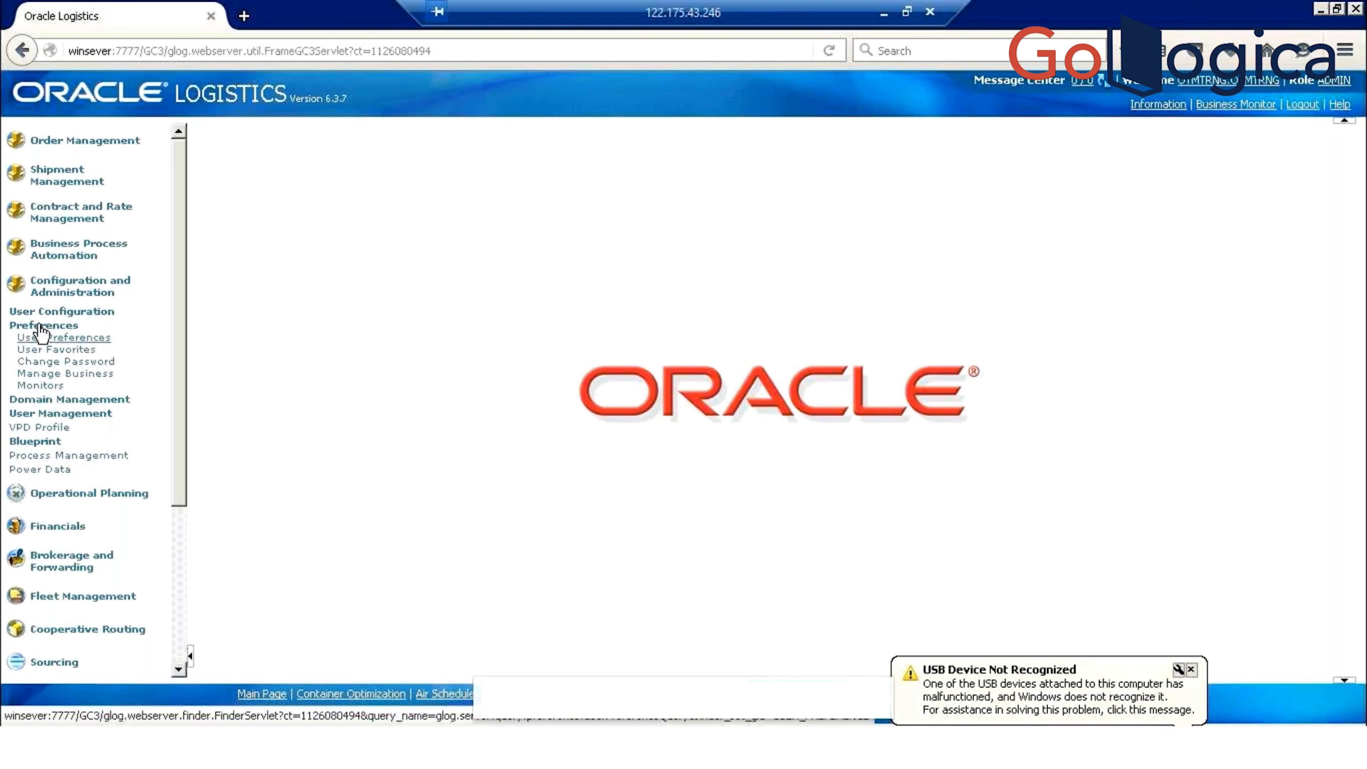
Start a new user preference record with the User Preference ID DEMO.PREF
click(82, 339)
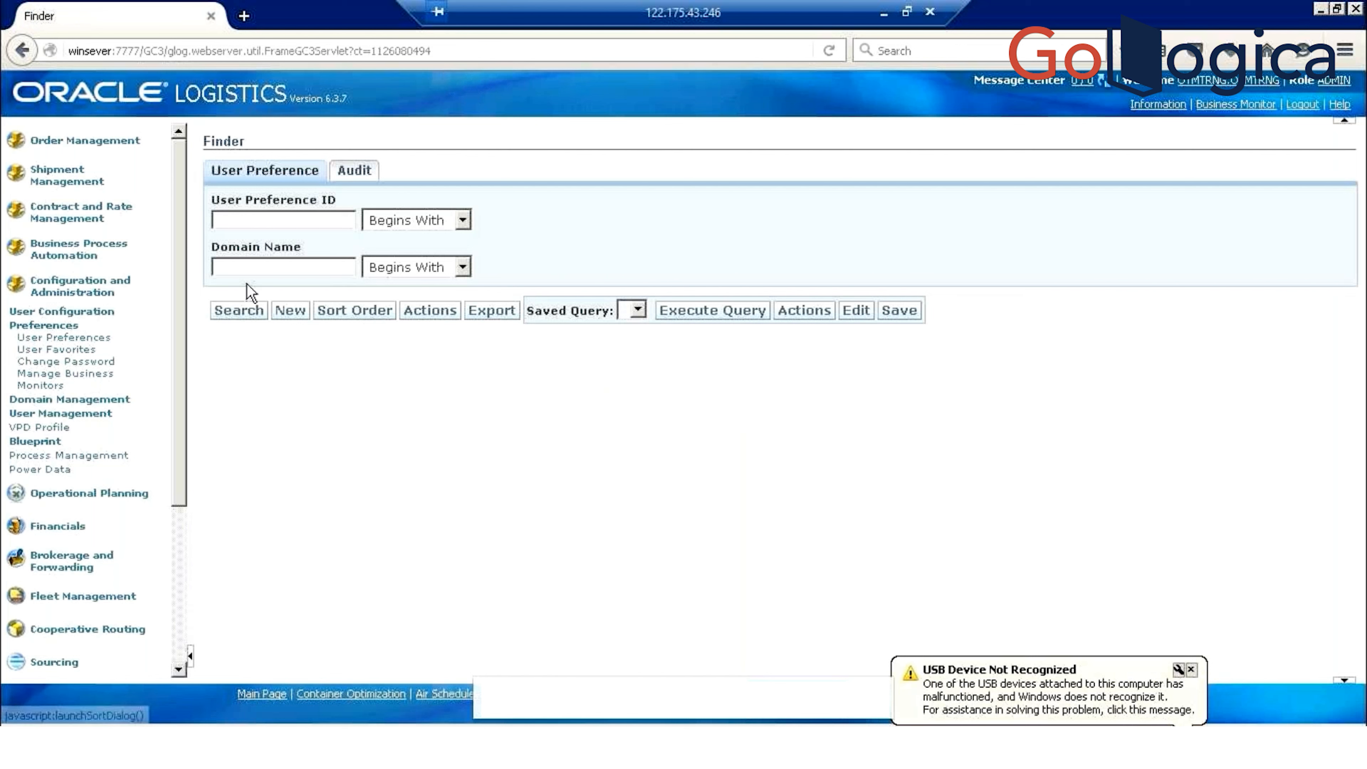
click(289, 311)
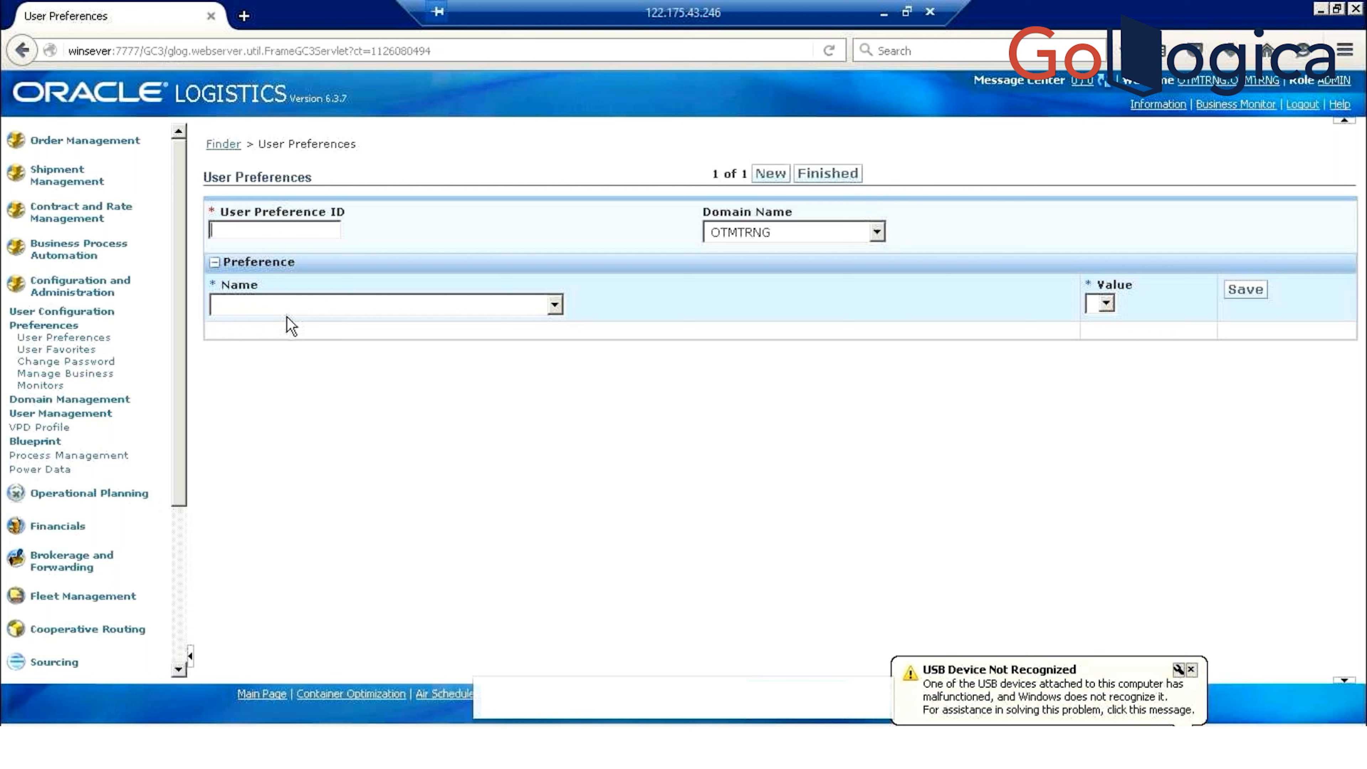
text(tes)
key(BackSpace)
key(BackSpace)
key(BackSpace)
text(demo.pref)
key(Tab)
Choose Currency as the preference name and view its available values
click(407, 312)
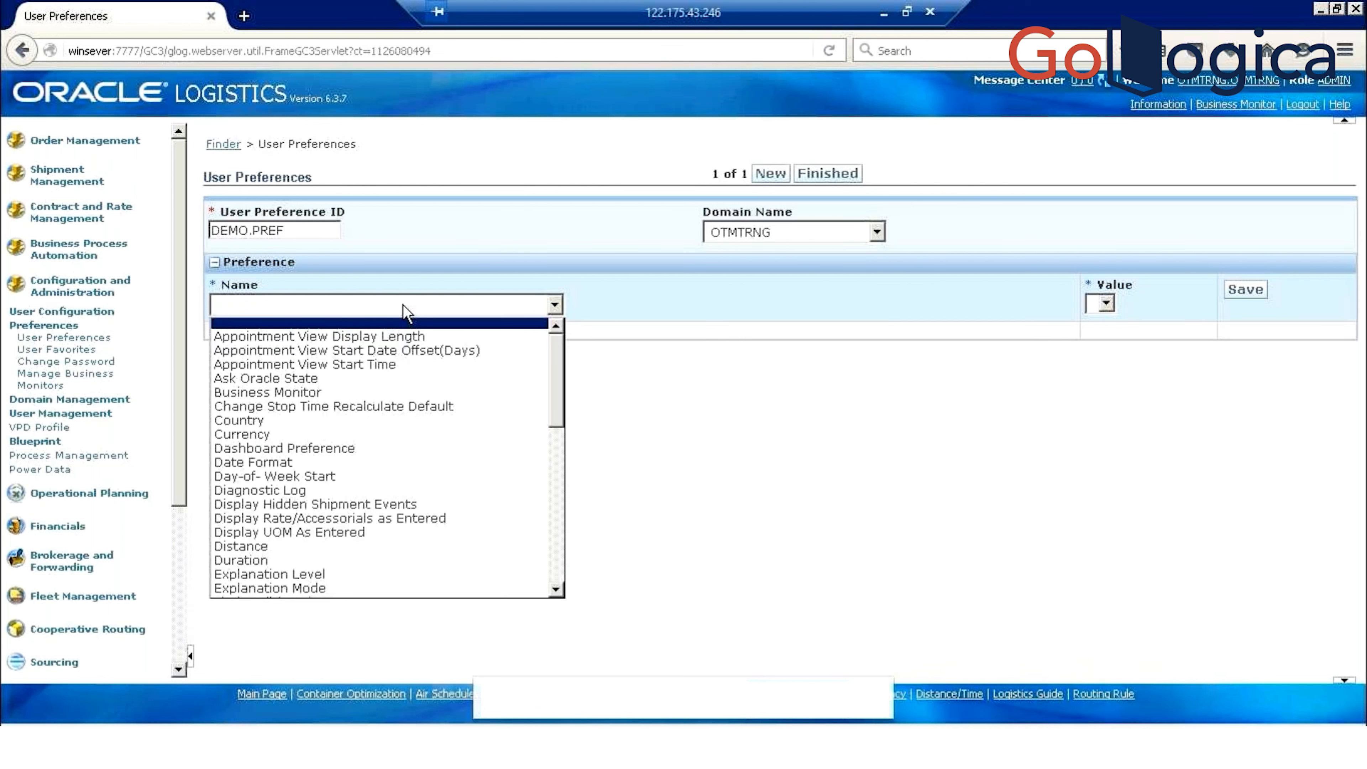
click(304, 439)
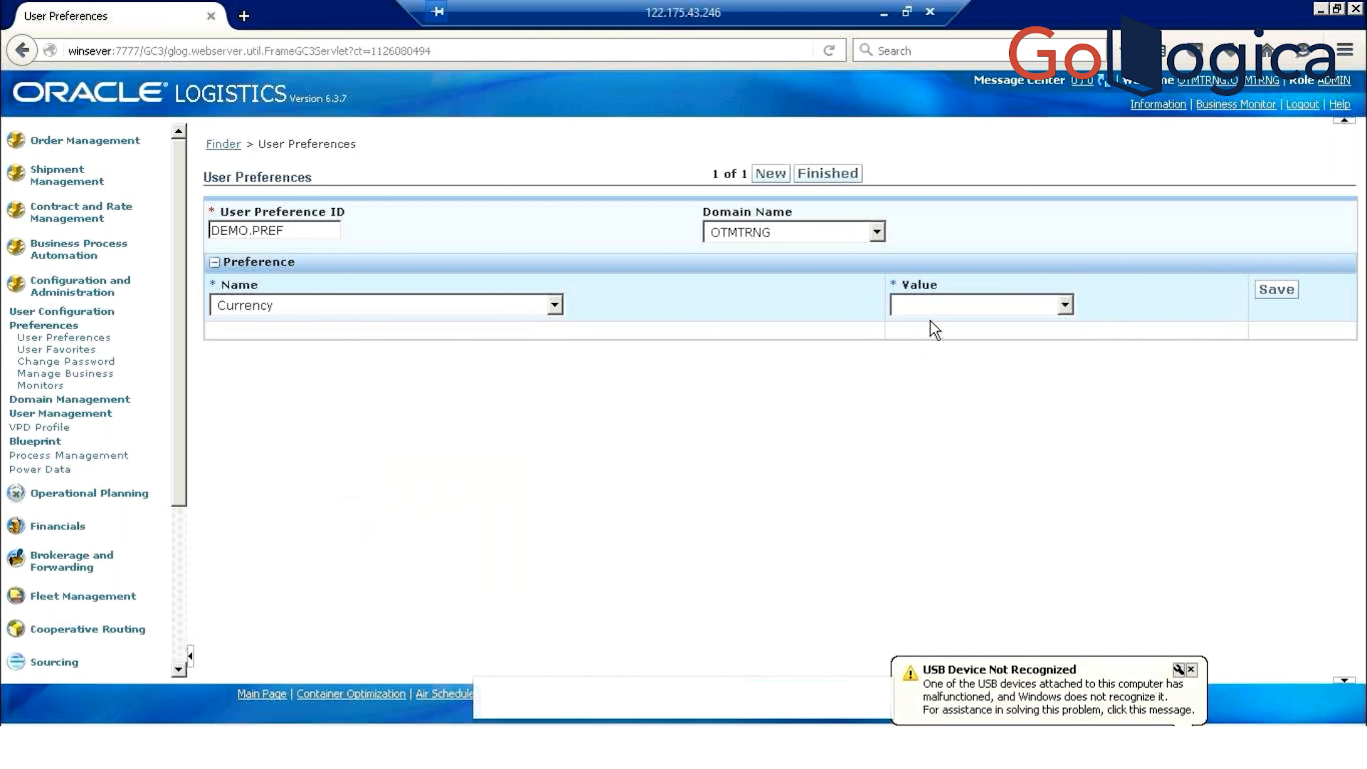
click(948, 306)
click(950, 305)
click(950, 305)
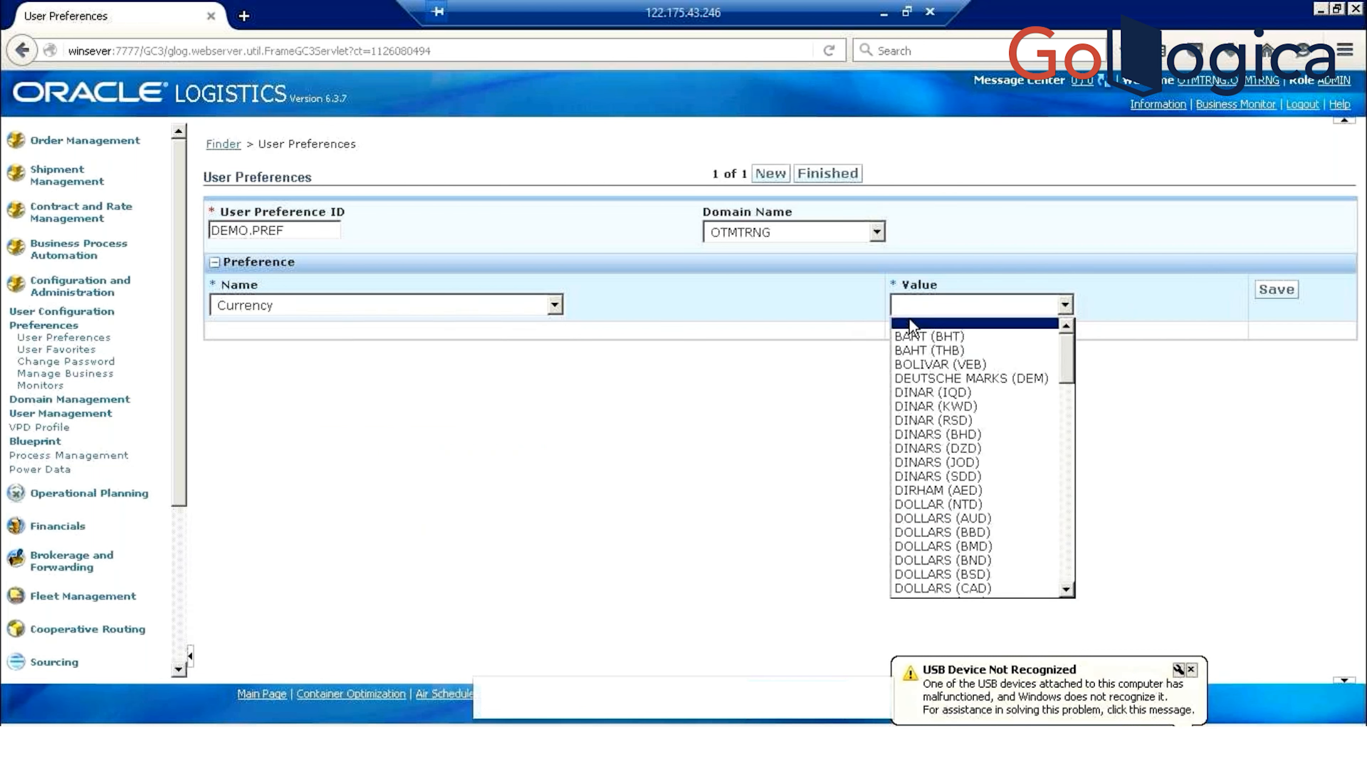
Change the preference name to Business Monitor and set its value to SAMPLE
click(327, 314)
click(328, 314)
click(329, 313)
click(329, 313)
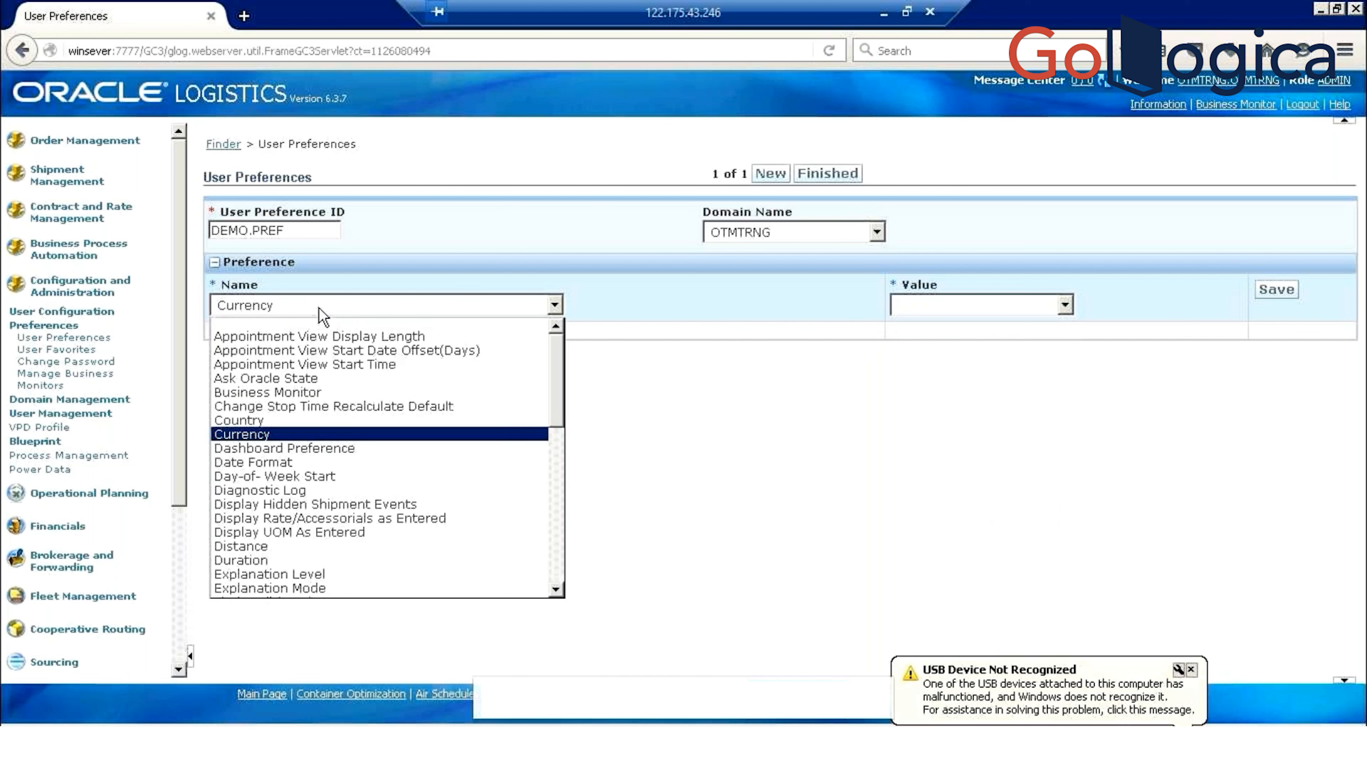
click(312, 392)
click(1041, 318)
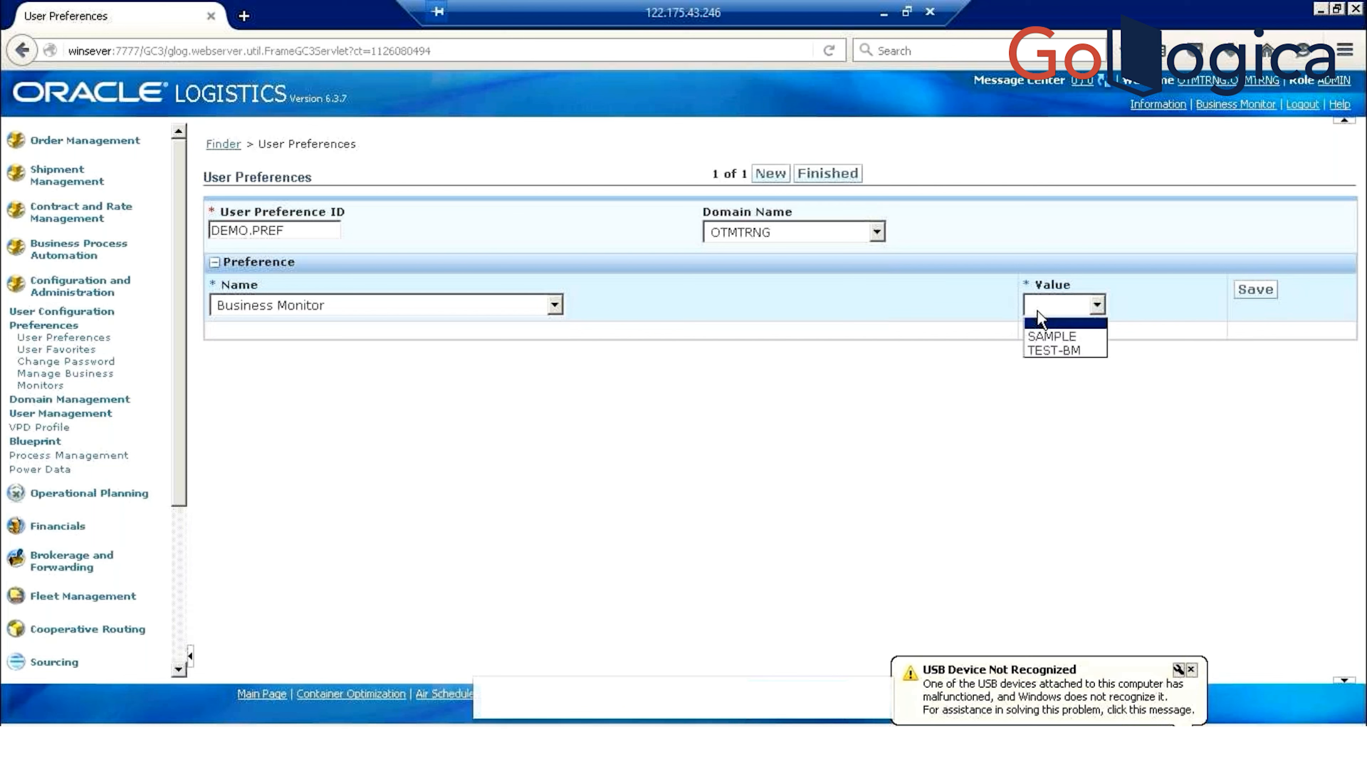
click(1073, 337)
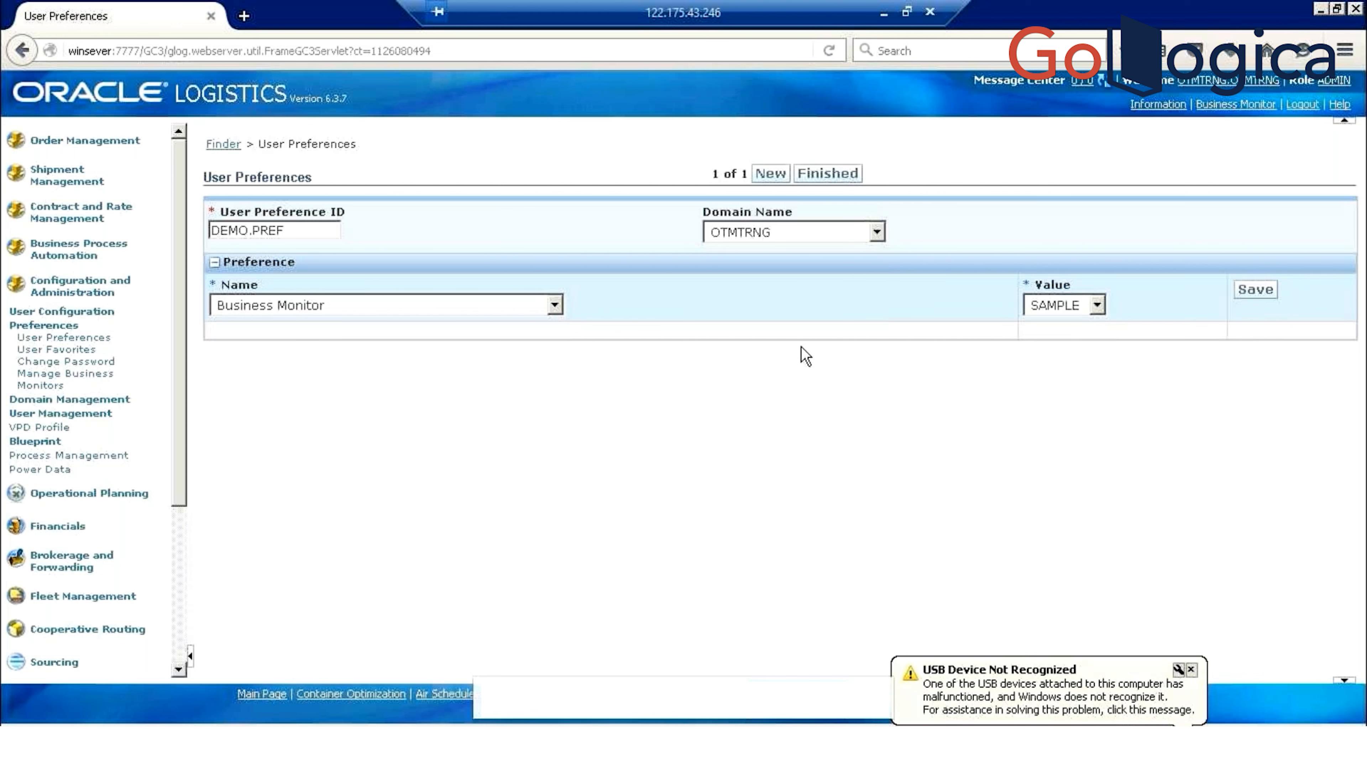
Switch the preference name to Distance and view the distance units offered as values
click(459, 302)
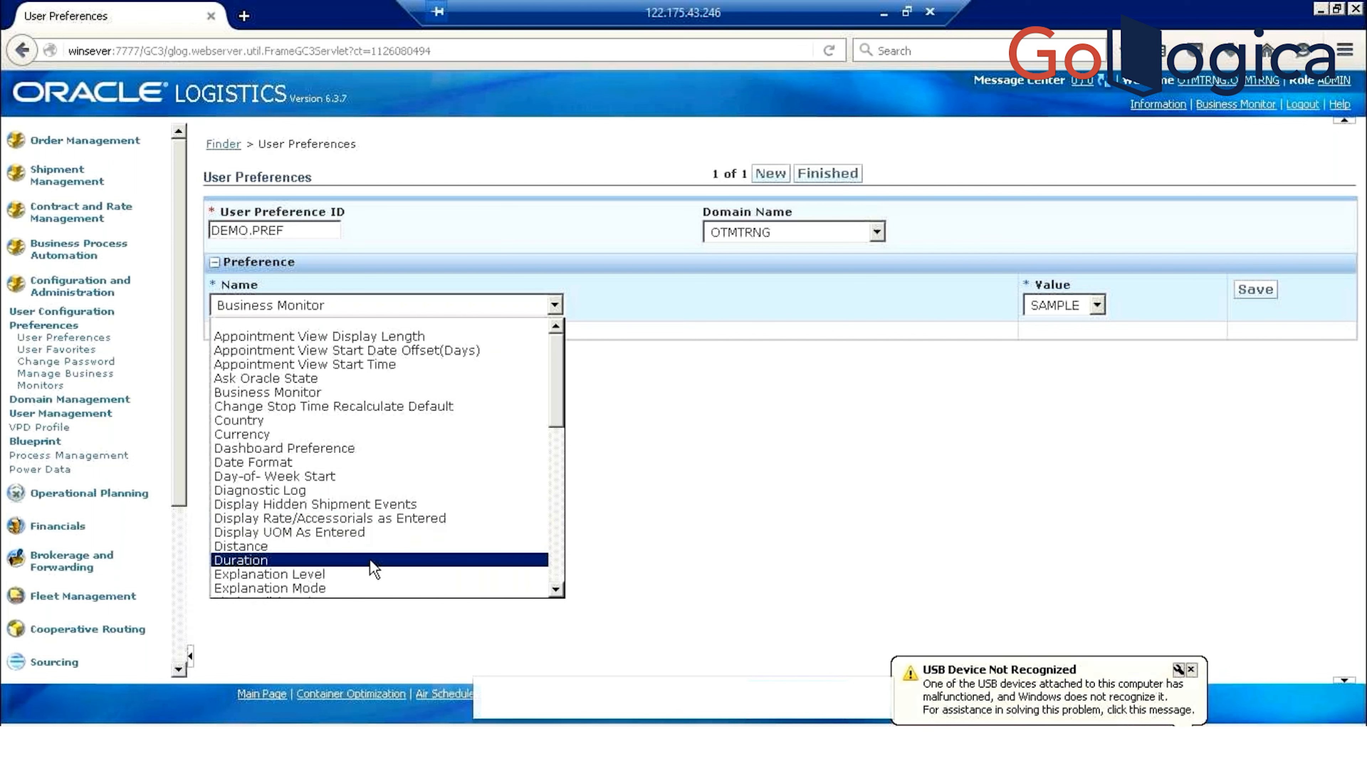
key(l)
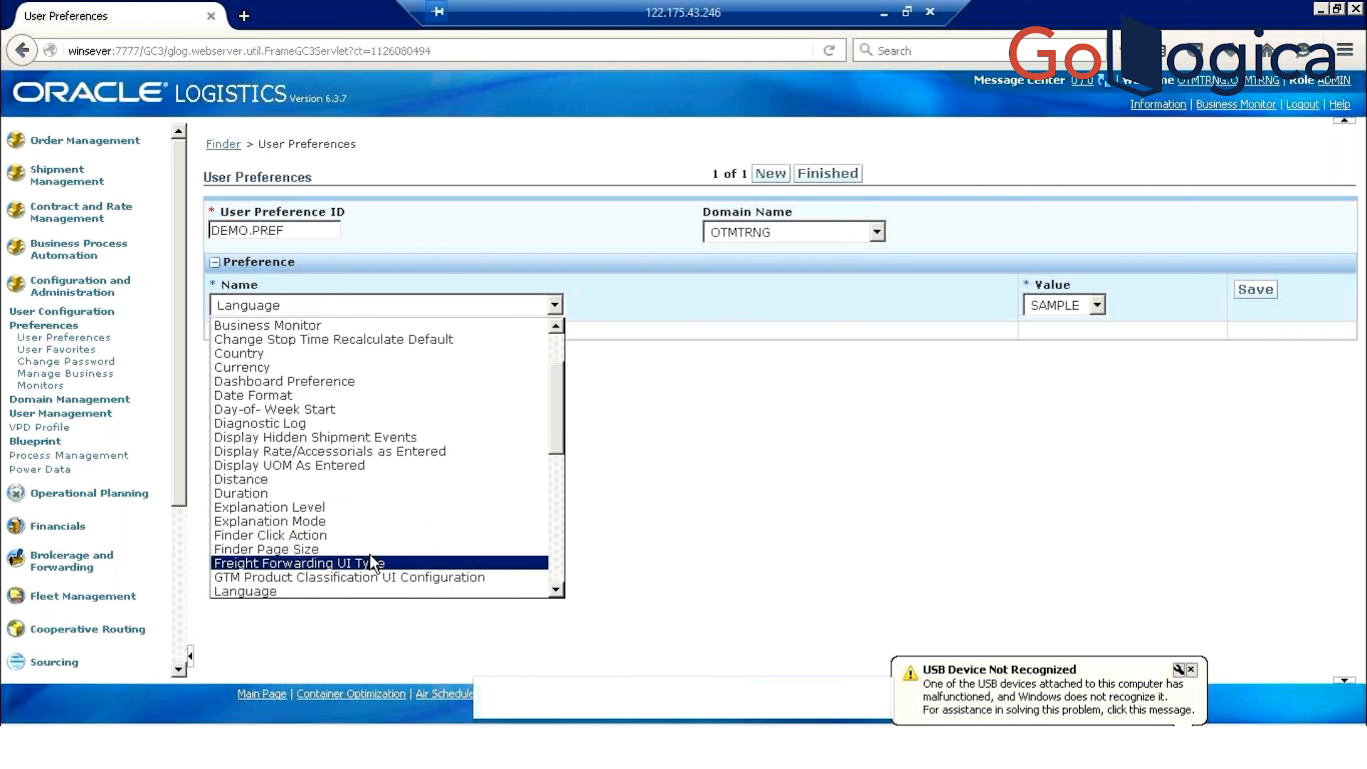
click(328, 481)
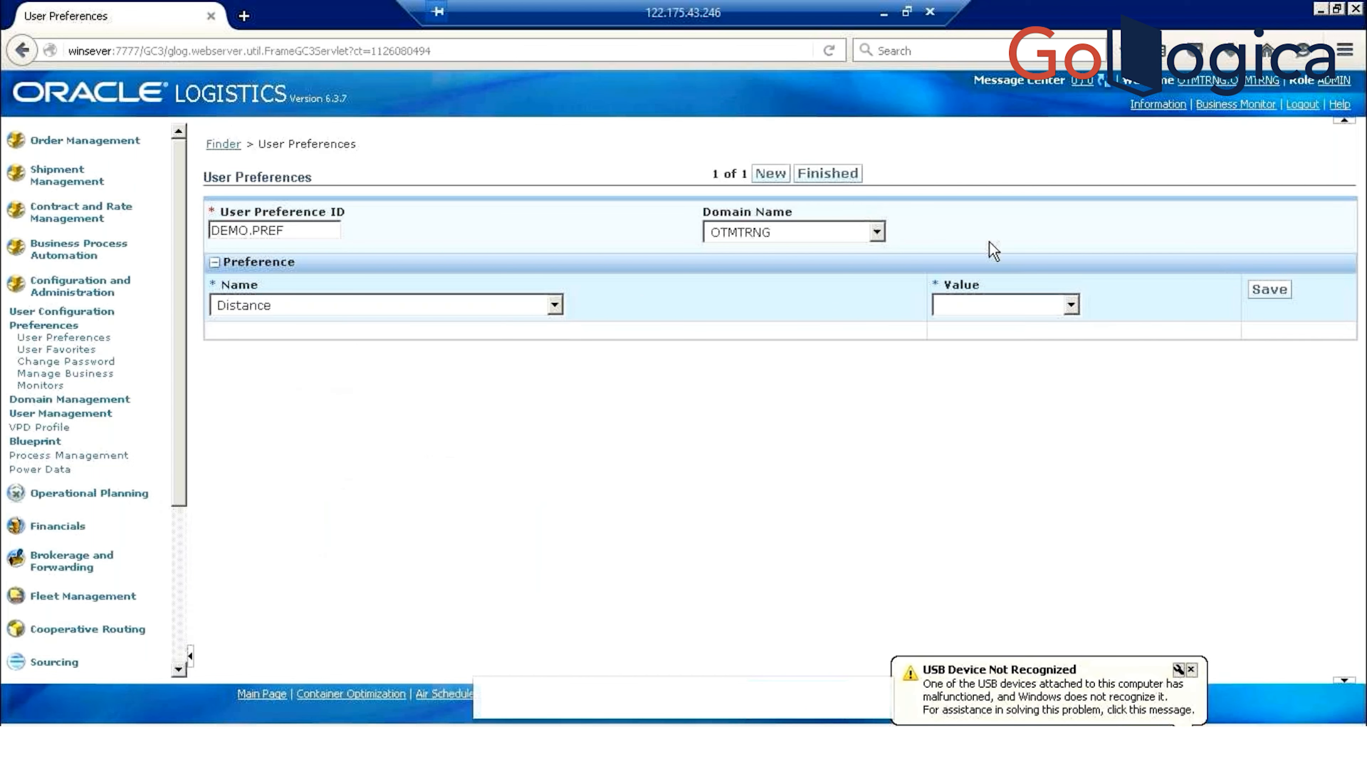
click(1070, 305)
click(1070, 305)
click(1064, 306)
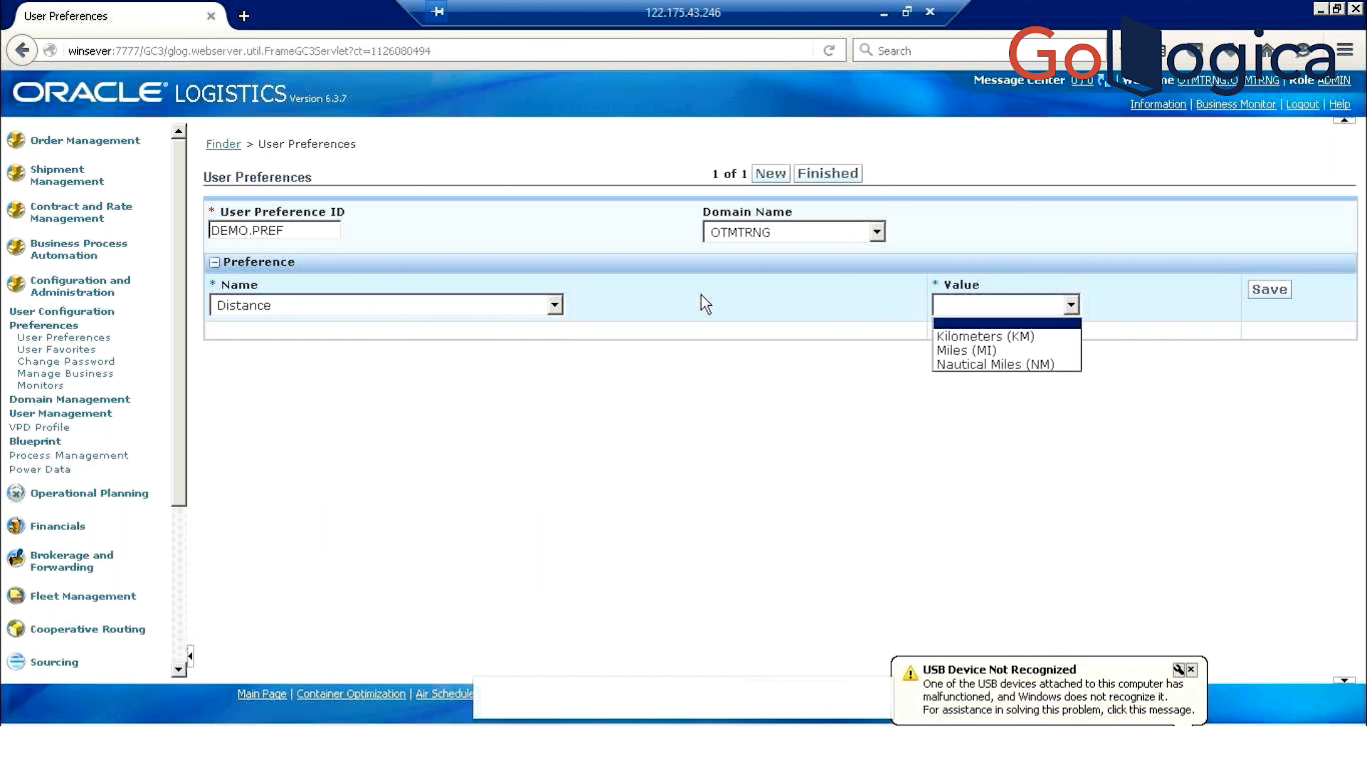
Change the preference name to Duration and set its value to Hours (H)
click(543, 307)
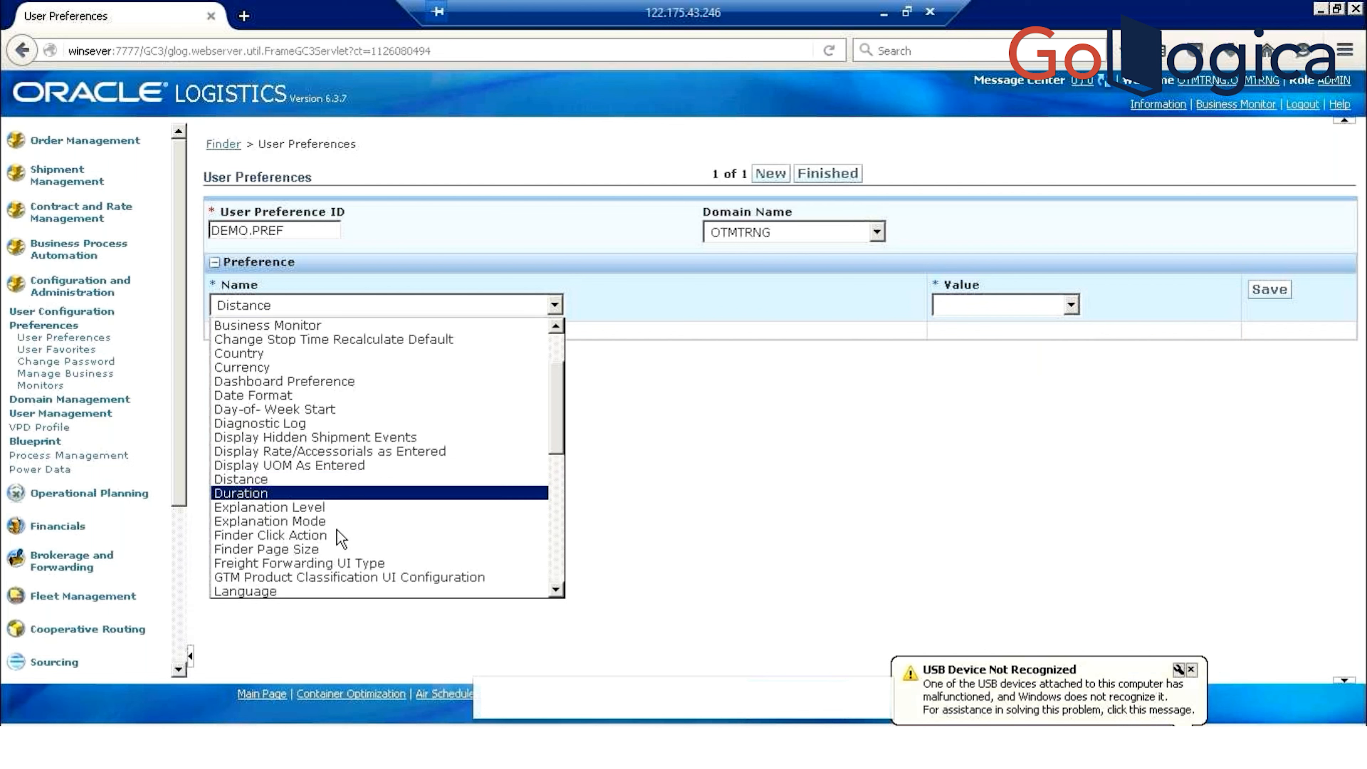
click(334, 494)
click(1008, 308)
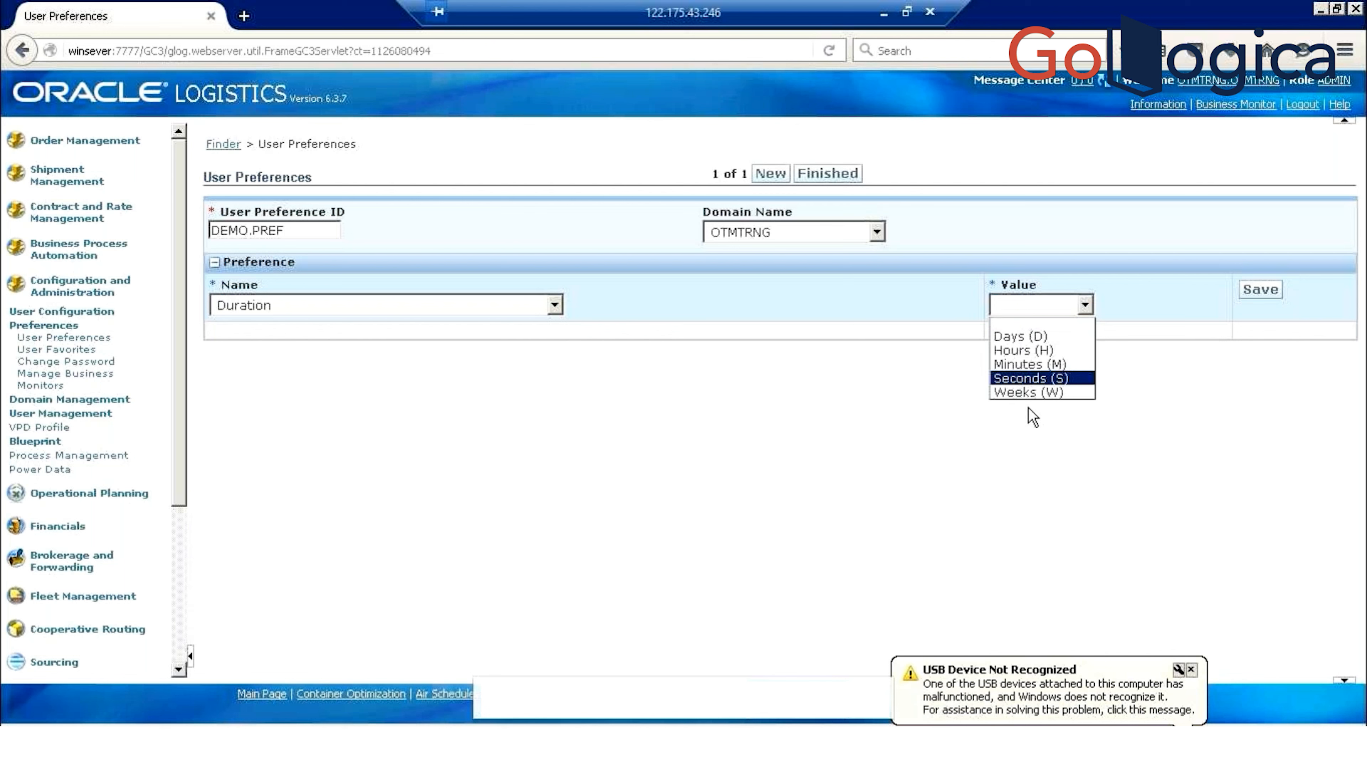
click(1033, 350)
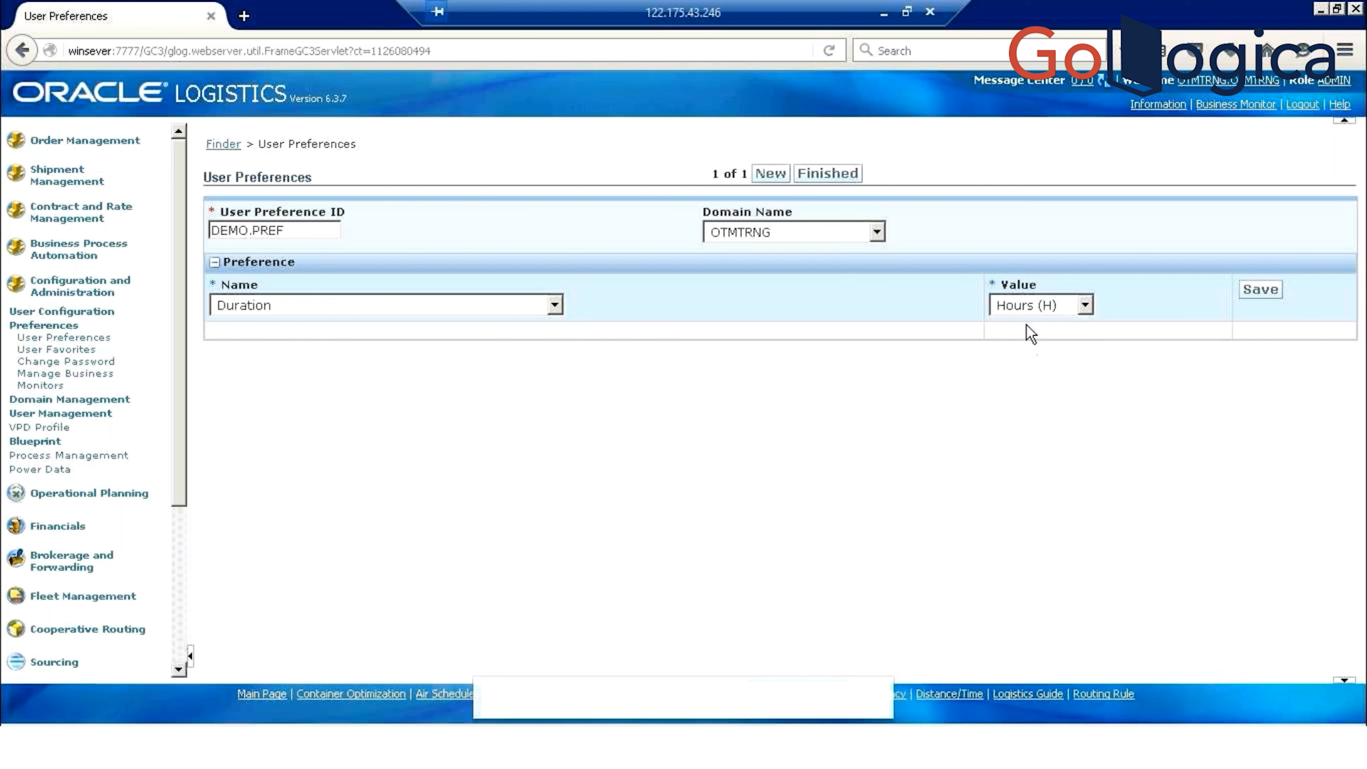
click(1047, 305)
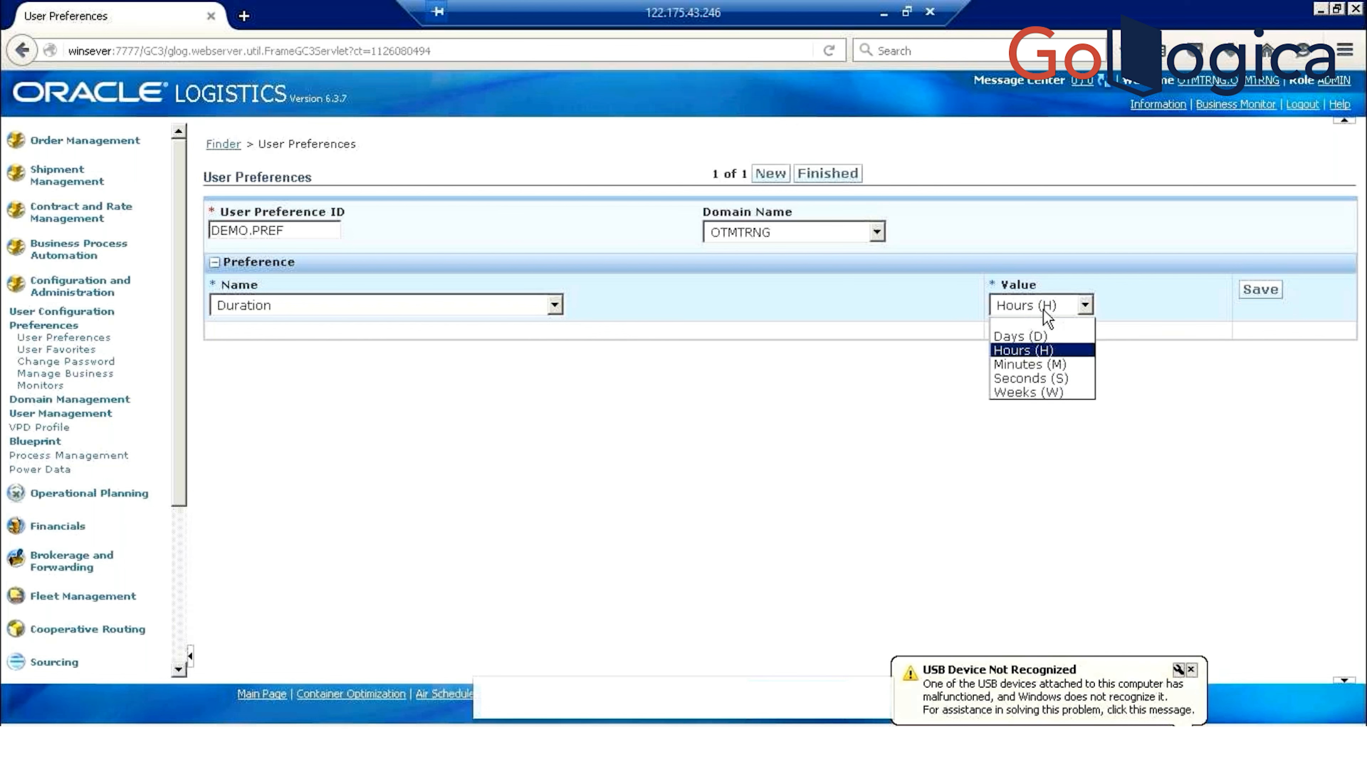
click(1035, 351)
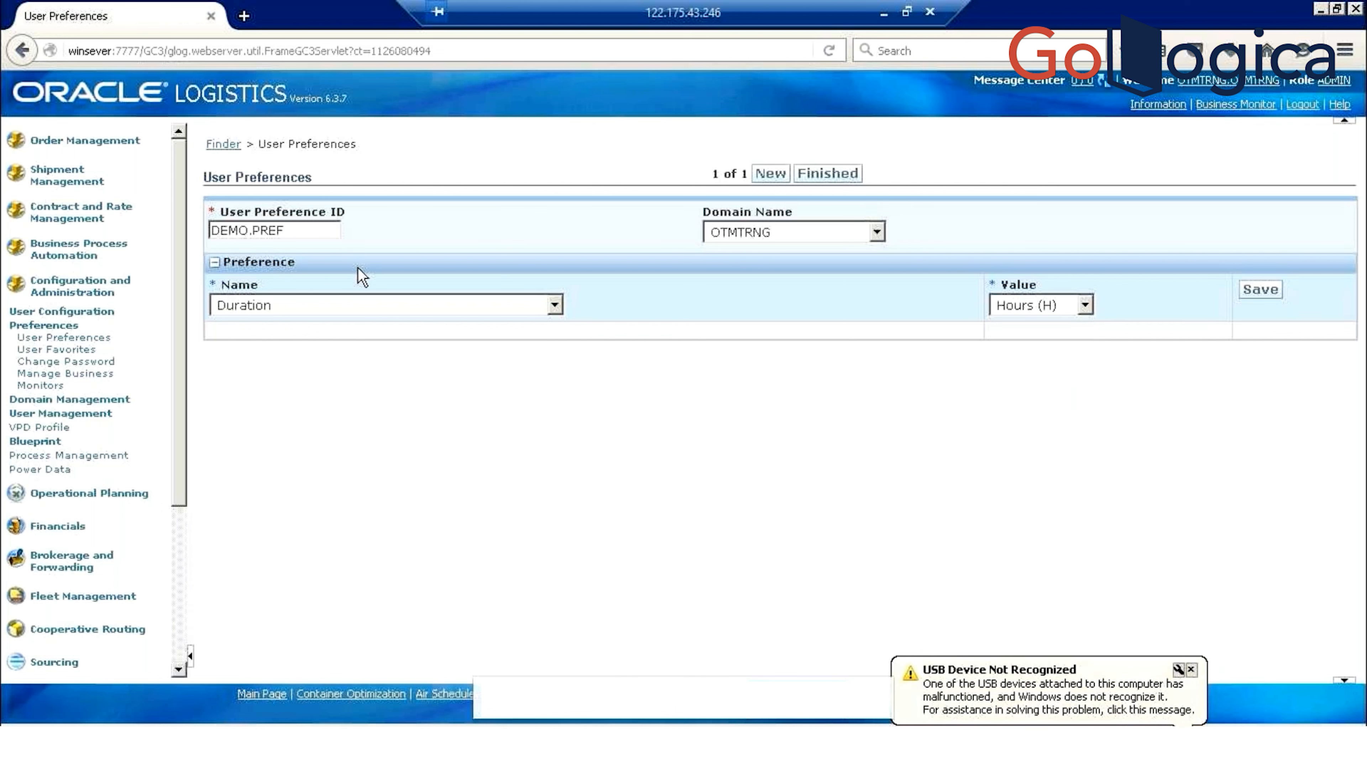
Switch the preference name to Date Format and view the formats offered as values
click(341, 308)
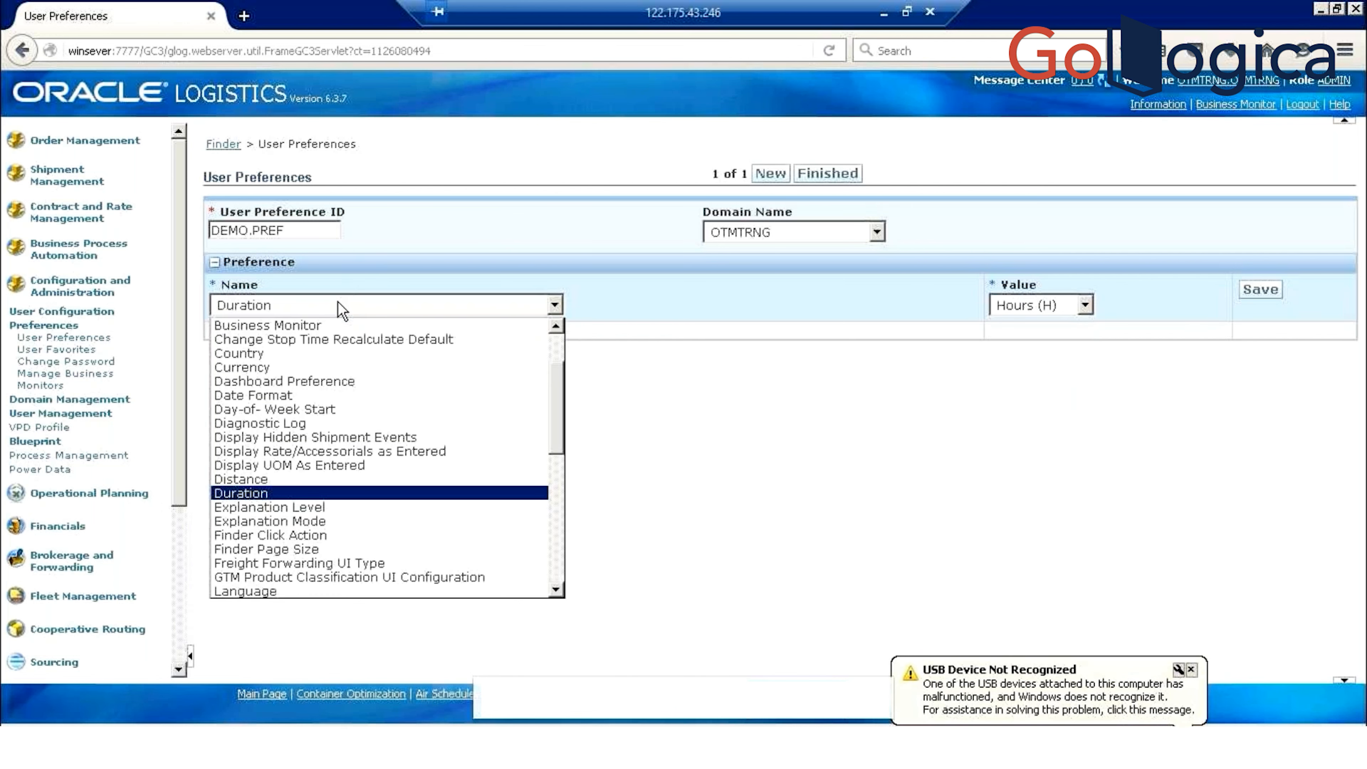
click(350, 397)
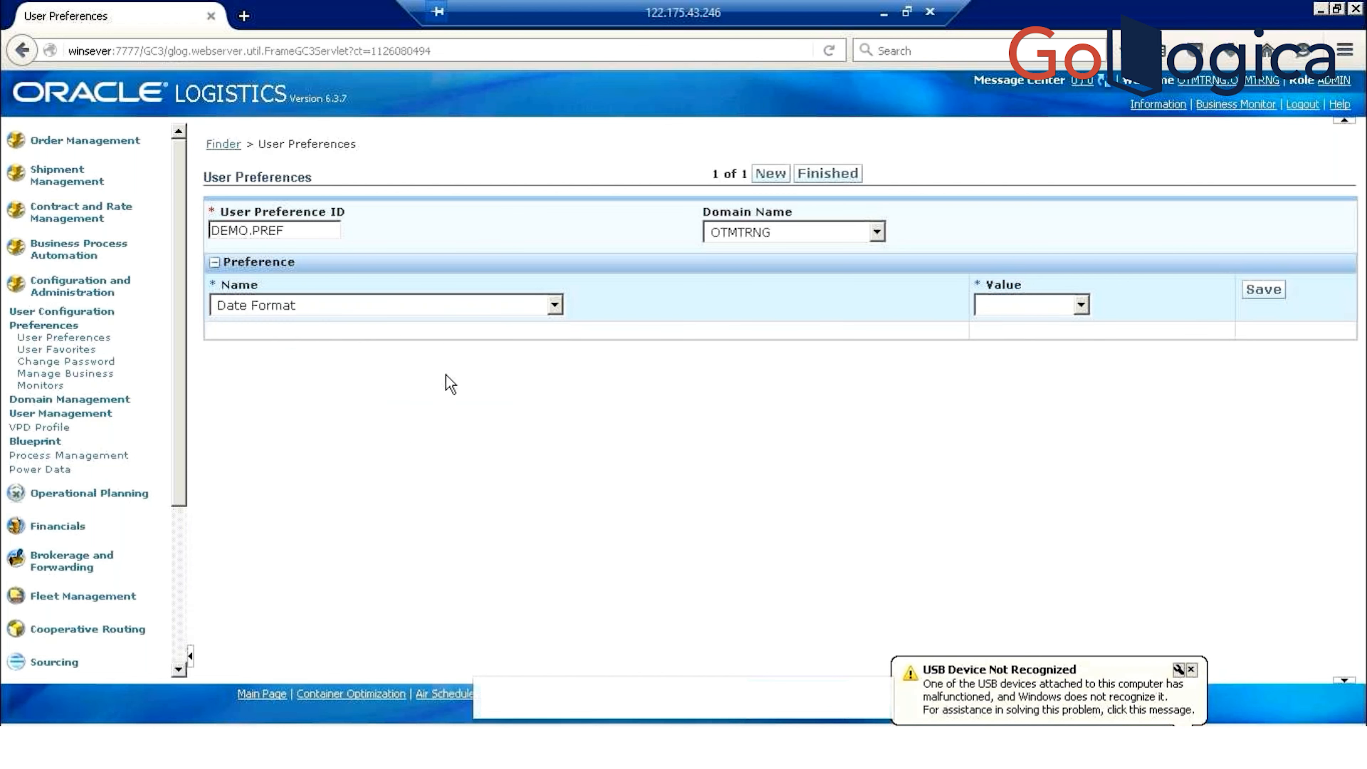
click(1018, 305)
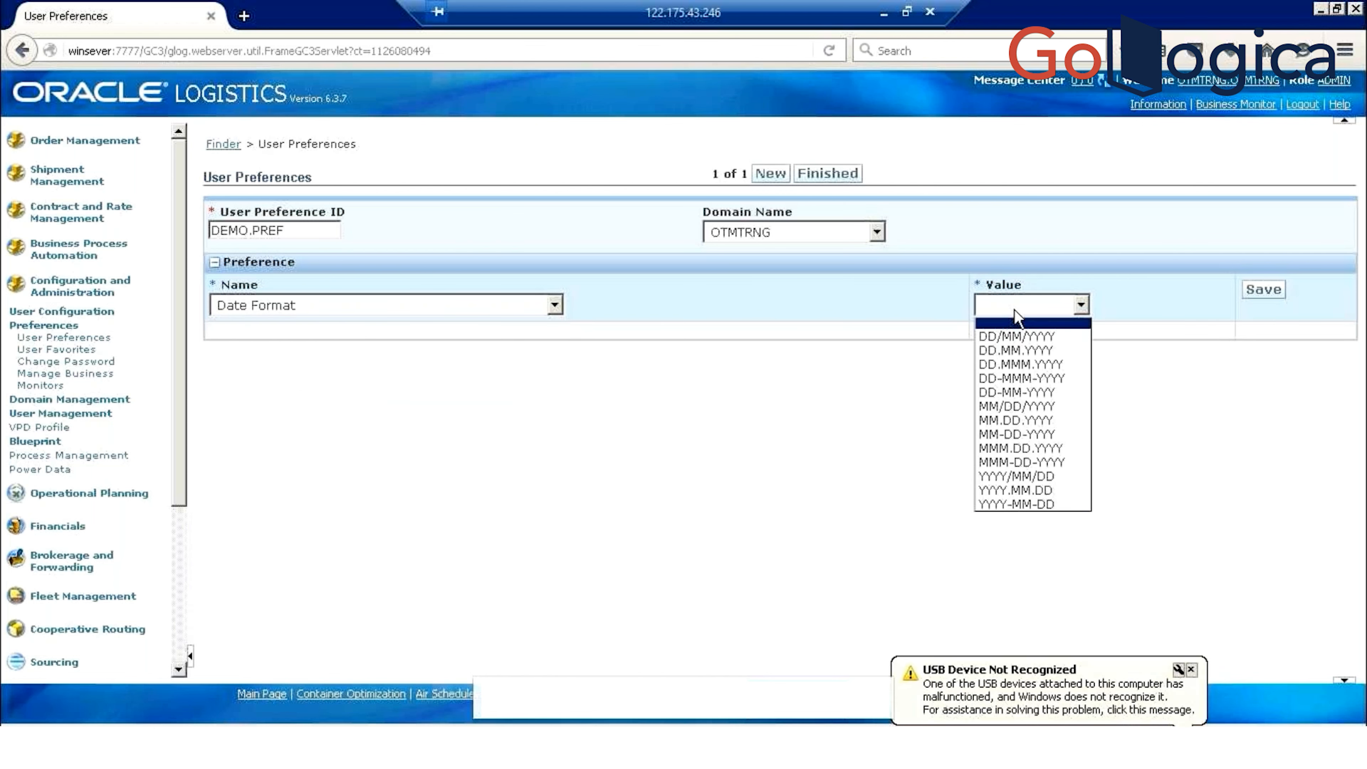
Set the preference name back to Currency, look through the full range of currency values, and leave the value blank
click(302, 311)
click(292, 366)
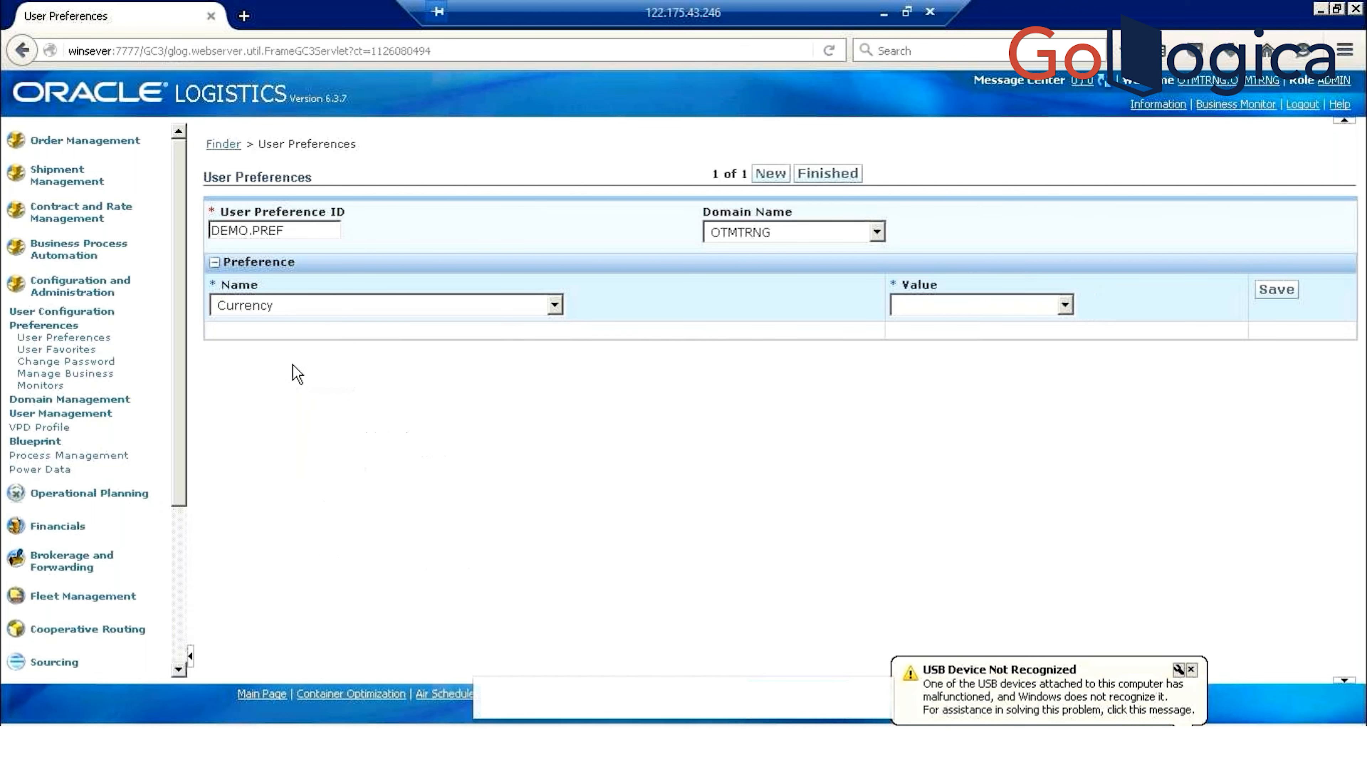
click(1031, 312)
click(666, 435)
drag(936, 265, 942, 295)
click(940, 307)
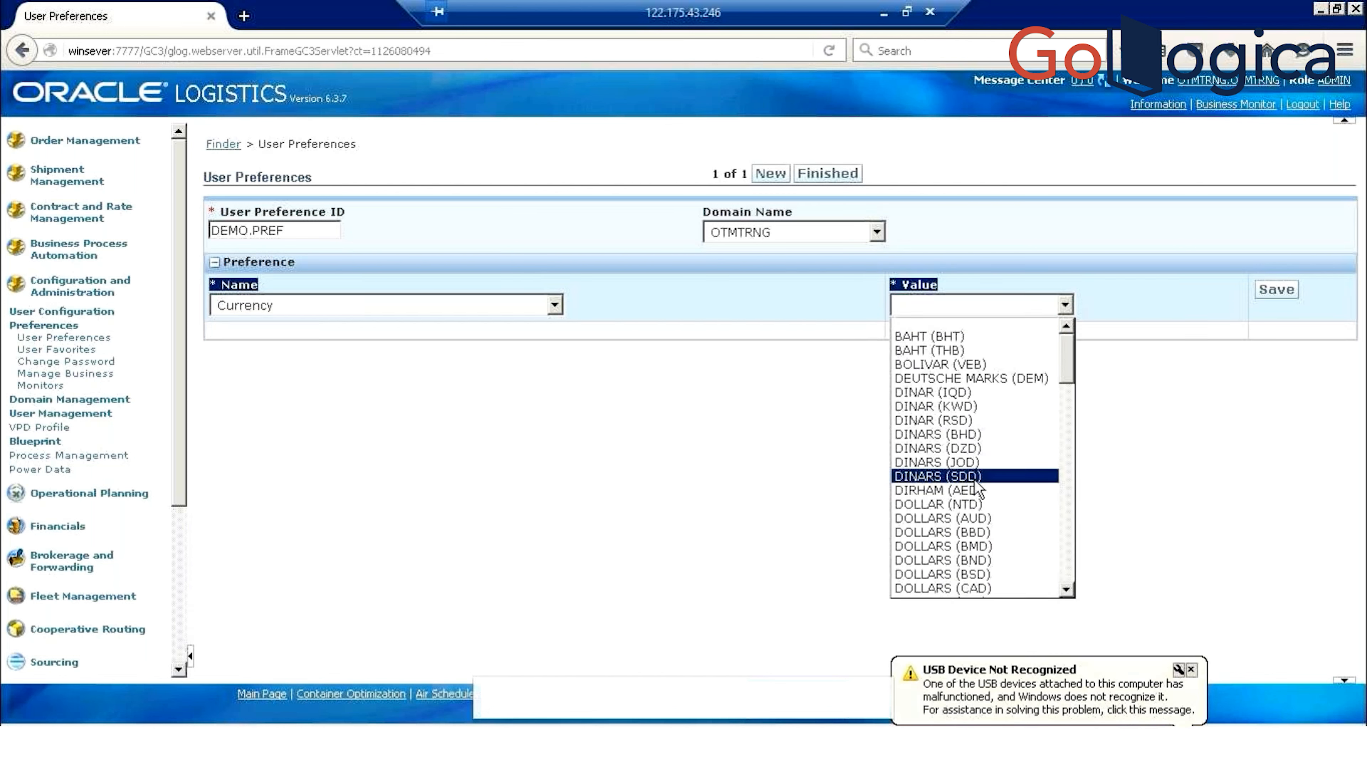
key(Down)
key(Down)
key(Down)
key(Down)
key(Down)
key(Down)
key(Down)
key(Down)
key(Down)
key(Down)
key(Down)
key(Down)
key(Down)
key(Down)
key(Down)
key(Down)
key(Down)
key(Down)
key(Down)
key(Down)
key(Down)
key(Down)
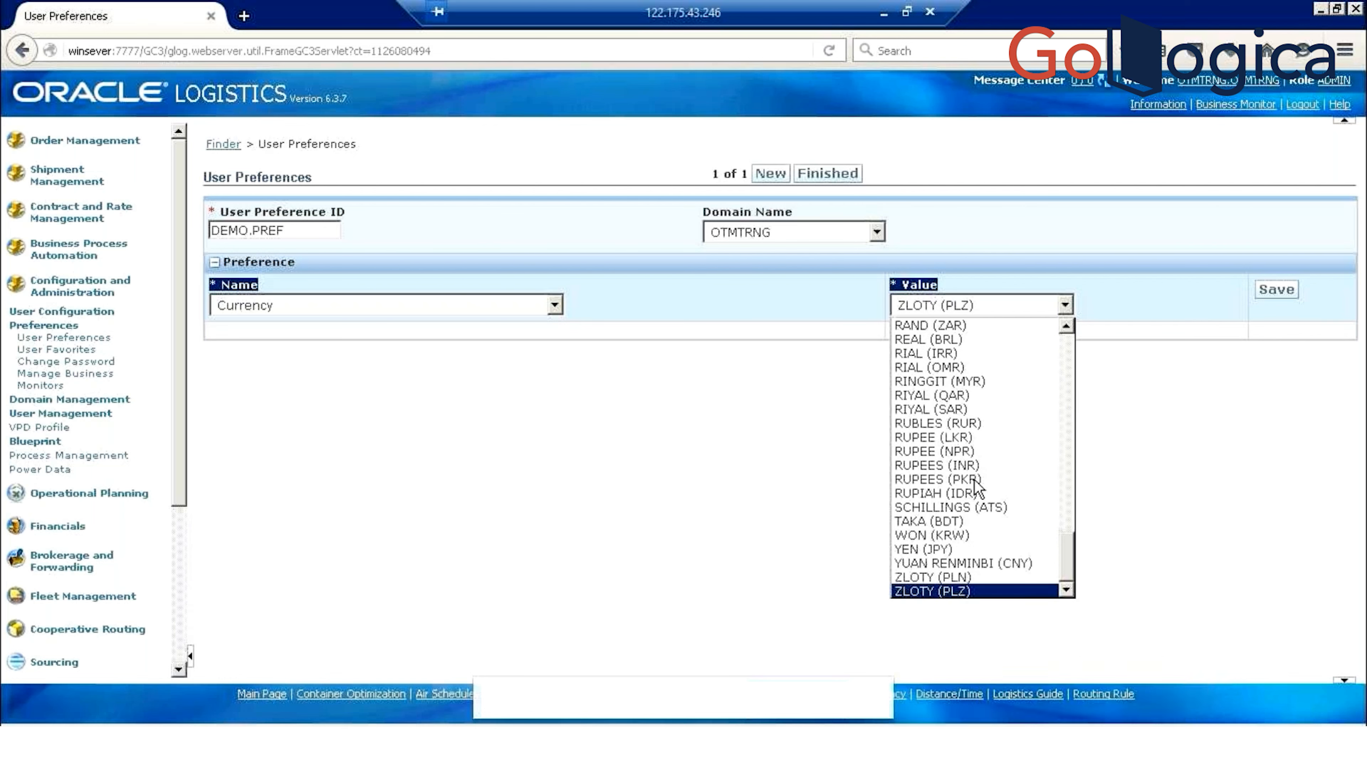
key(Up)
key(Up)
key(Up)
key(Up)
key(Up)
key(Up)
key(Up)
key(Up)
key(Up)
key(Up)
key(Up)
key(Up)
key(Up)
key(Up)
key(Up)
key(Up)
key(Up)
key(Up)
key(Up)
key(Up)
key(Up)
key(Up)
key(Up)
key(Up)
key(Up)
key(Up)
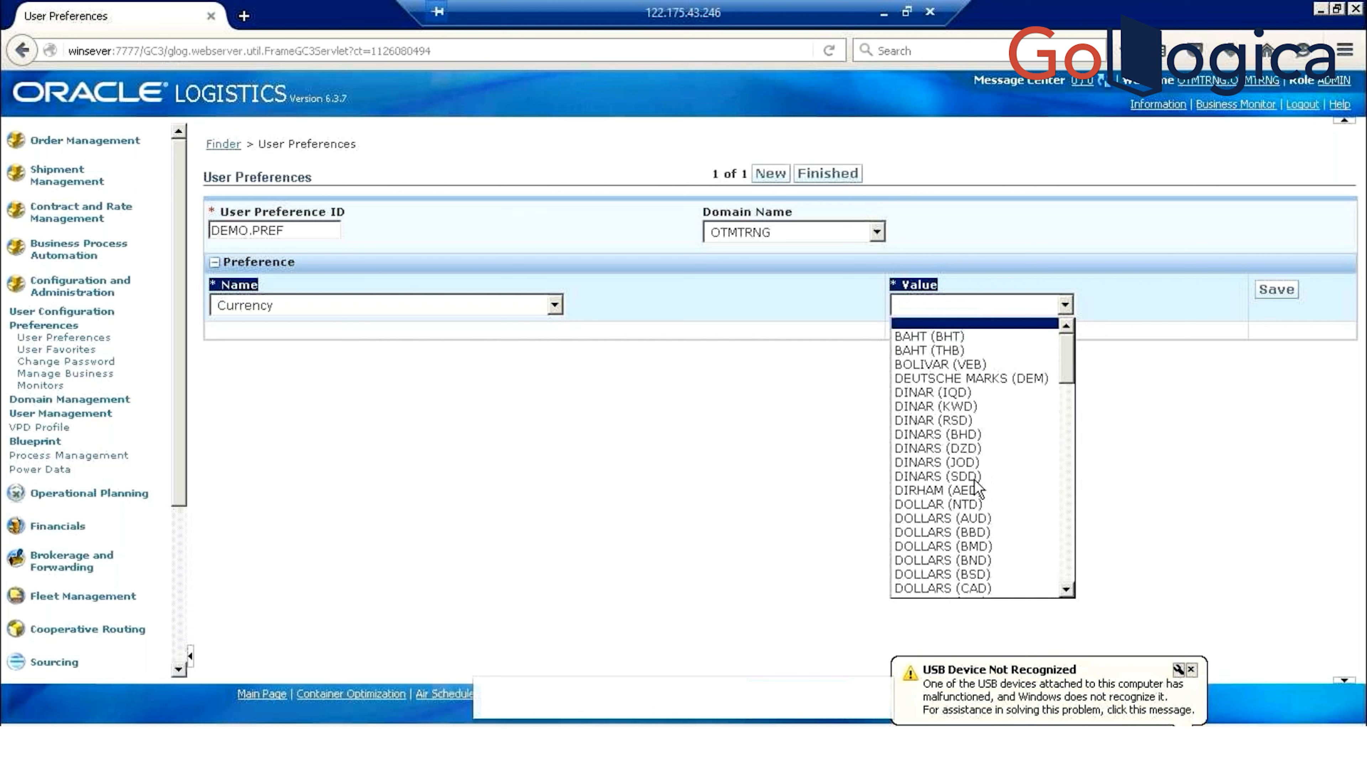
click(664, 496)
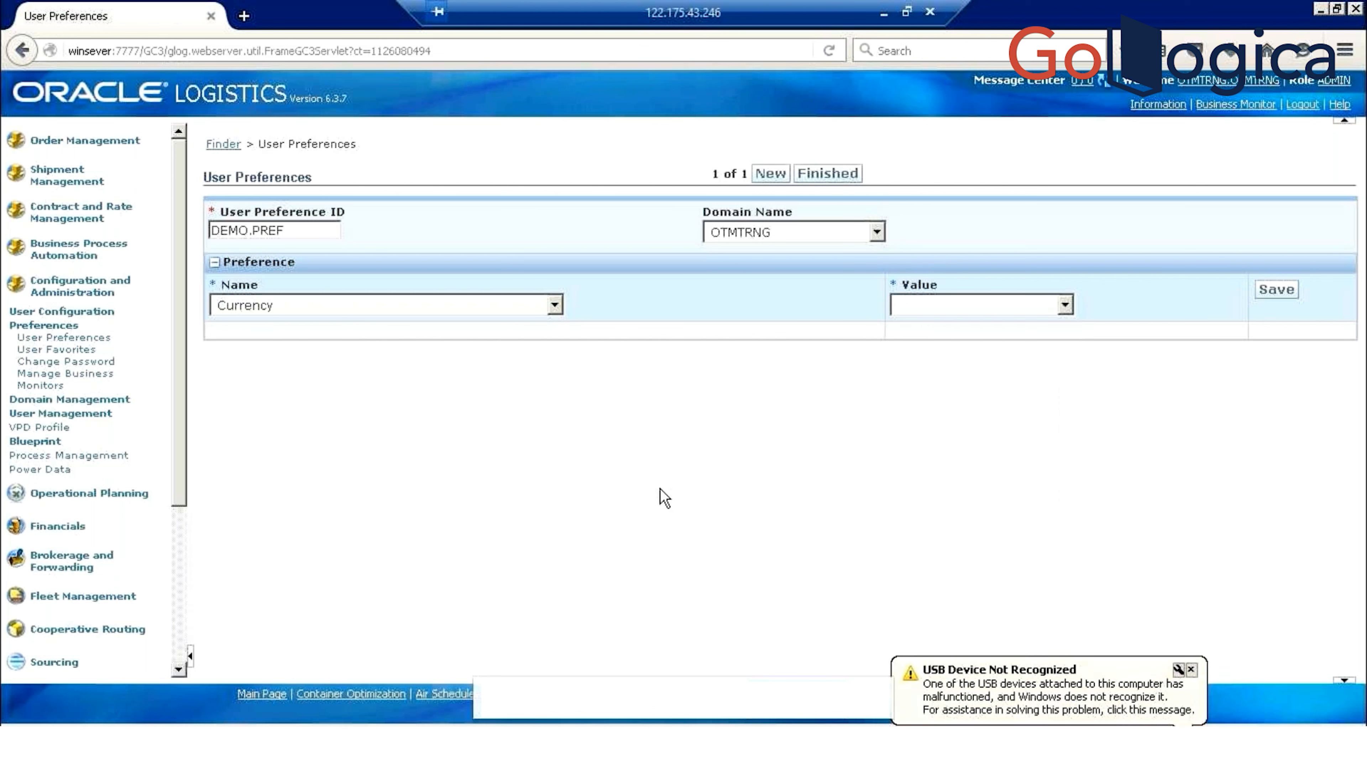
Try Appointment View Display Length as the preference name, and reset the name to blank
click(498, 306)
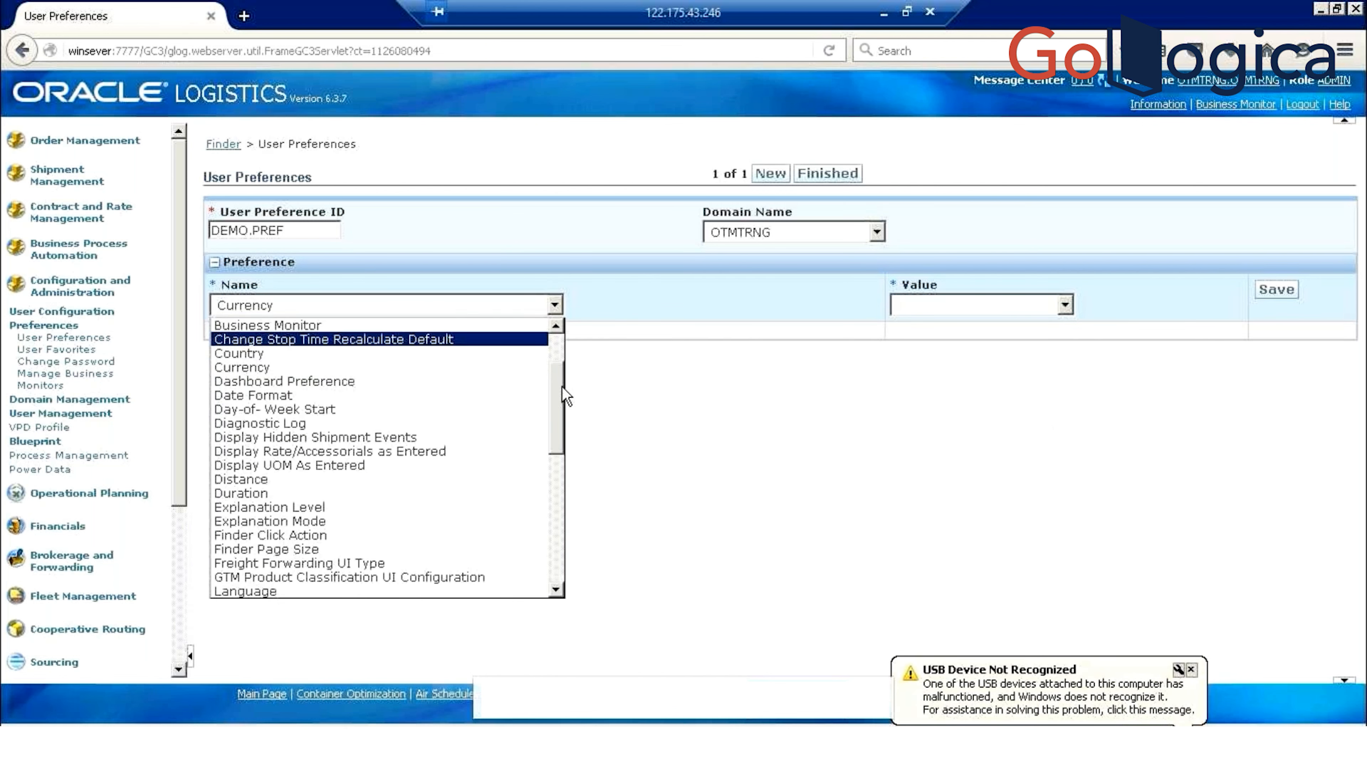
drag(561, 387, 566, 322)
click(454, 336)
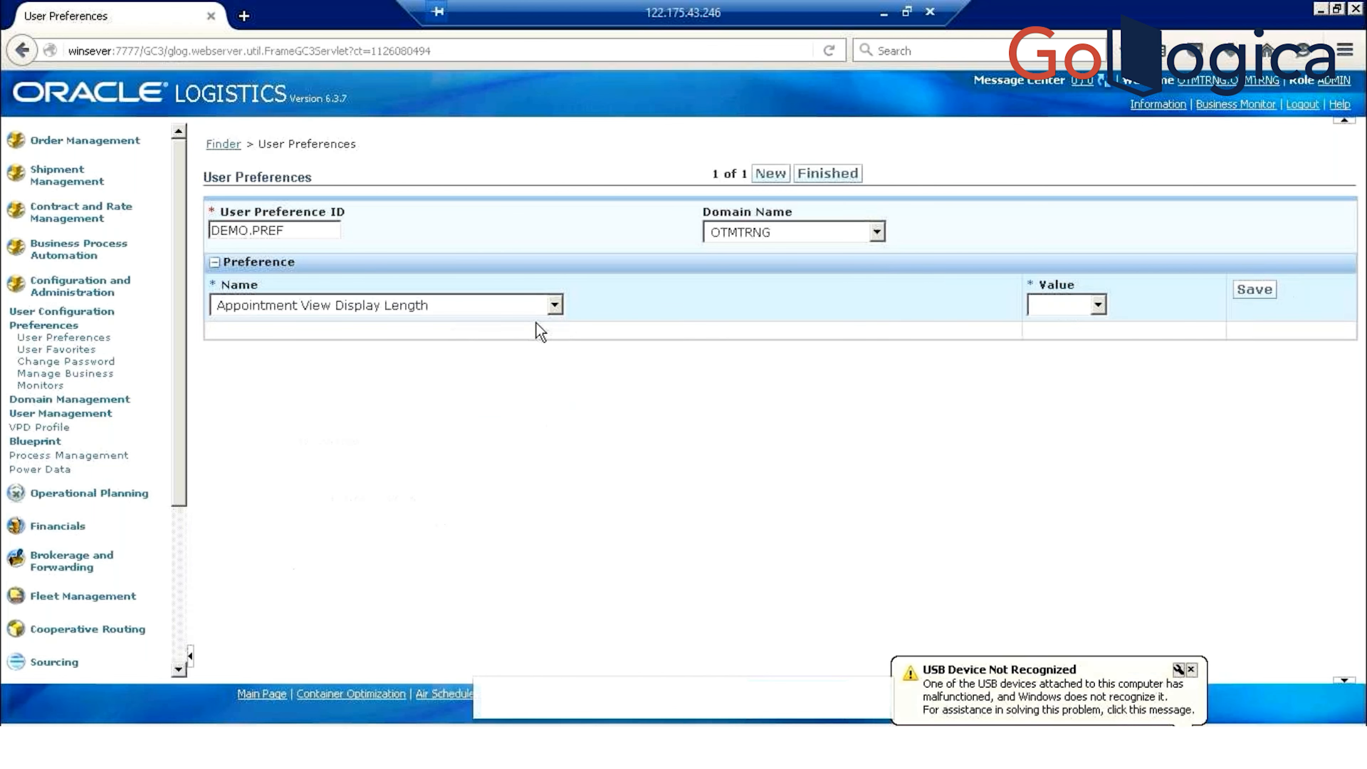
click(537, 311)
click(477, 330)
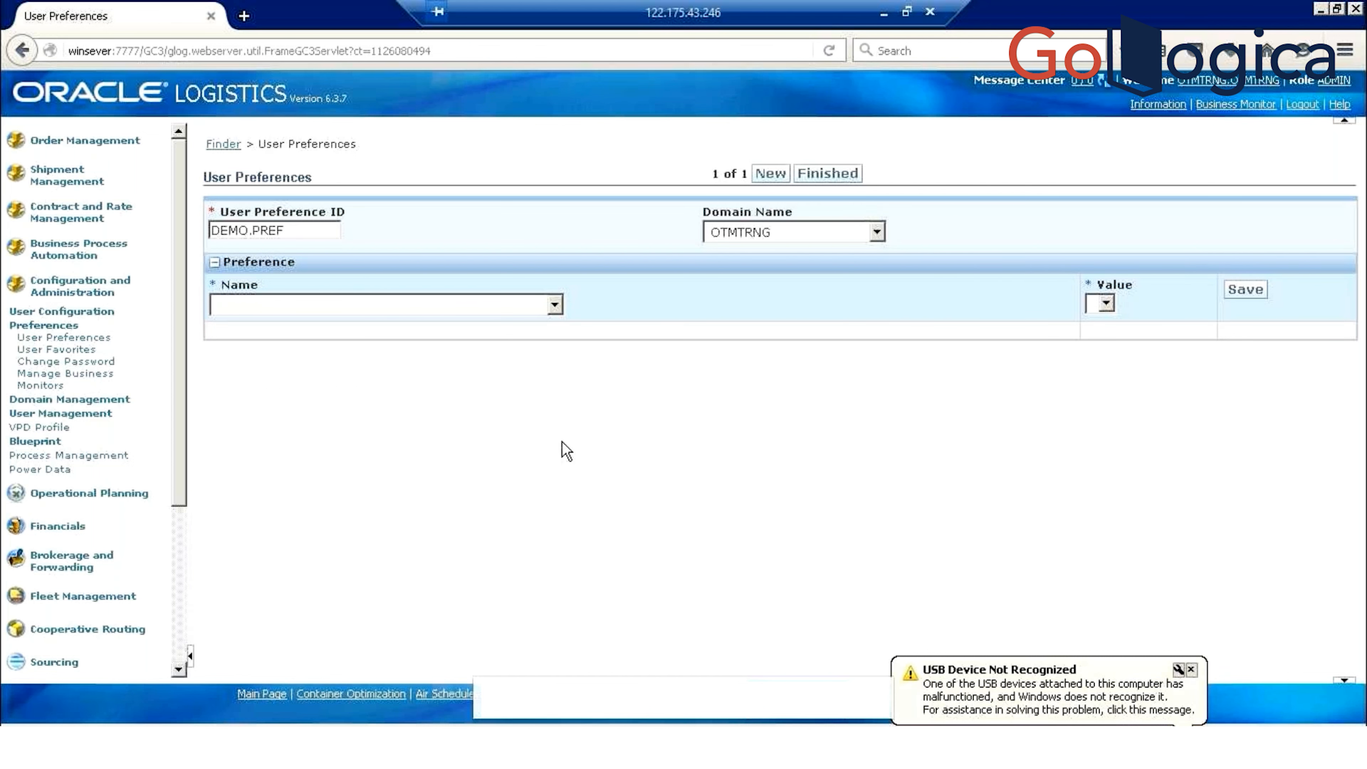
Open a new, blank business monitor record from the Manage Business Monitors finder
click(54, 386)
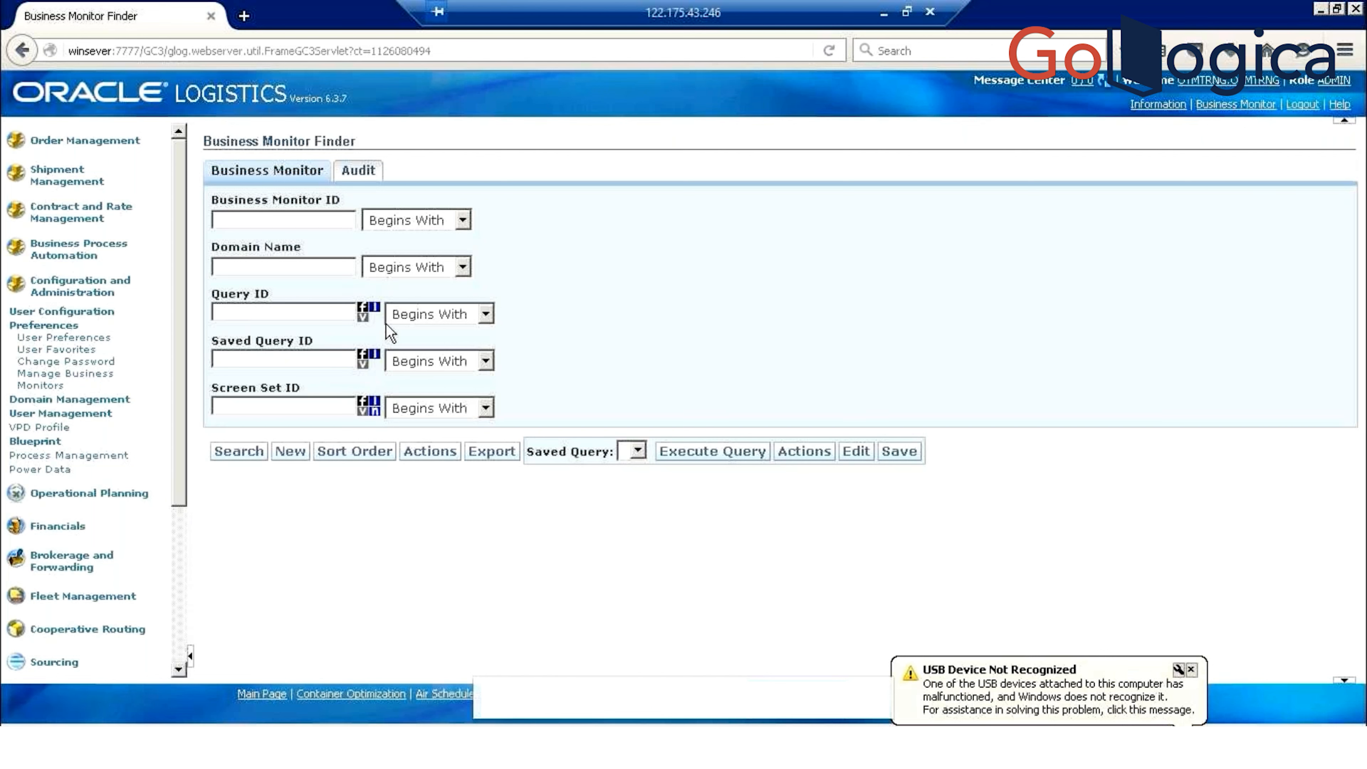
click(293, 453)
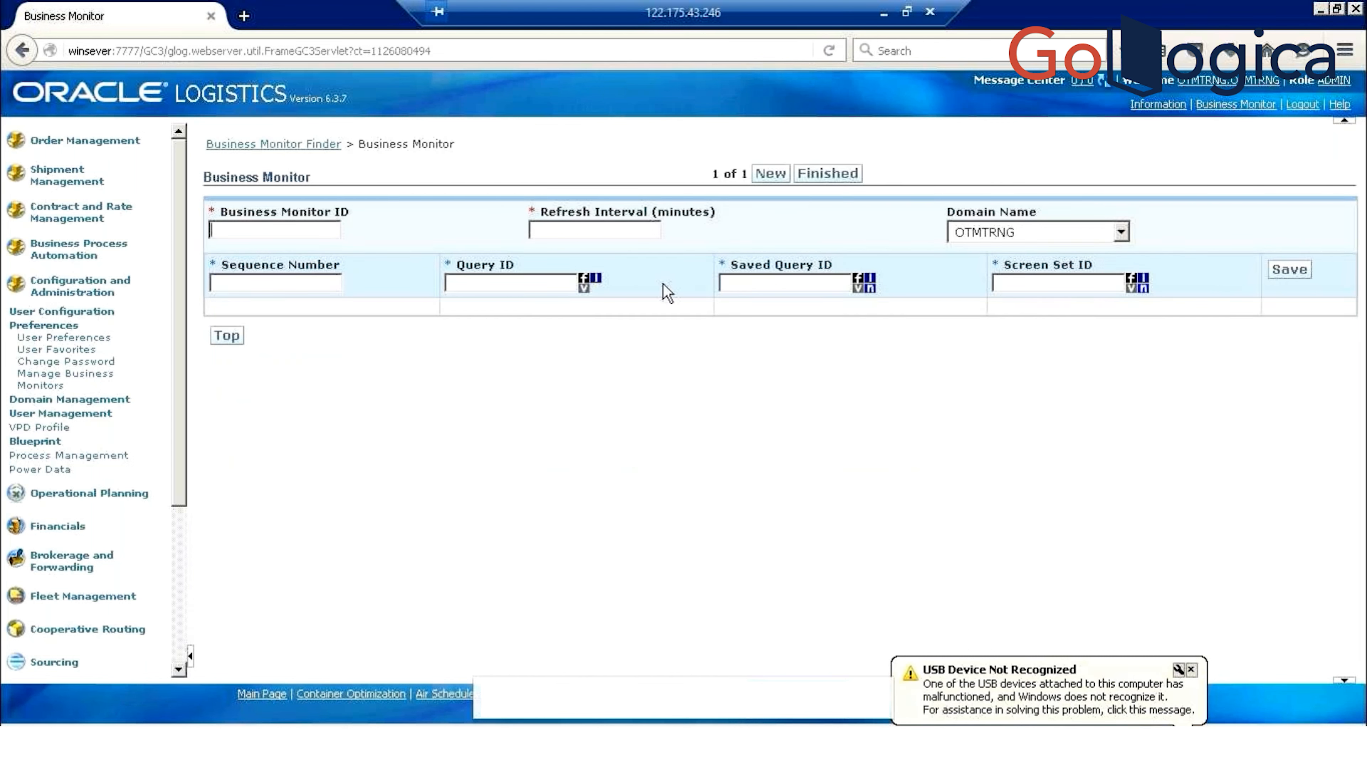
drag(856, 317, 842, 308)
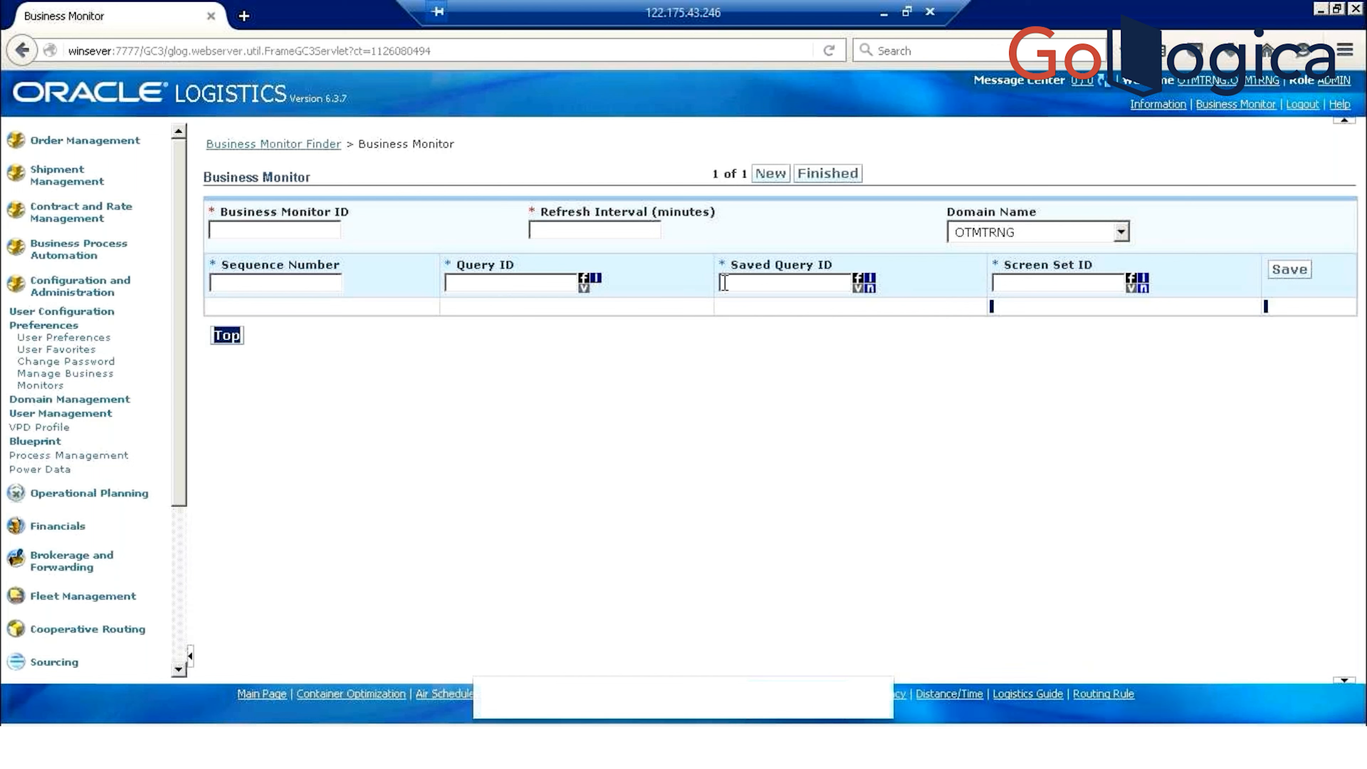
click(730, 446)
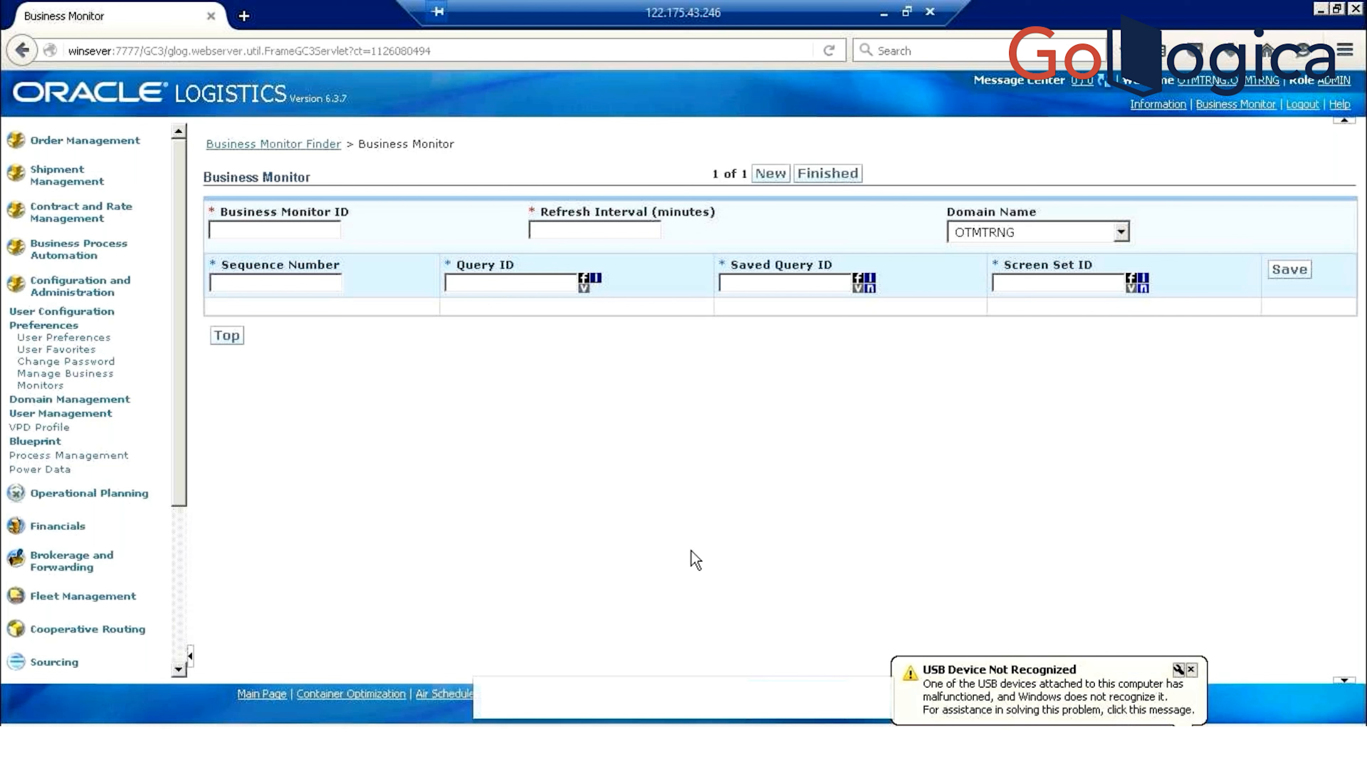
View the Business Monitor for the current account in its separate window and close that window
click(1243, 106)
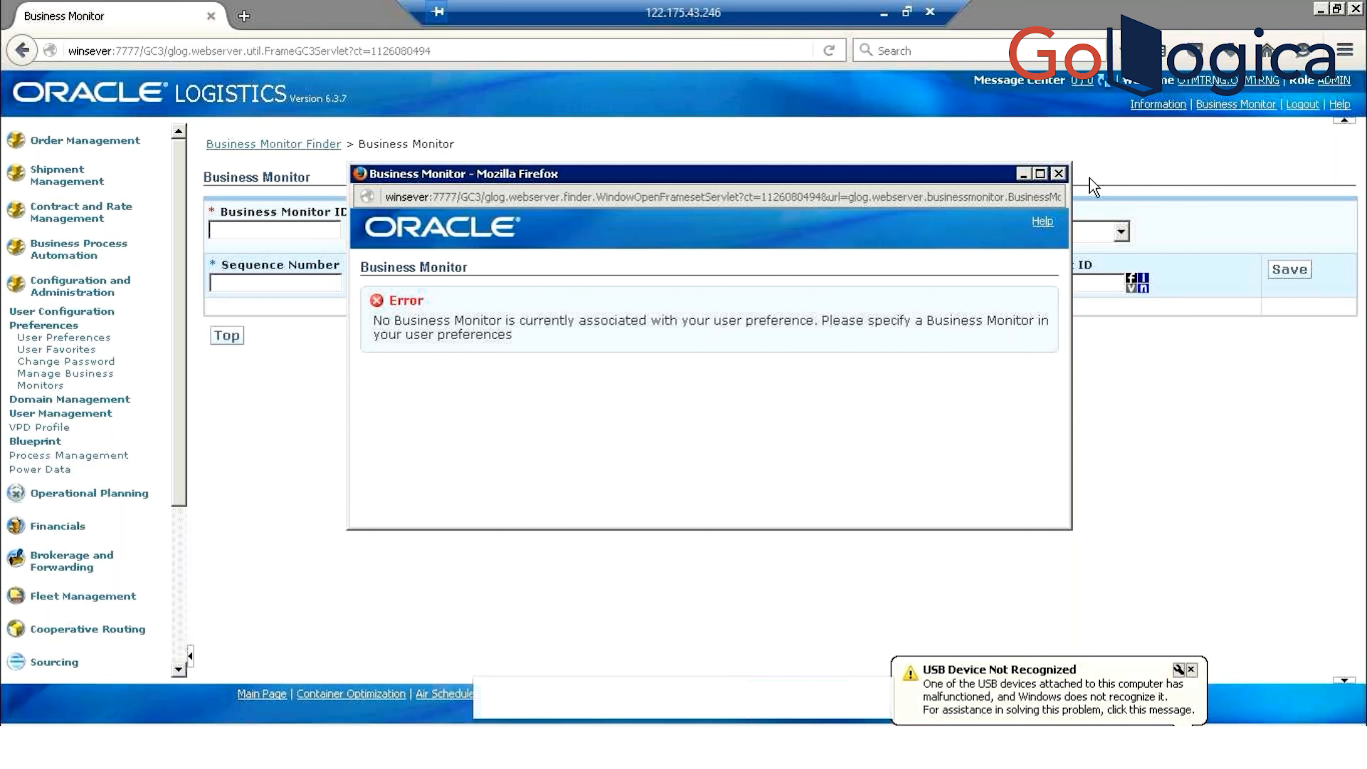
click(1060, 175)
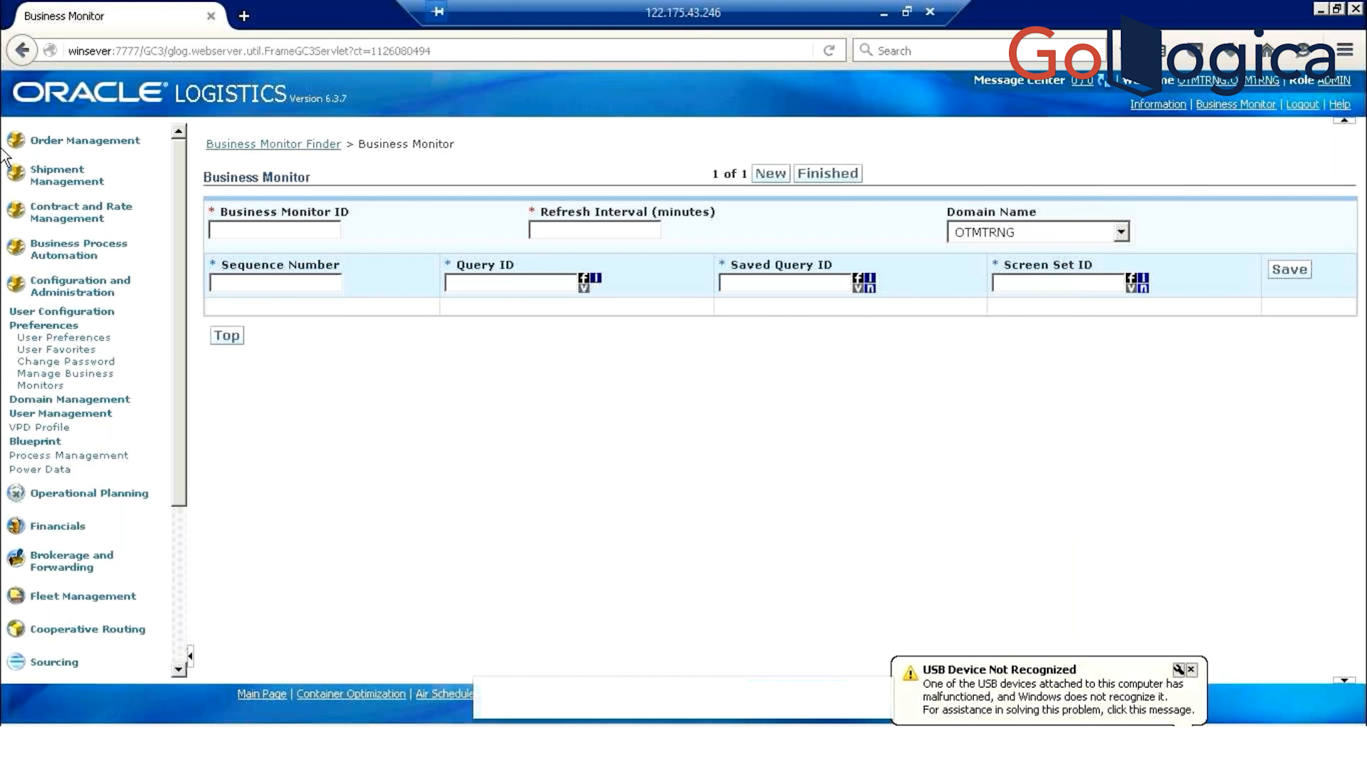
Expand the Shipment Management menu and set the new business monitor's refresh interval to 5 minutes
click(61, 182)
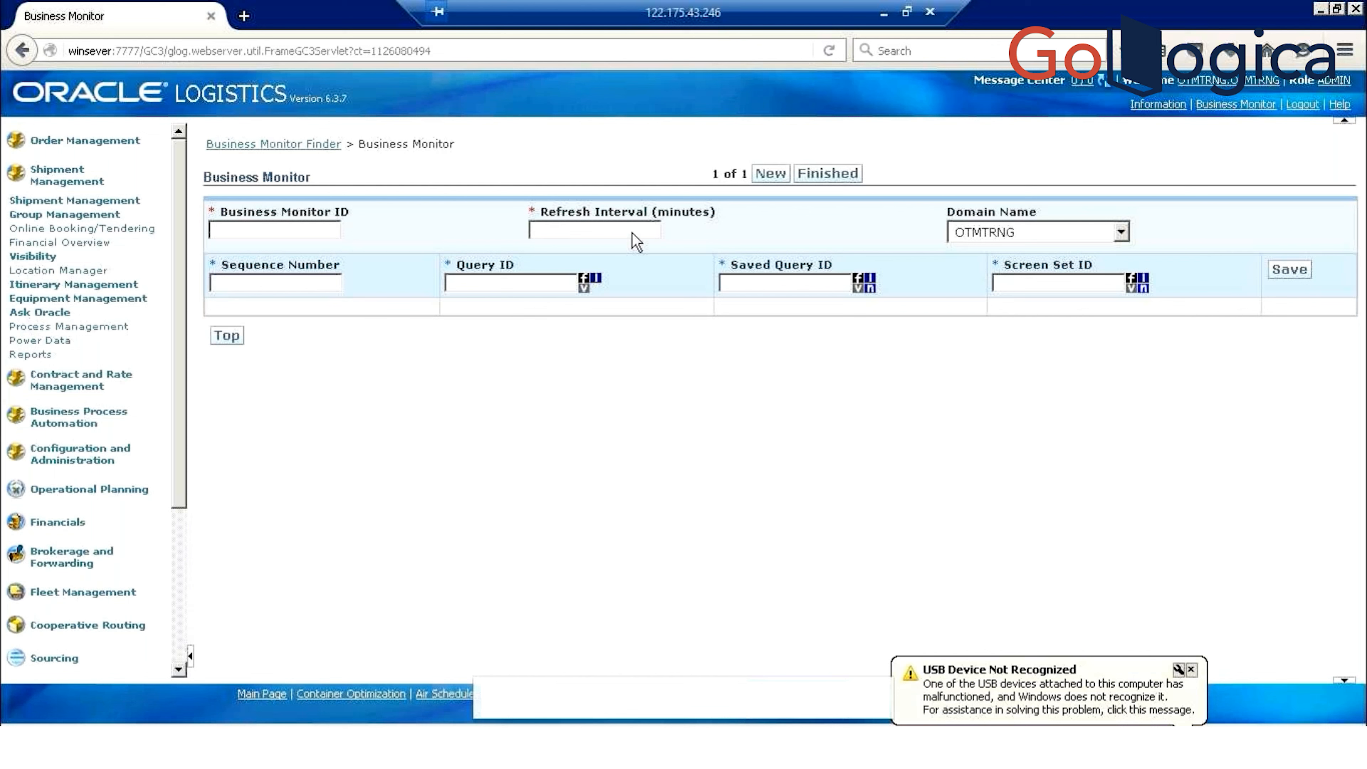
click(550, 229)
text(5)
Try shipment as the business monitor's query ID, and clear the query ID again
click(514, 279)
text(shipmmen)
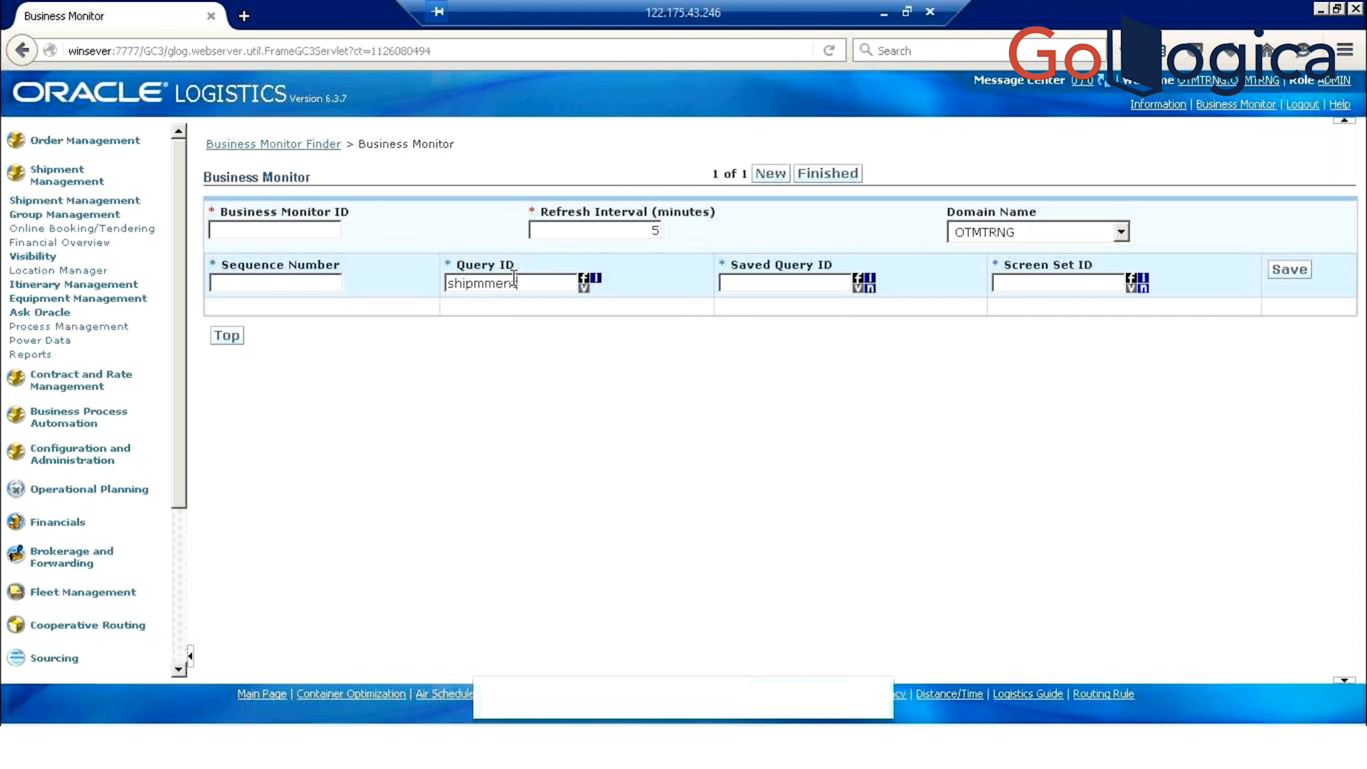
key(BackSpace)
key(BackSpace)
key(BackSpace)
text(ent)
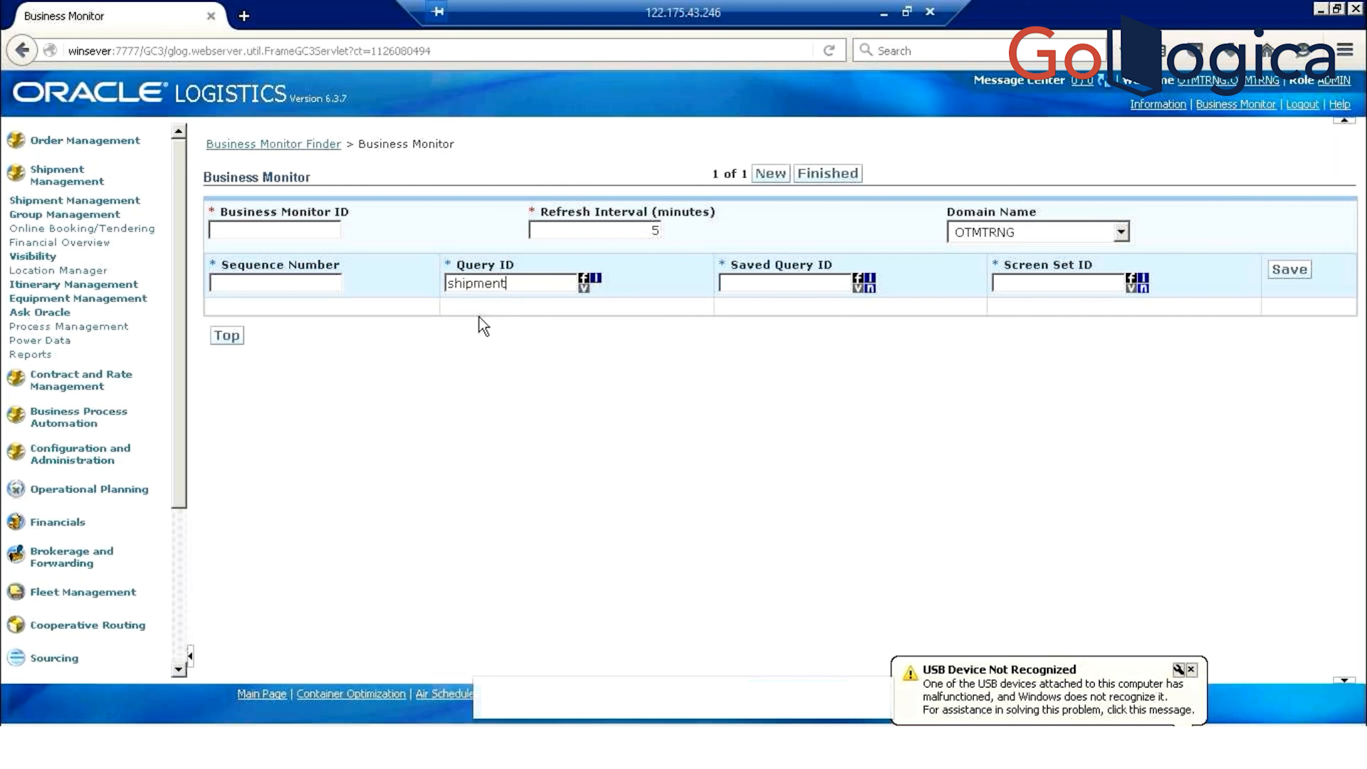
double_click(553, 291)
key(BackSpace)
Open the Manager Layout finder from the User Configuration section of Configuration and Administration
scroll(173, 478, down, 2)
click(86, 413)
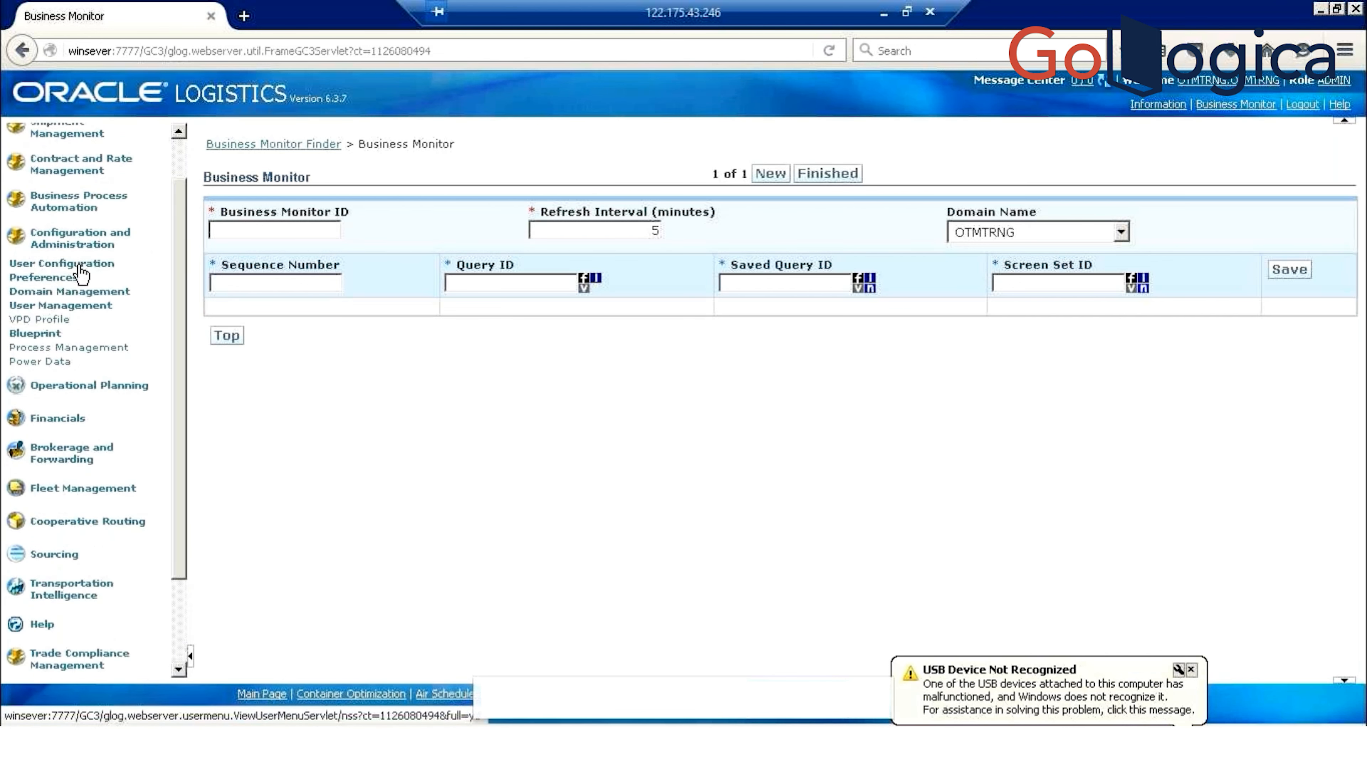
click(81, 265)
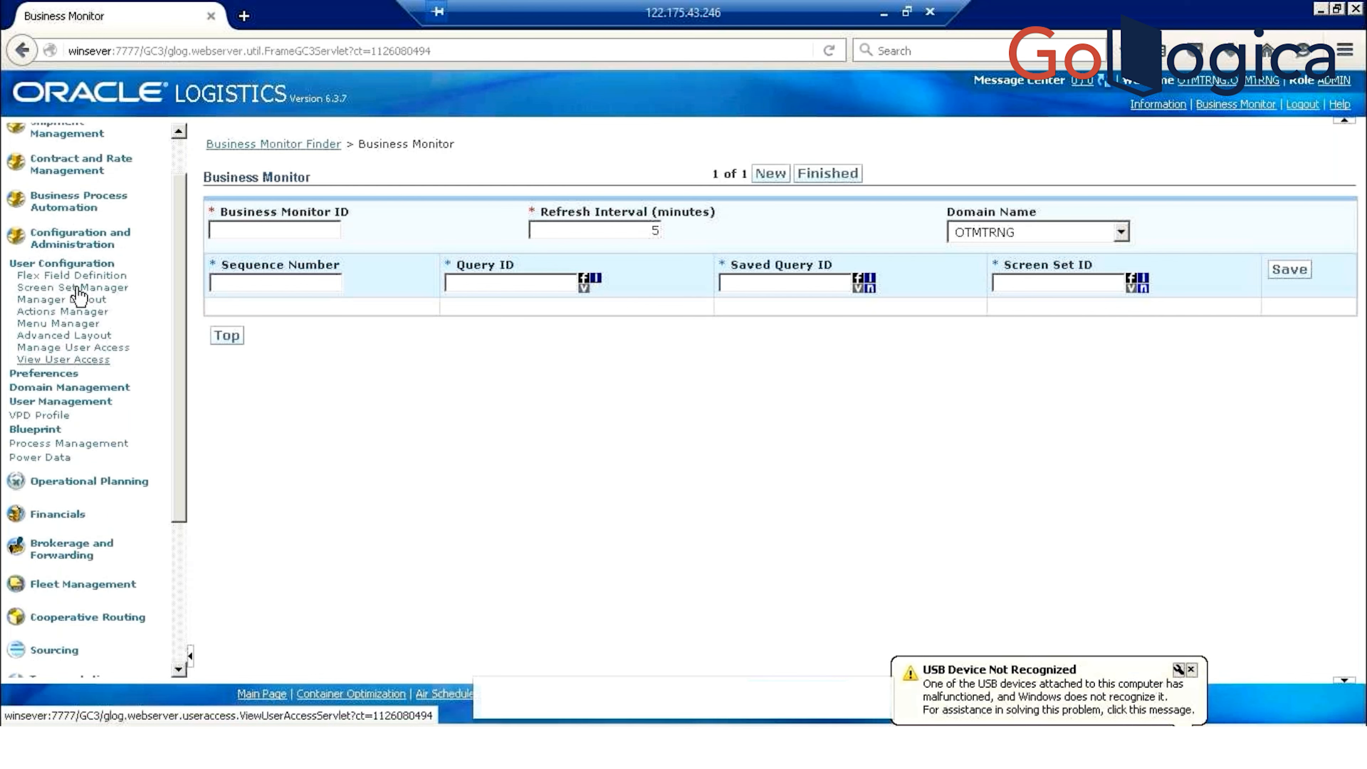
click(60, 304)
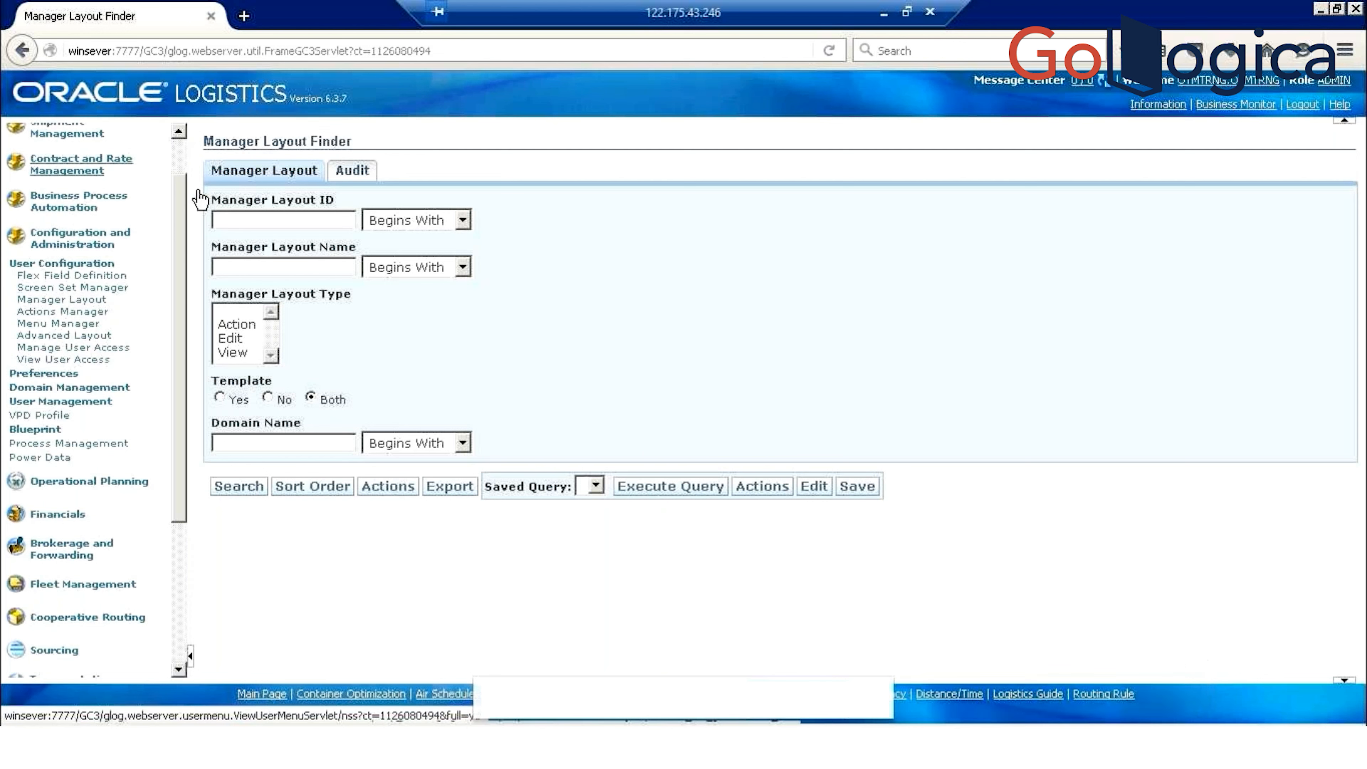
Run unfiltered searches for buy shipments in a new browser tab and for manager layouts in the original one
drag(186, 205, 185, 171)
click(67, 180)
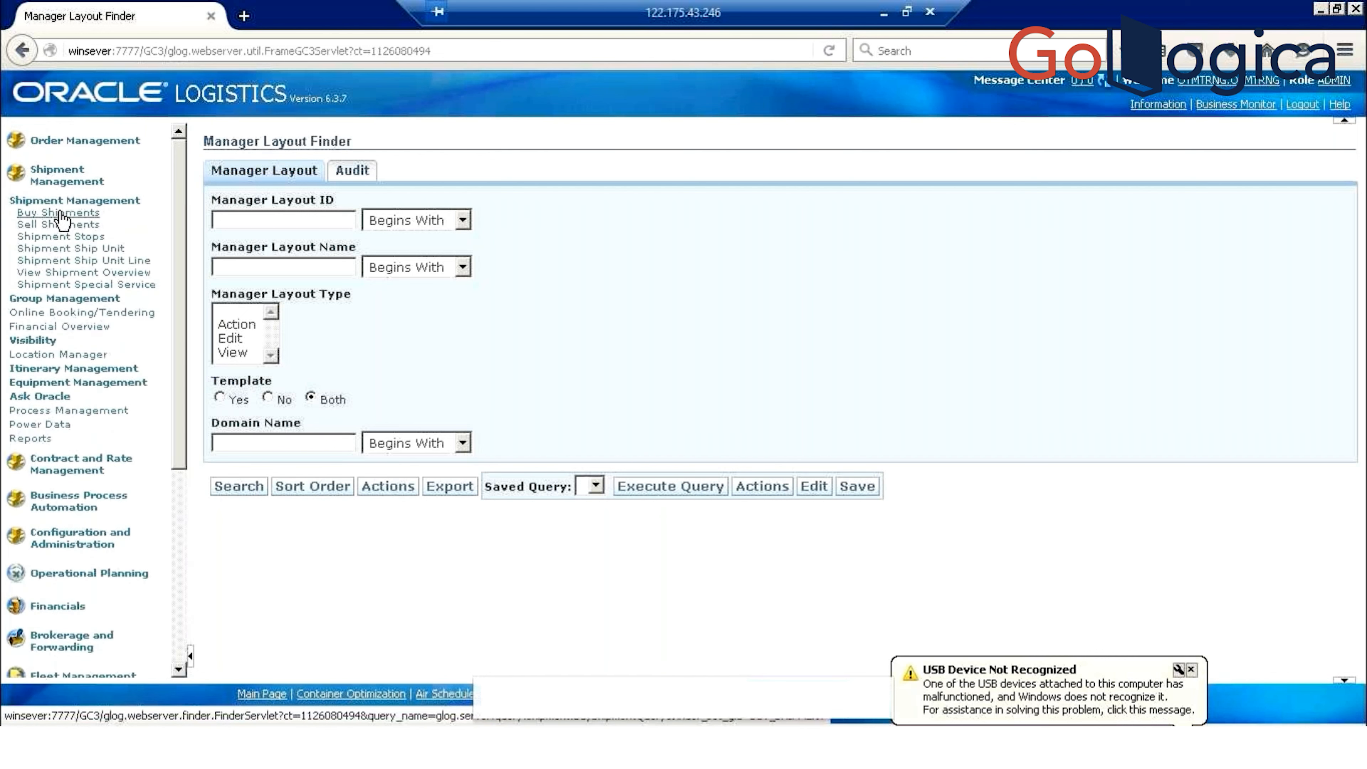
right_click(59, 219)
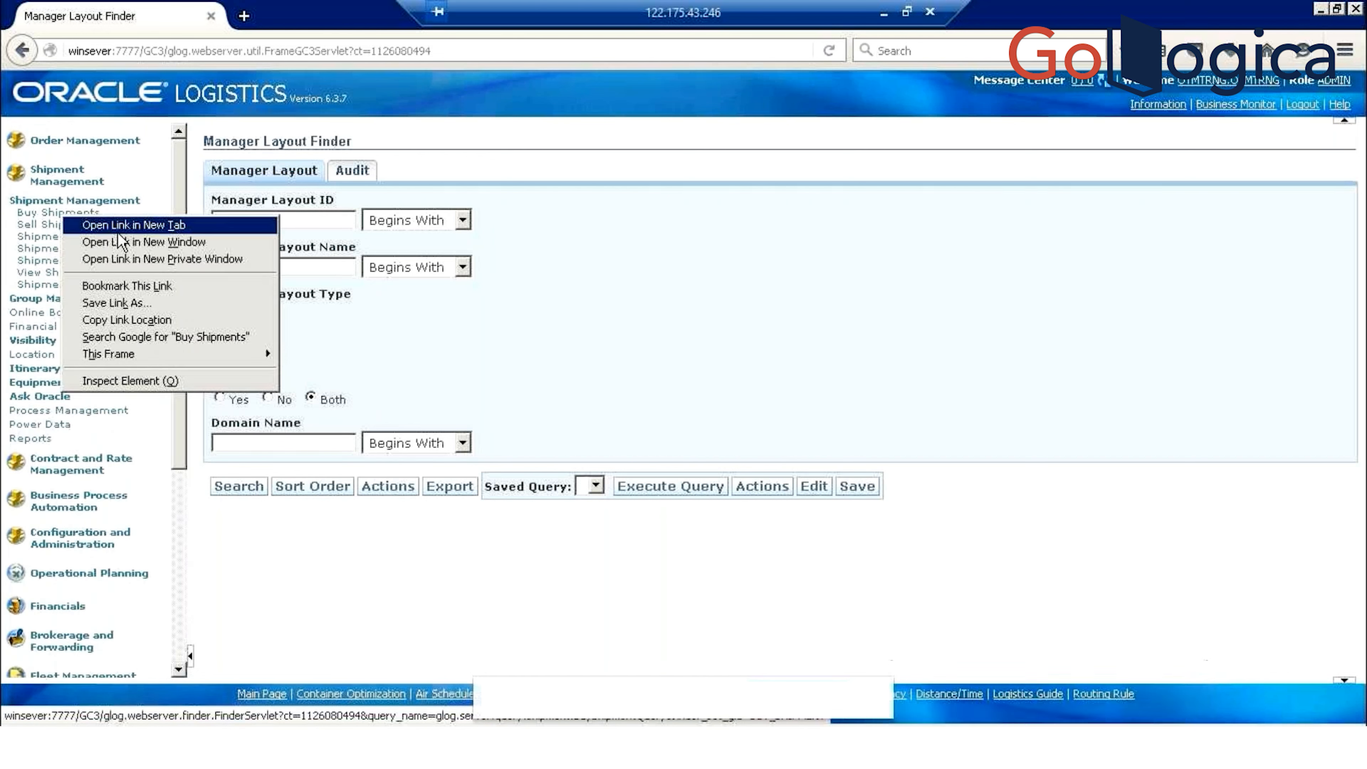
click(124, 225)
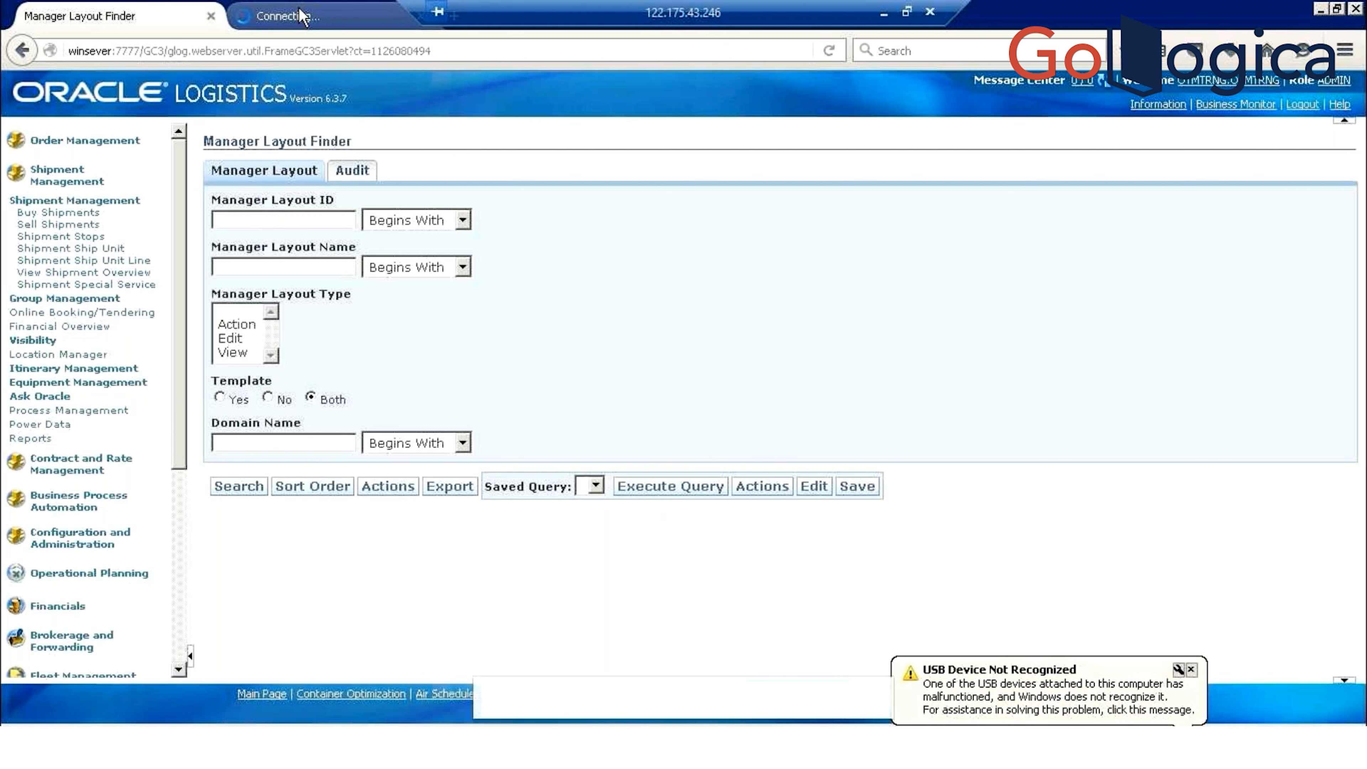
click(303, 15)
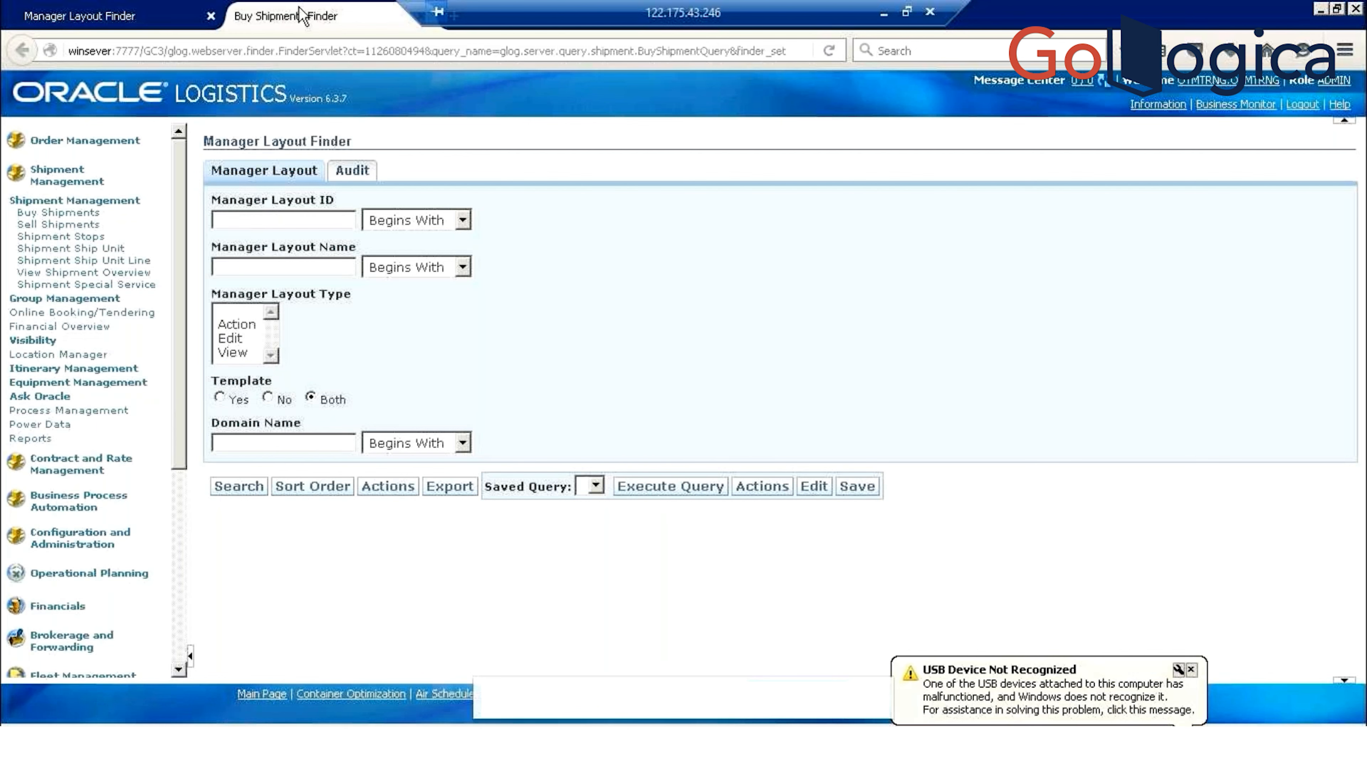
key(Return)
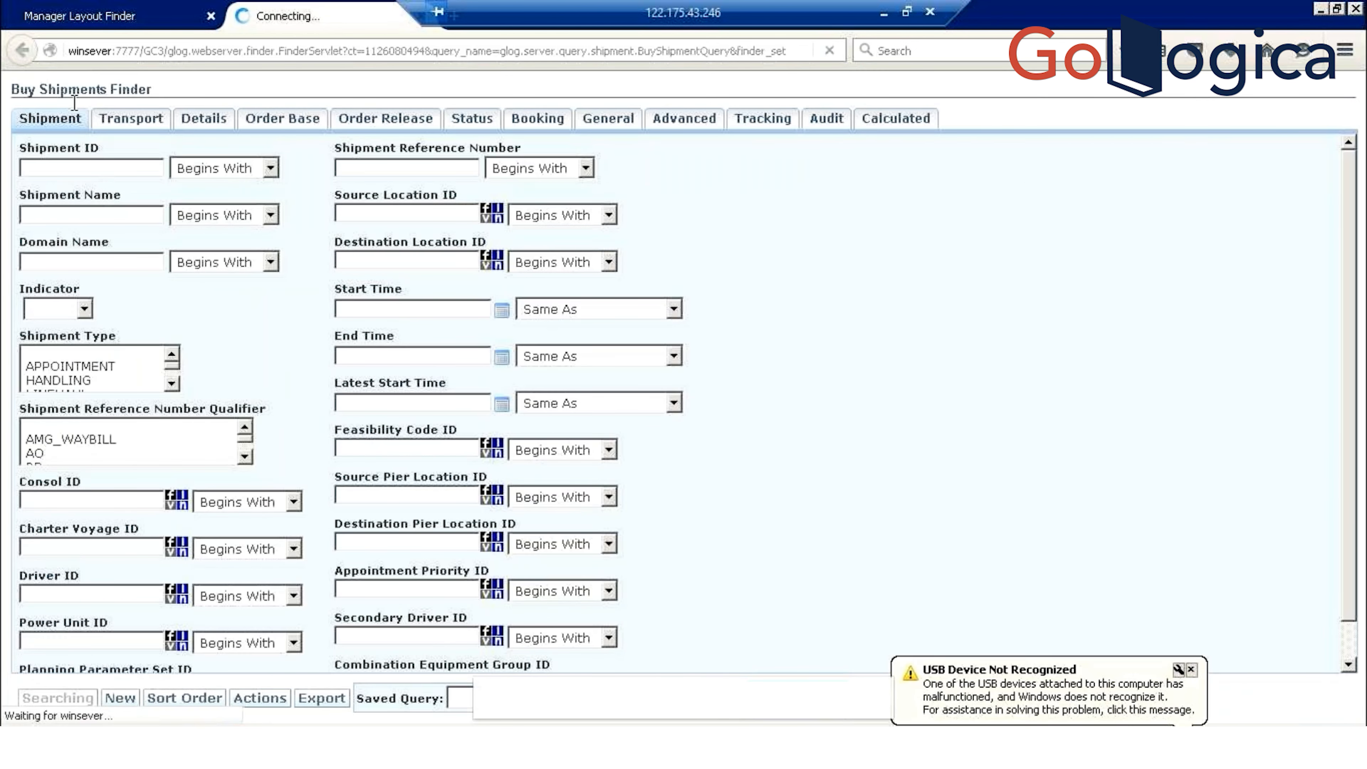
click(110, 7)
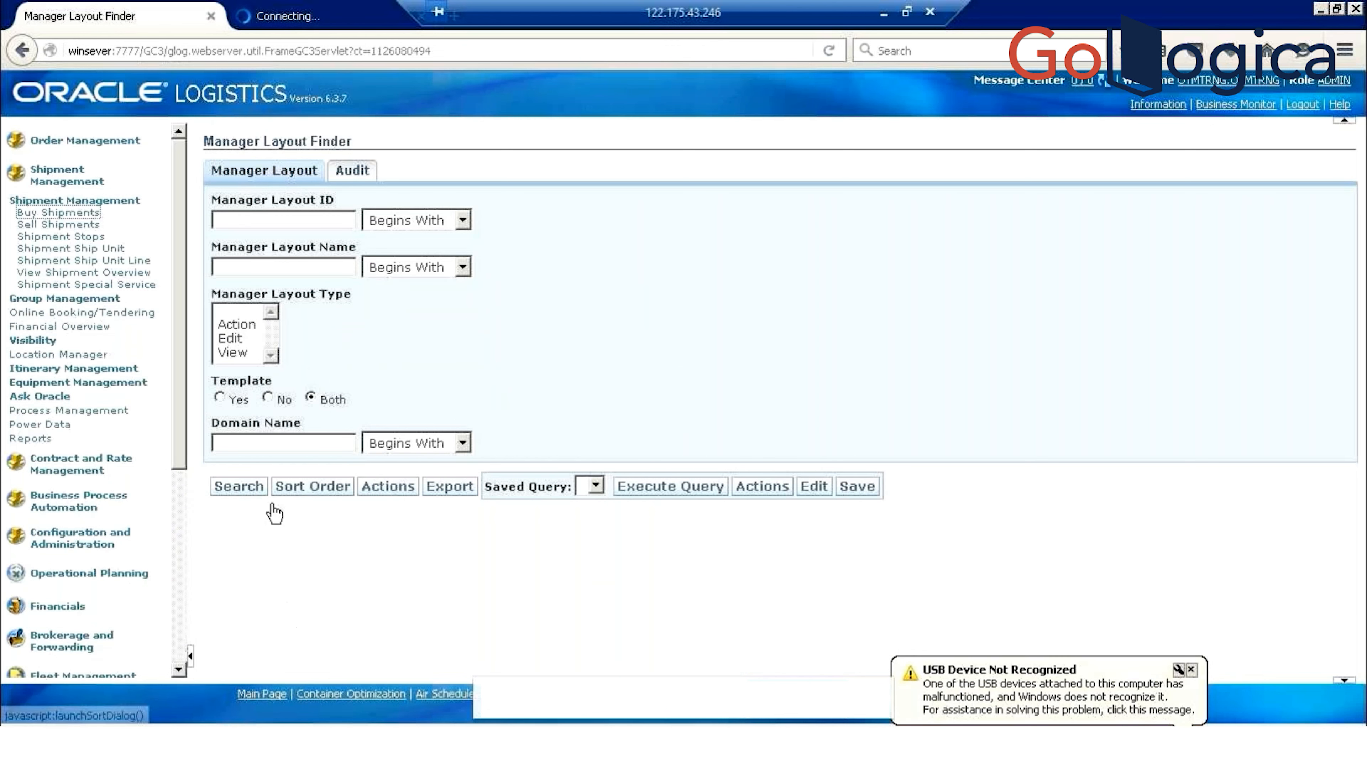
click(234, 490)
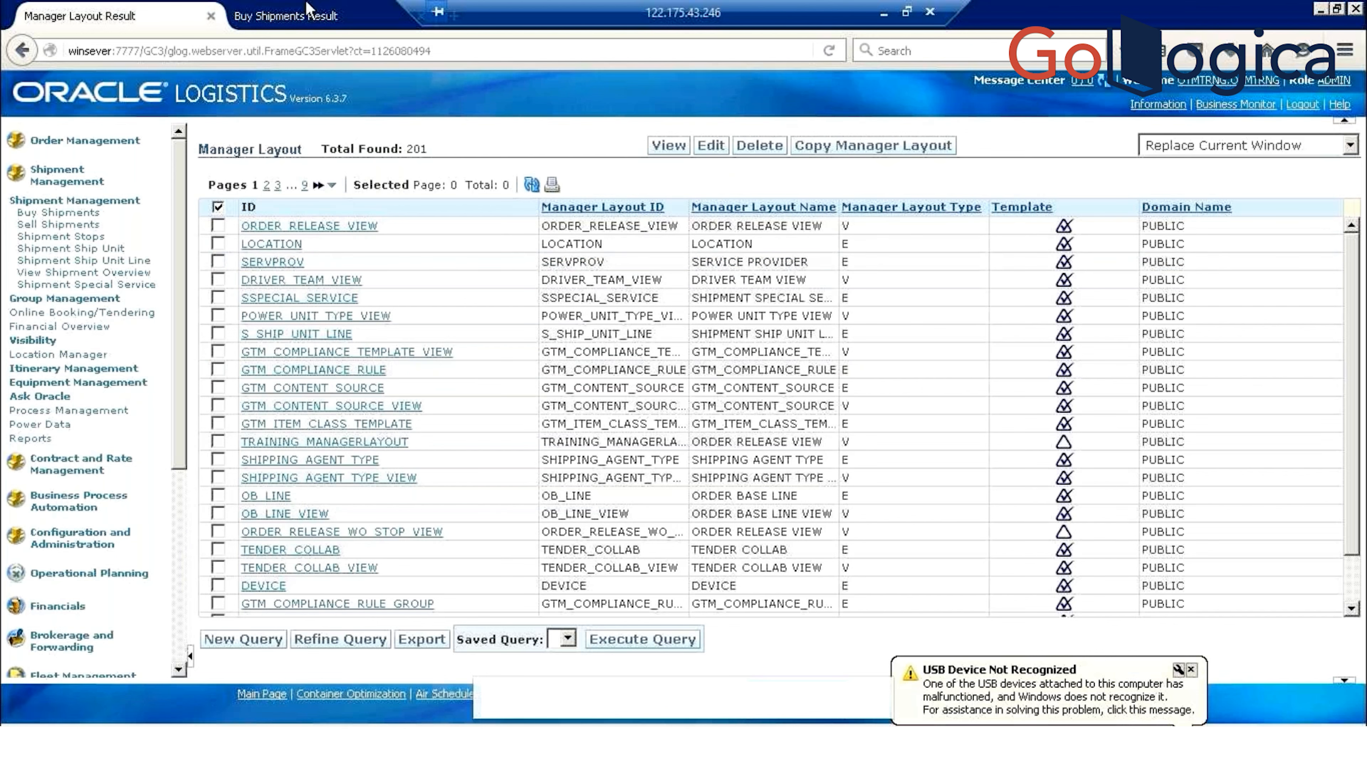
Open the DEMO_DHL_AIR shipment from the buy shipment results for editing
click(317, 8)
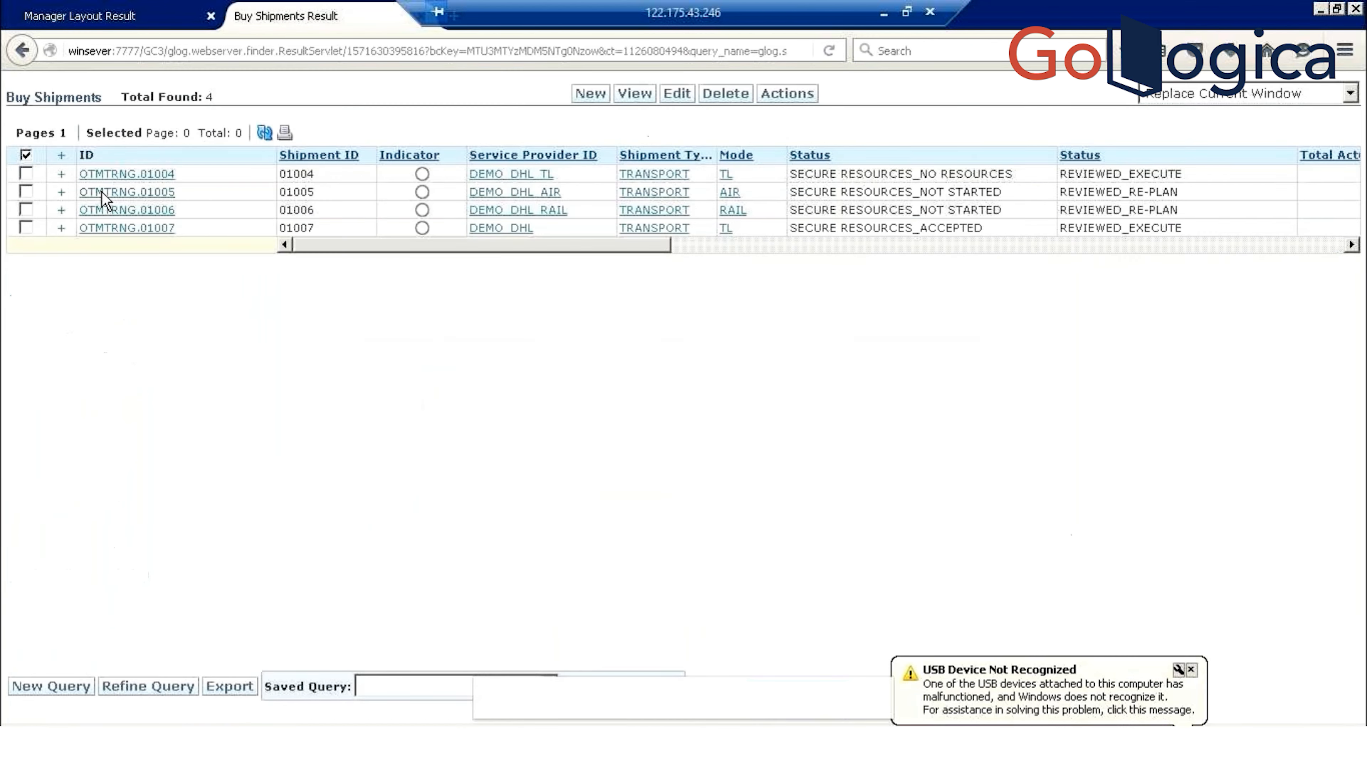
click(25, 192)
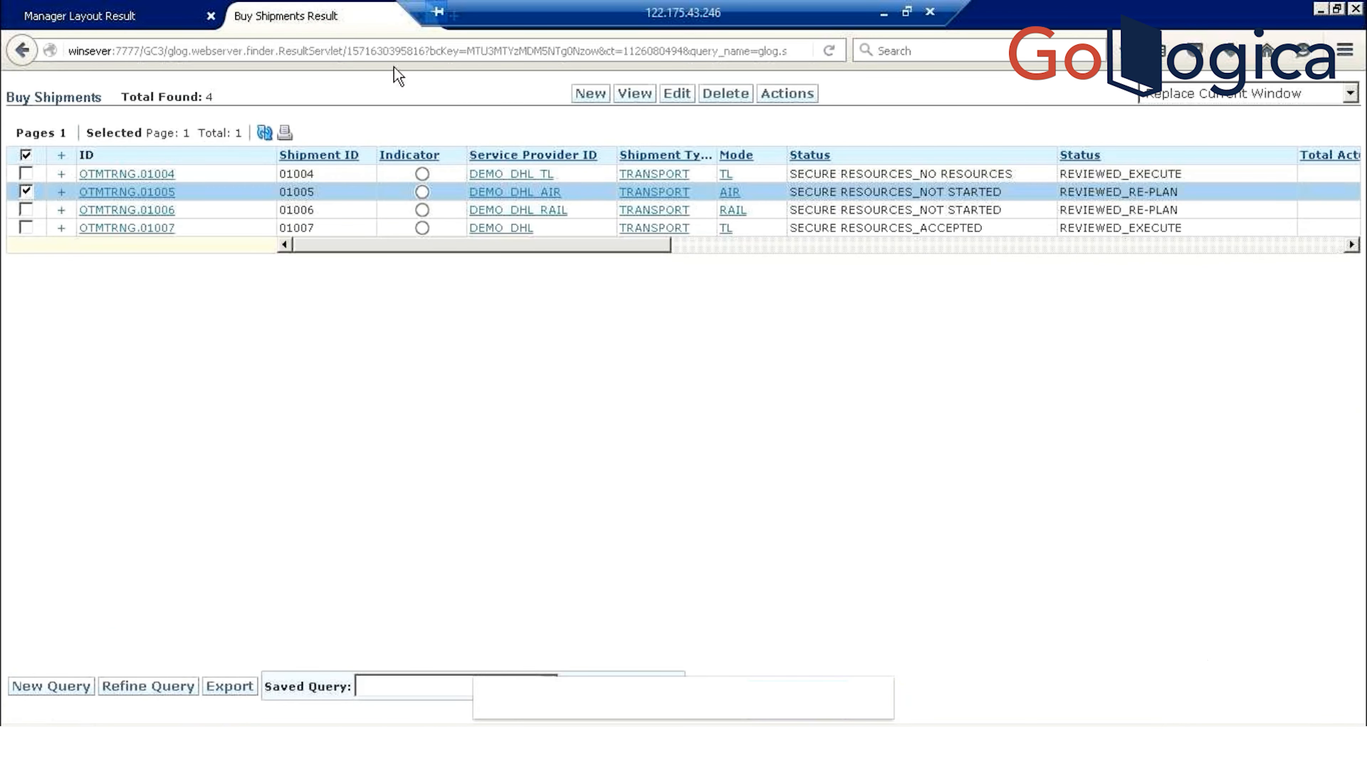
click(682, 100)
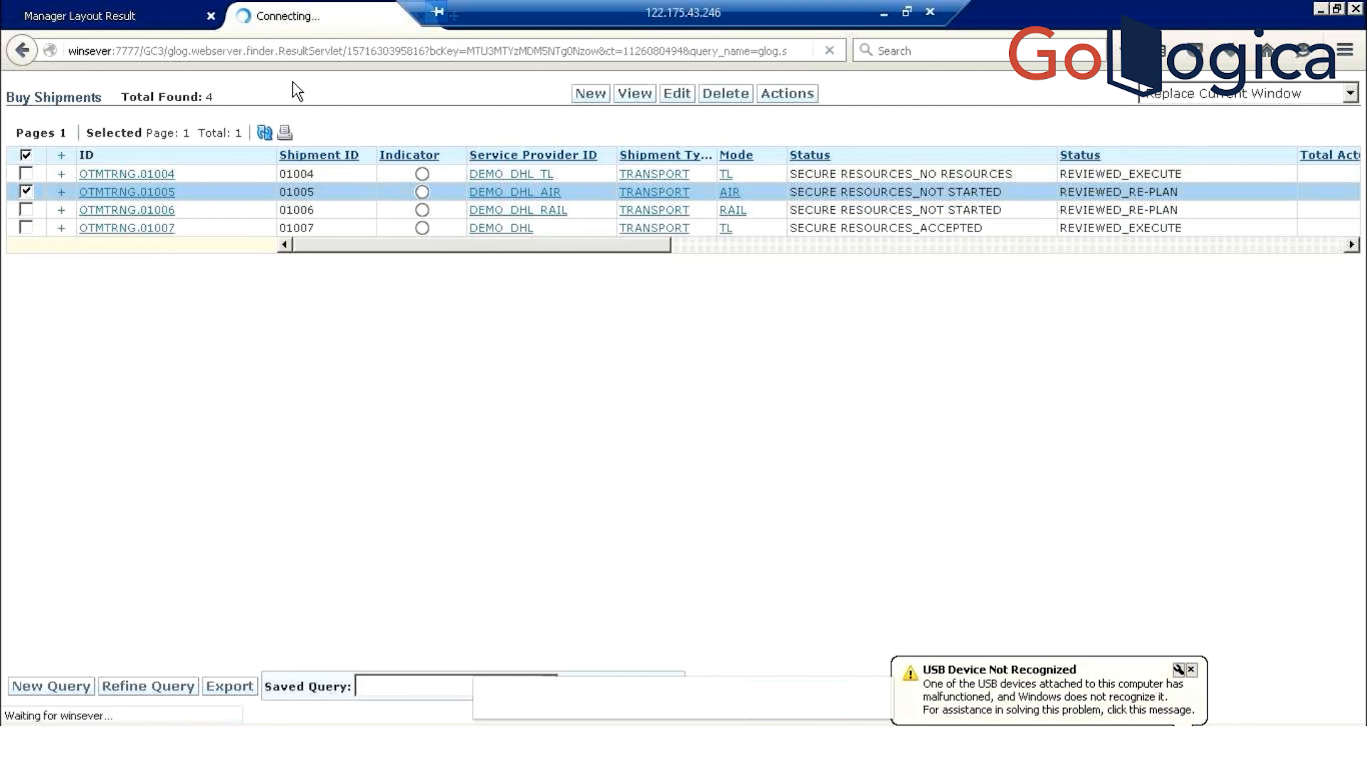
Start a new manager layout query and search for layout IDs beginning with SHIPMENT
click(86, 10)
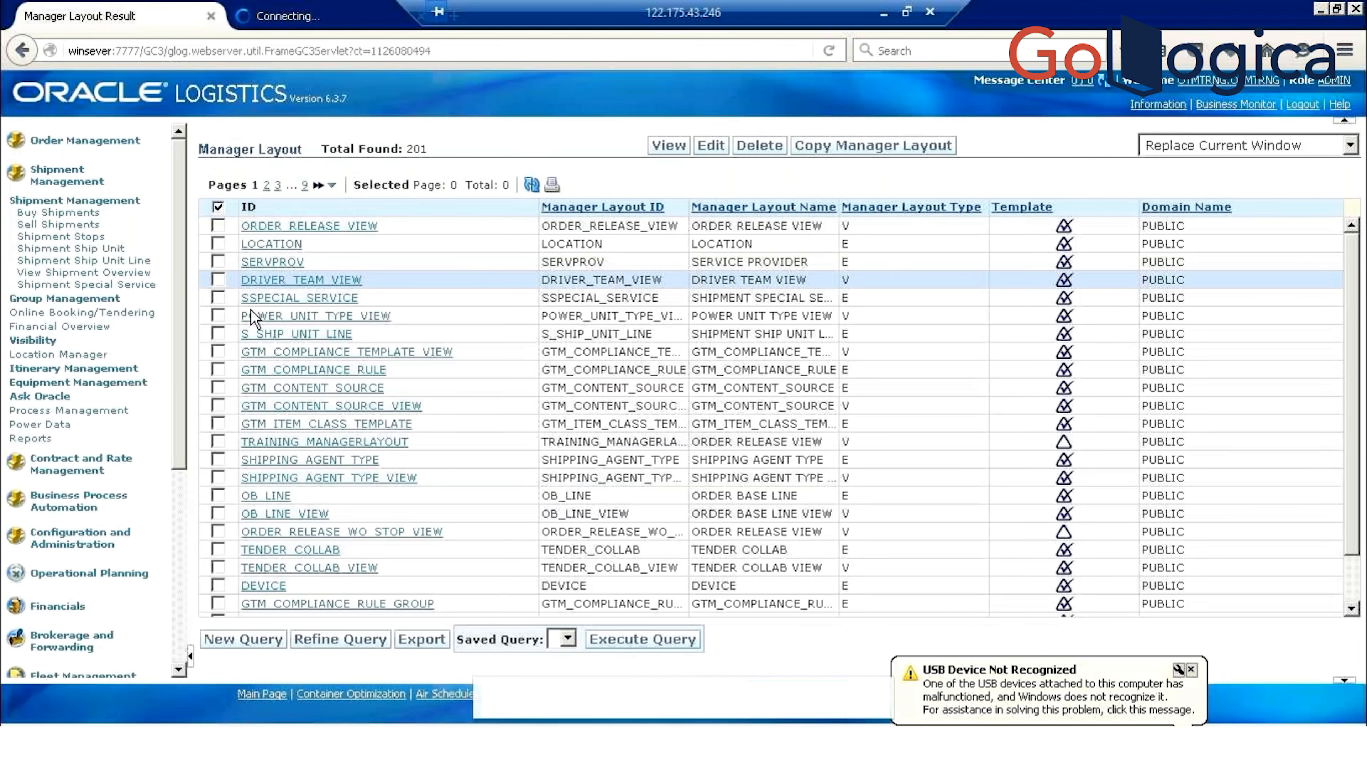
click(253, 640)
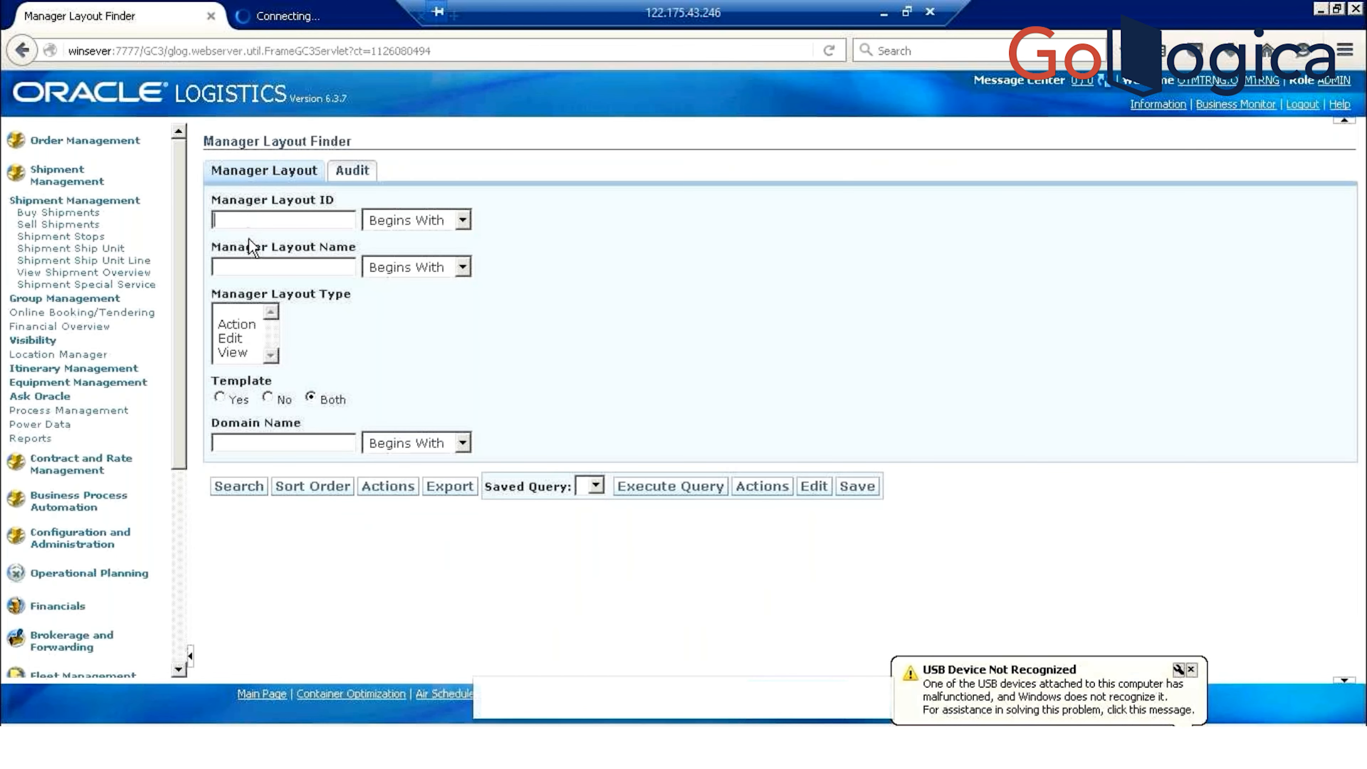
text(SH)
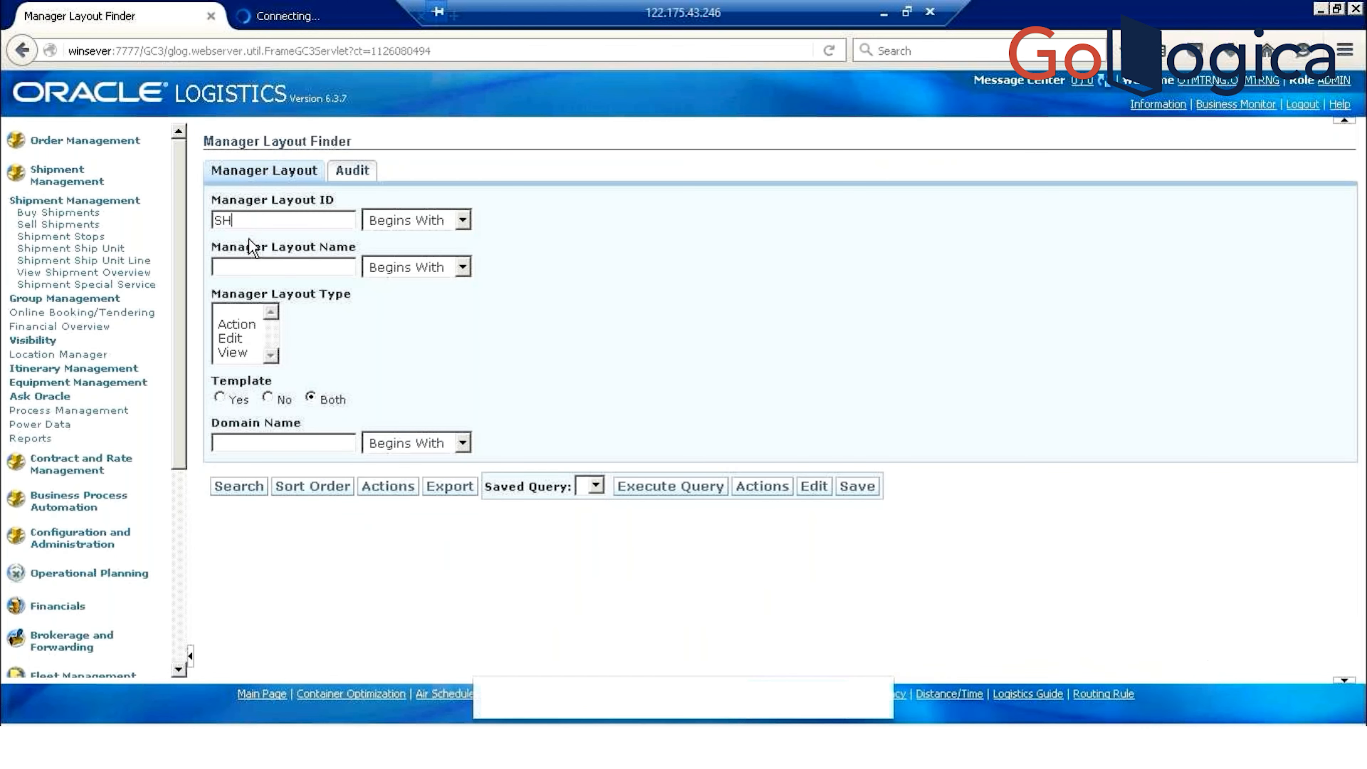
text(IPMENT)
key(Return)
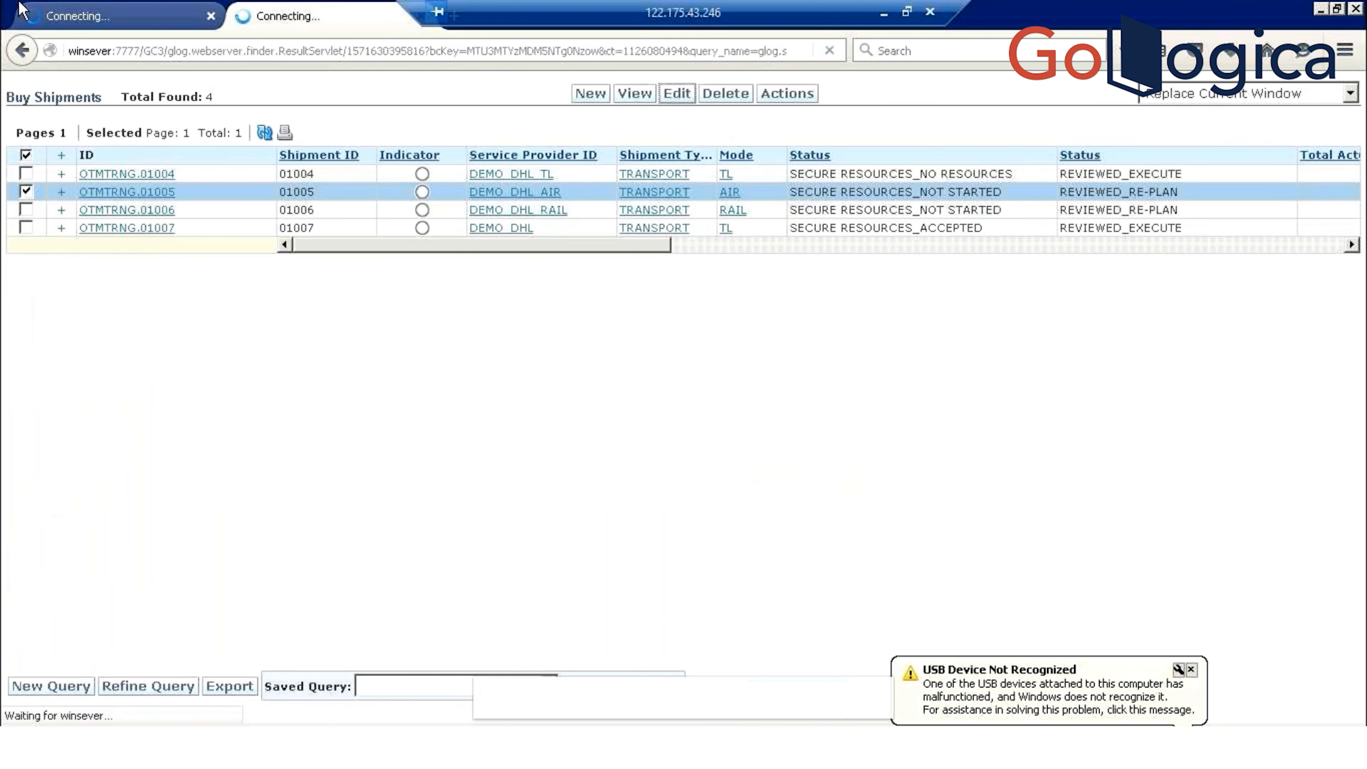
click(49, 10)
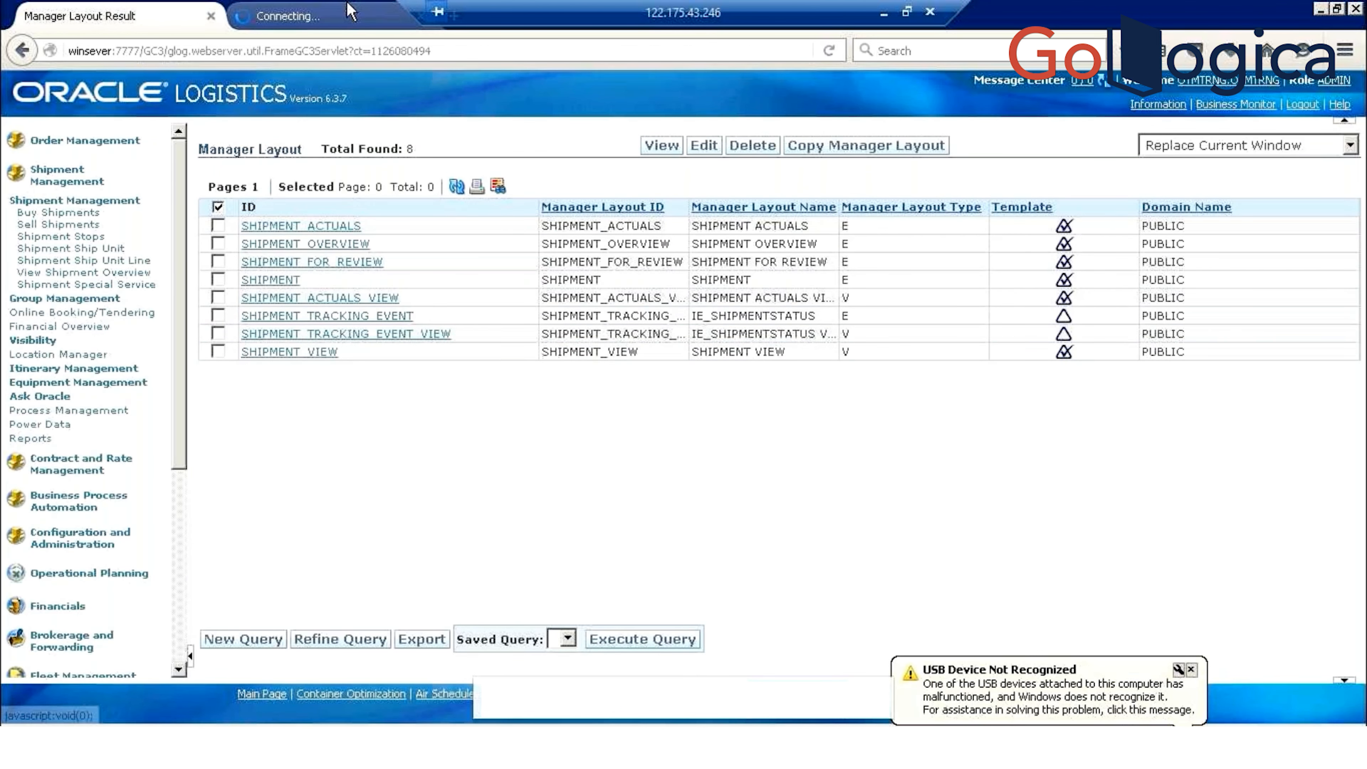
Open the manager layout named exactly SHIPMENT and bring its window in front of the Buy Shipment record
click(352, 12)
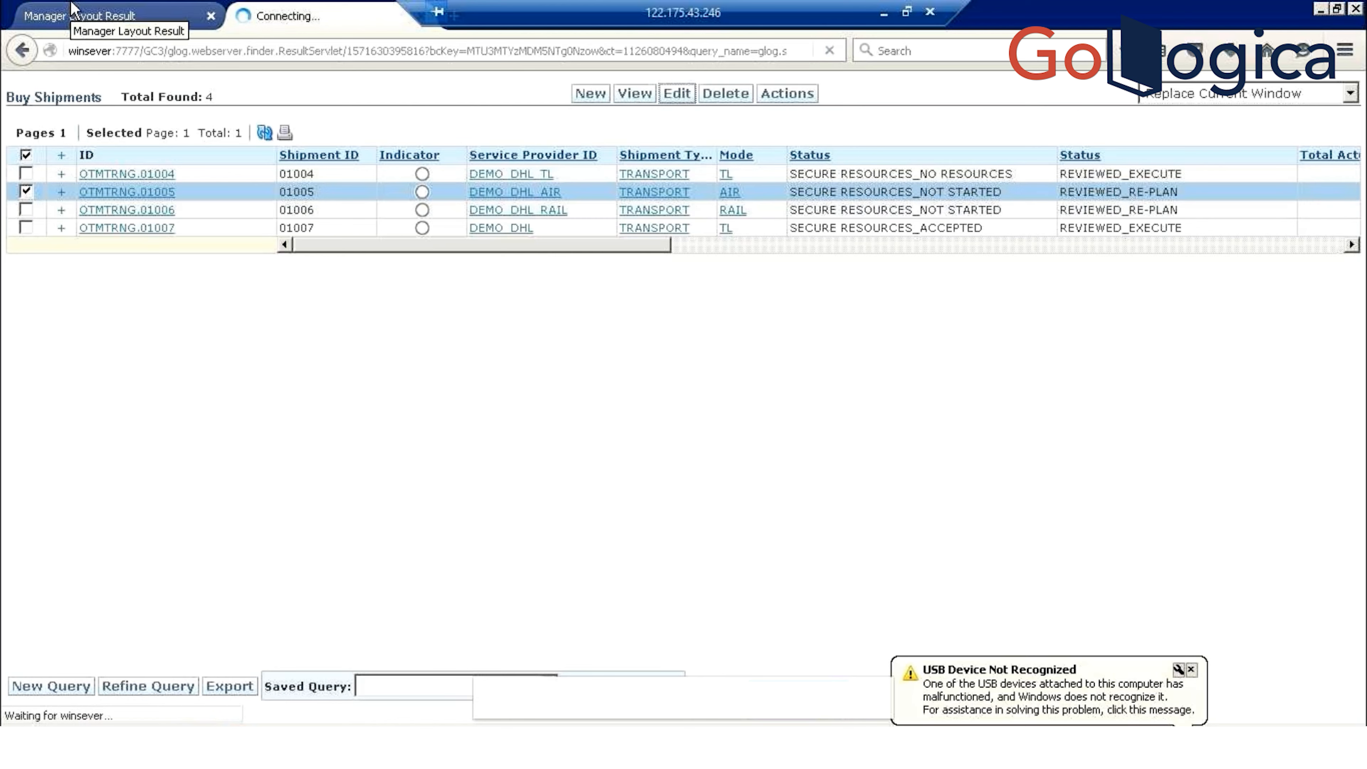
click(80, 16)
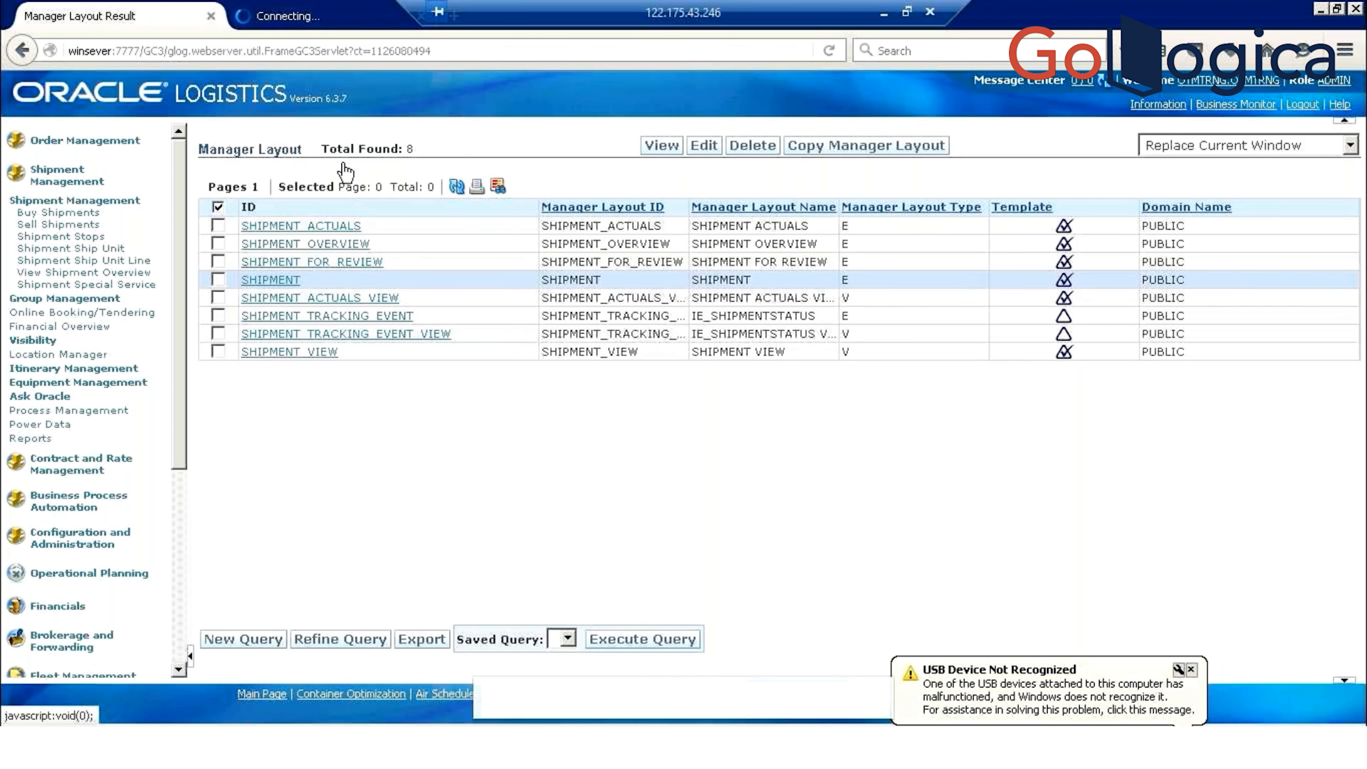
click(319, 15)
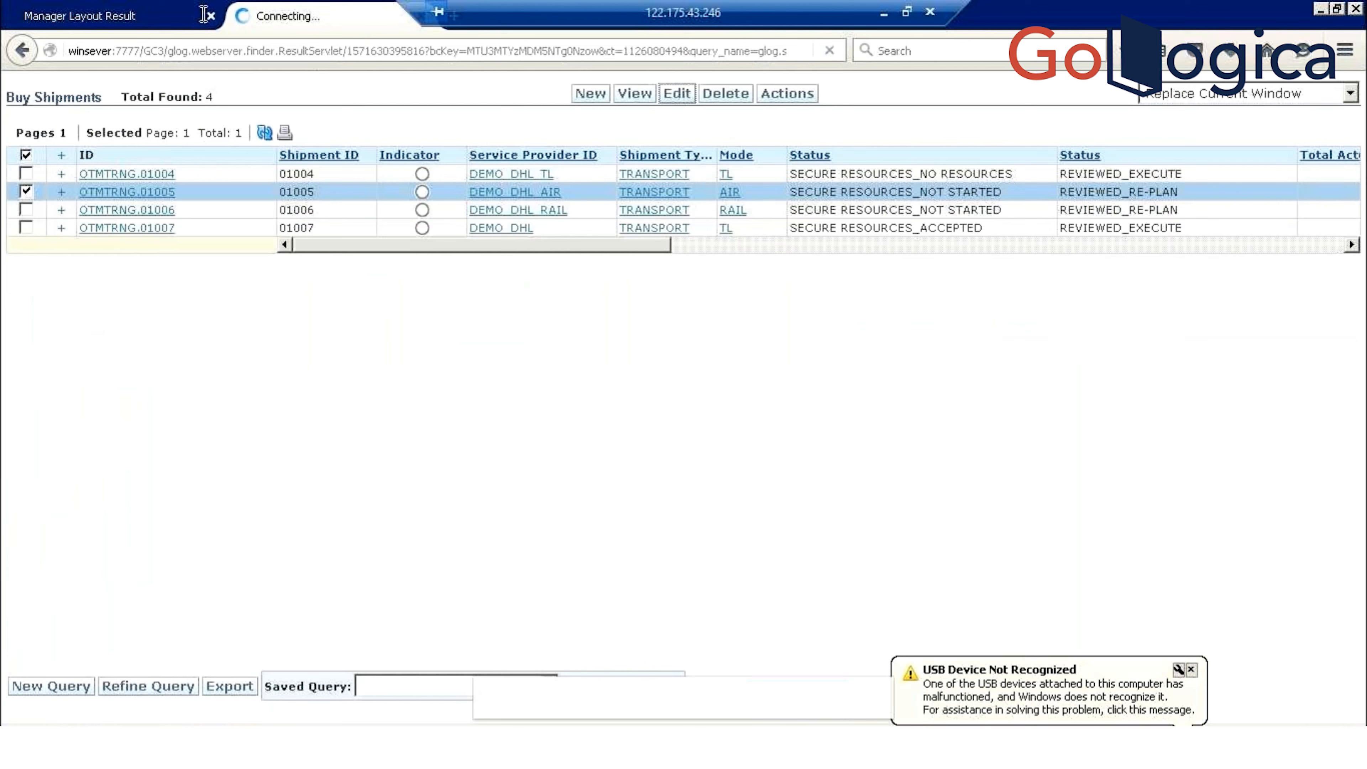
click(114, 16)
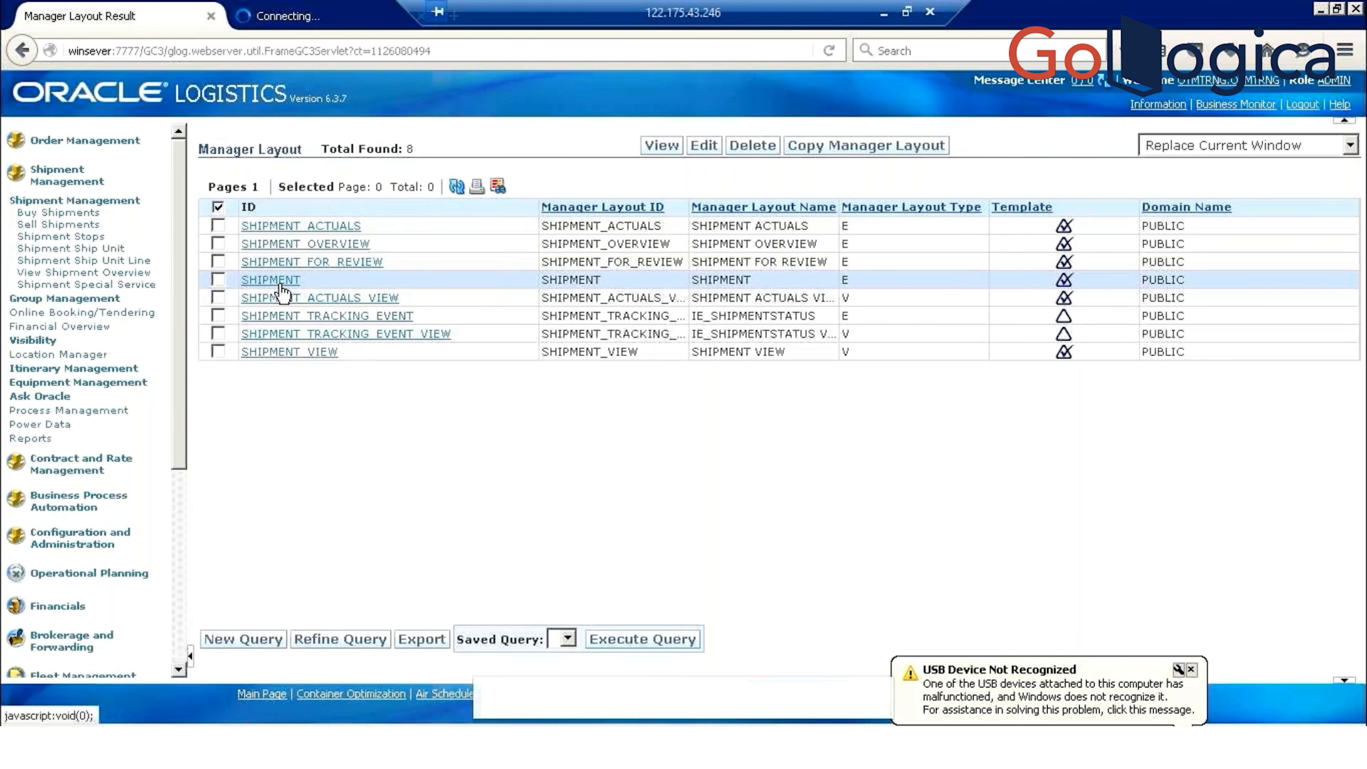
click(280, 286)
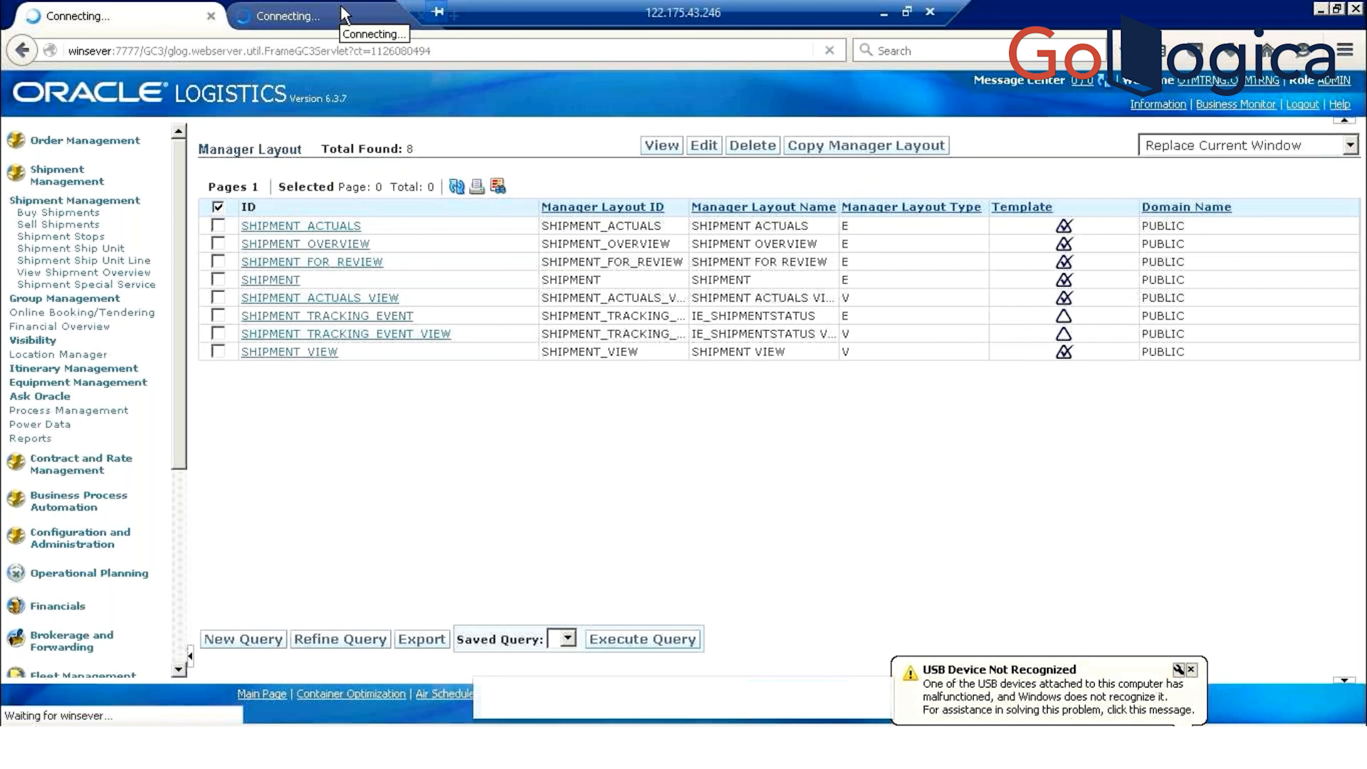
click(345, 15)
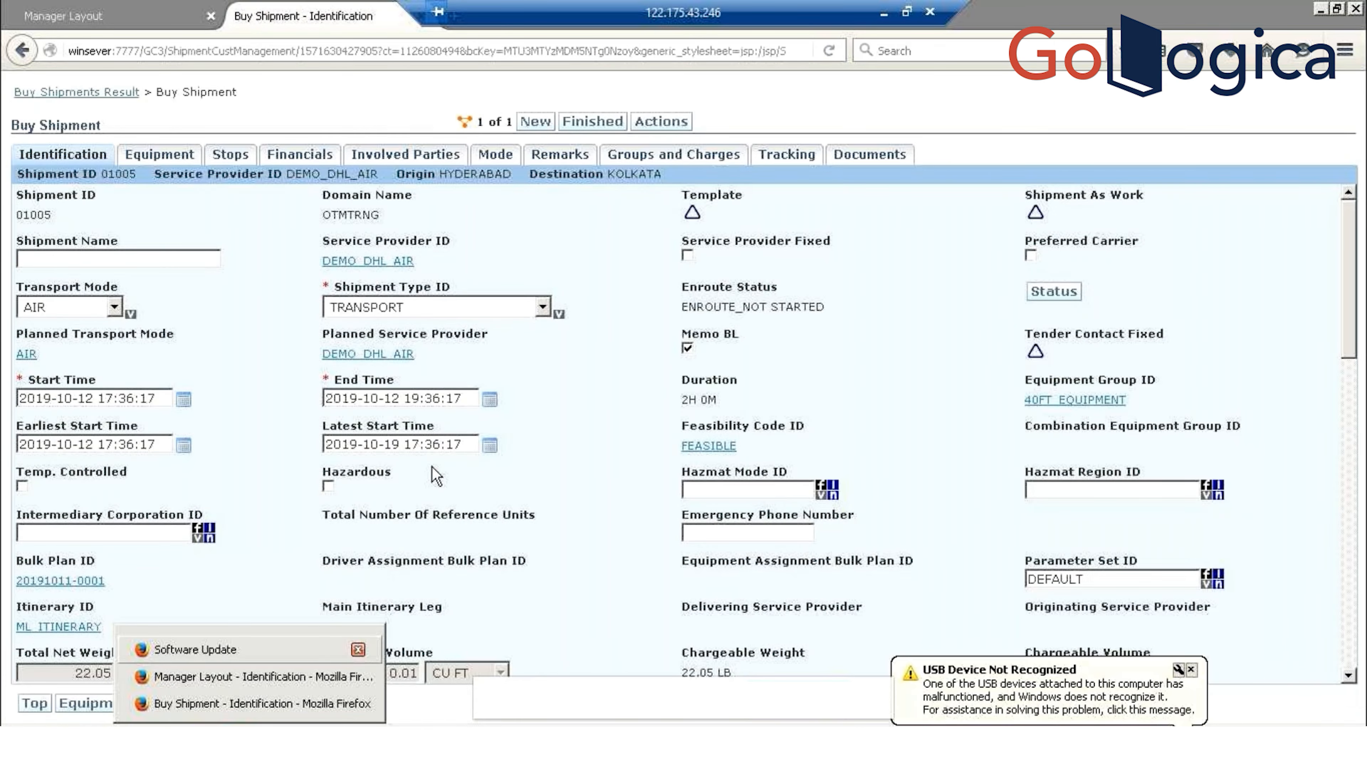
click(266, 682)
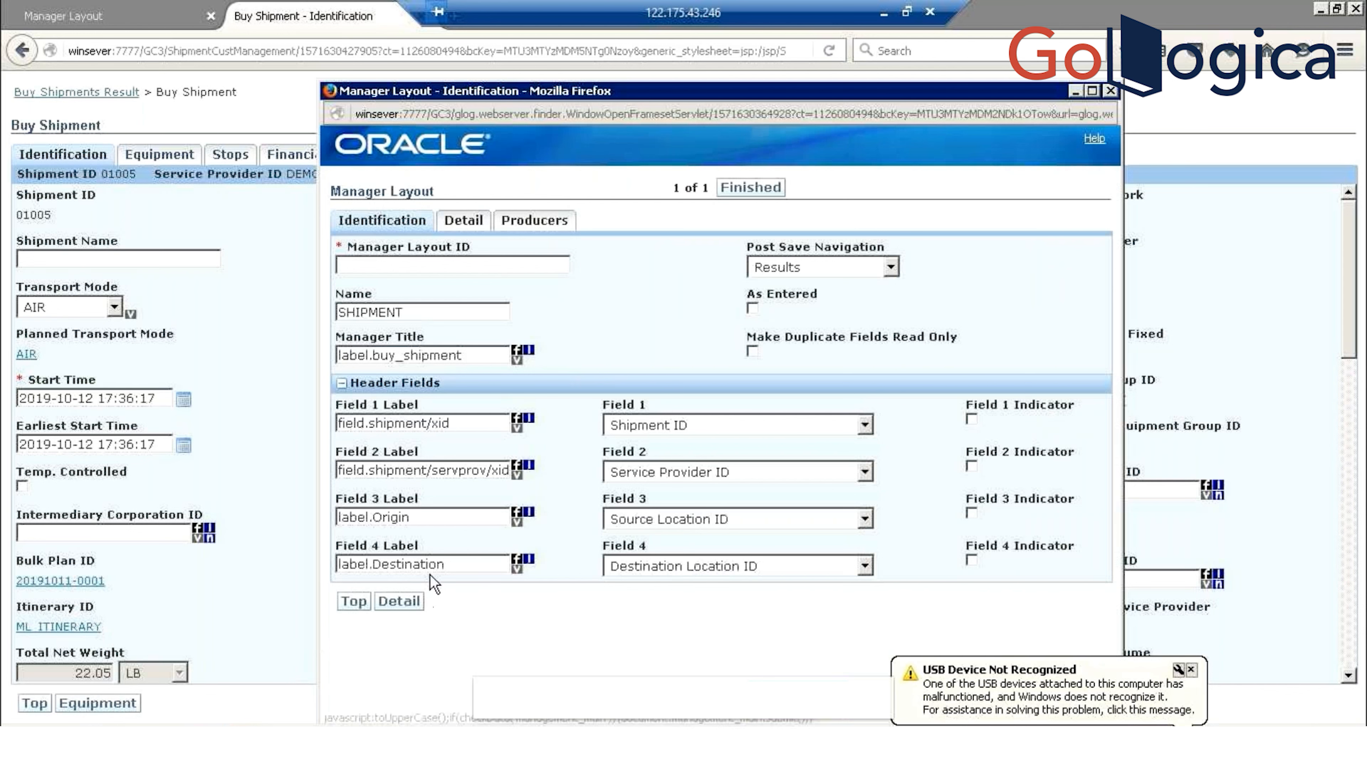
Set the Manager Layout ID to TEST and proceed to the layout's Detail page
click(402, 601)
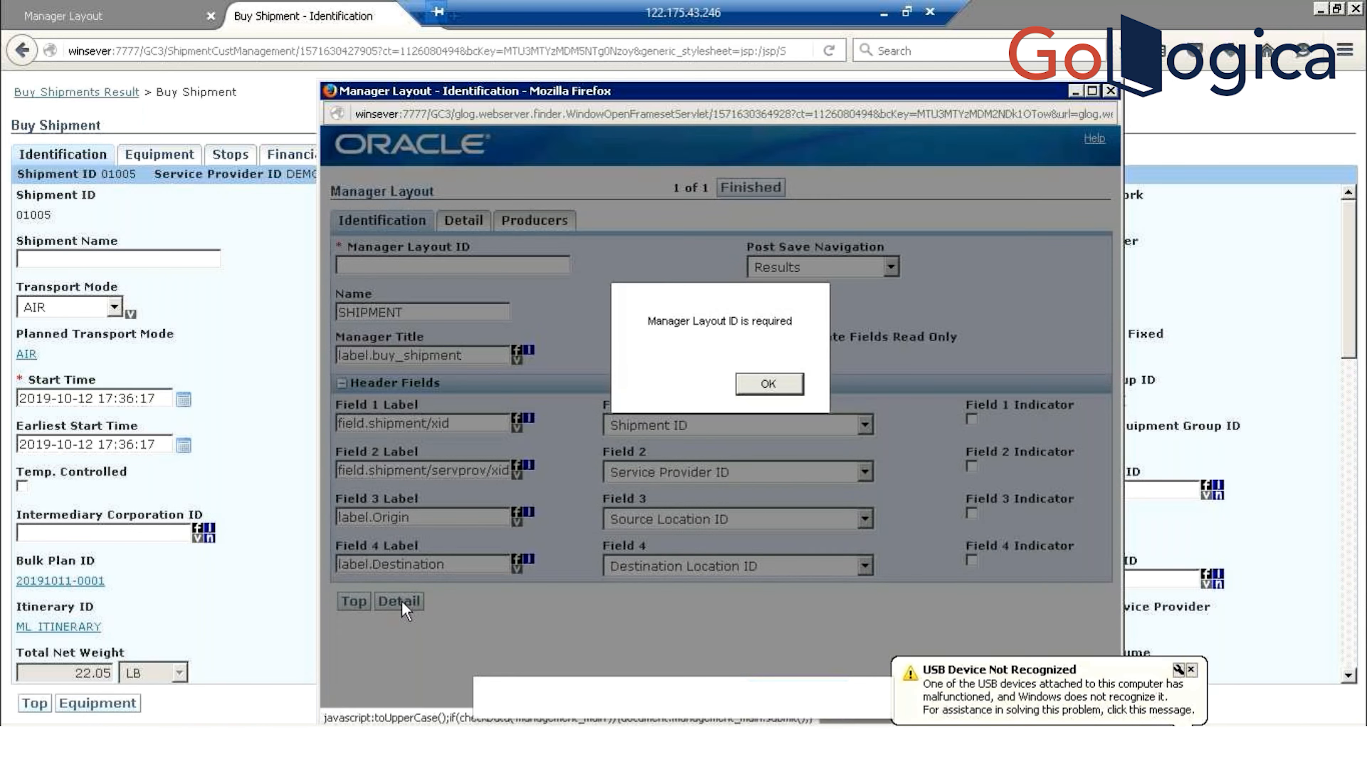
click(787, 388)
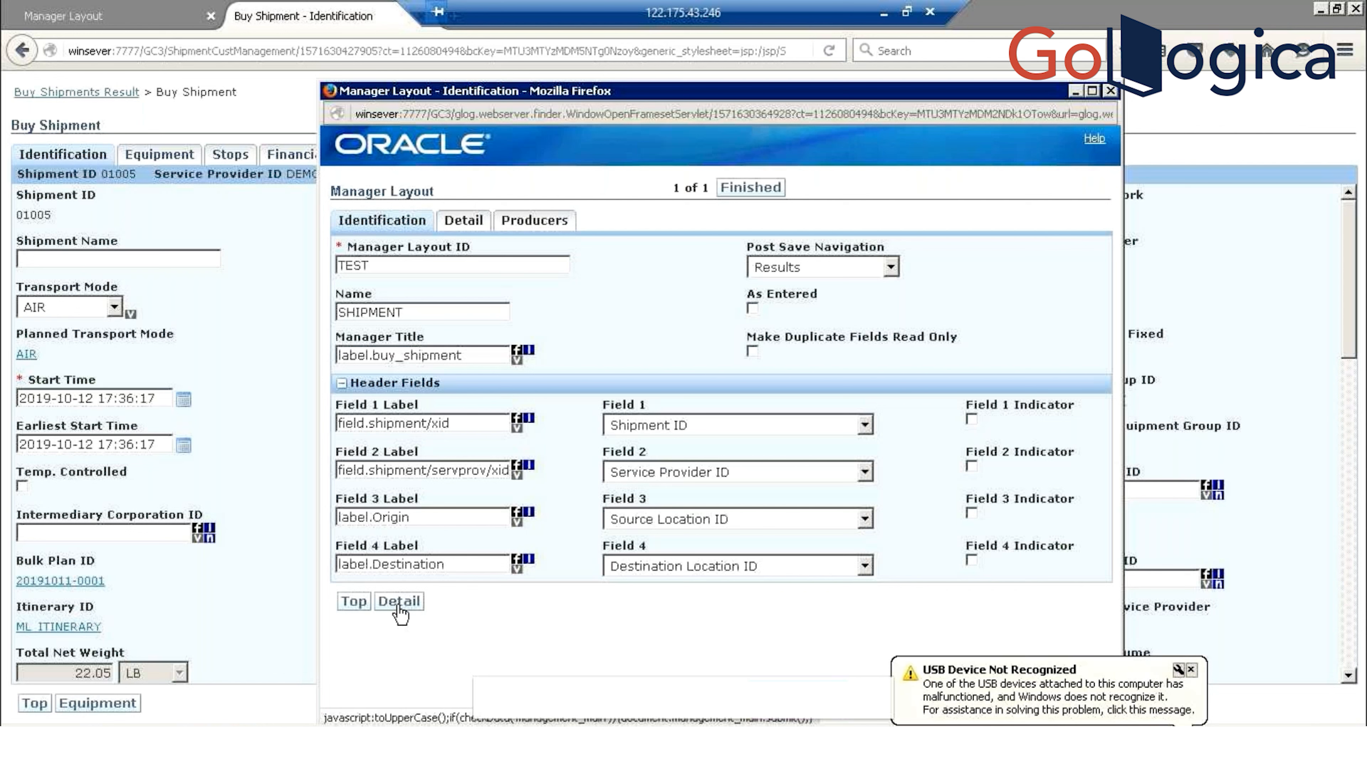
click(399, 603)
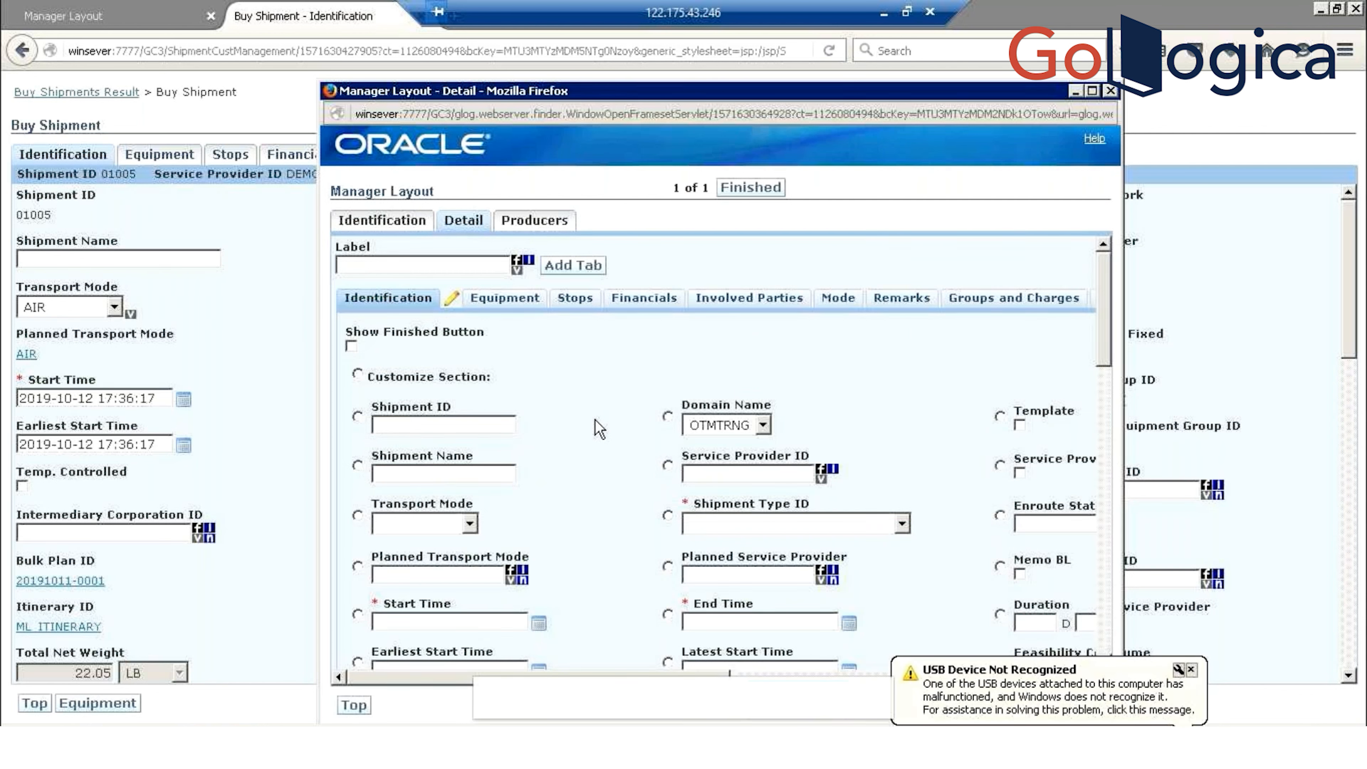
View the layout's Equipment tab, return to its Identification tab, and open the Shipment Name field for editing
click(505, 299)
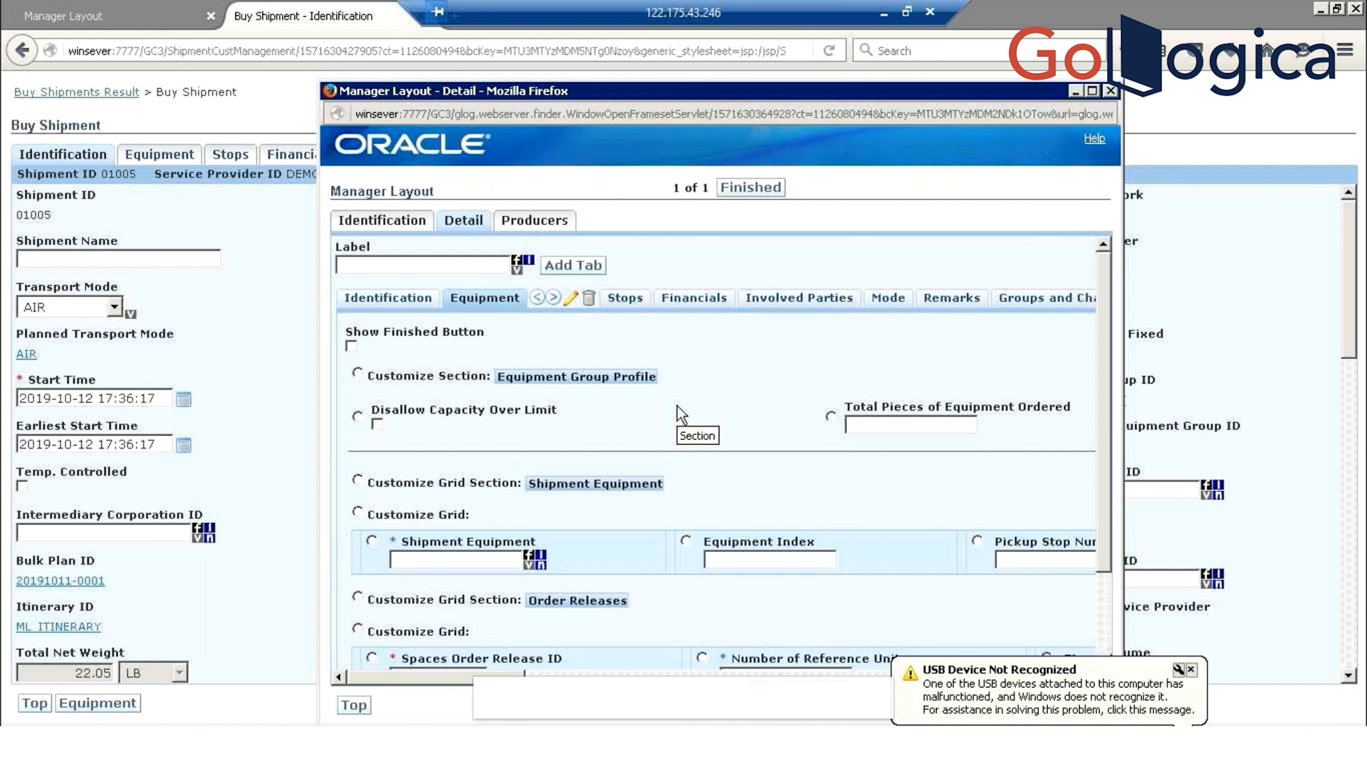
click(398, 310)
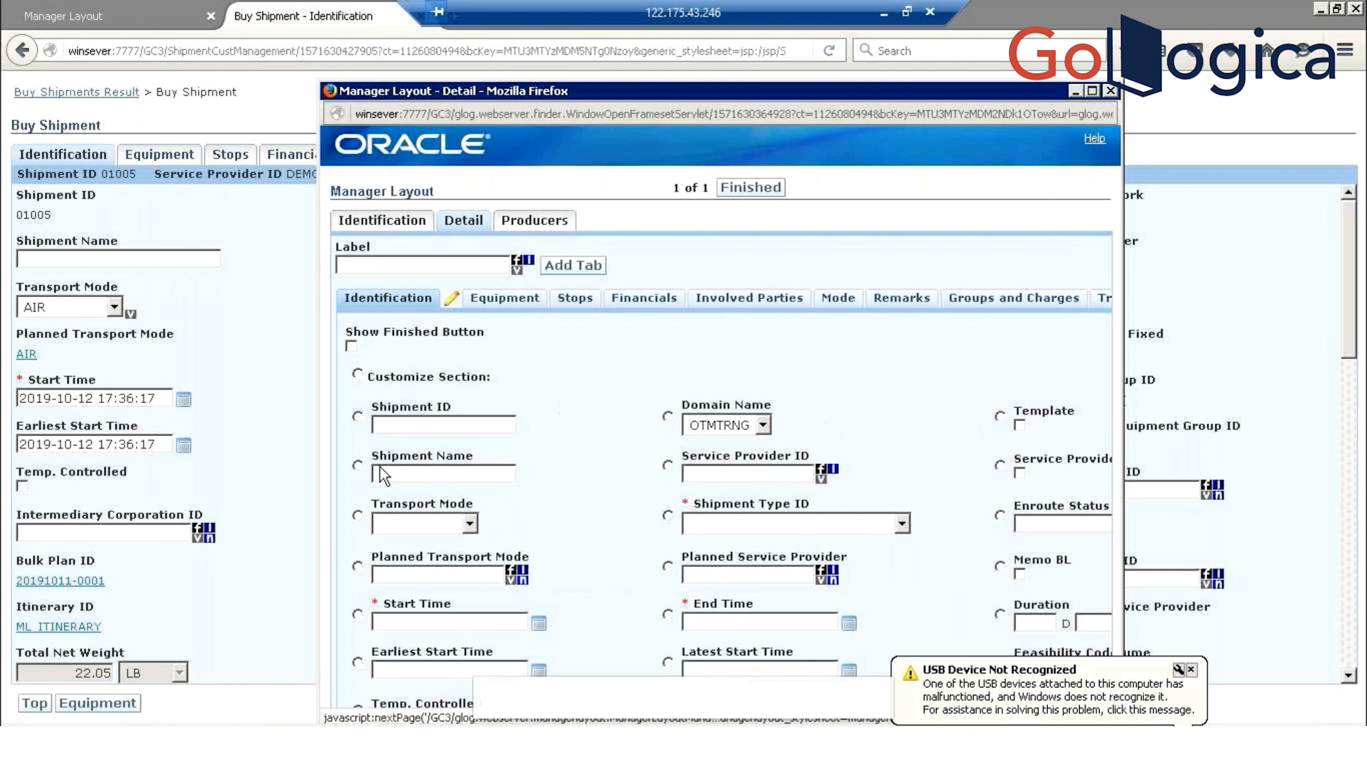
click(357, 465)
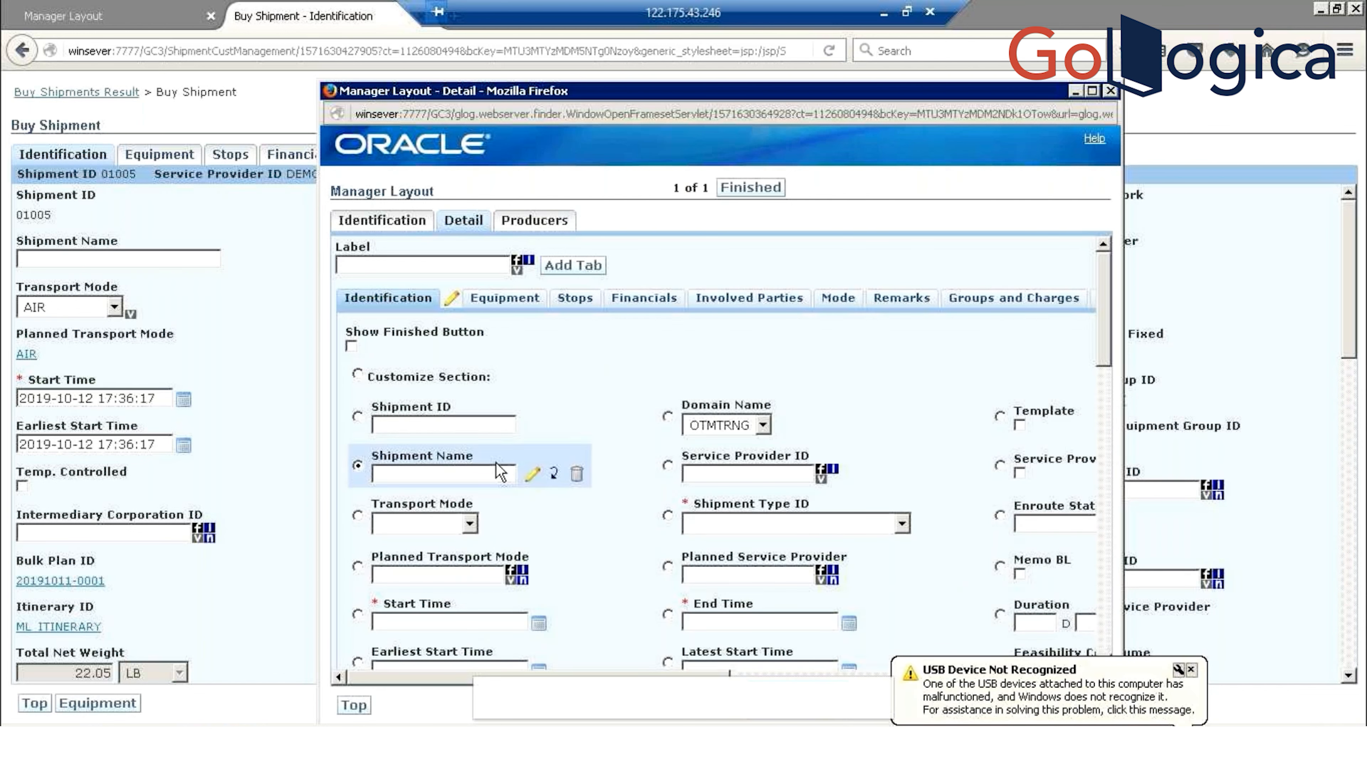
click(533, 475)
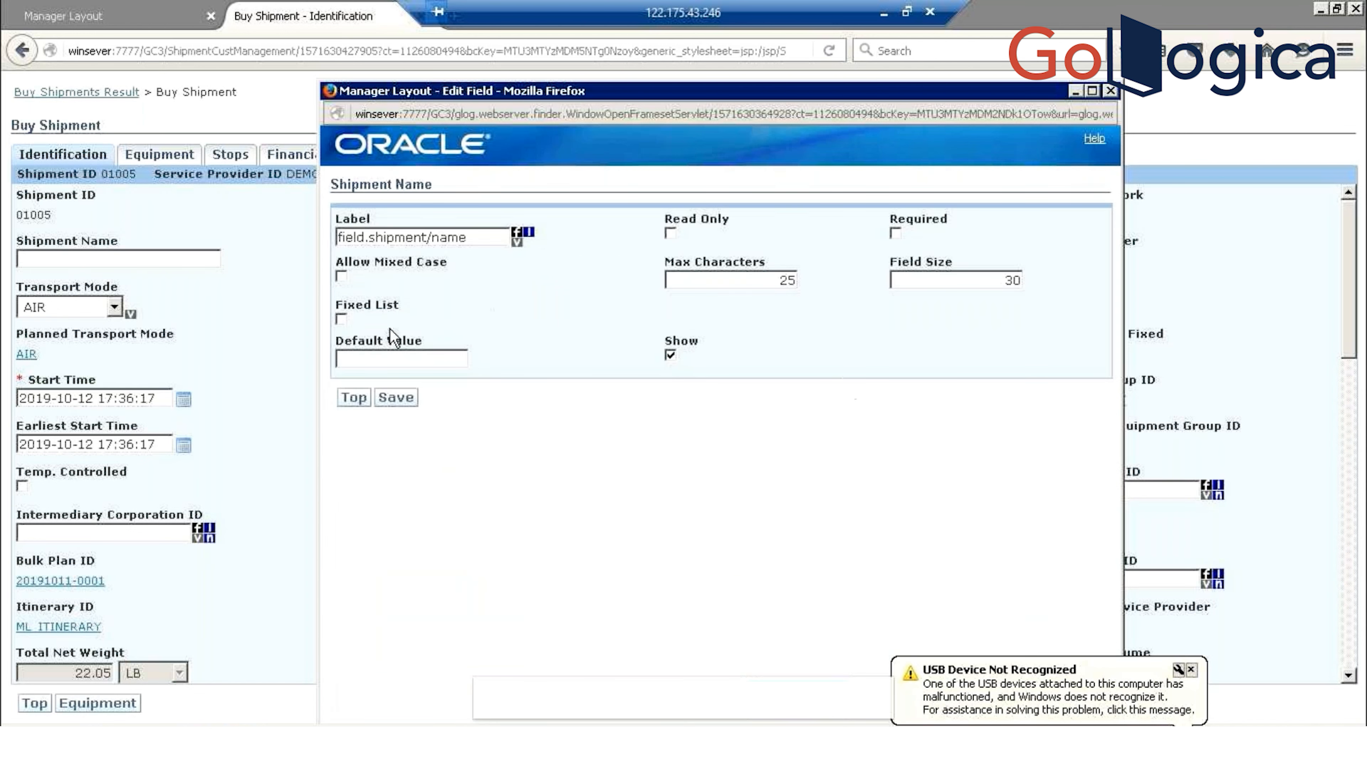
Enable Fixed List for the Shipment Name field, compare it with the buy shipment's Transport Mode list, and disable it again
click(341, 318)
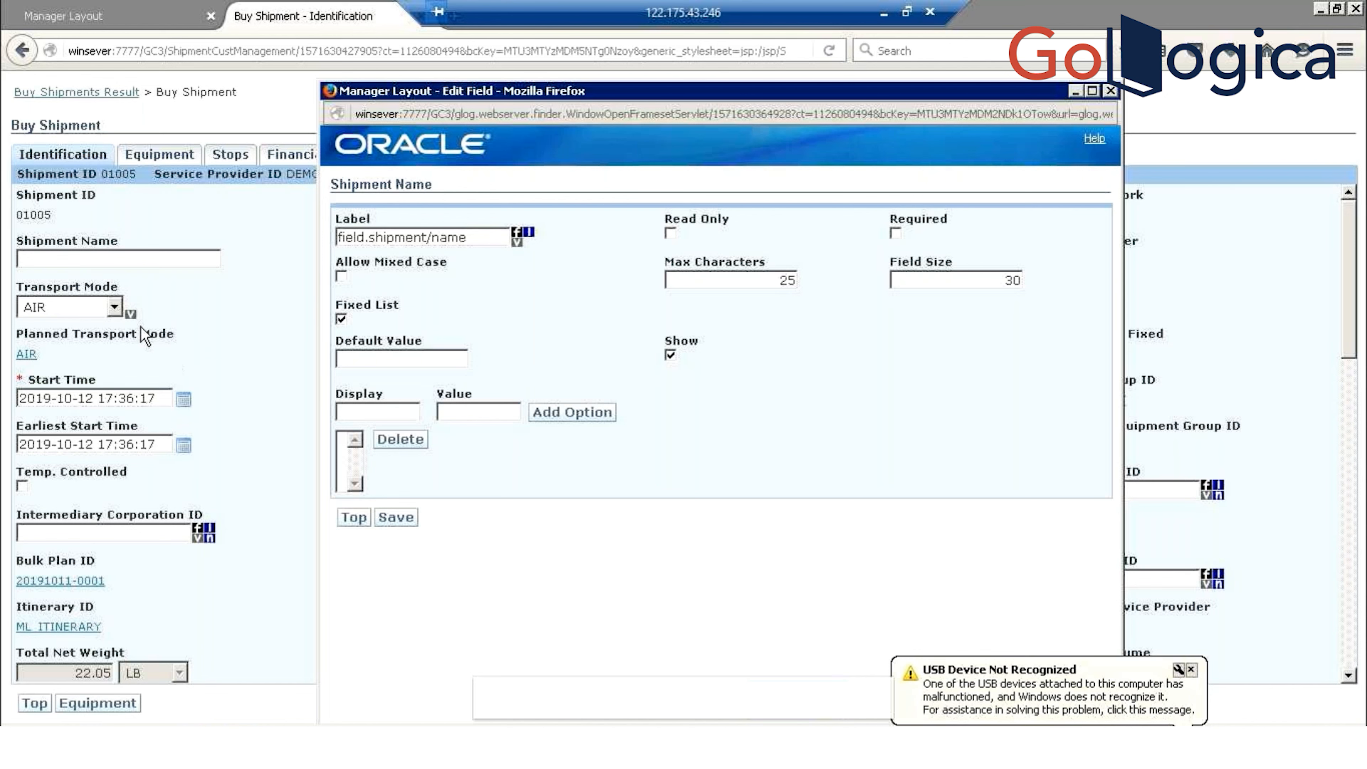
click(115, 312)
click(115, 312)
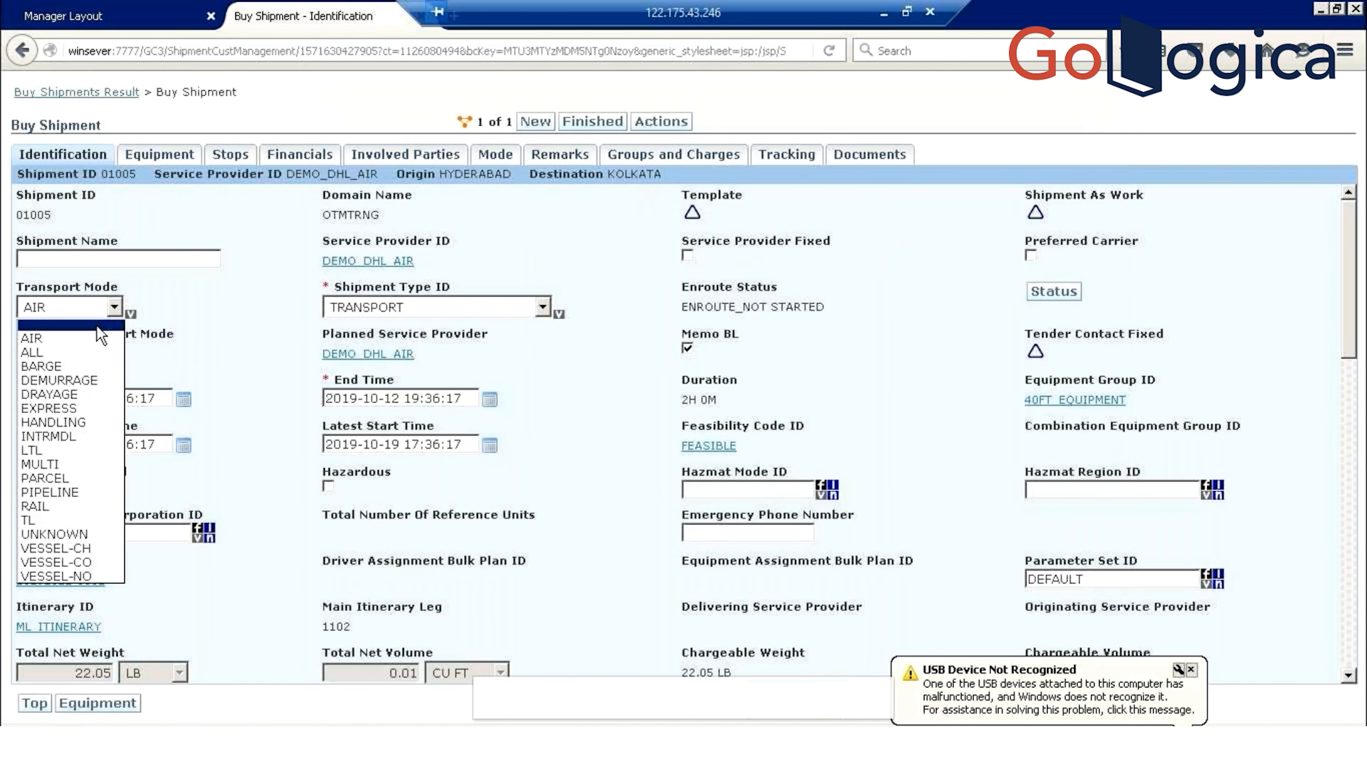
key(alt+Tab)
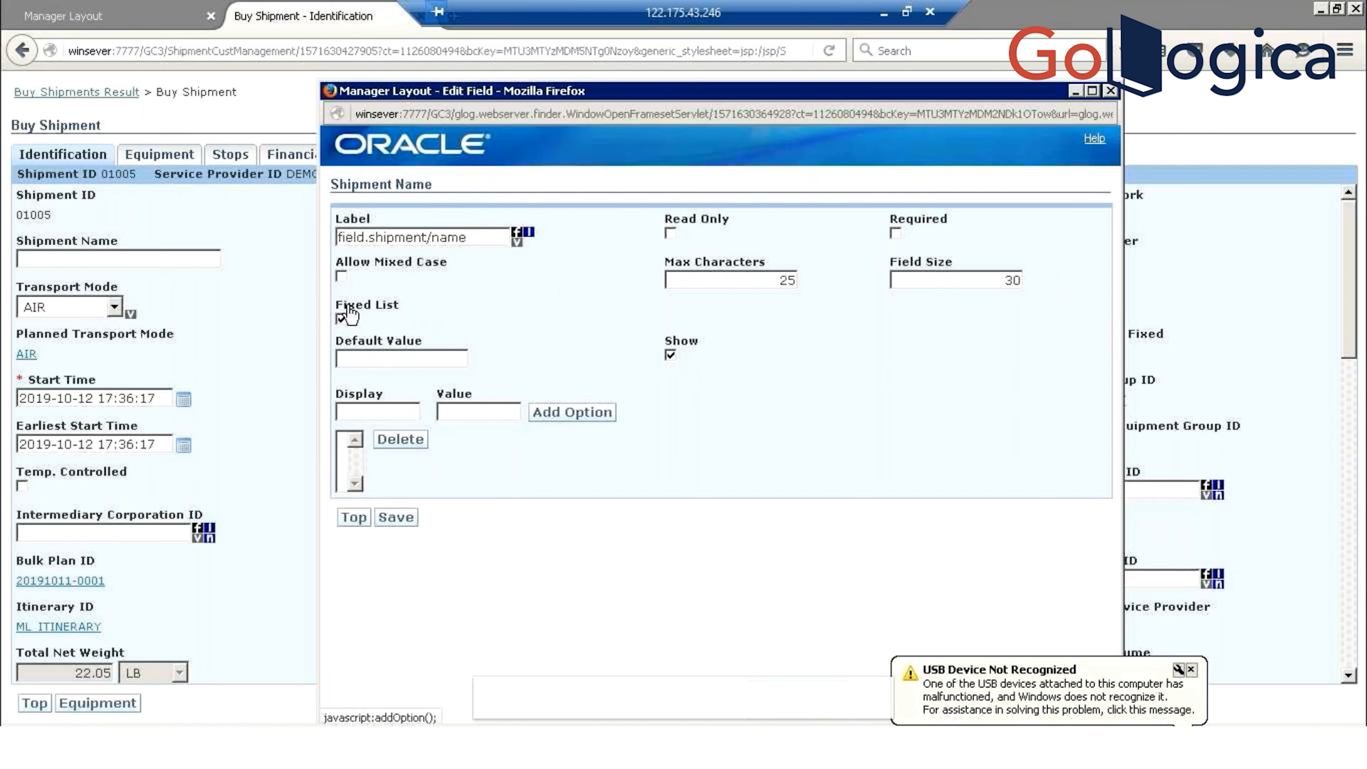
click(339, 314)
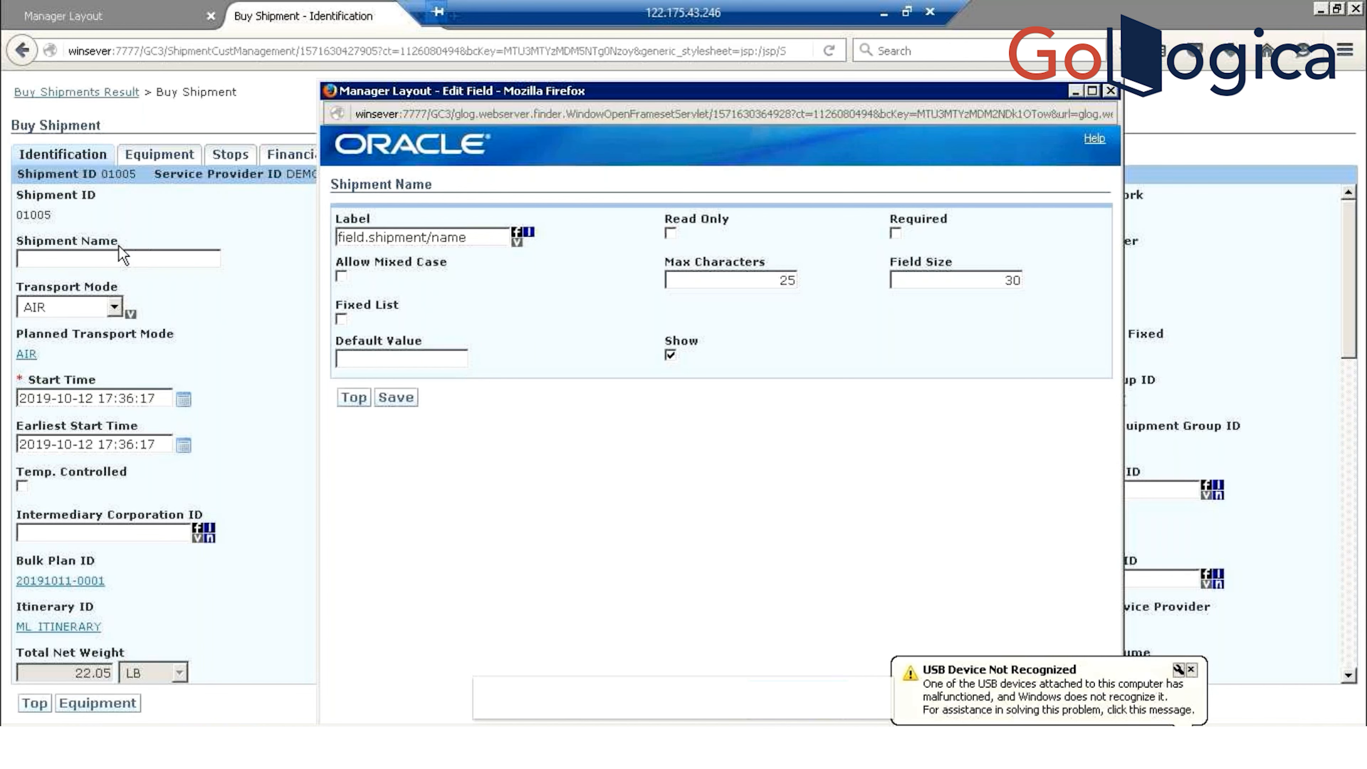
Compare the shipment fields on the Buy Shipment record with the editing options for the Shipment Name field
drag(64, 195, 17, 196)
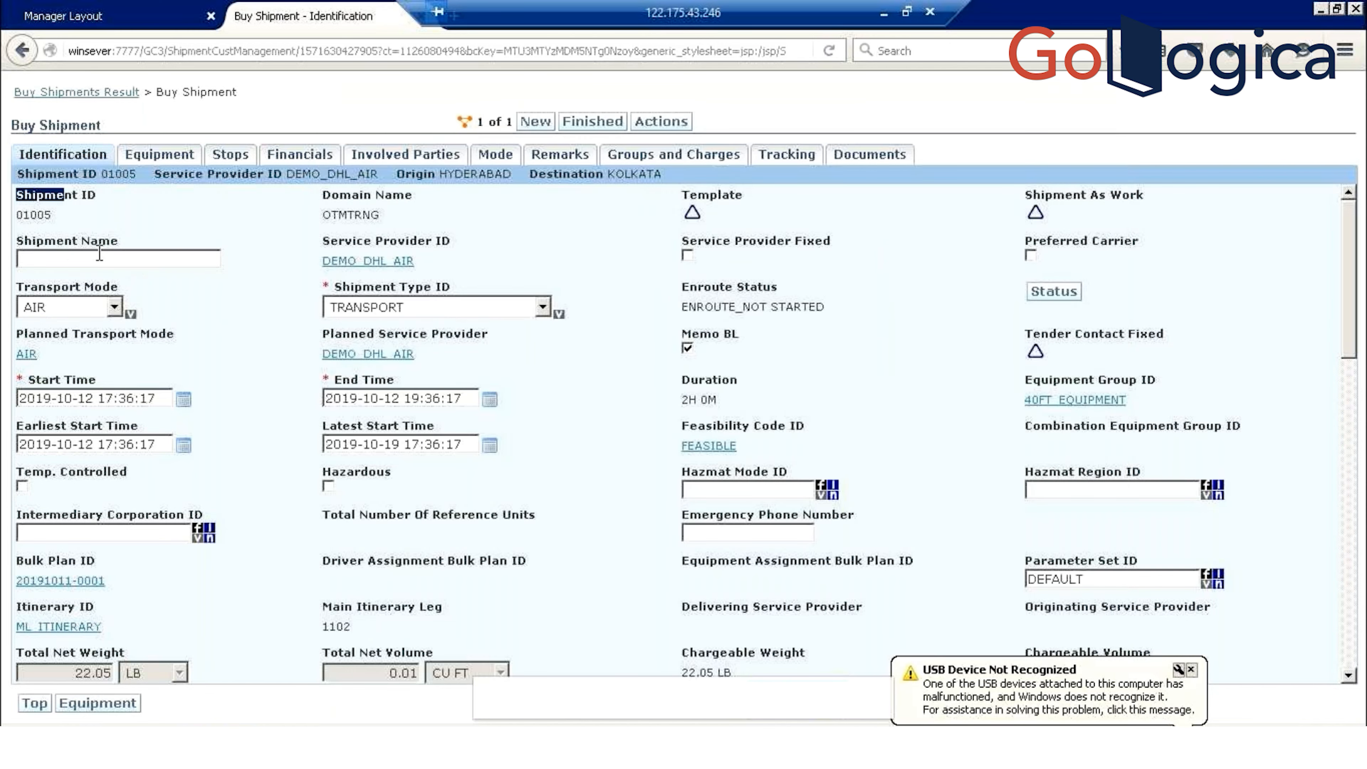
right_click(320, 609)
click(307, 599)
key(alt+Tab)
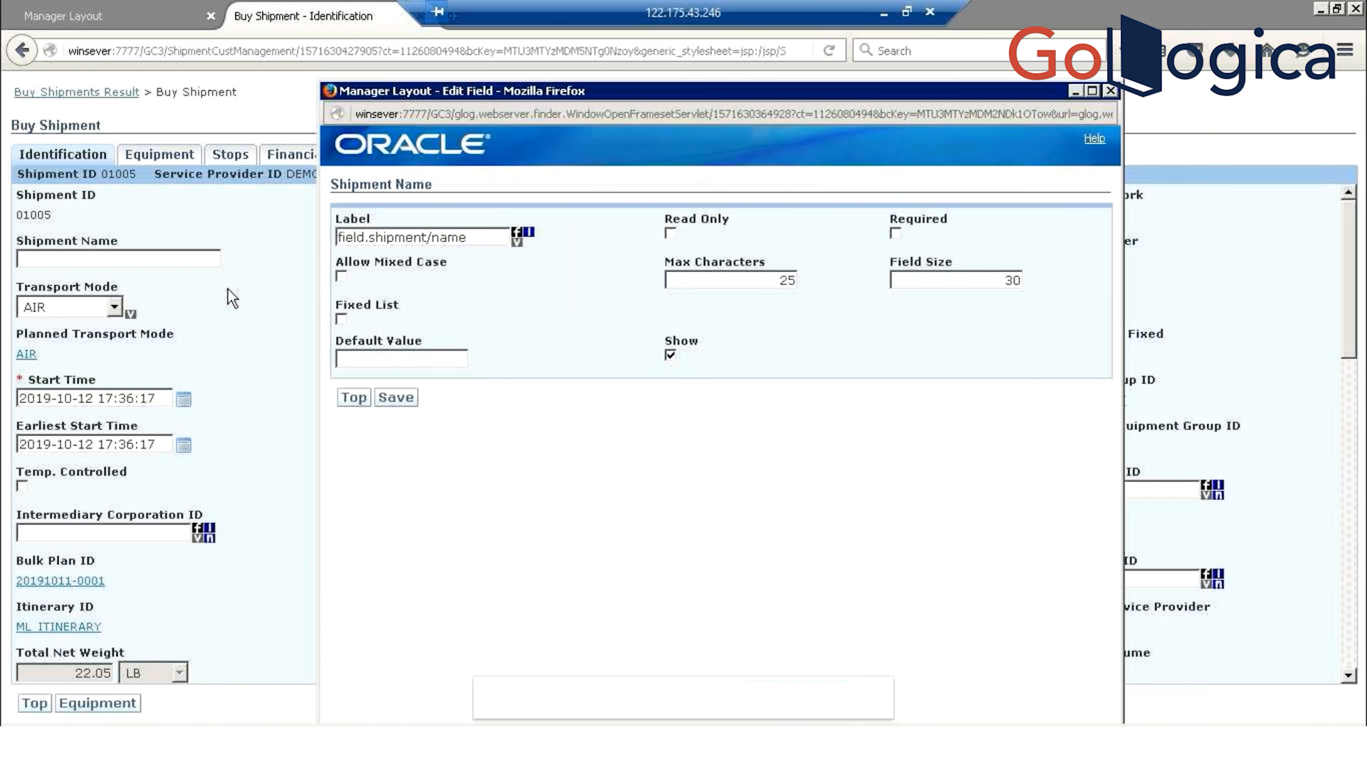
click(230, 298)
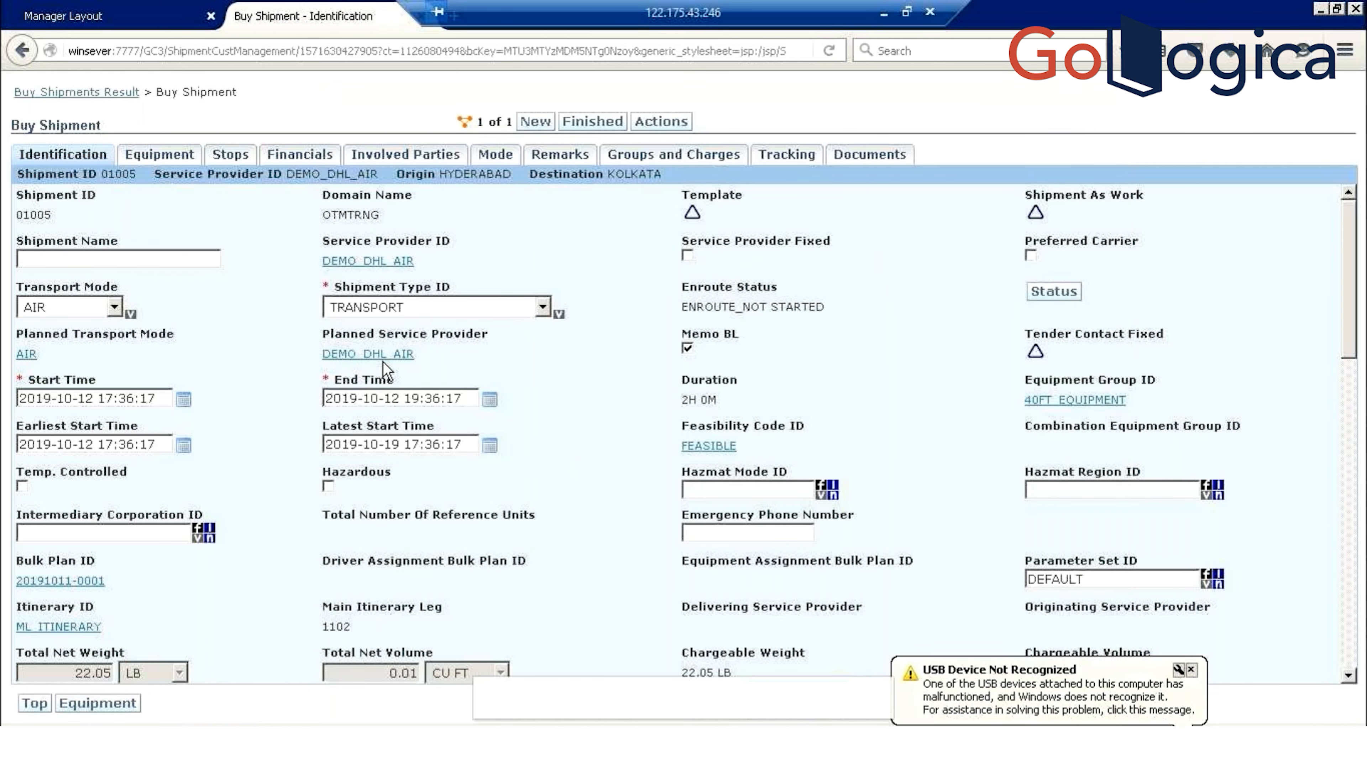
key(alt+Tab)
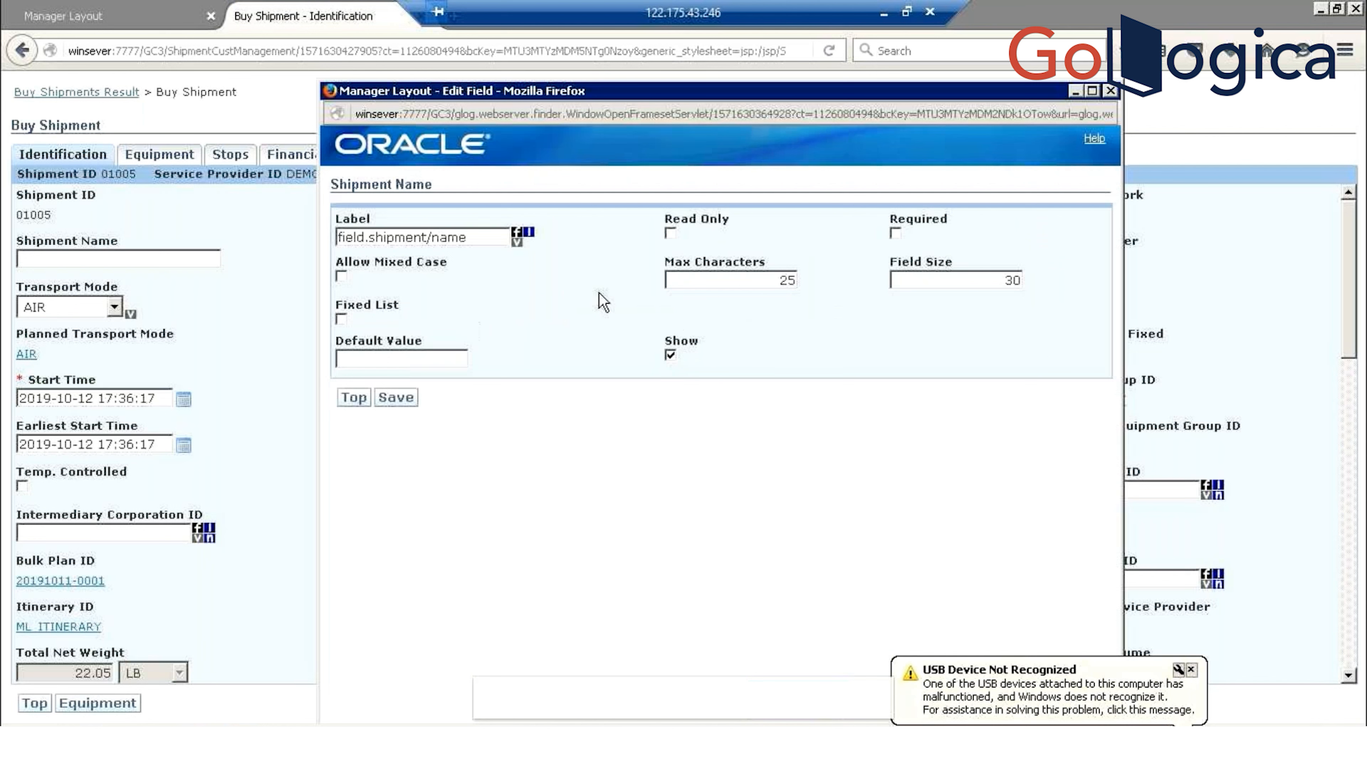
drag(870, 238, 765, 288)
right_click(852, 453)
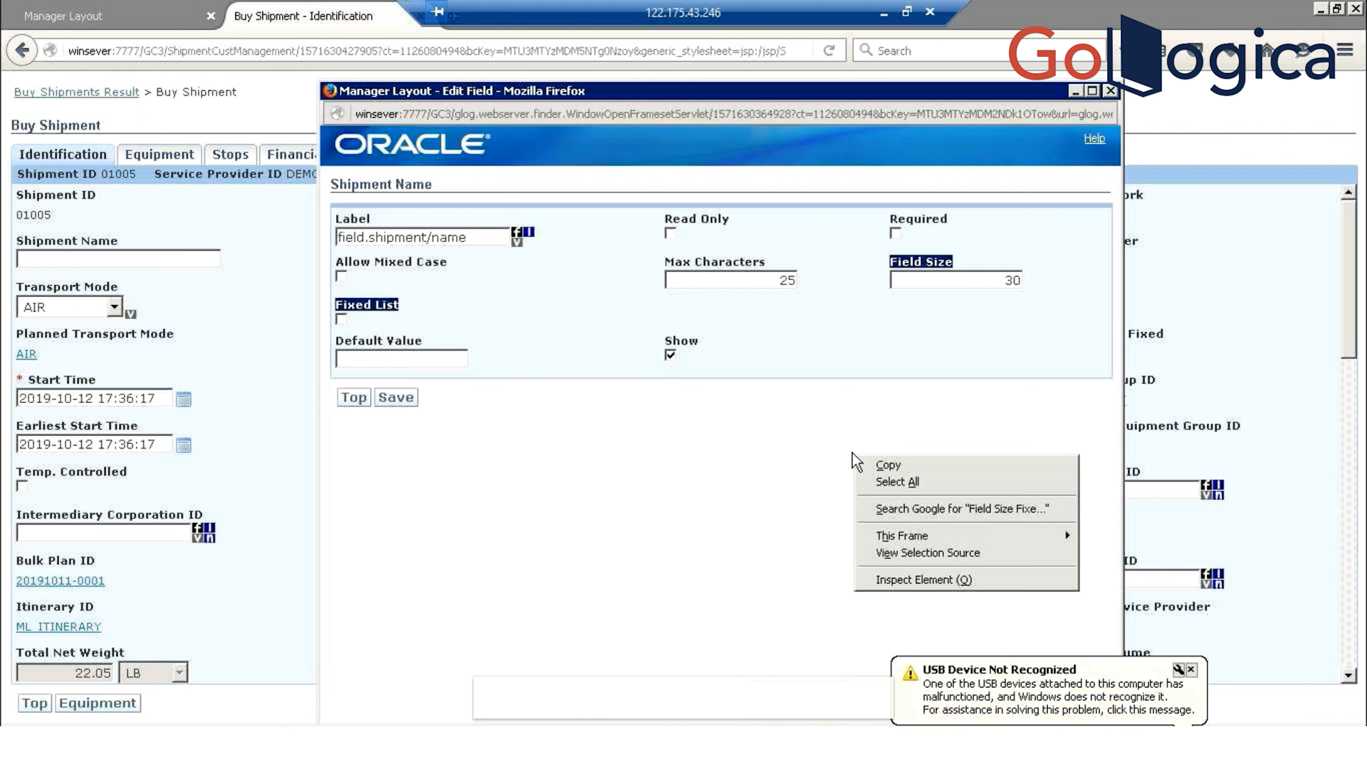
click(622, 489)
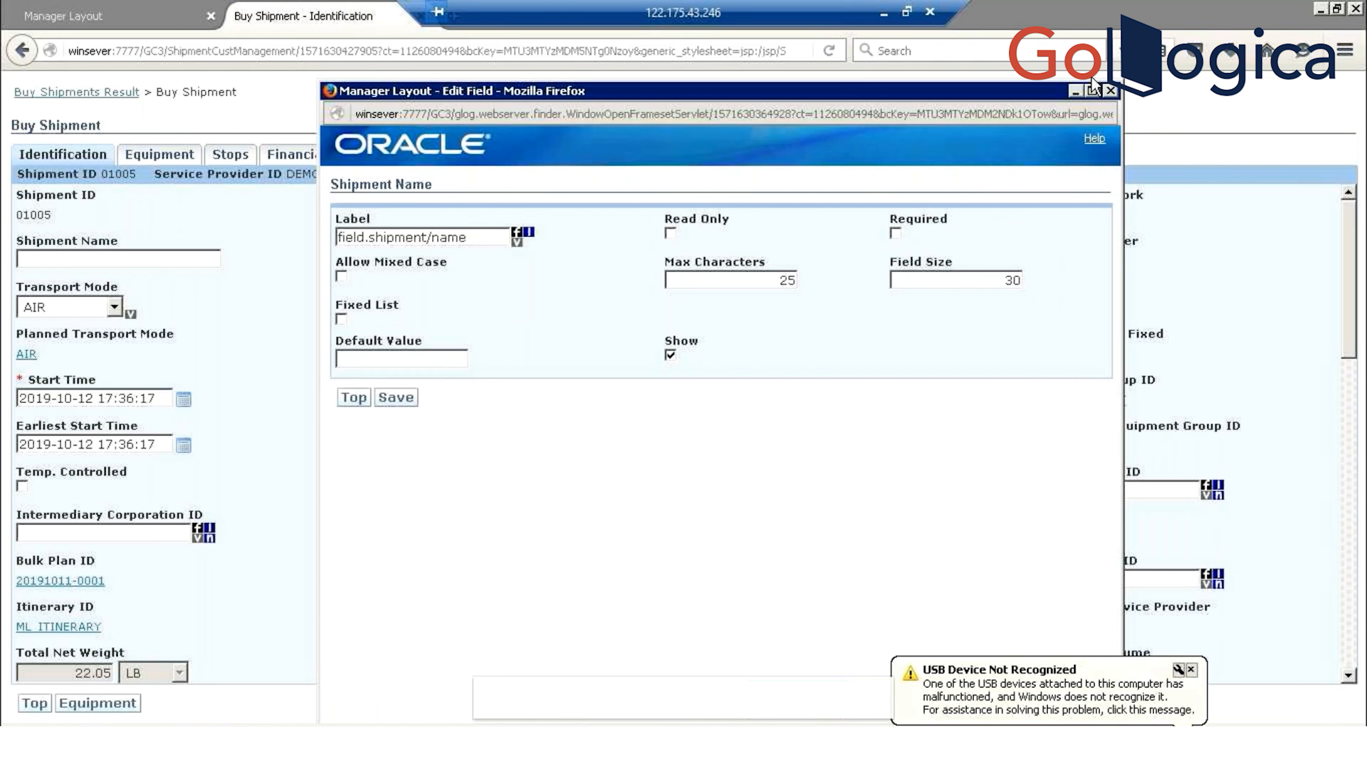
Close the manager layout editor without saving and dismiss the Firefox software update notice
click(1110, 92)
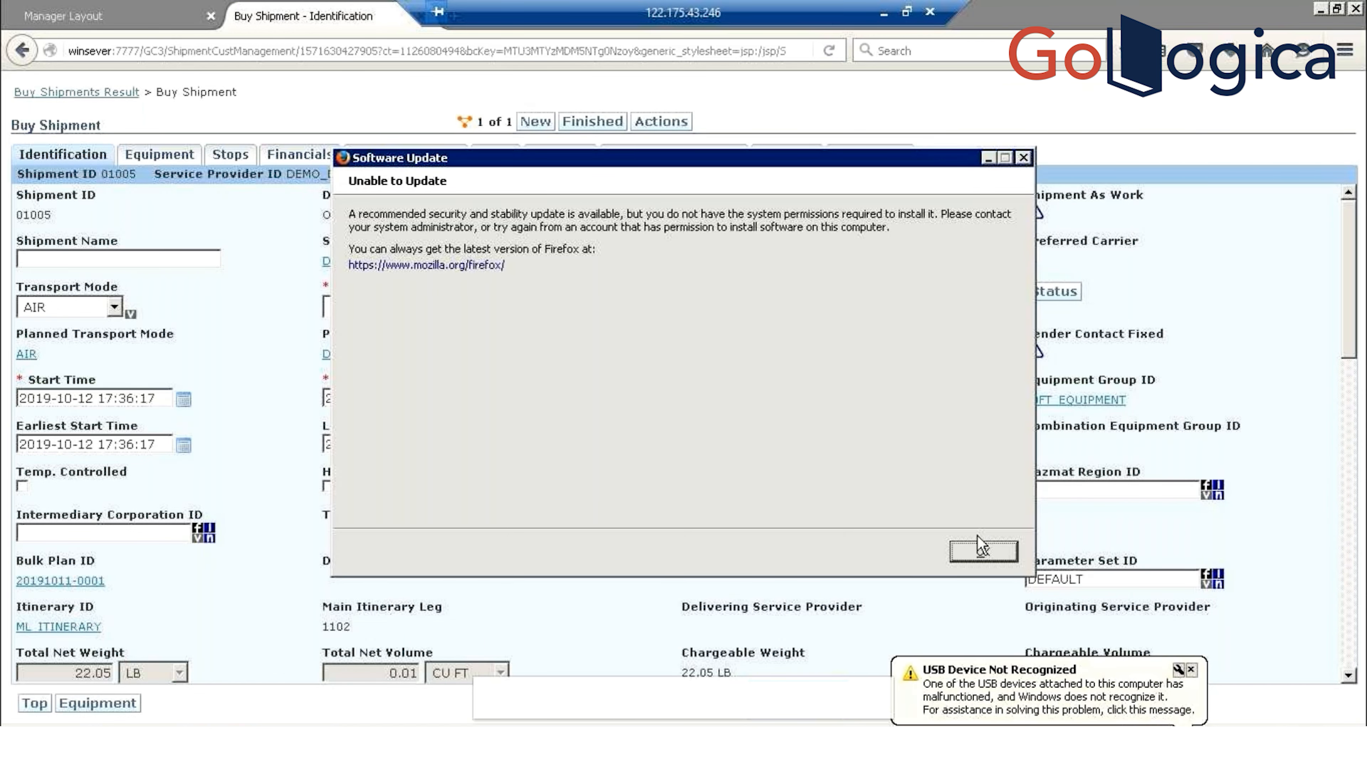
click(982, 550)
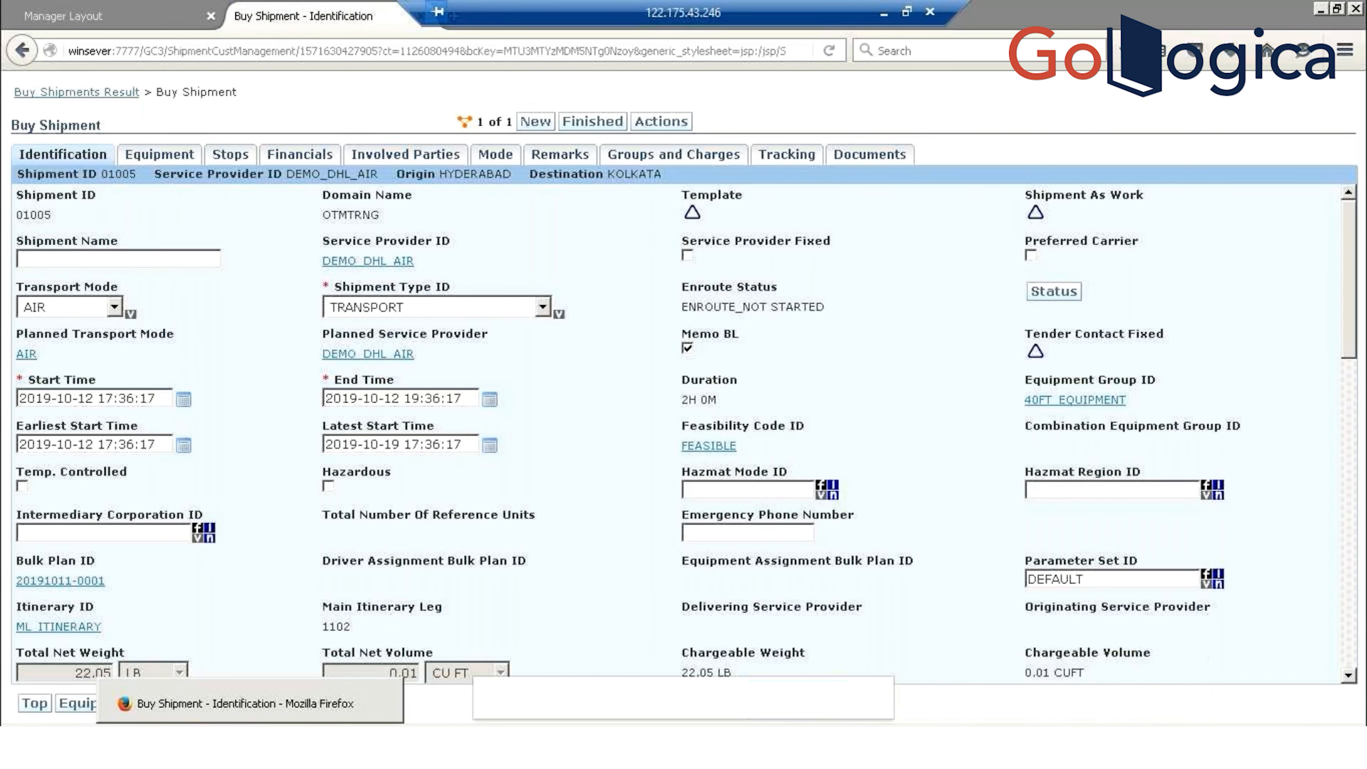
click(124, 749)
click(124, 749)
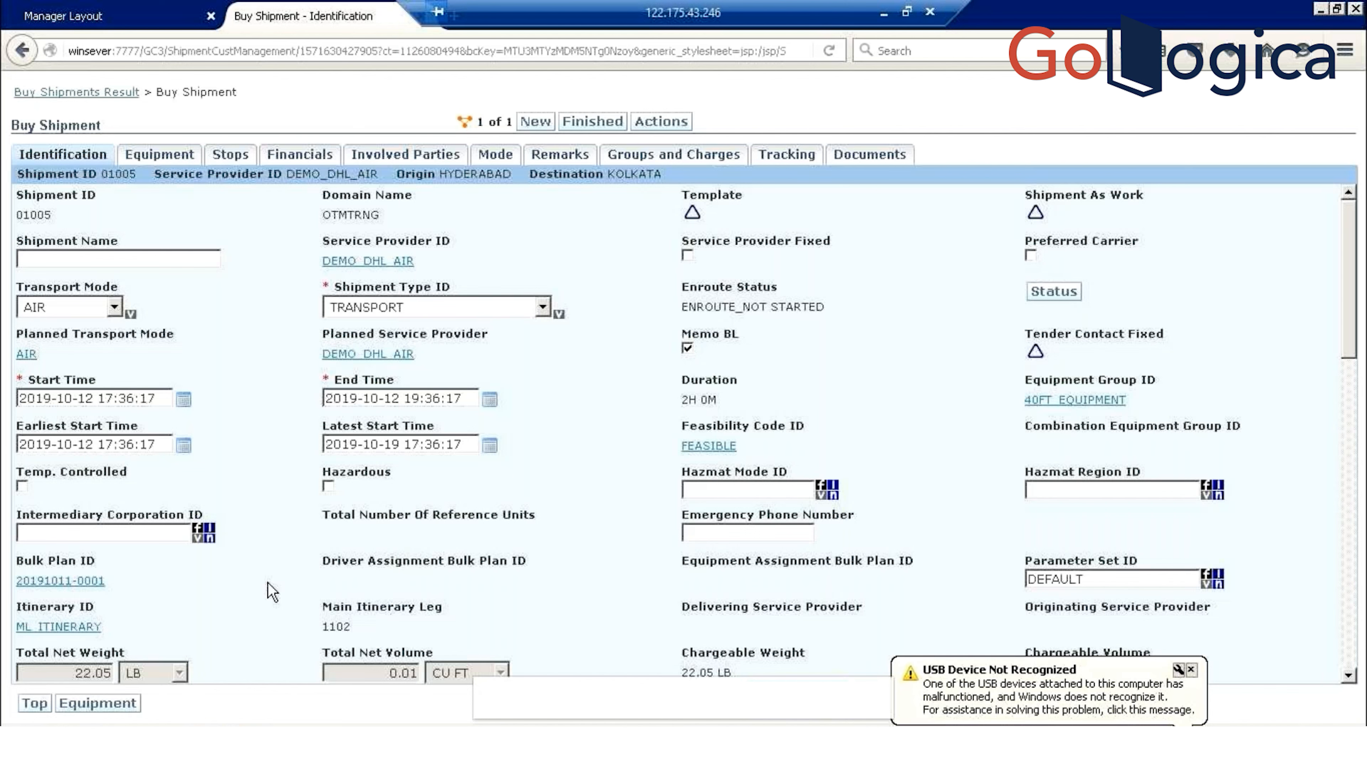
Copy the SHIPMENT manager layout with the Manager Layout ID TEST and proceed to its Detail page
click(125, 21)
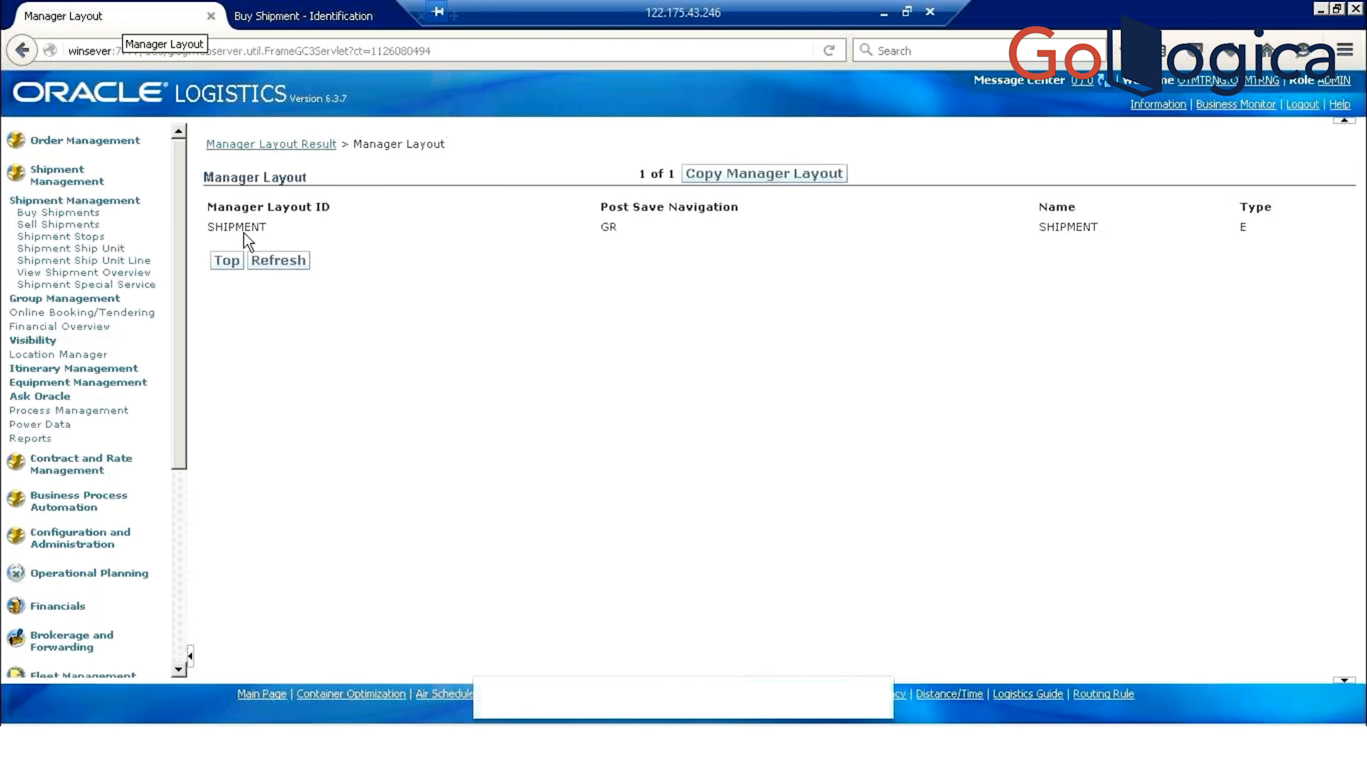
click(769, 180)
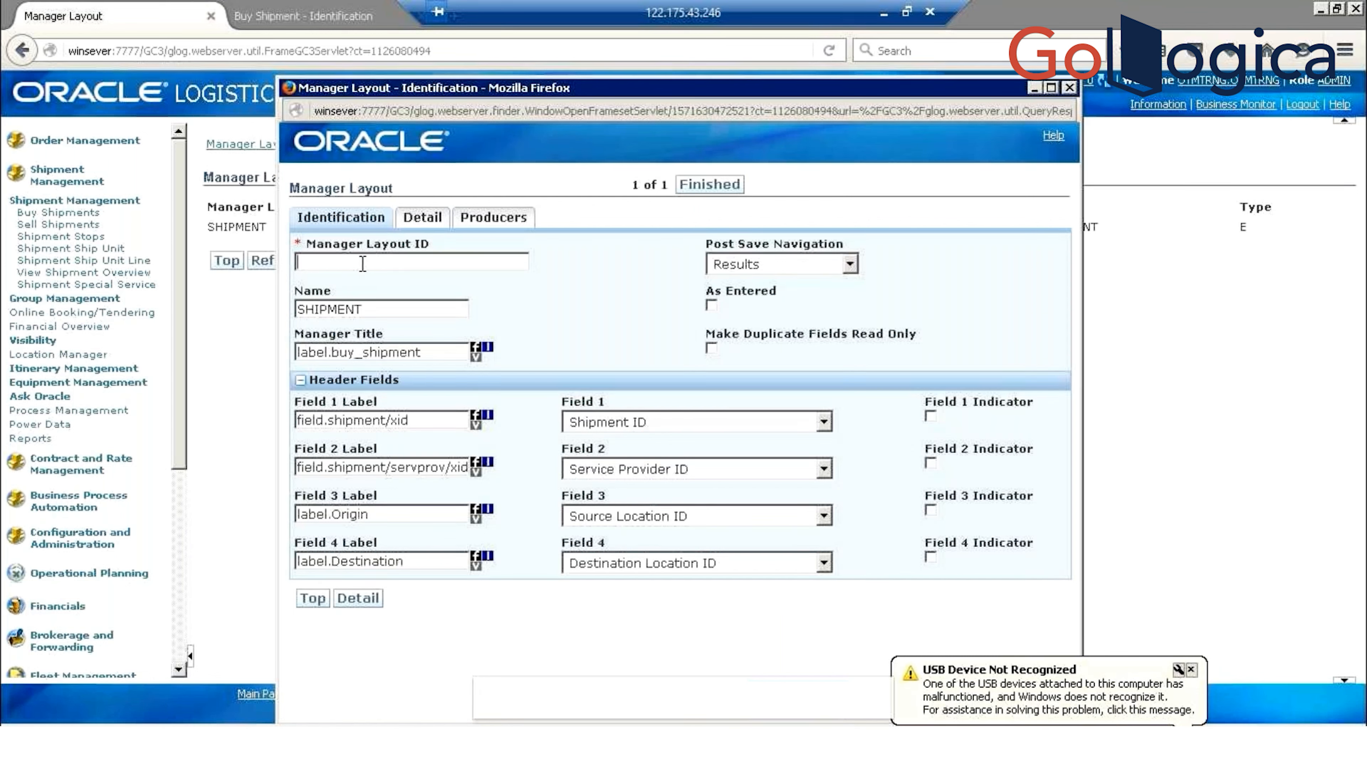
text(TEST)
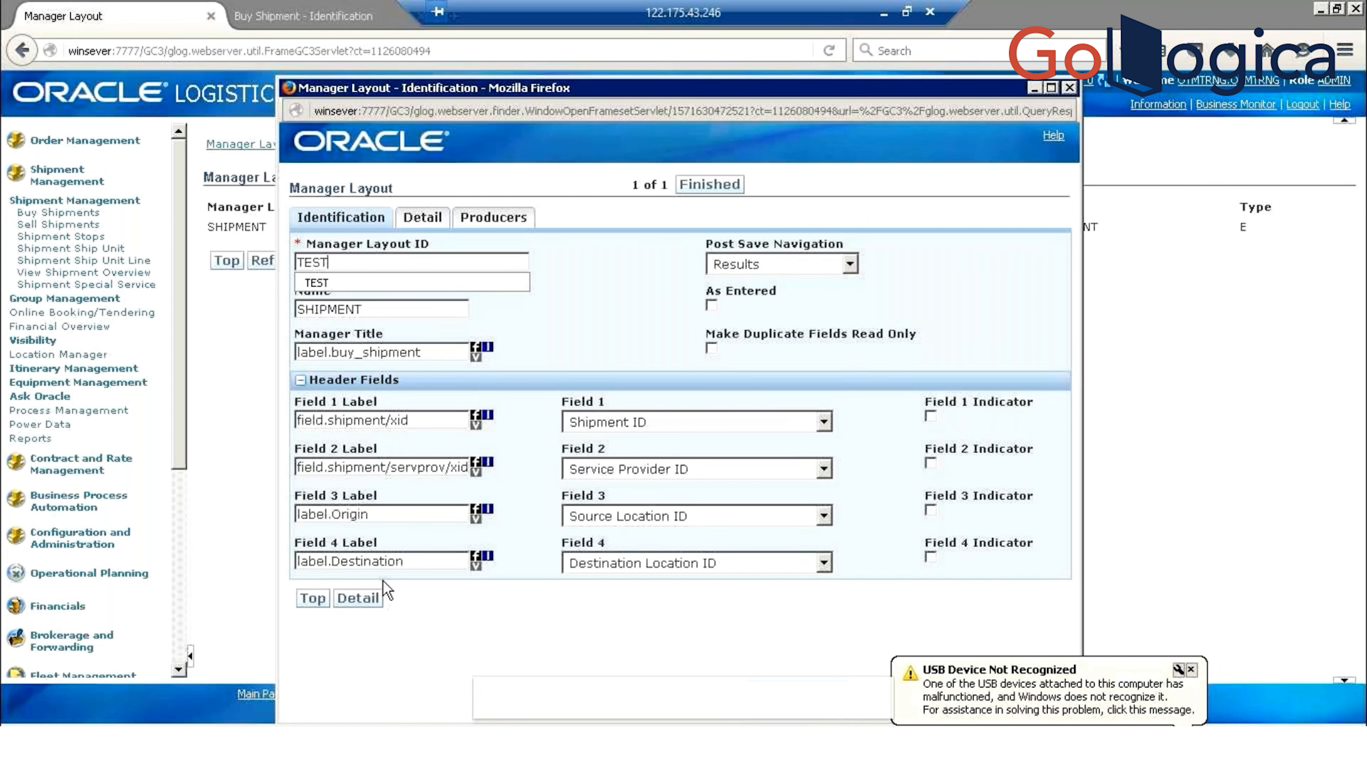
click(358, 598)
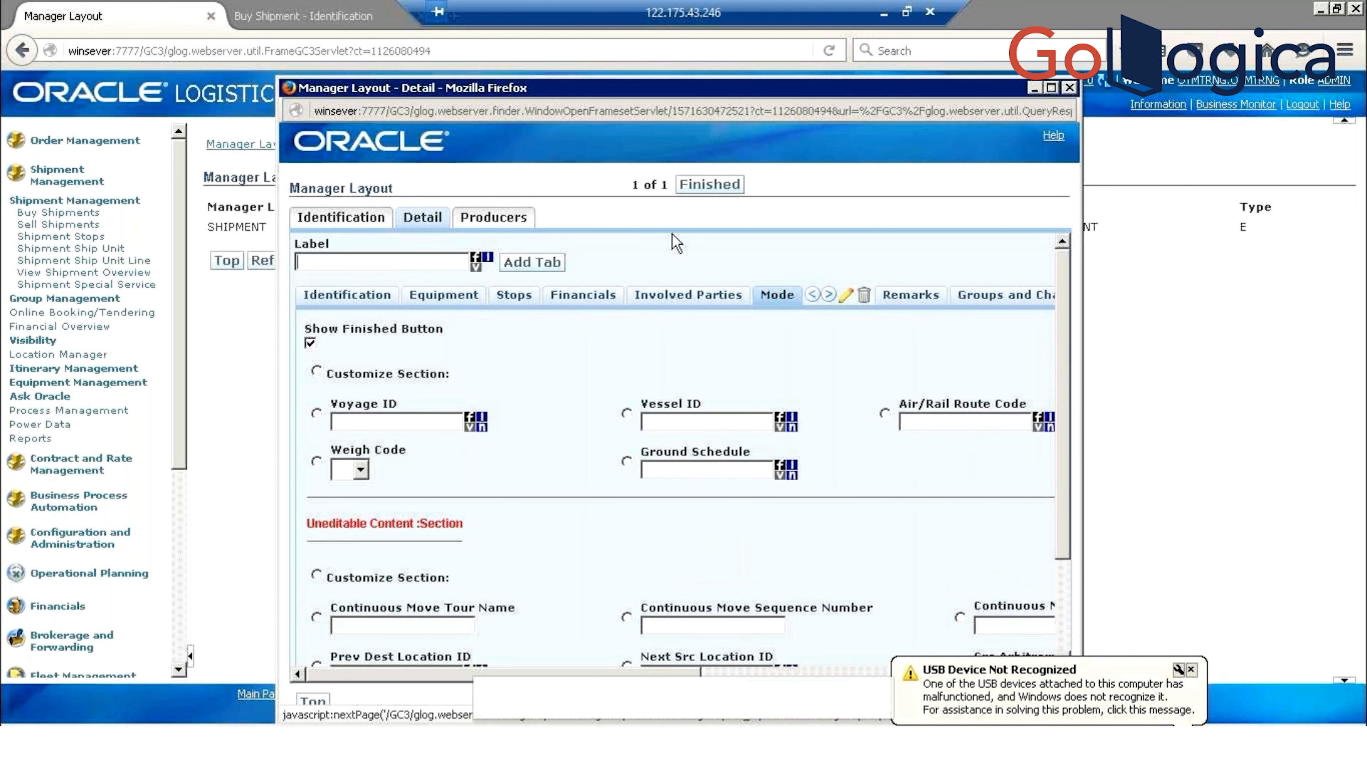
Delete the Mode tab from the copied shipment layout, view the remaining tabs, and close the layout without saving
click(863, 296)
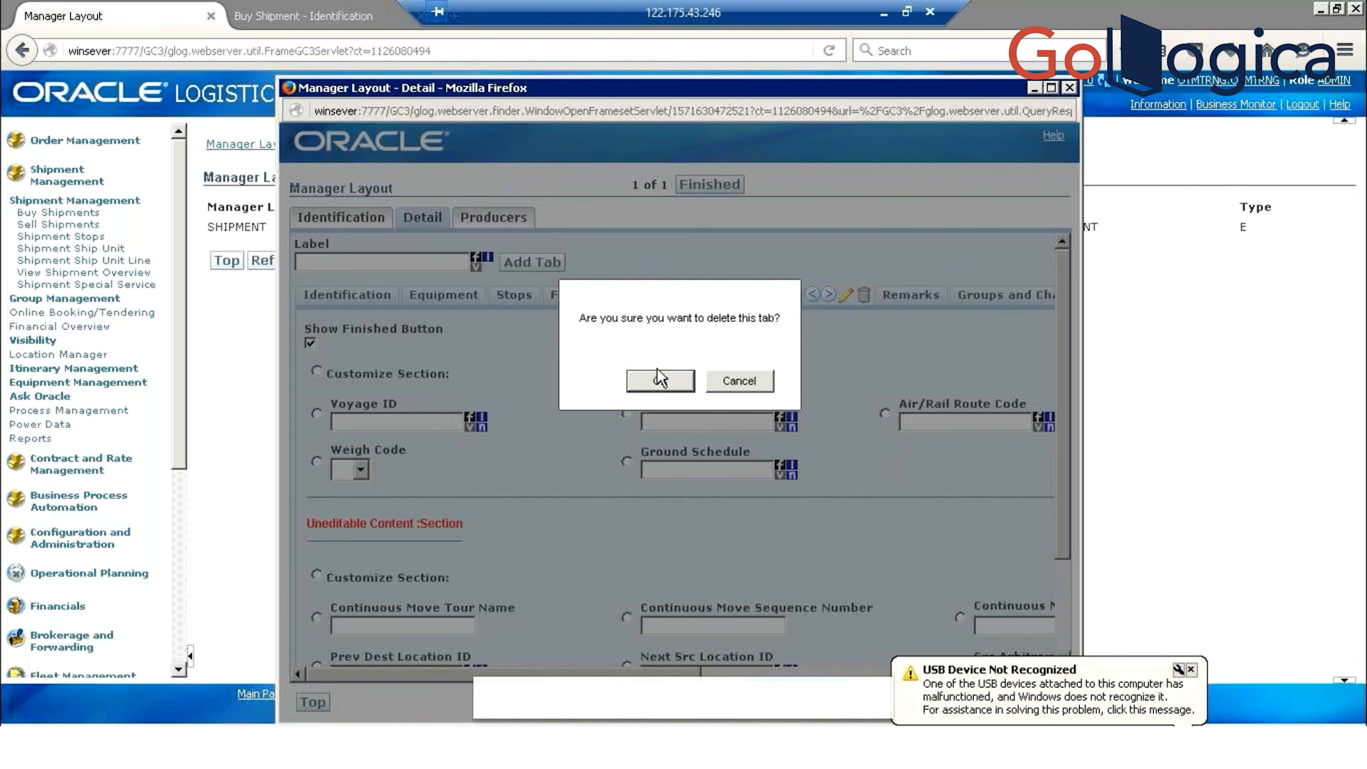
click(659, 382)
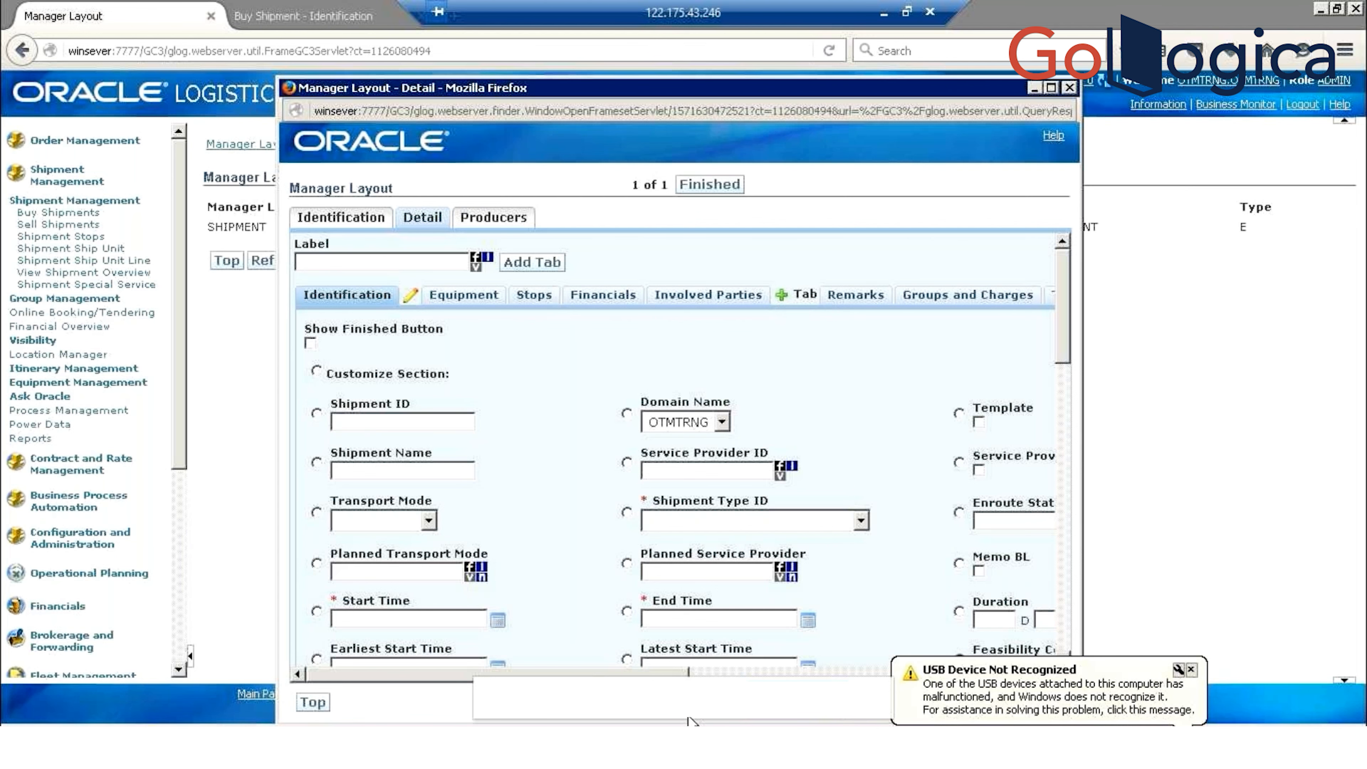
click(712, 676)
click(711, 676)
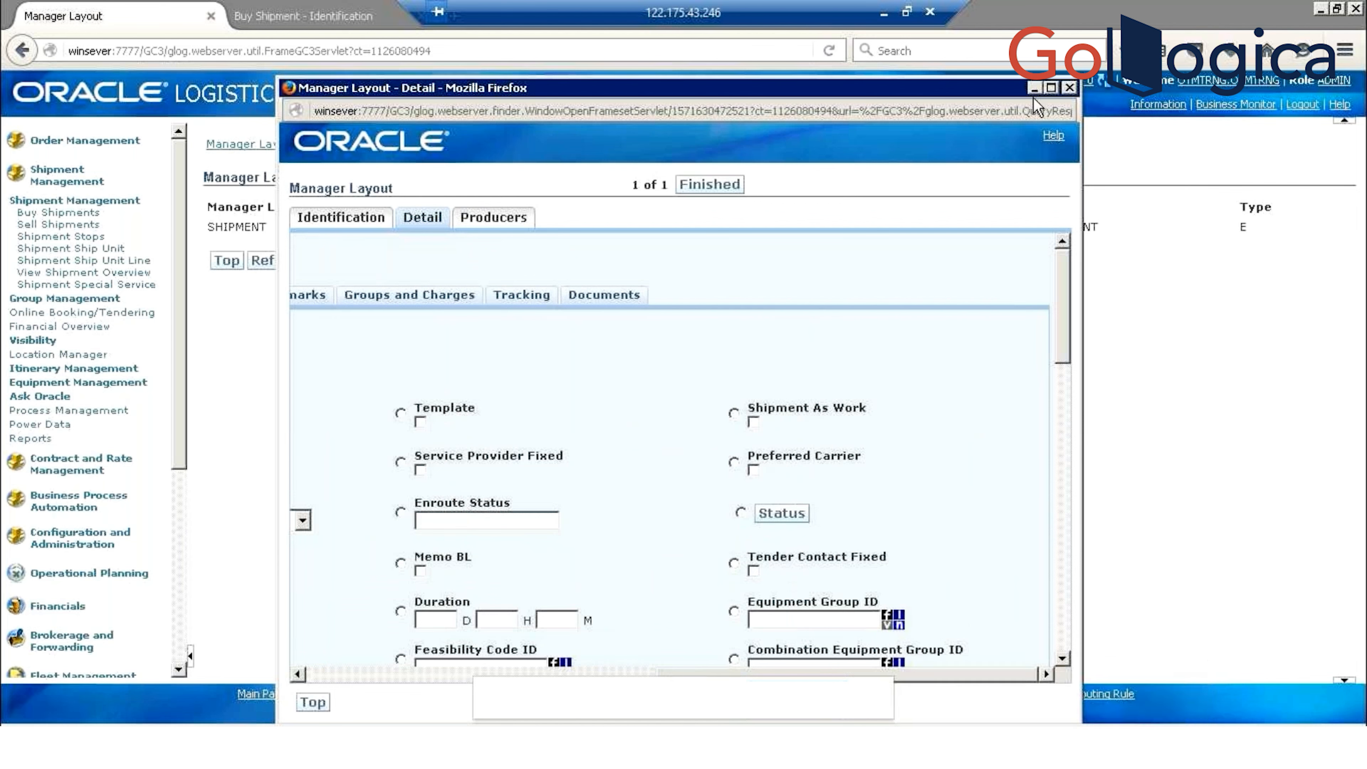
click(1068, 88)
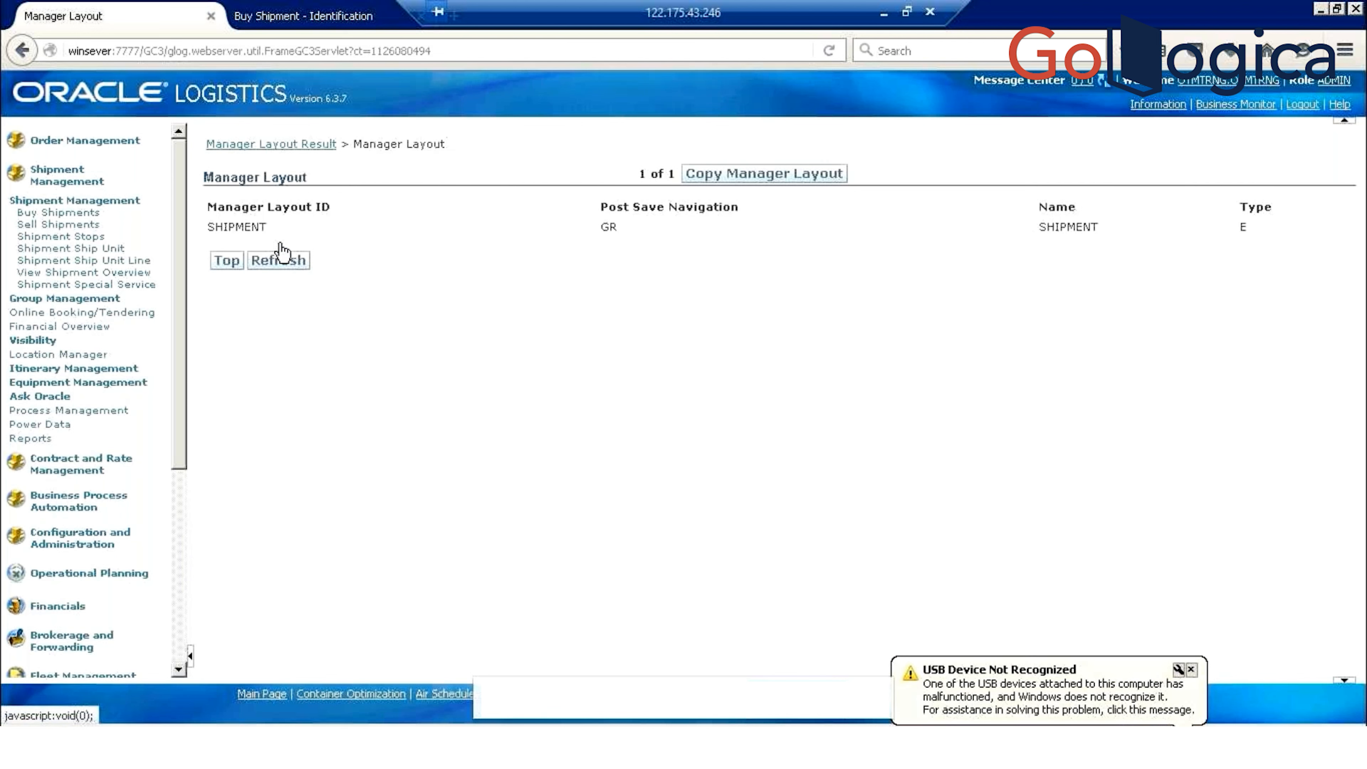
Start a copy of the SHIPMENT_VIEW layout with the ID TEST, view its Detail page, and close it without saving
click(259, 149)
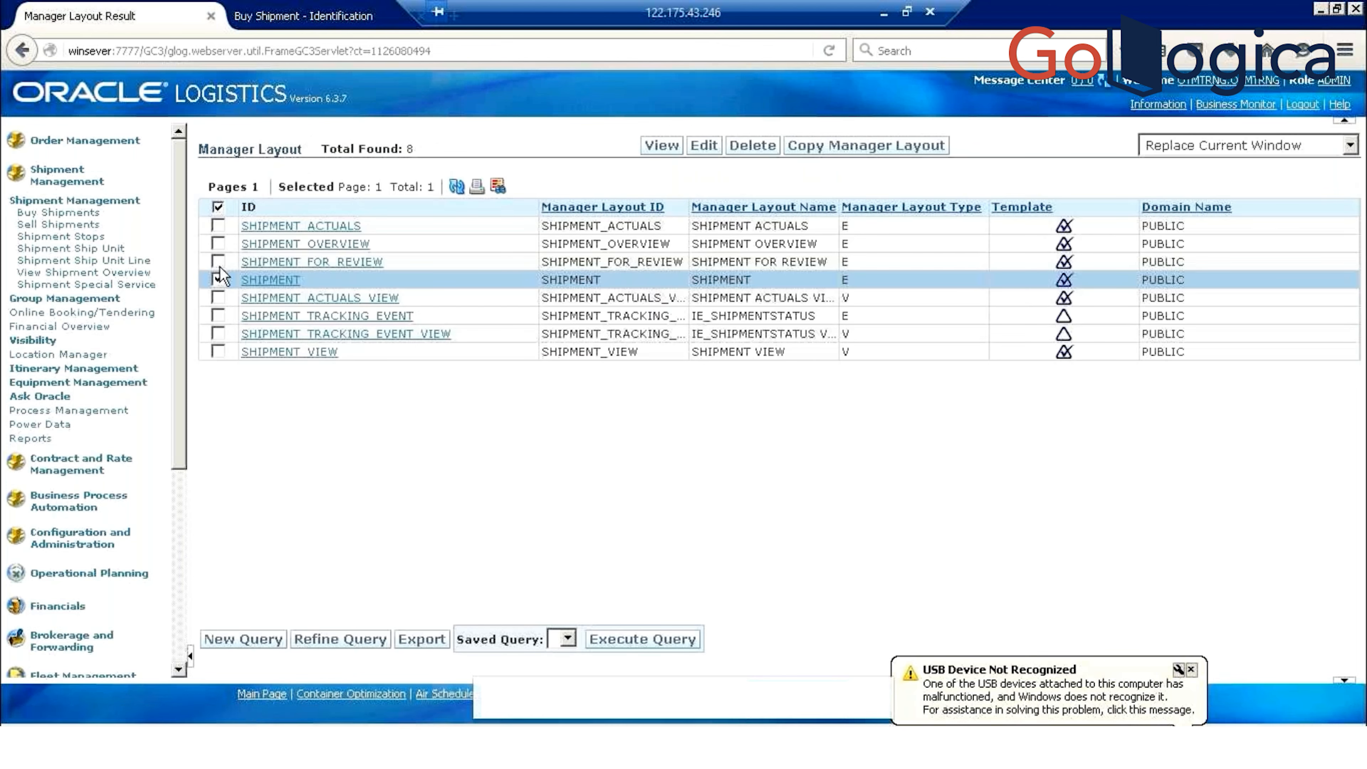
click(220, 279)
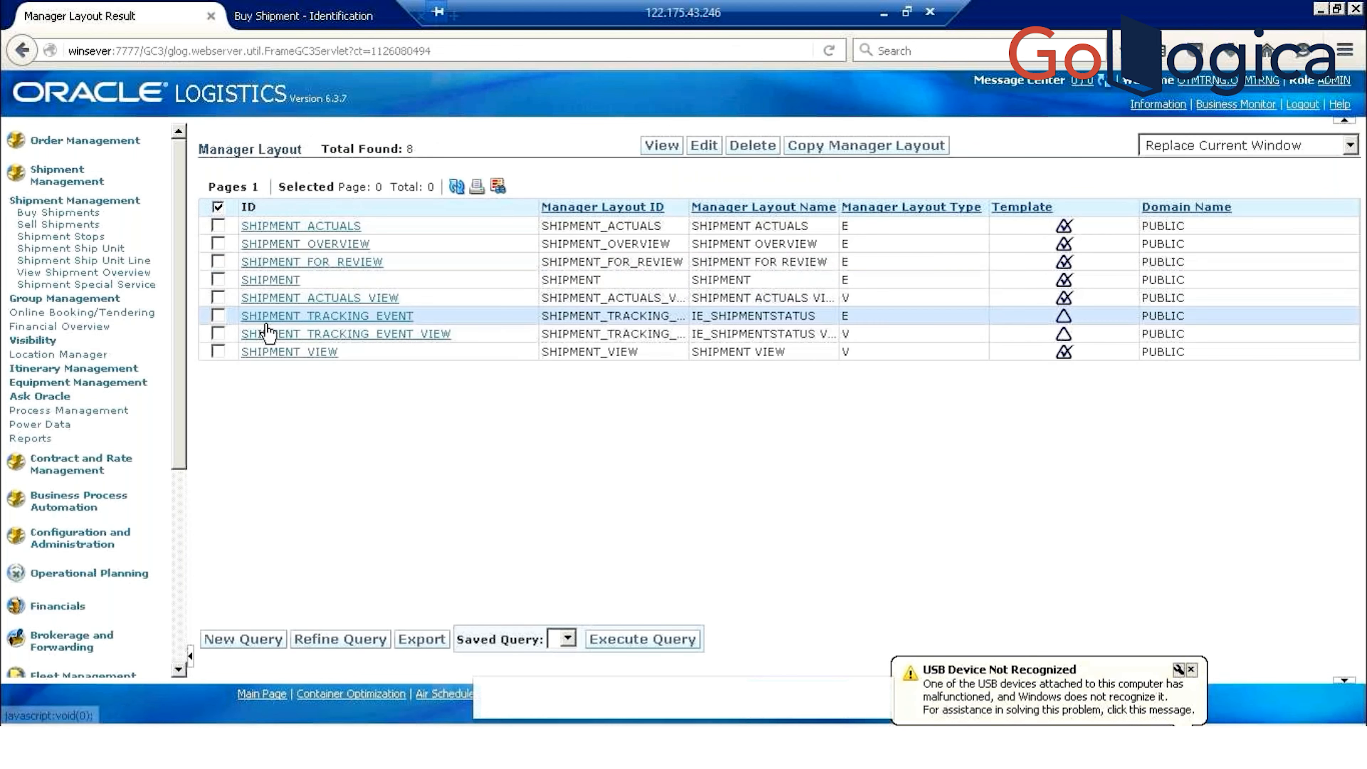
click(218, 352)
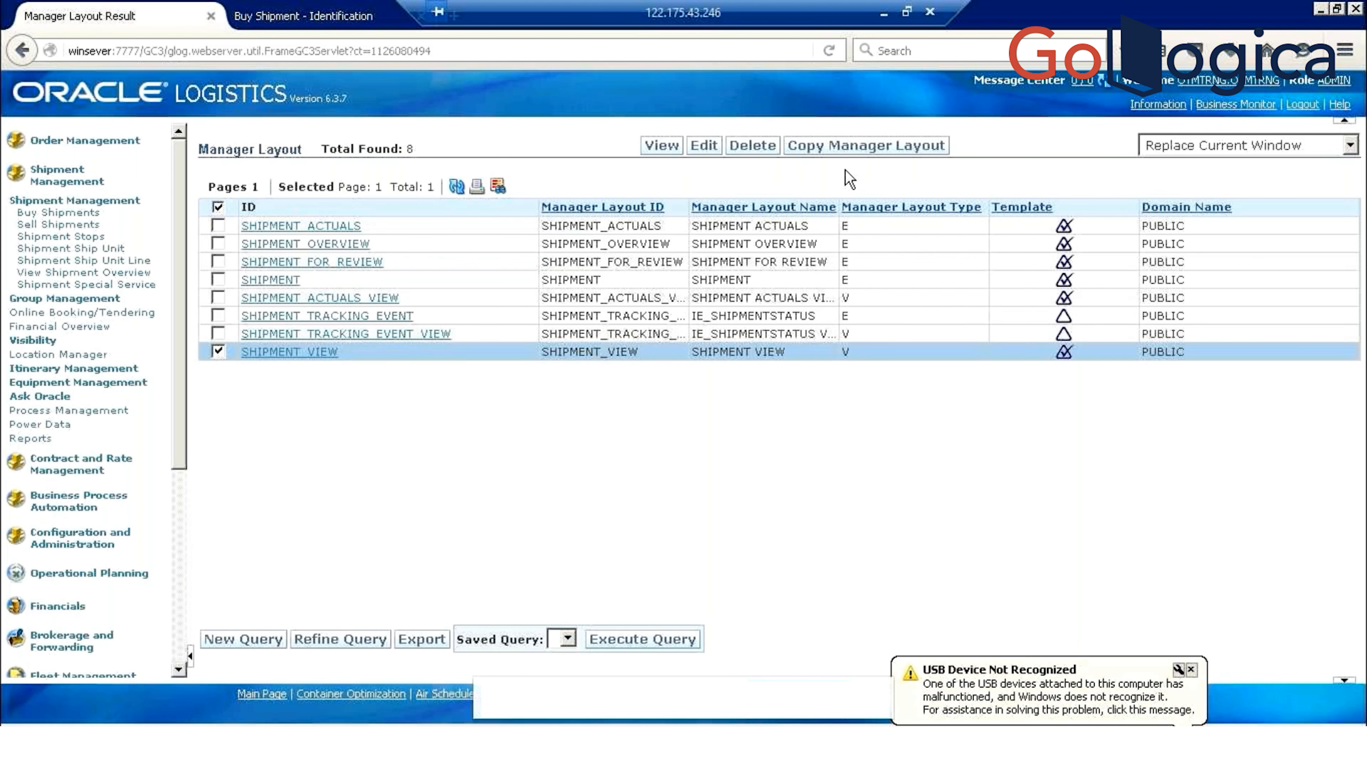
click(902, 152)
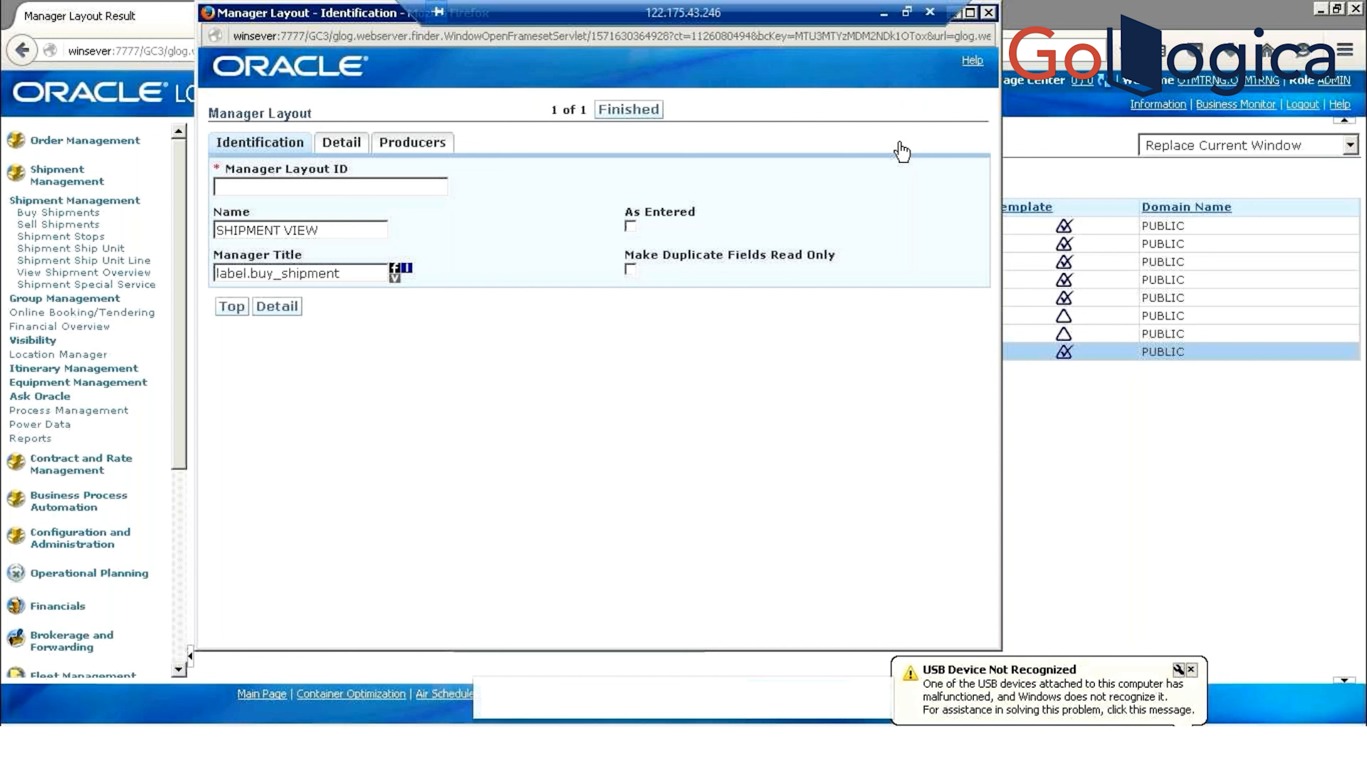
text(TEST)
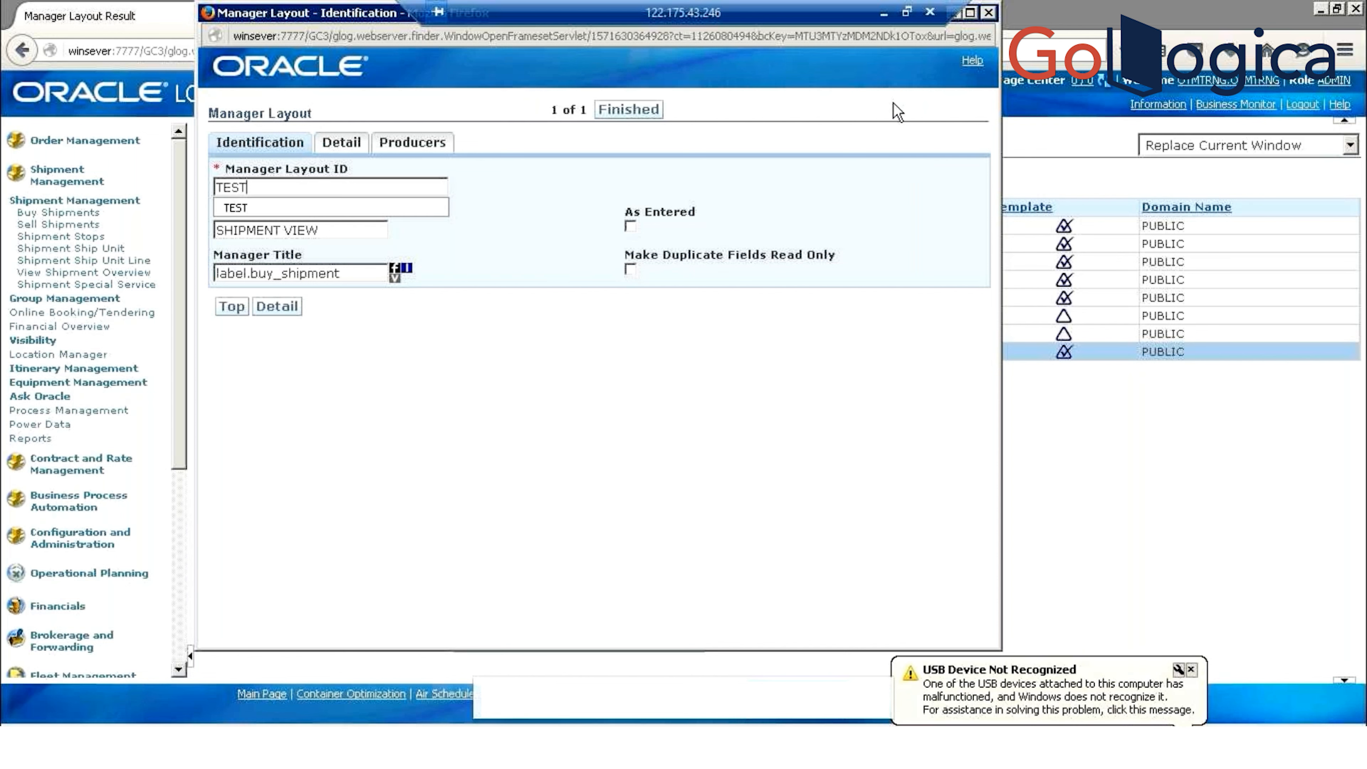
click(271, 307)
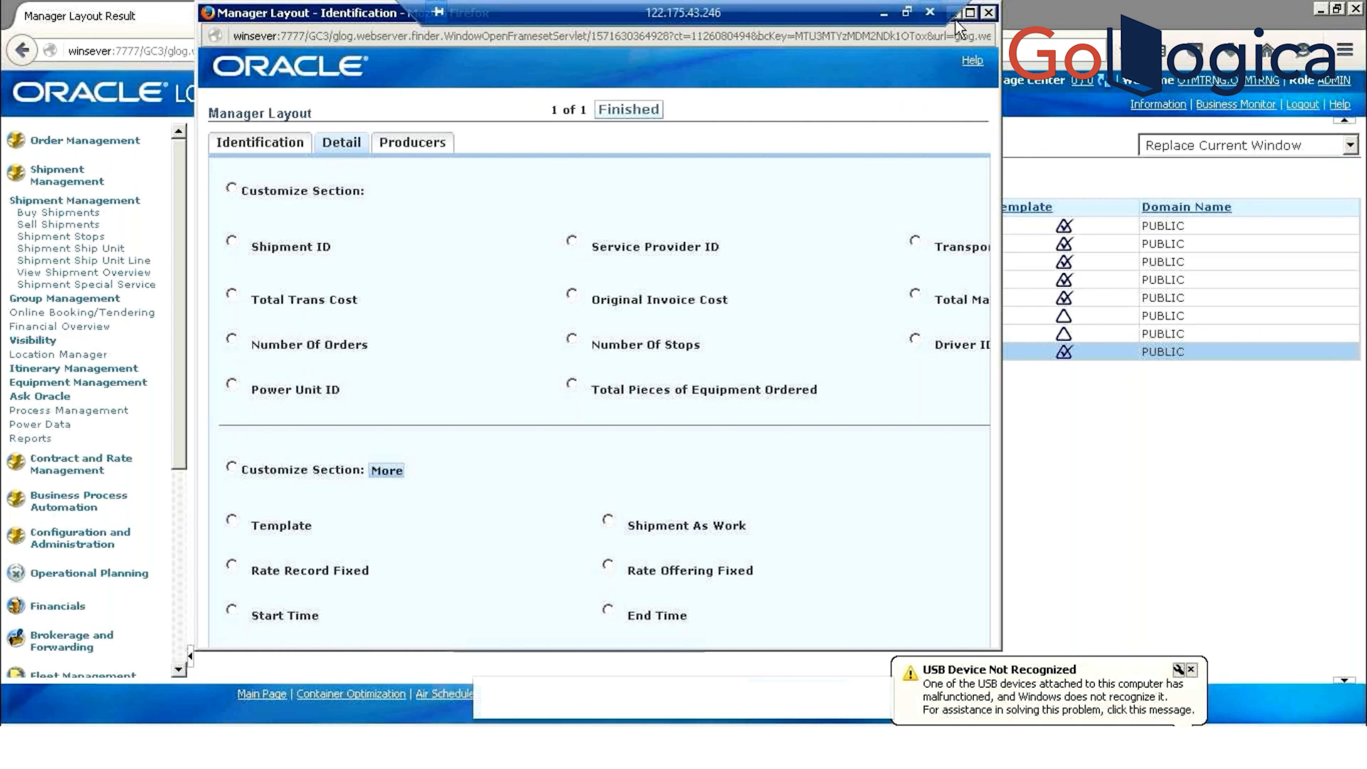
click(988, 13)
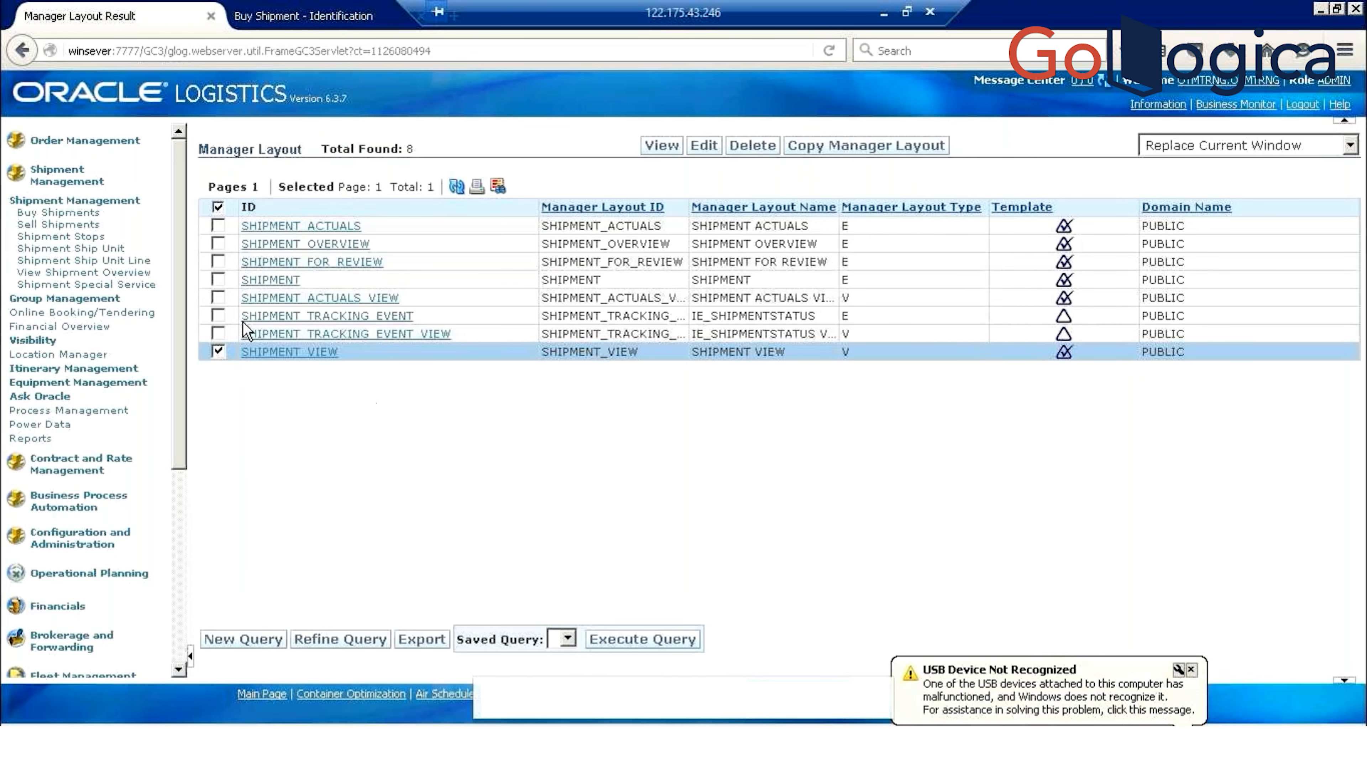
Select only the SHIPMENT layout in the results and open a new copy of it
click(218, 352)
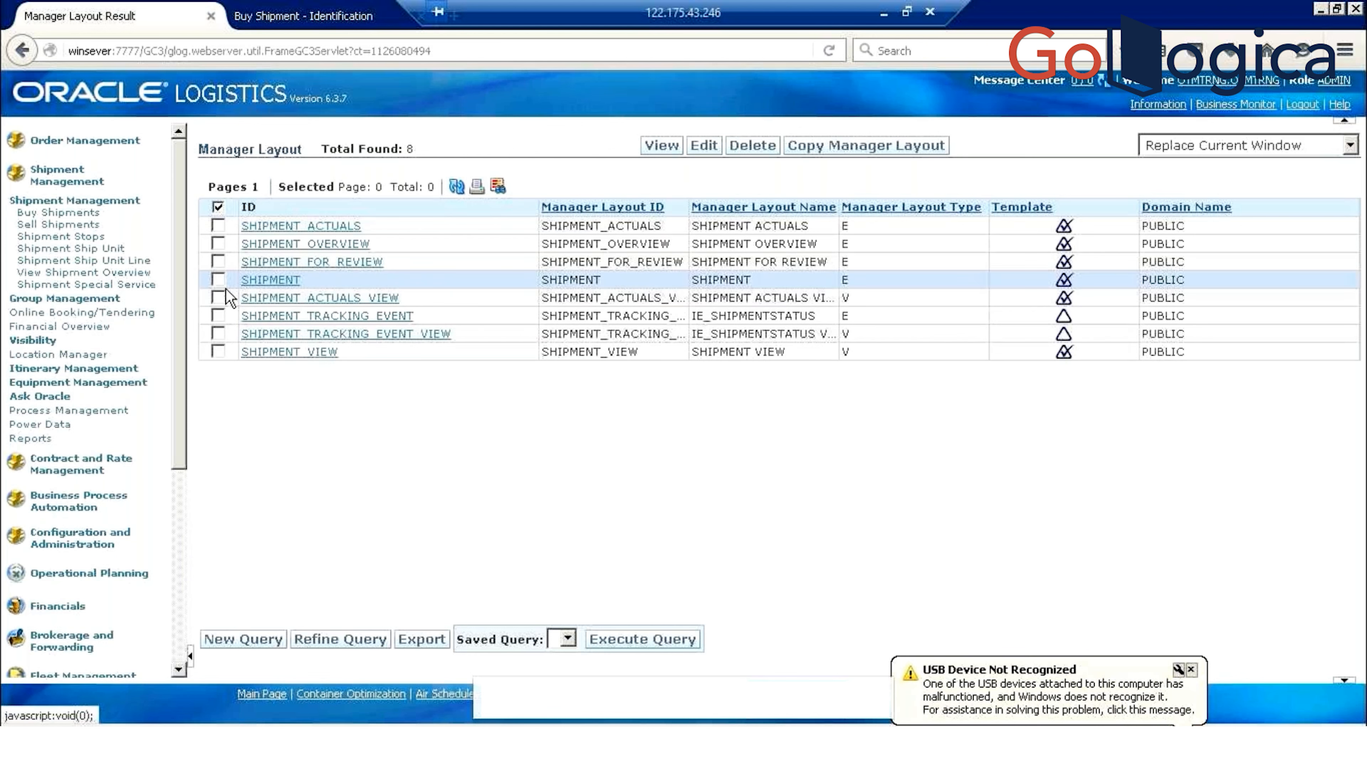
click(218, 282)
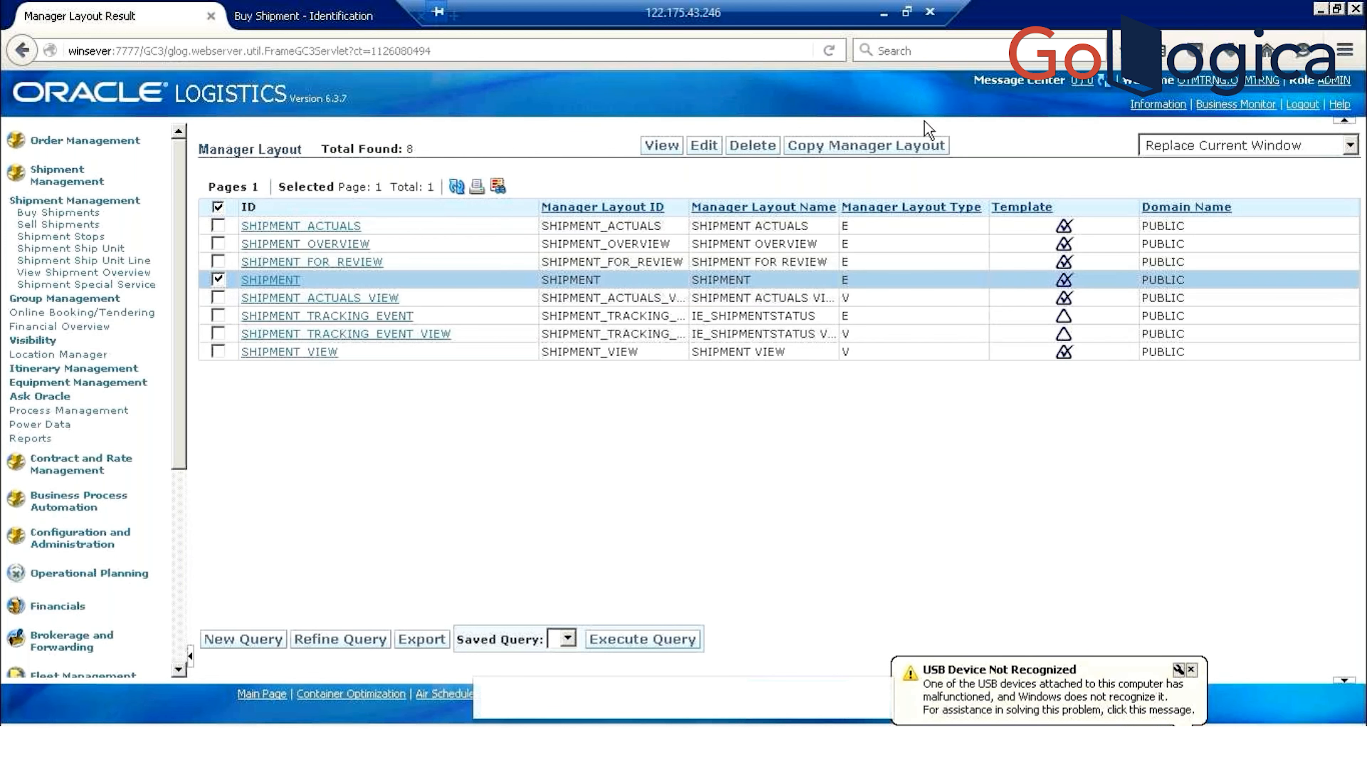
click(902, 151)
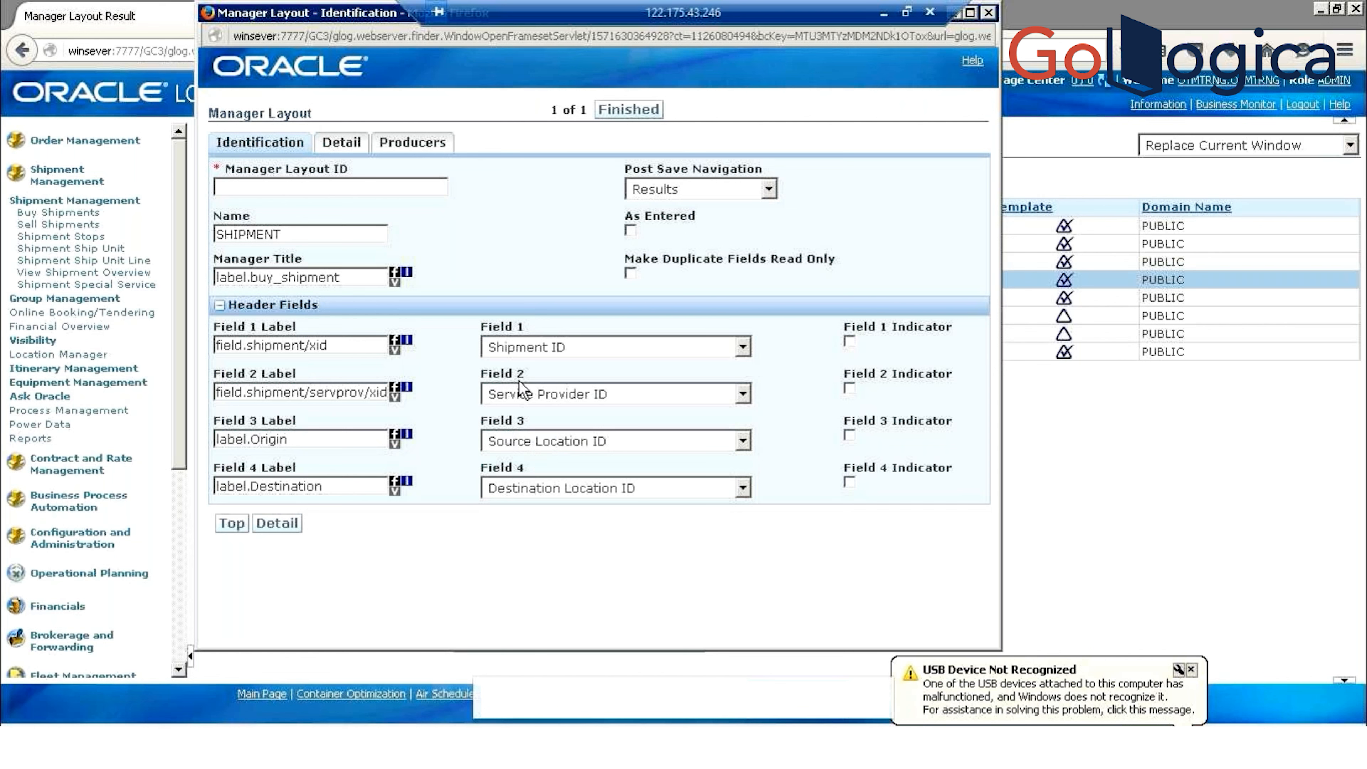
View the Field 1 choices in the copied layout's header fields and switch the Field 1 Indicator on and off
click(600, 347)
click(632, 315)
click(849, 340)
click(848, 341)
click(849, 341)
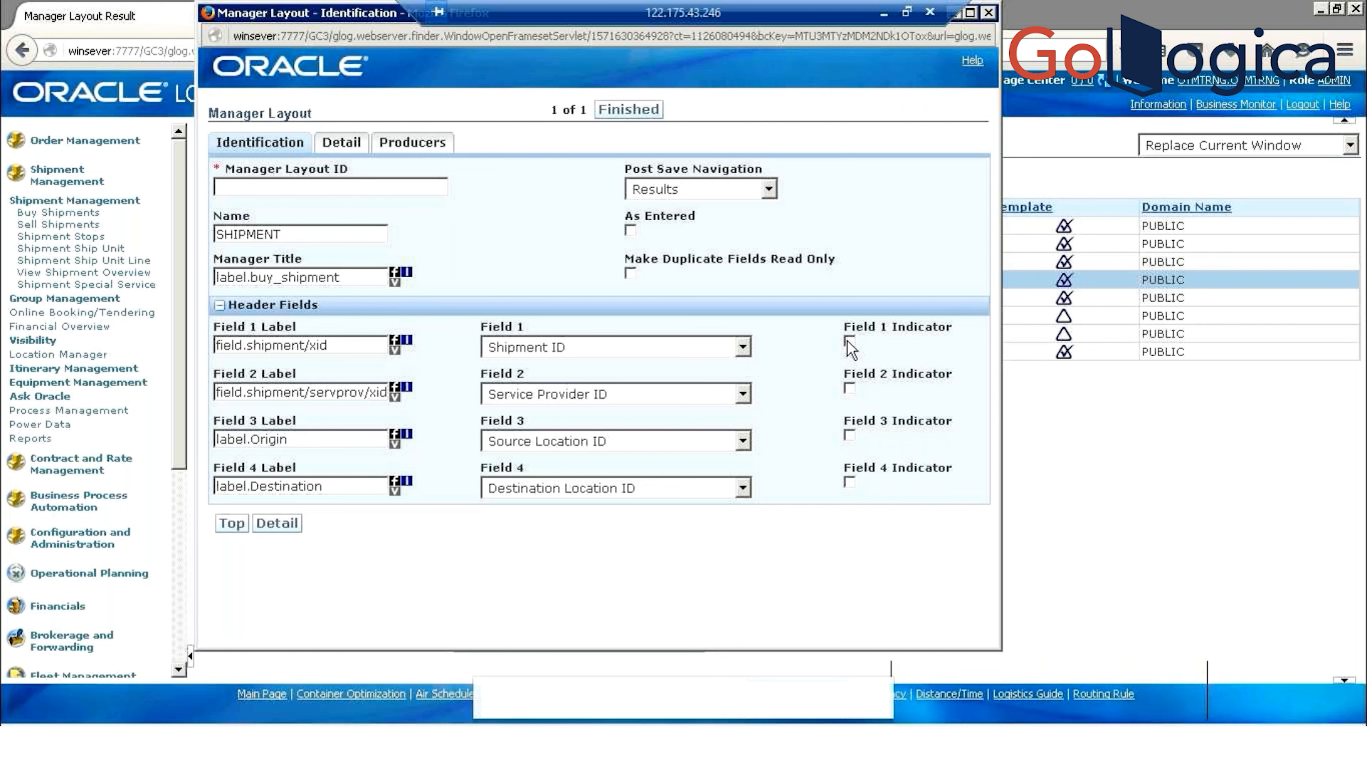
click(848, 341)
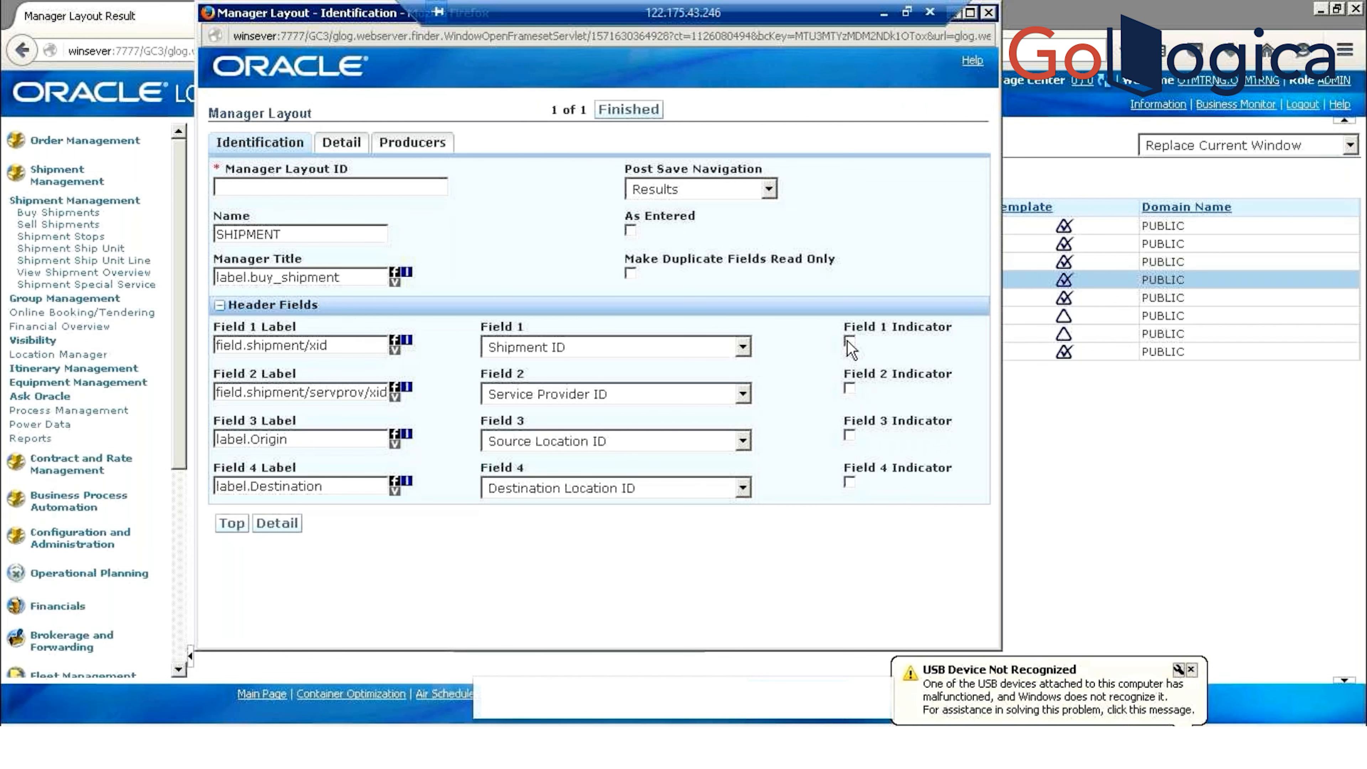
Return from the open buy shipment to the Buy Shipments results and compare them with the copied layout's Identification page
click(1132, 417)
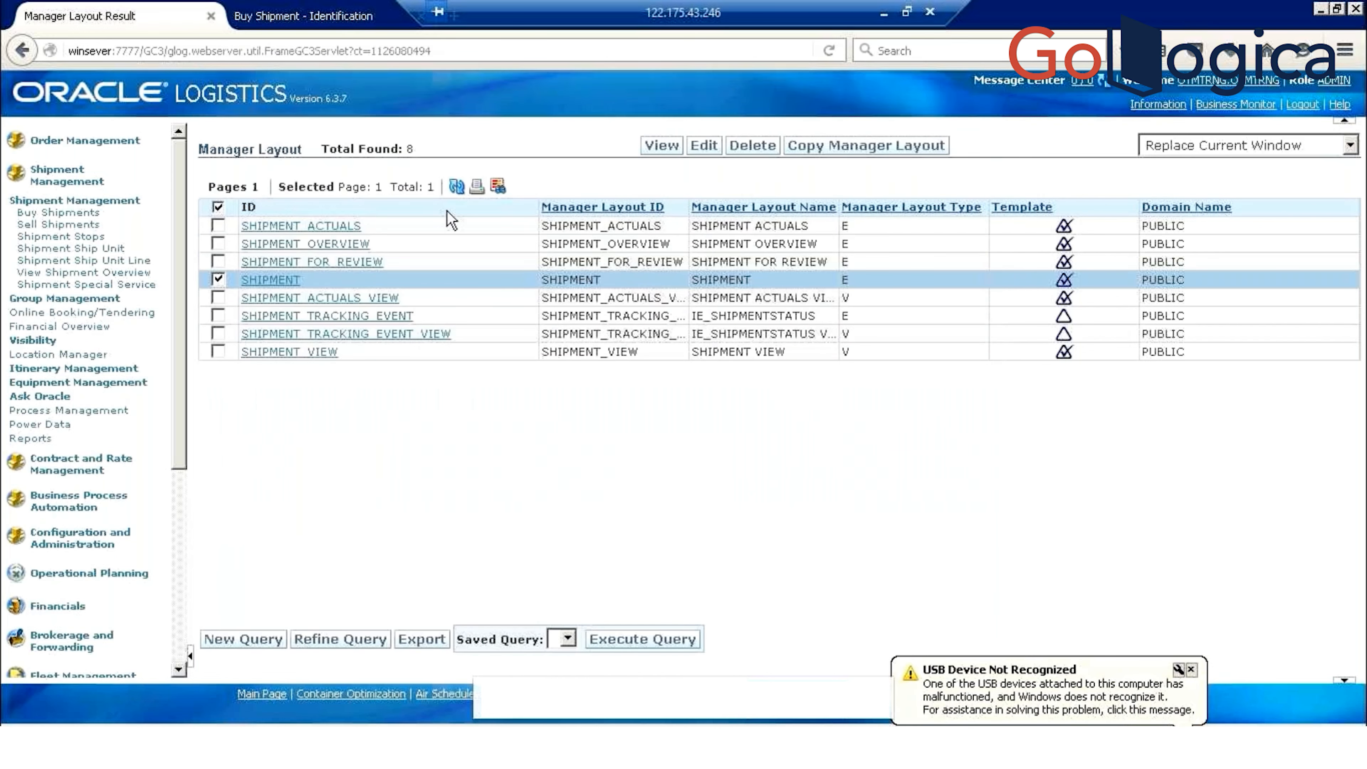
click(264, 10)
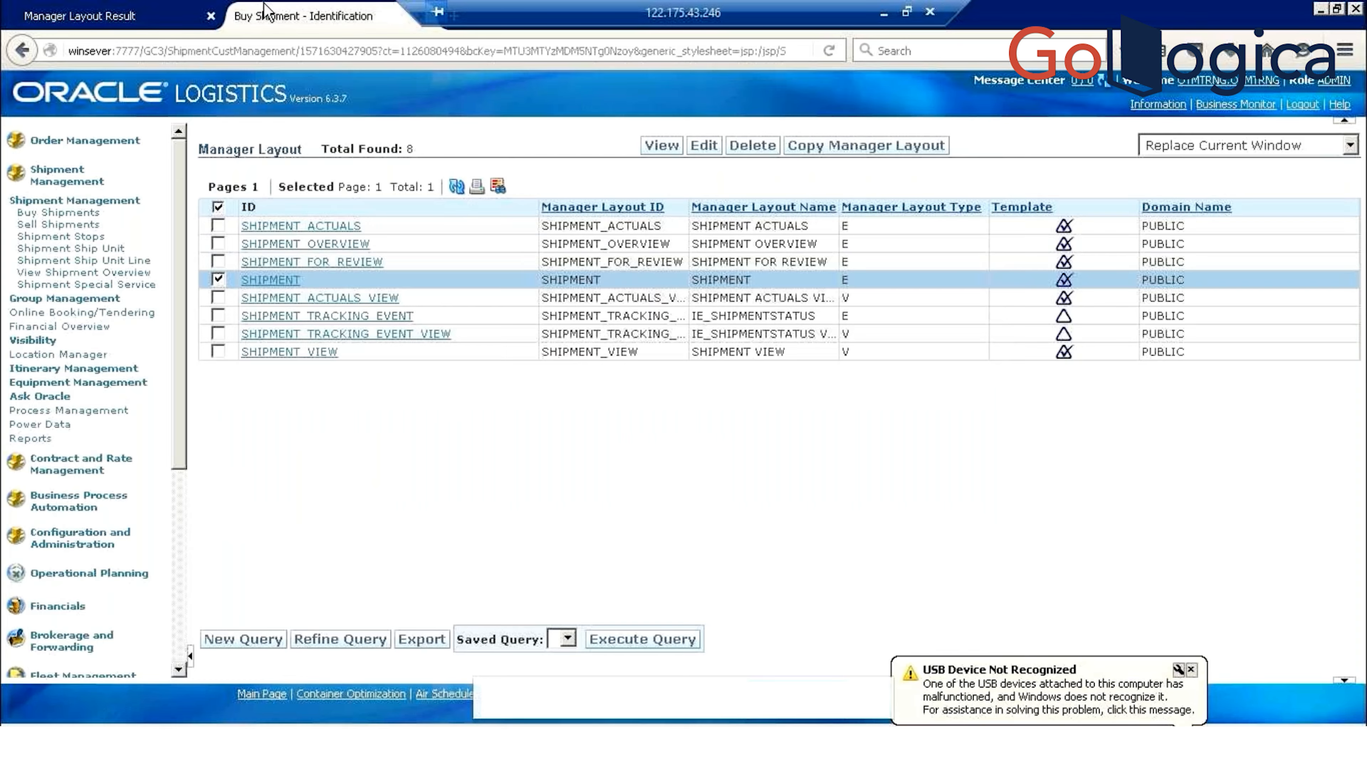
click(78, 92)
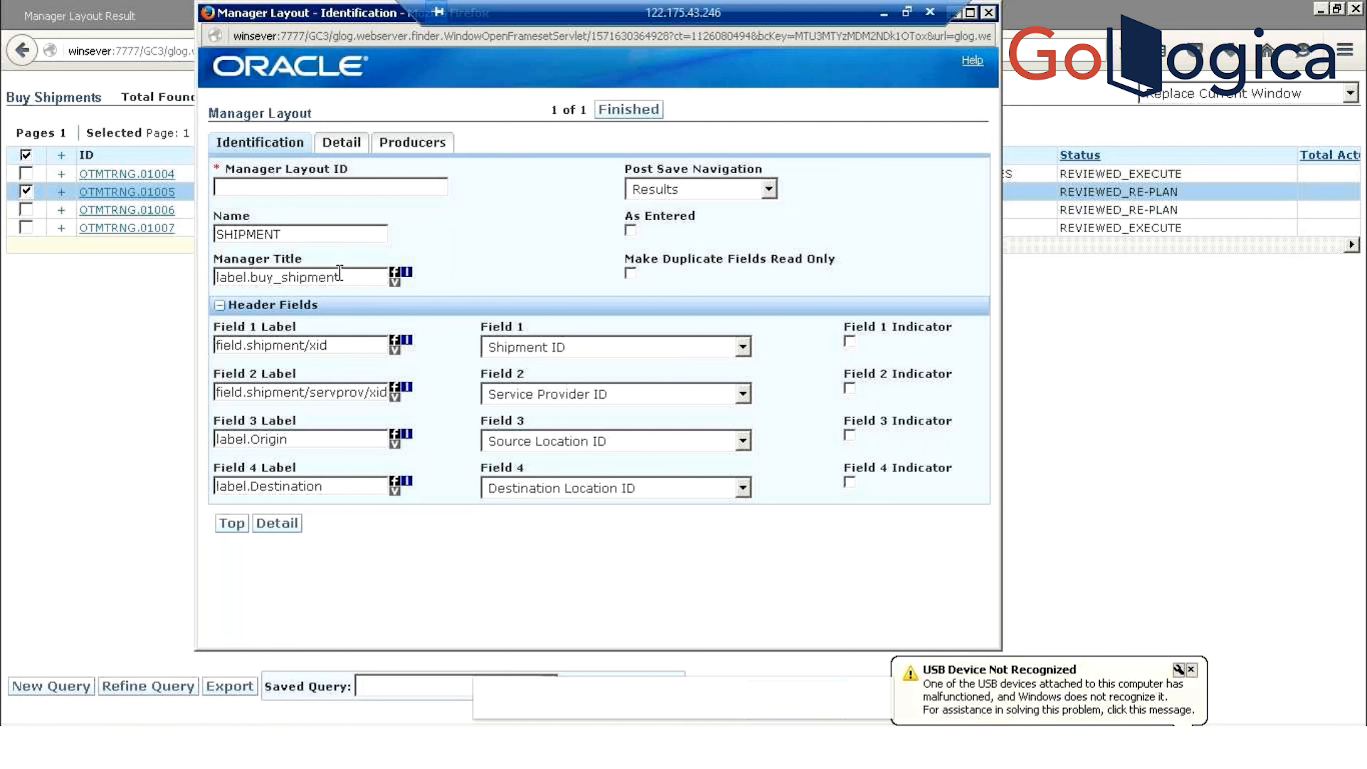
click(62, 339)
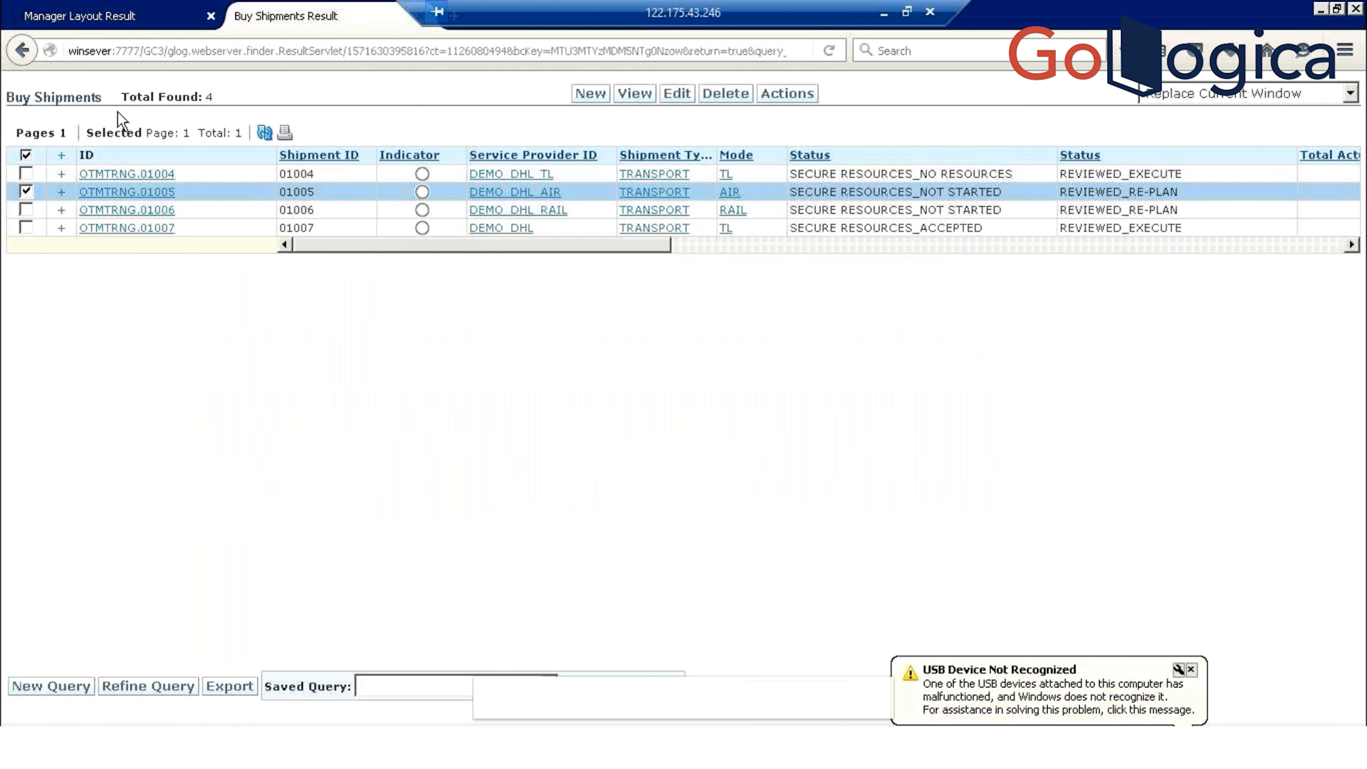
key(alt+Tab)
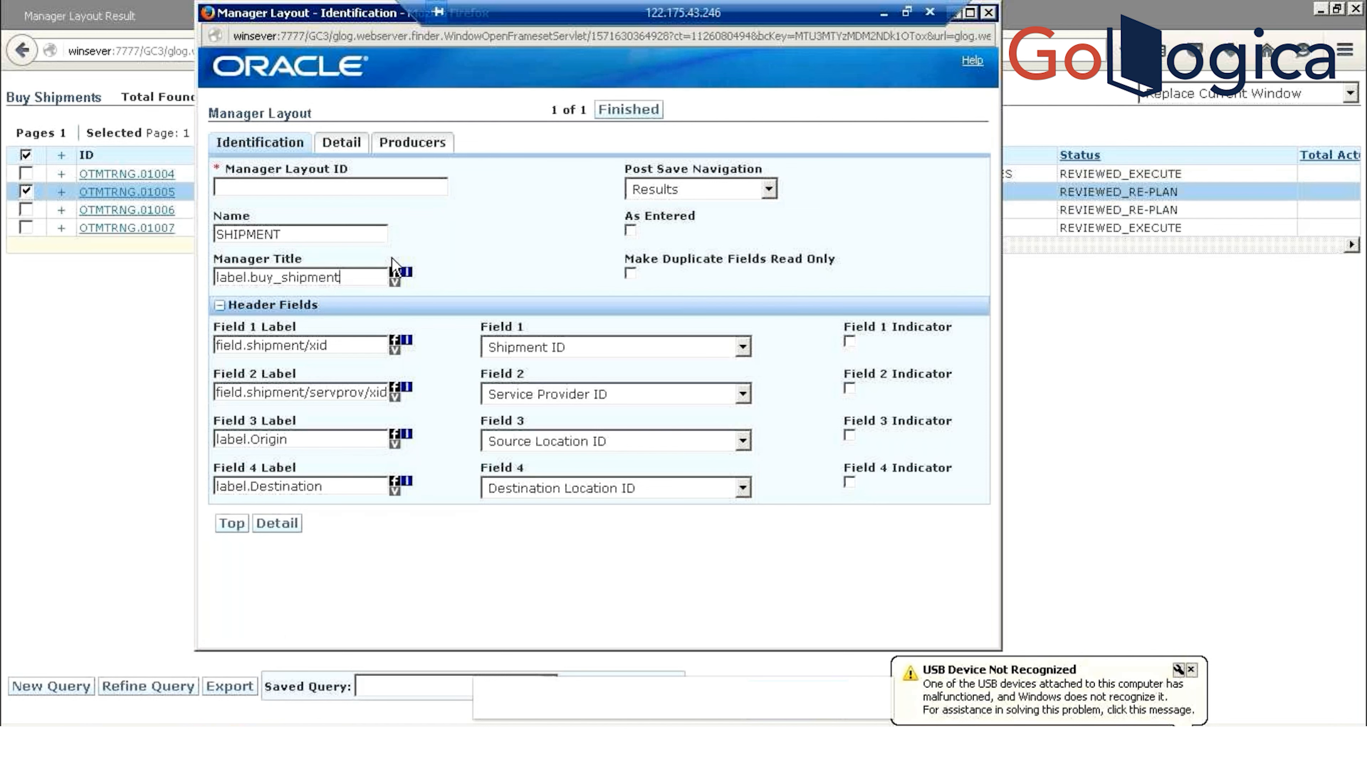
Examine the Identification fields and Reference Numbers grid on the copied layout's Detail page, and close it without saving
click(342, 143)
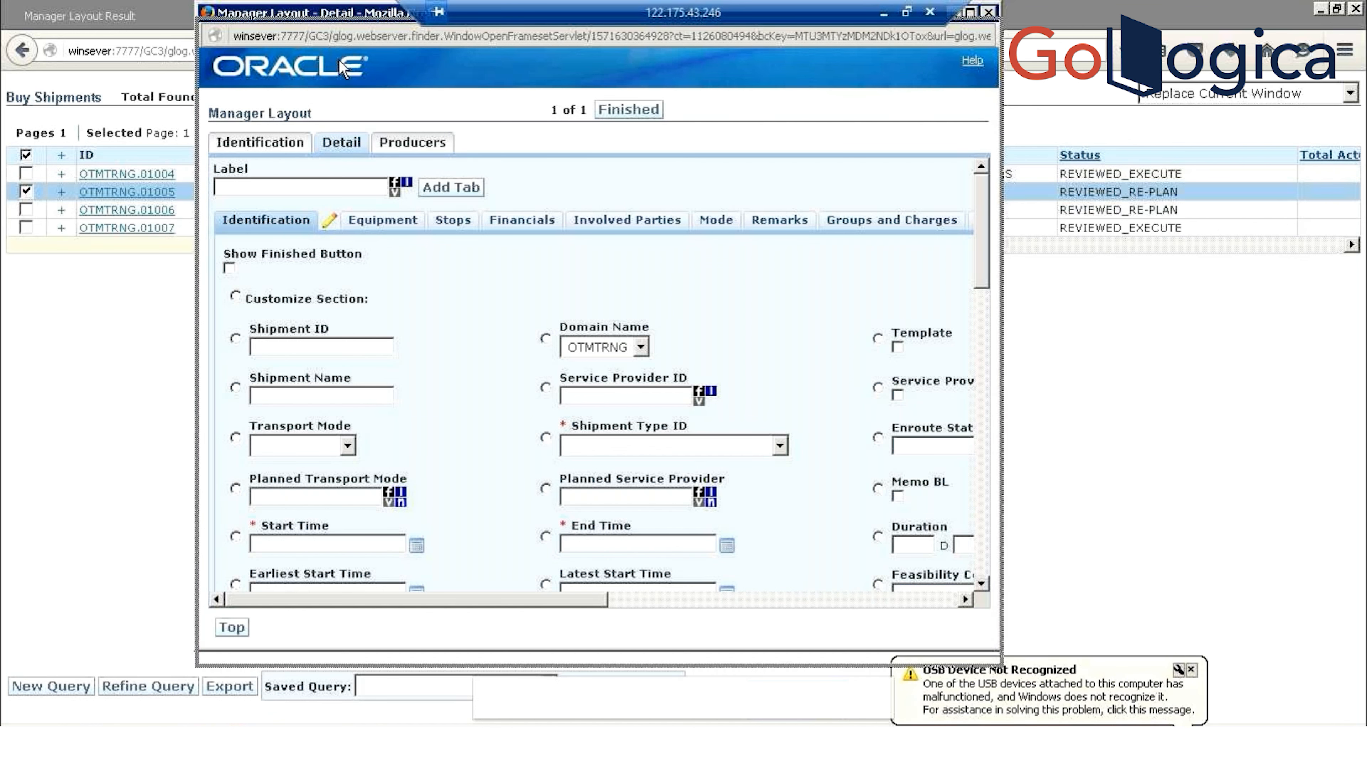
drag(337, 19, 345, 116)
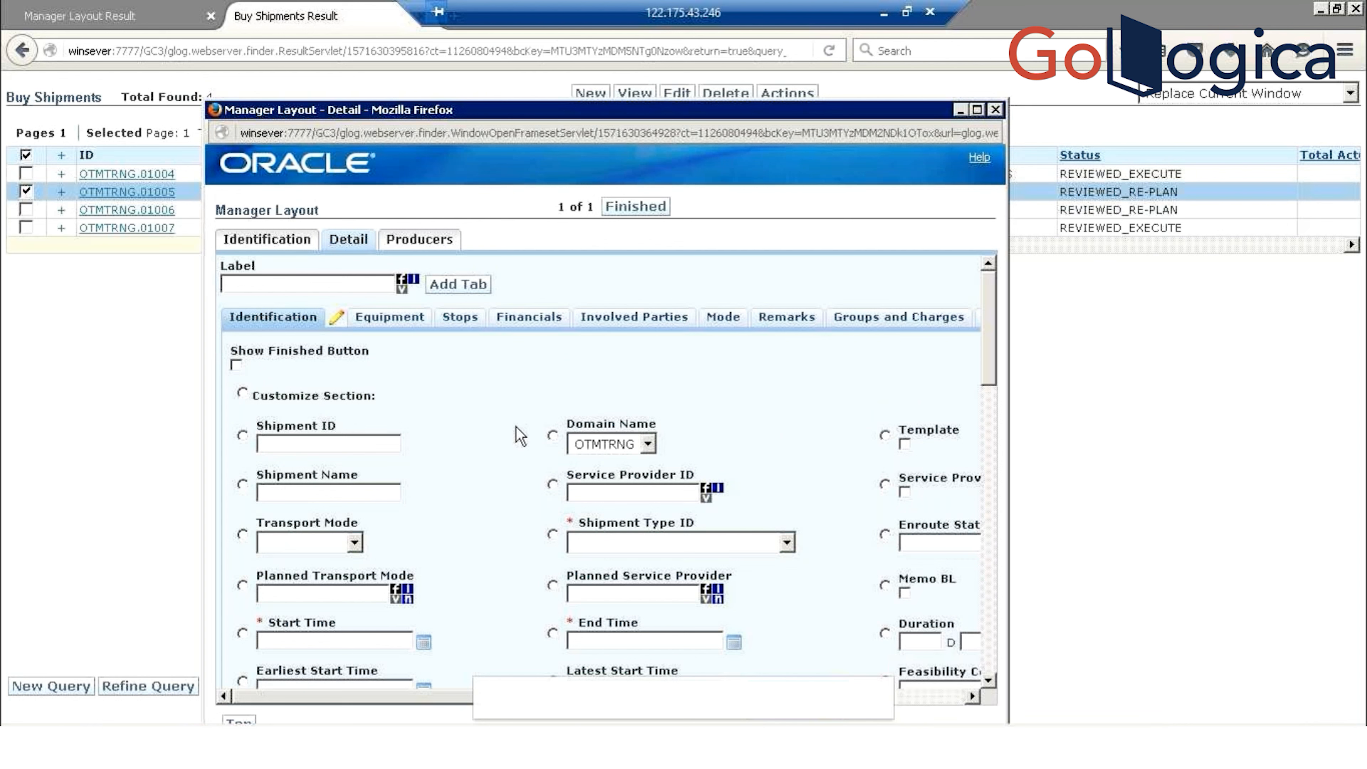
scroll(519, 435, down, 15)
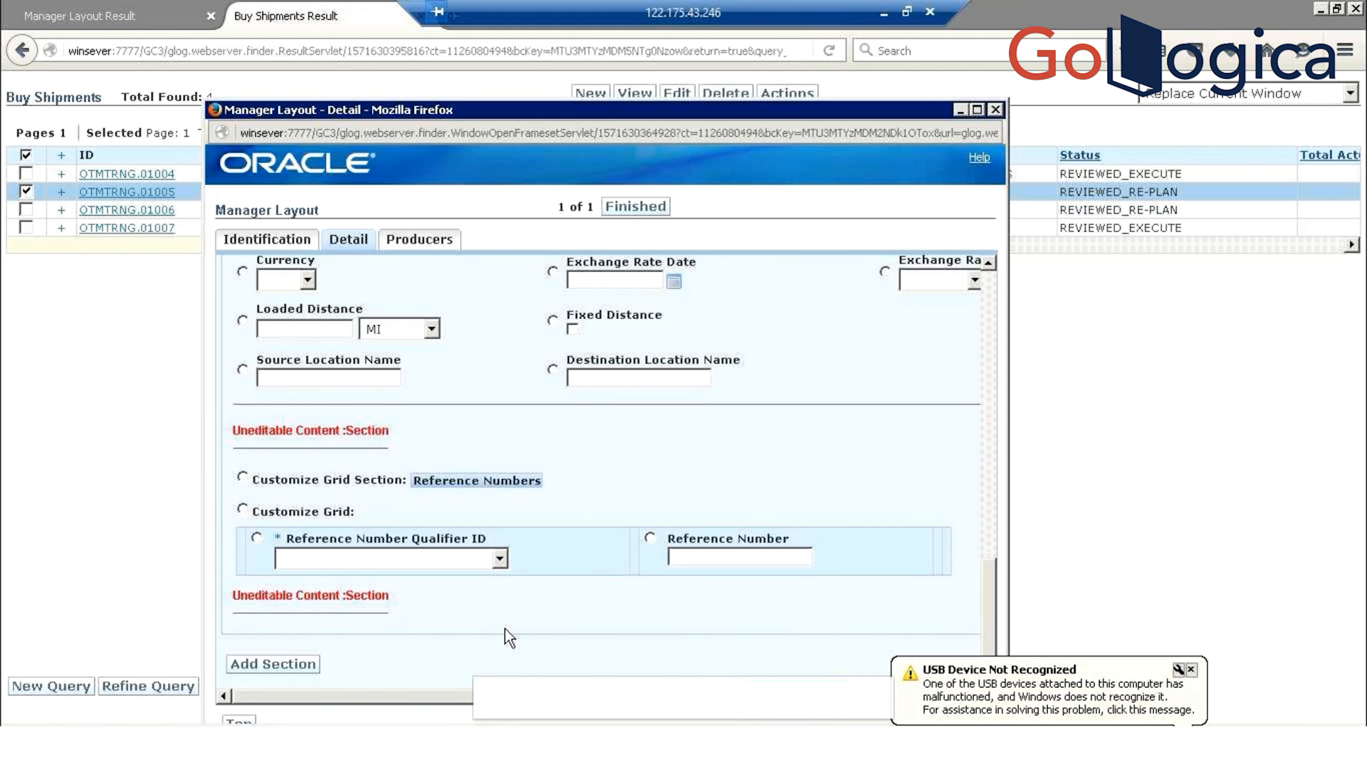
scroll(508, 638, up, 3)
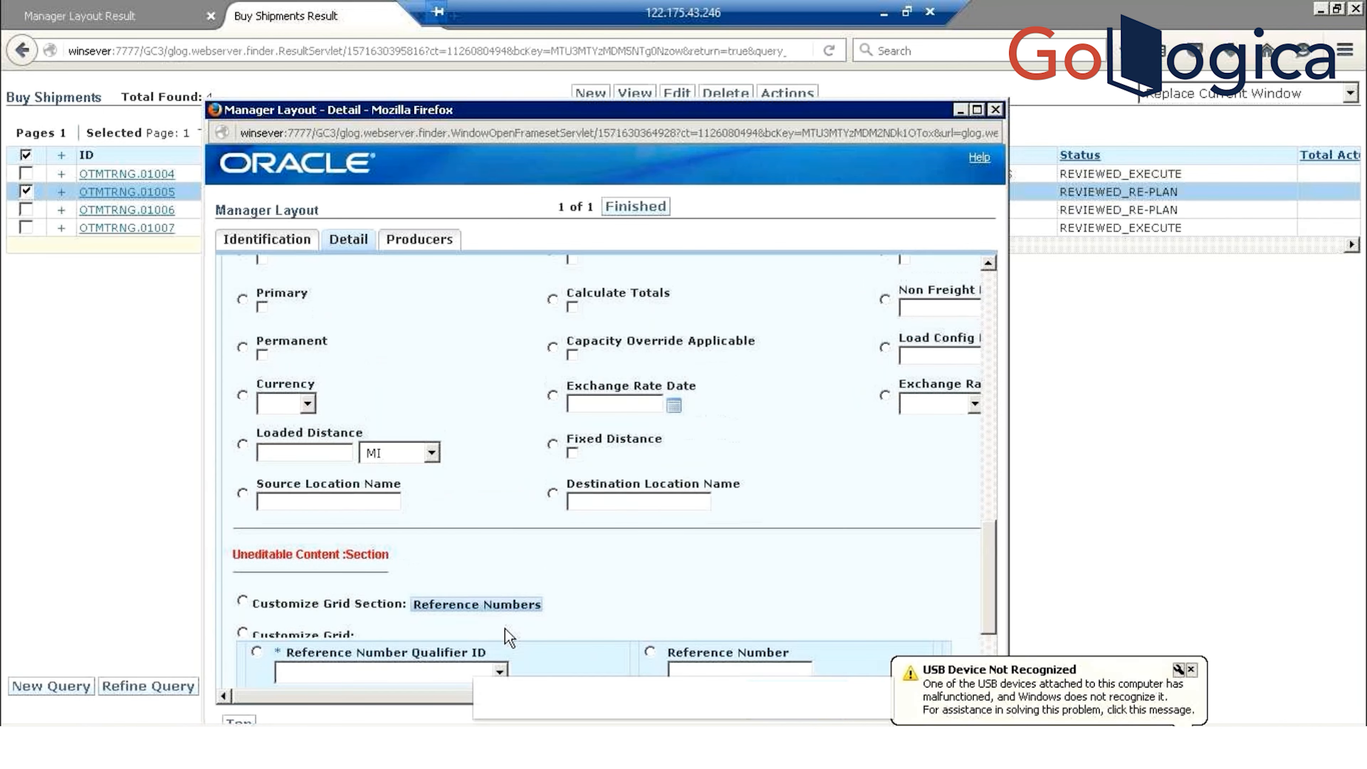
scroll(509, 638, up, 10)
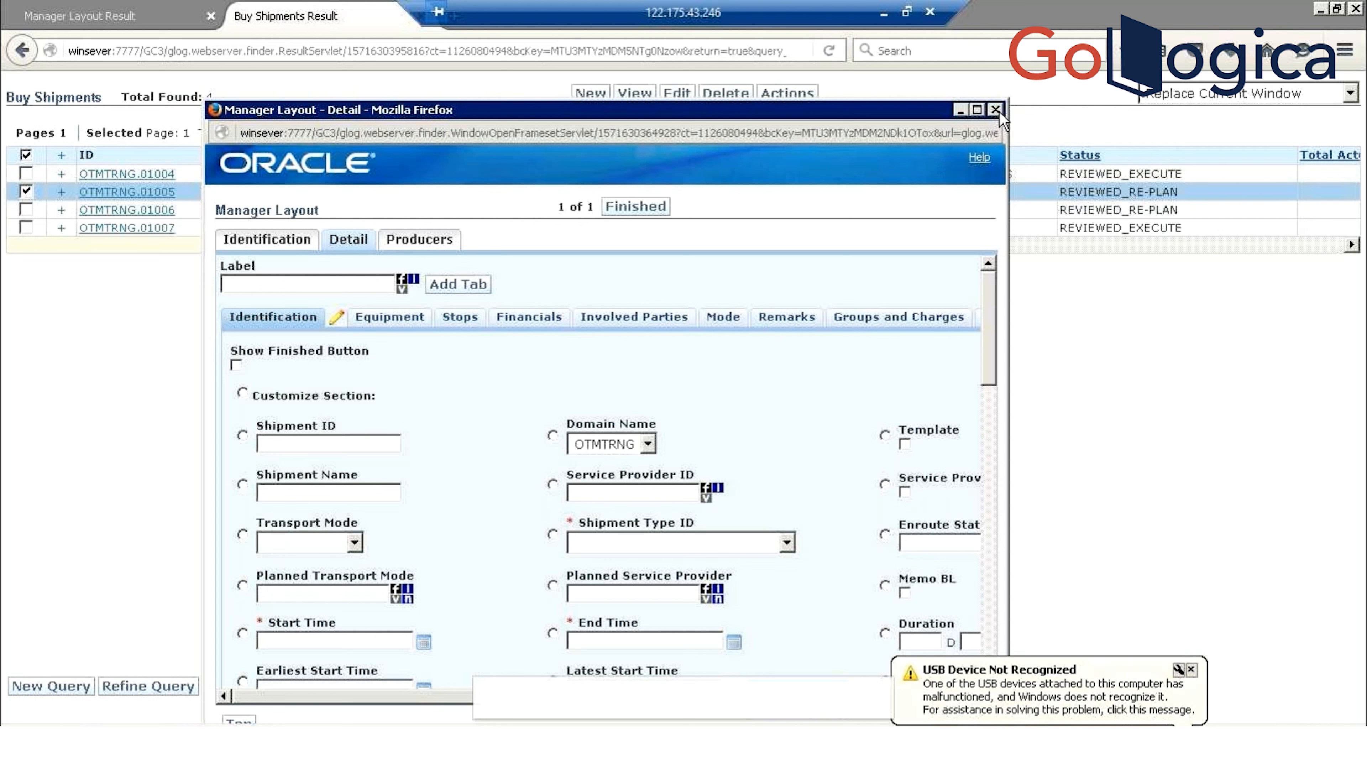
click(995, 111)
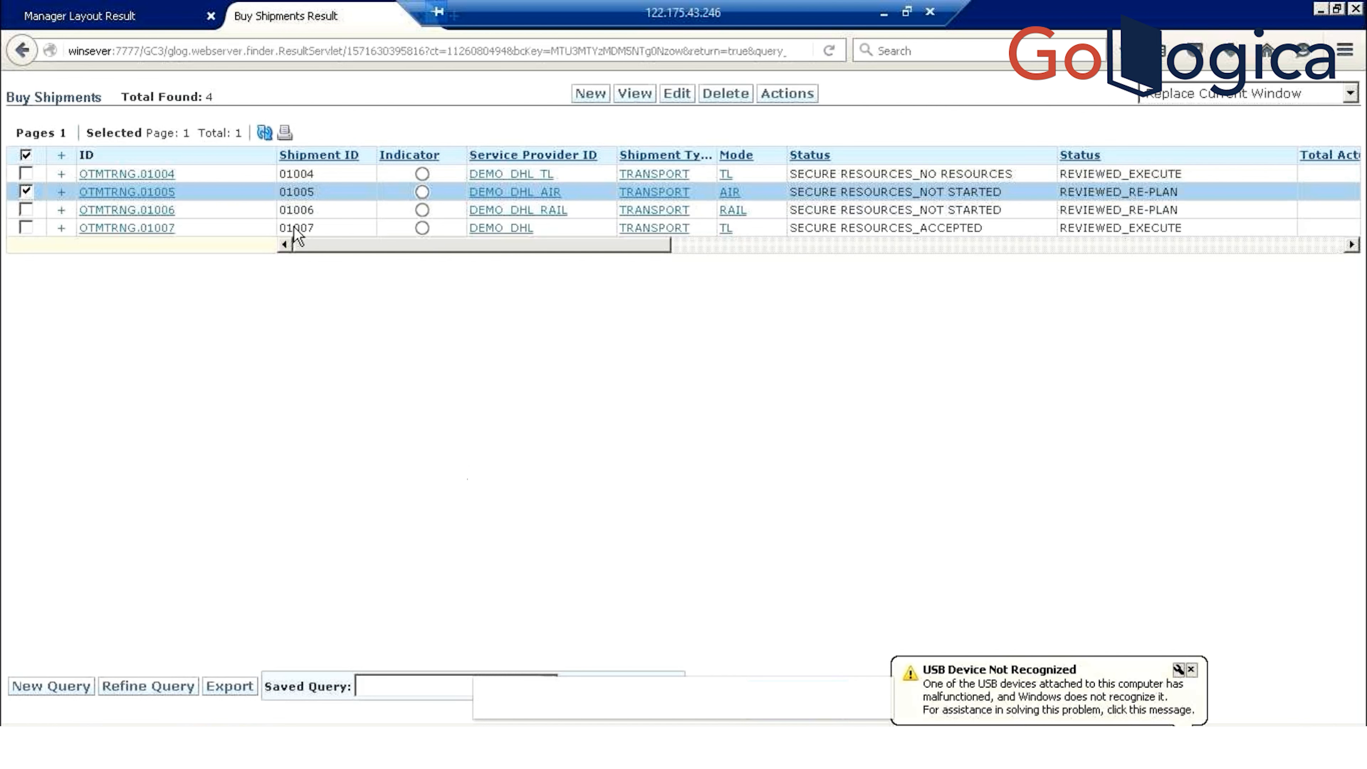
Collapse the Shipment Management links and deselect the SHIPMENT layout in the Manager Layout results
click(115, 22)
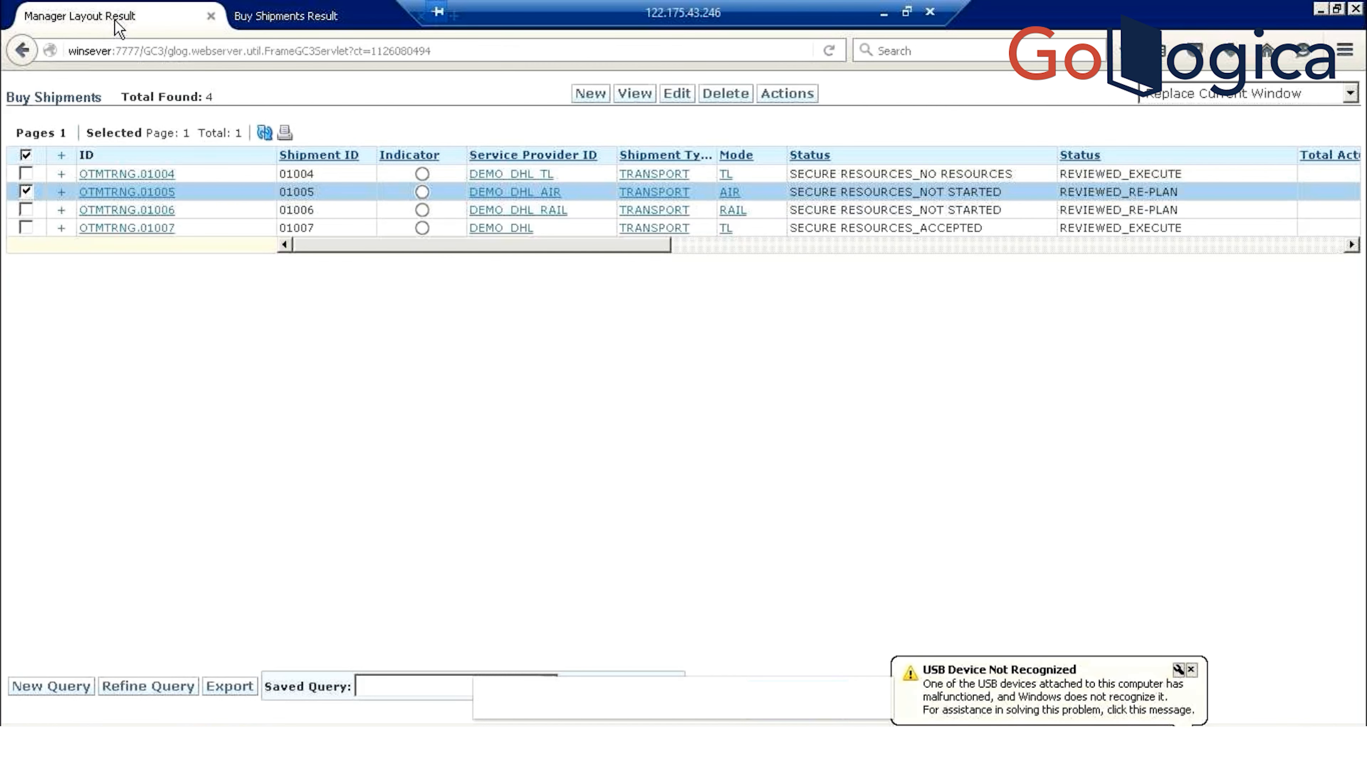
click(373, 26)
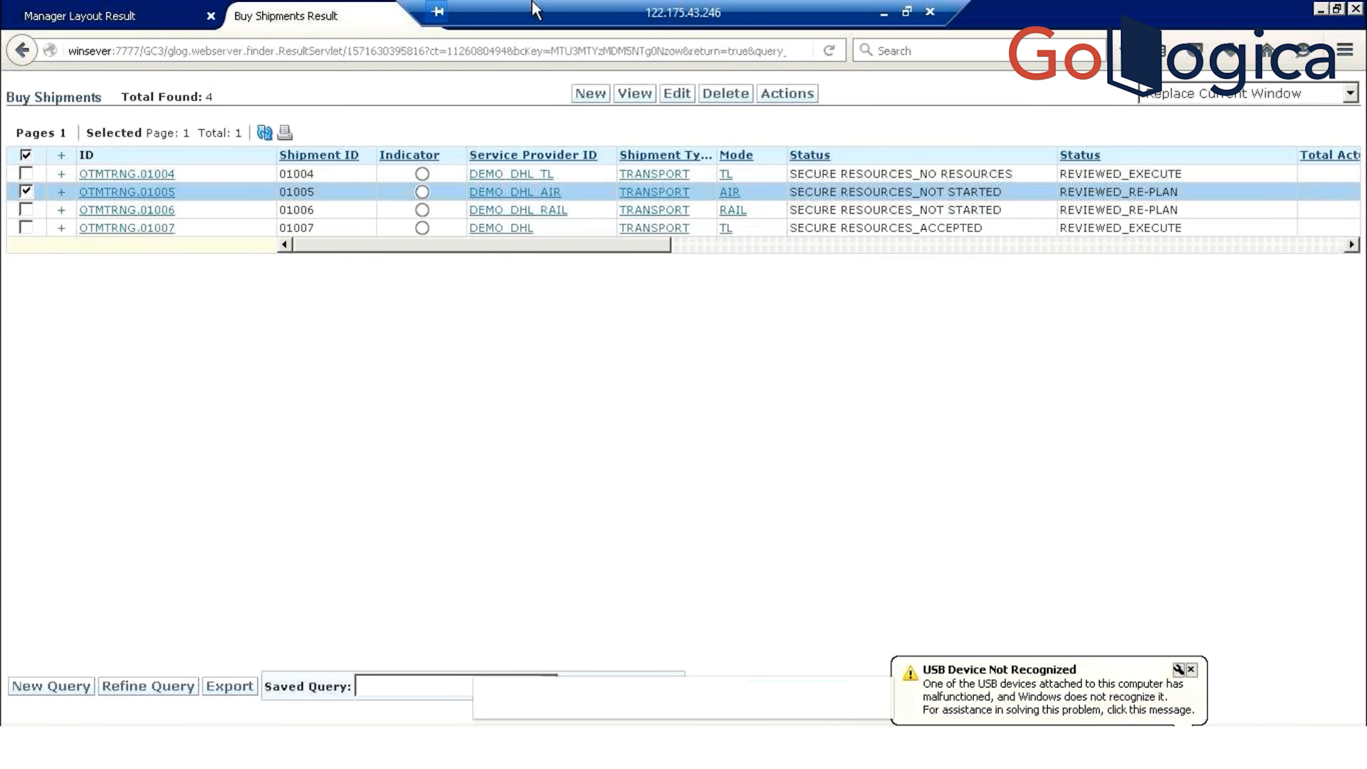
drag(535, 8, 698, 7)
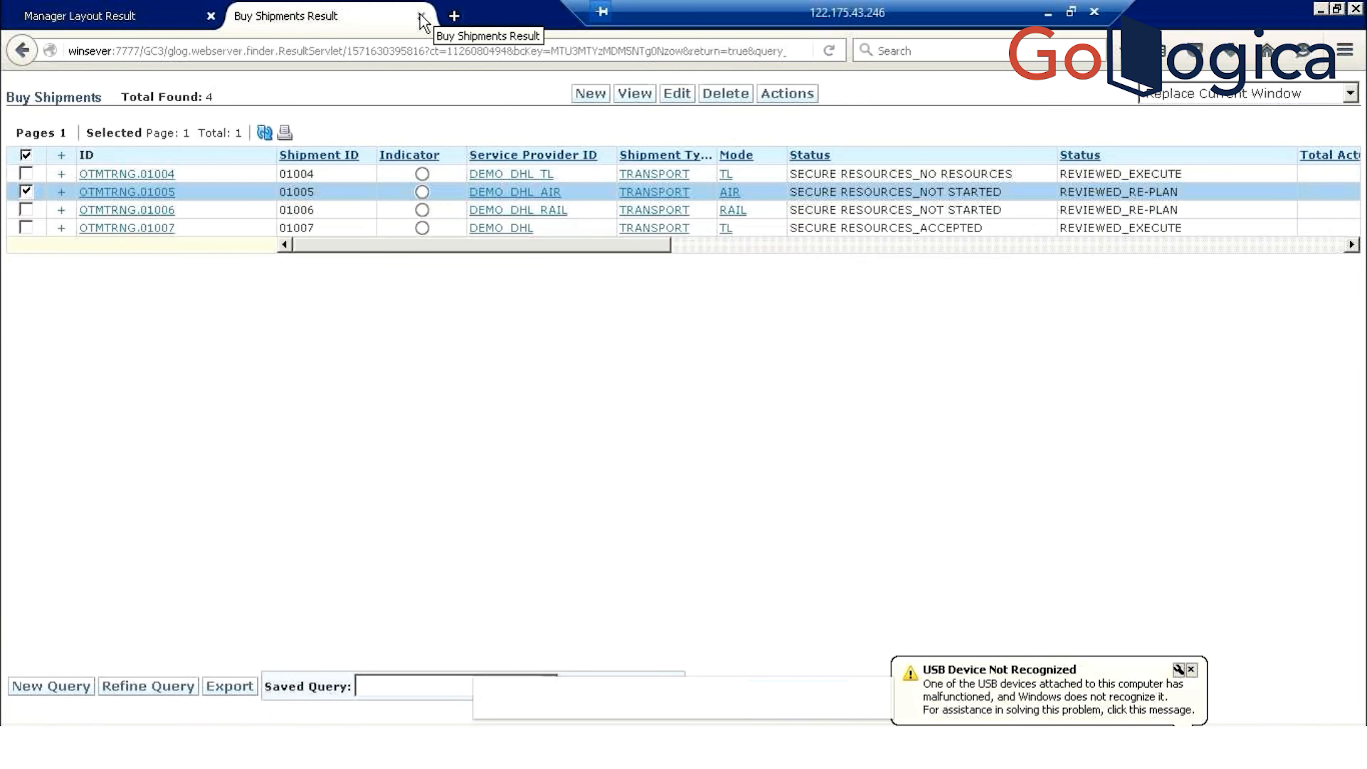
click(56, 8)
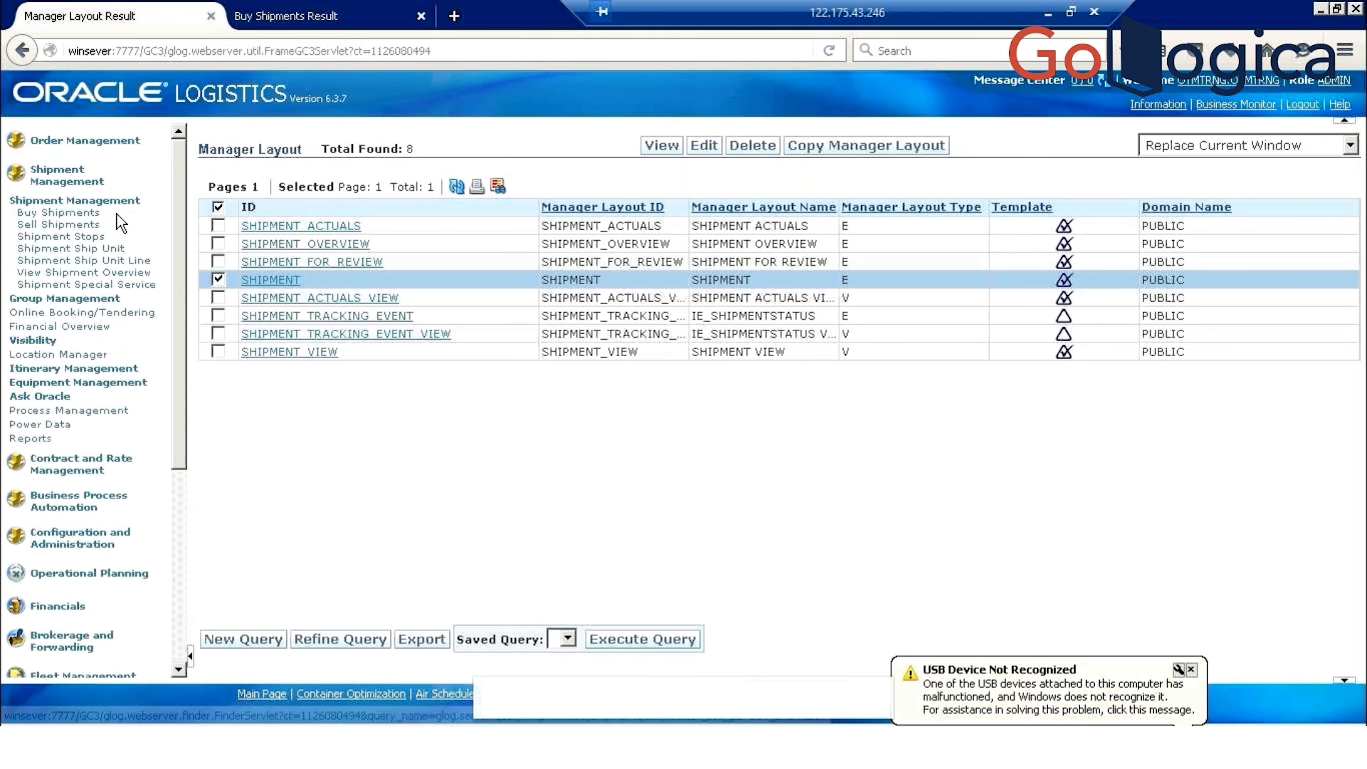
click(115, 200)
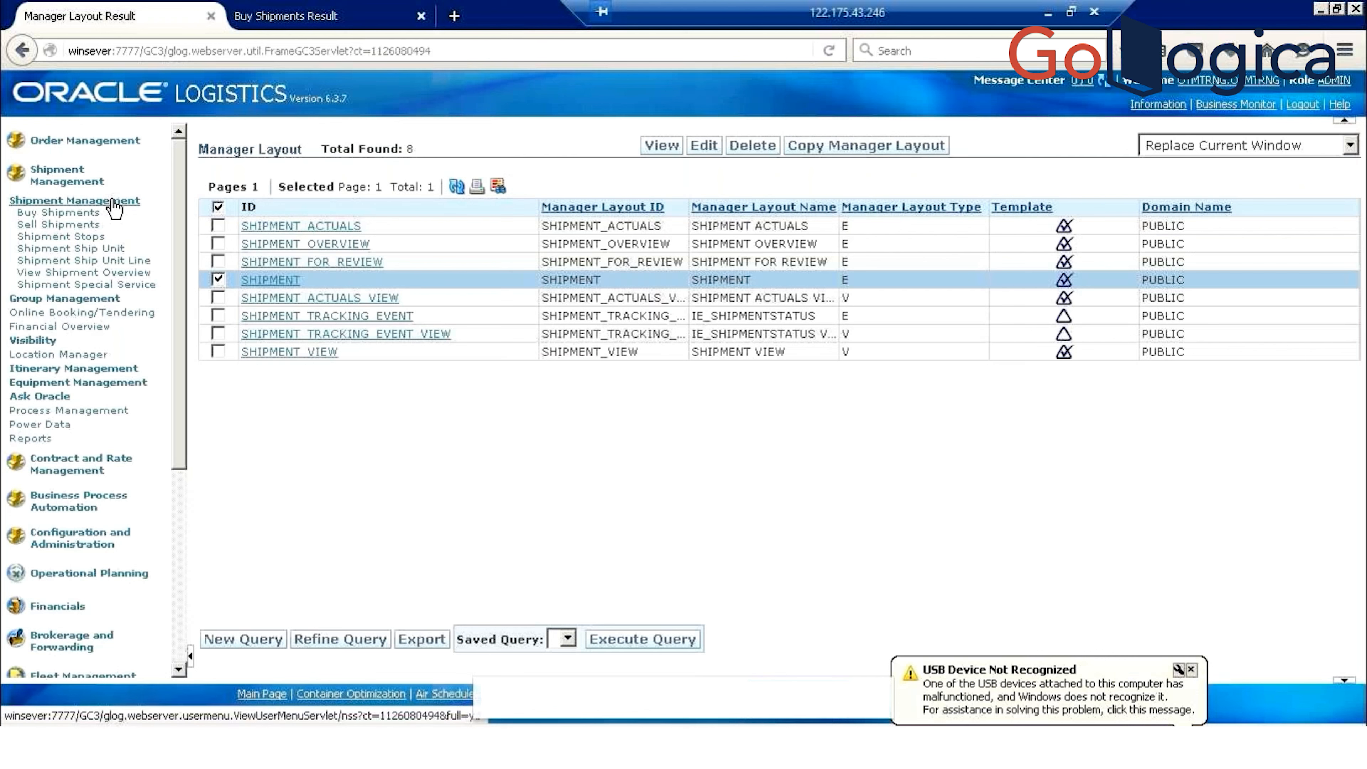
click(285, 24)
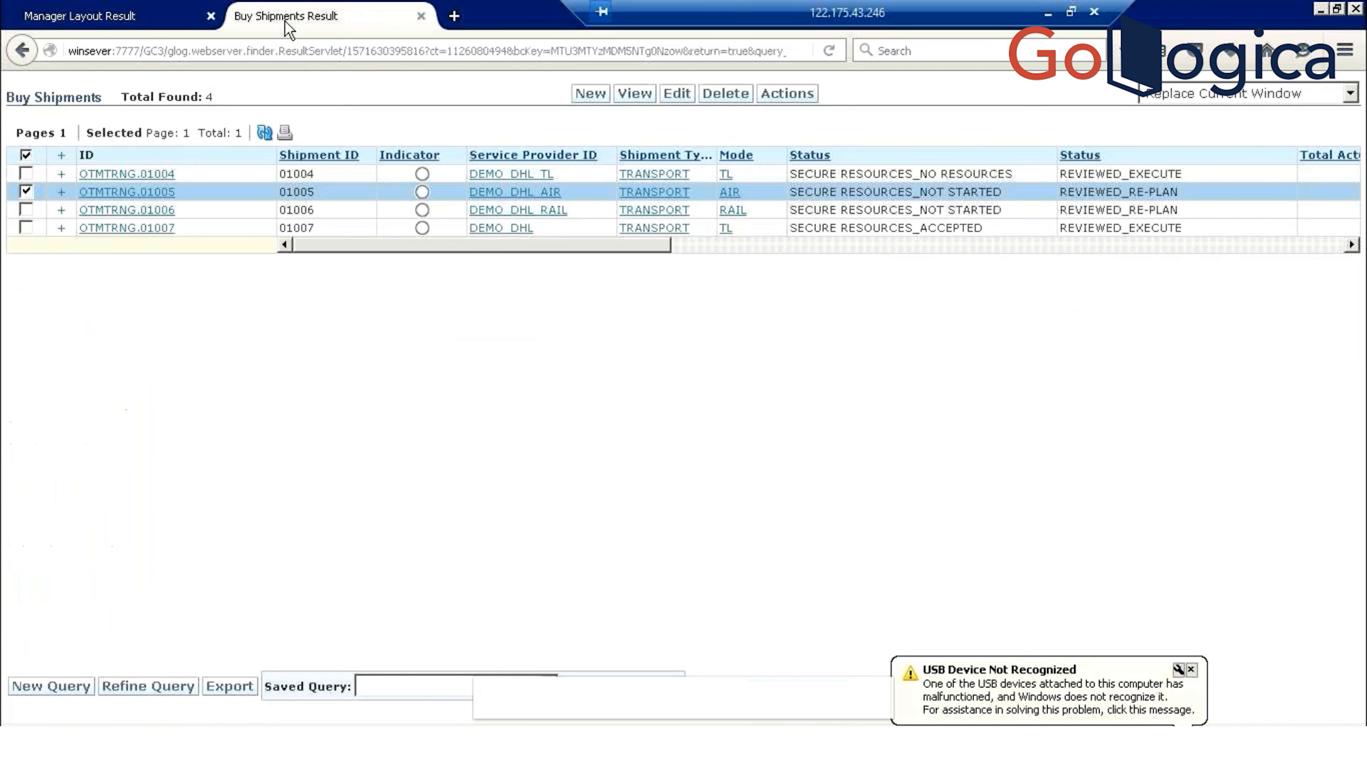
click(135, 17)
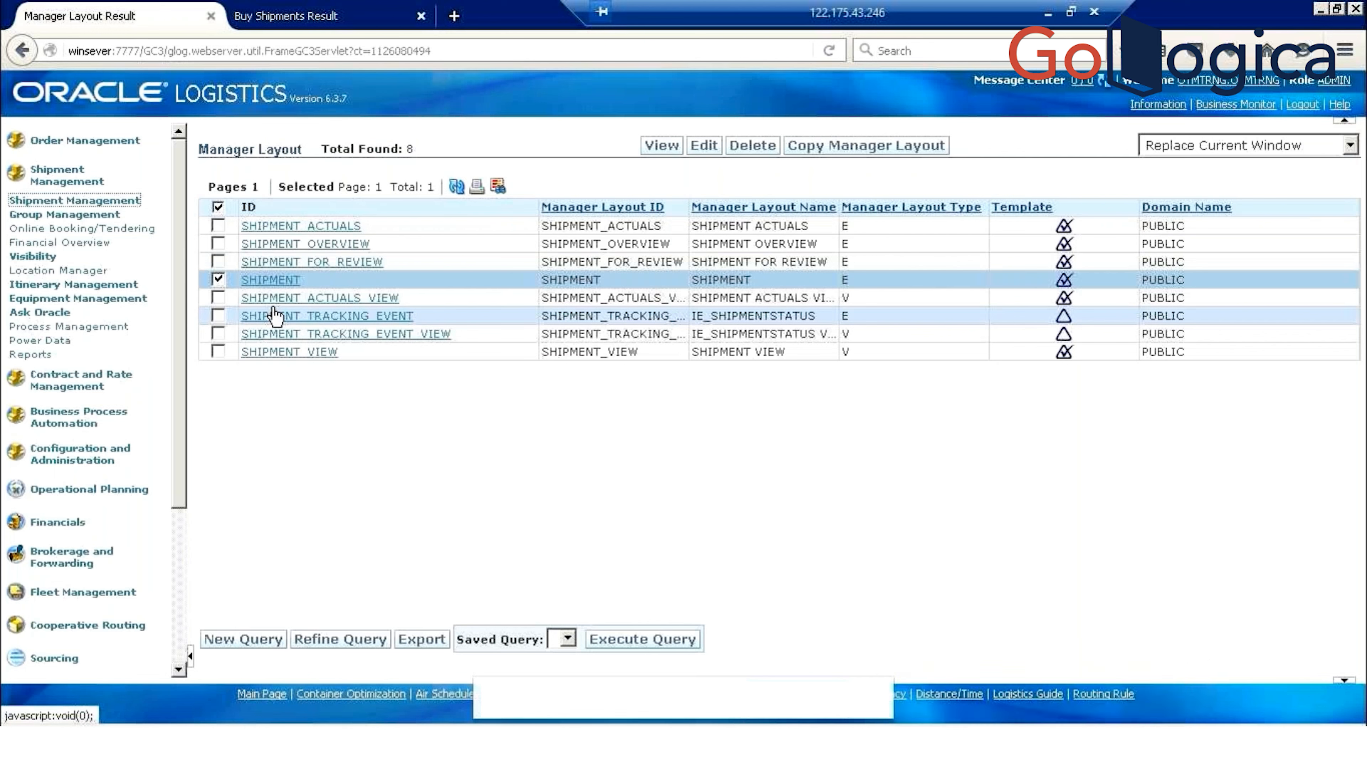
click(221, 284)
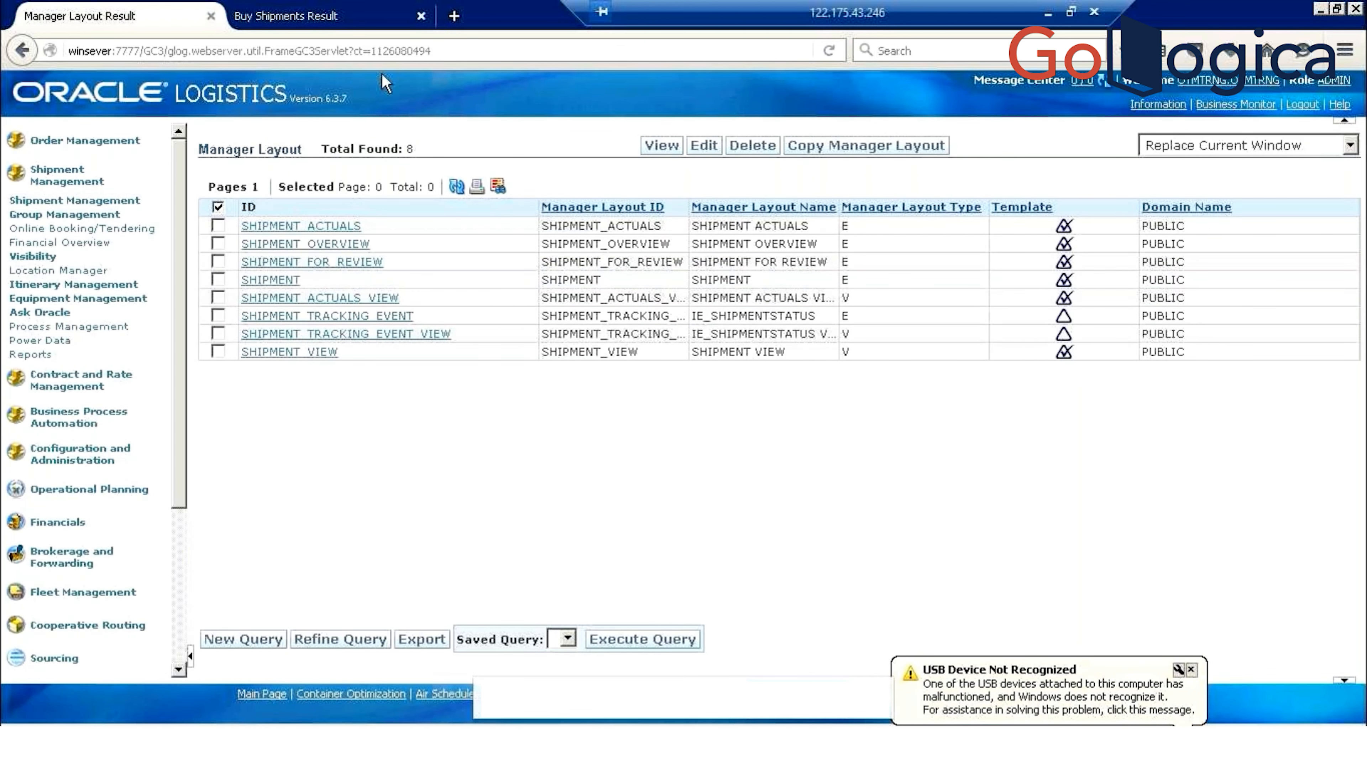
Set the Buy Shipments results to Always Open in New Window and select the finder set ID BUY_SHIPMENT in the page address
click(321, 17)
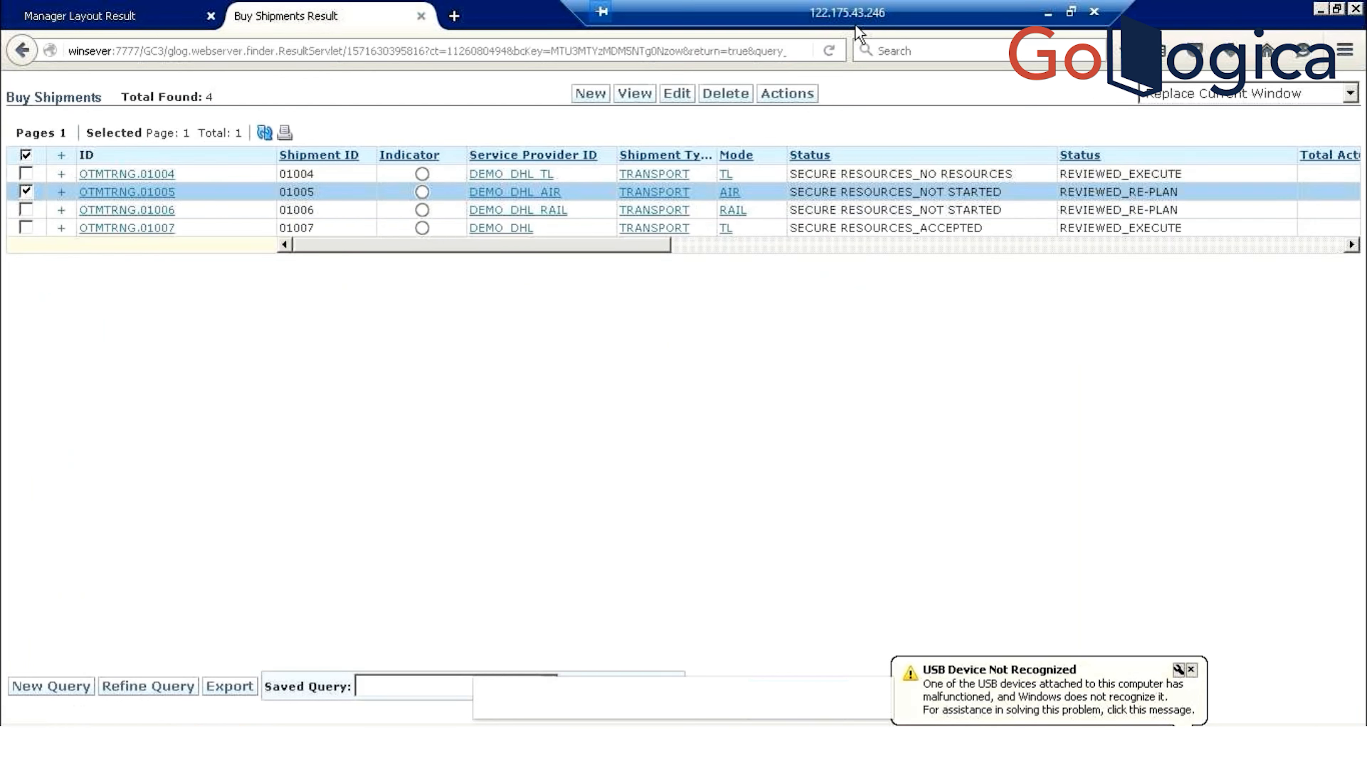
click(1210, 96)
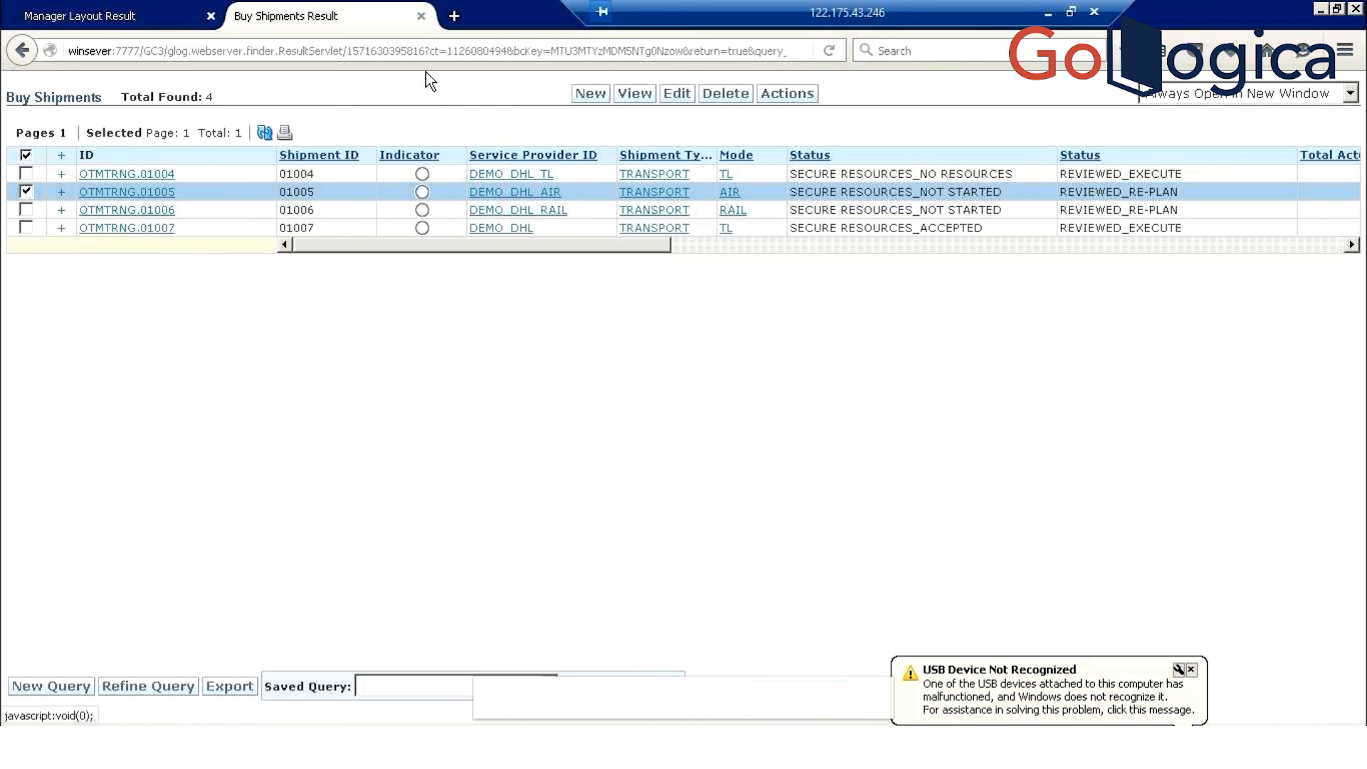
click(398, 51)
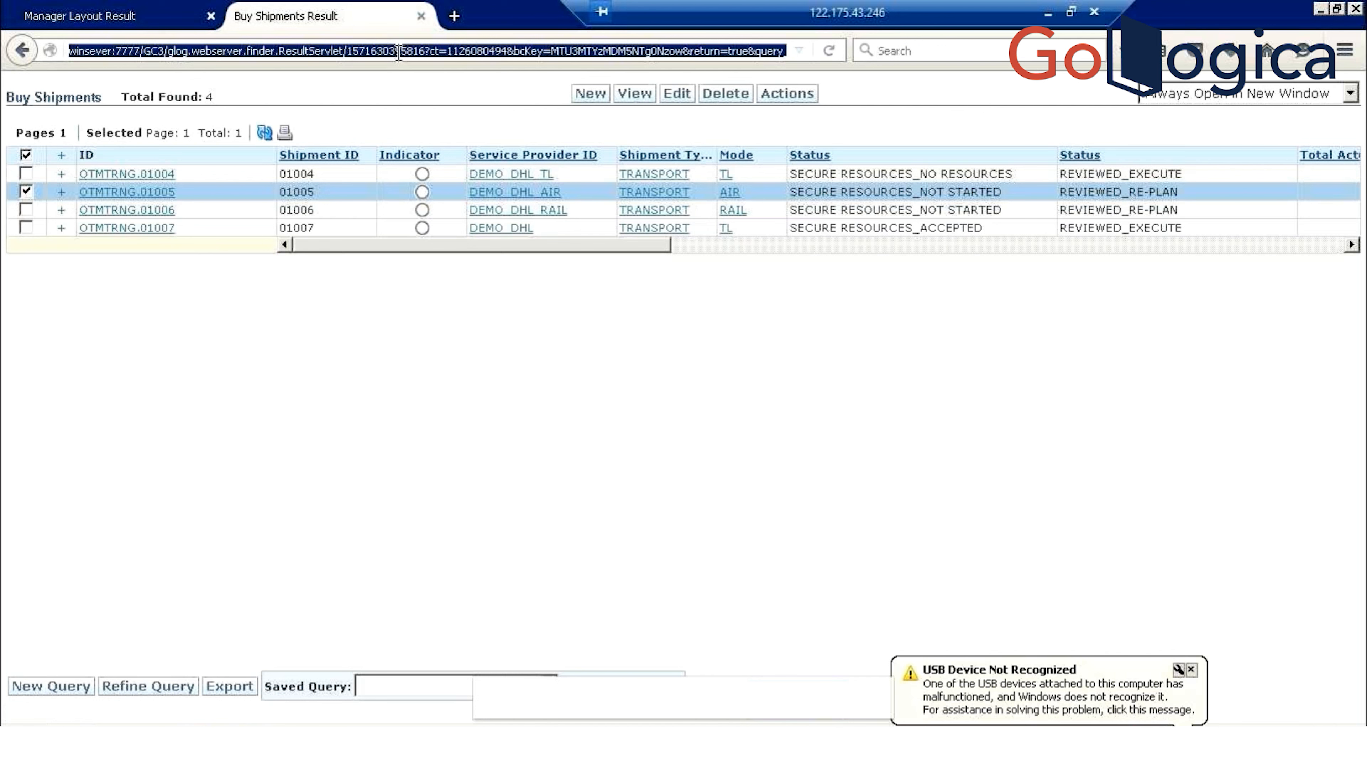
key(End)
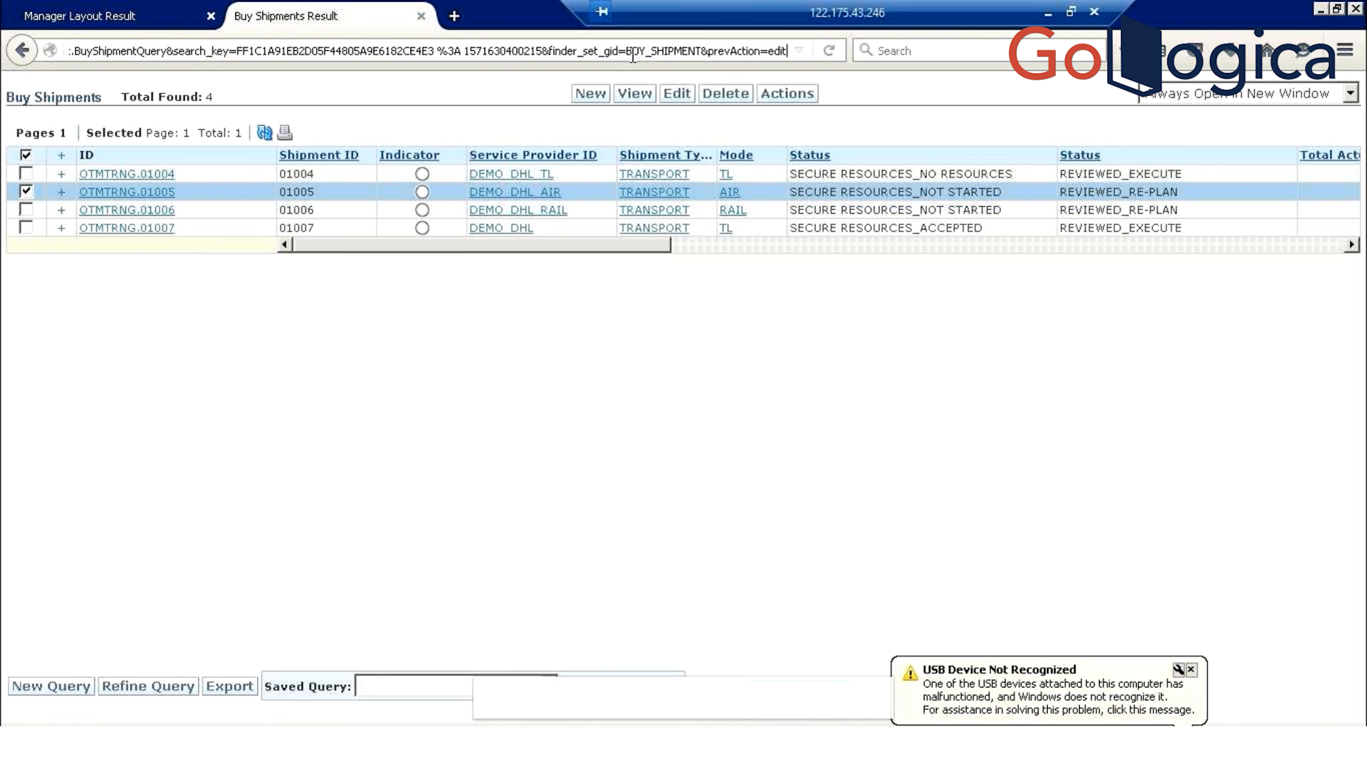
drag(632, 55, 700, 55)
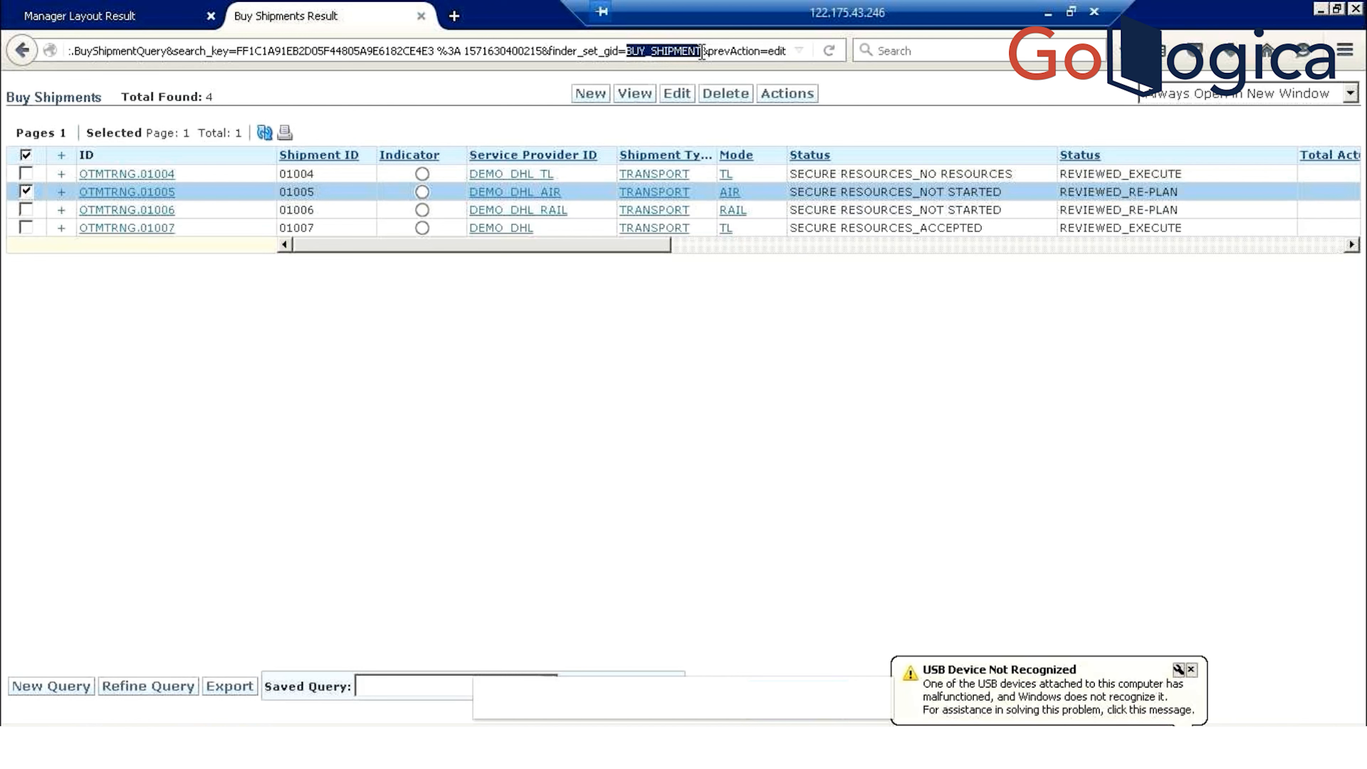
Return to the Manager Layout page and open the Screen Set Manager from the User Configuration group
click(77, 23)
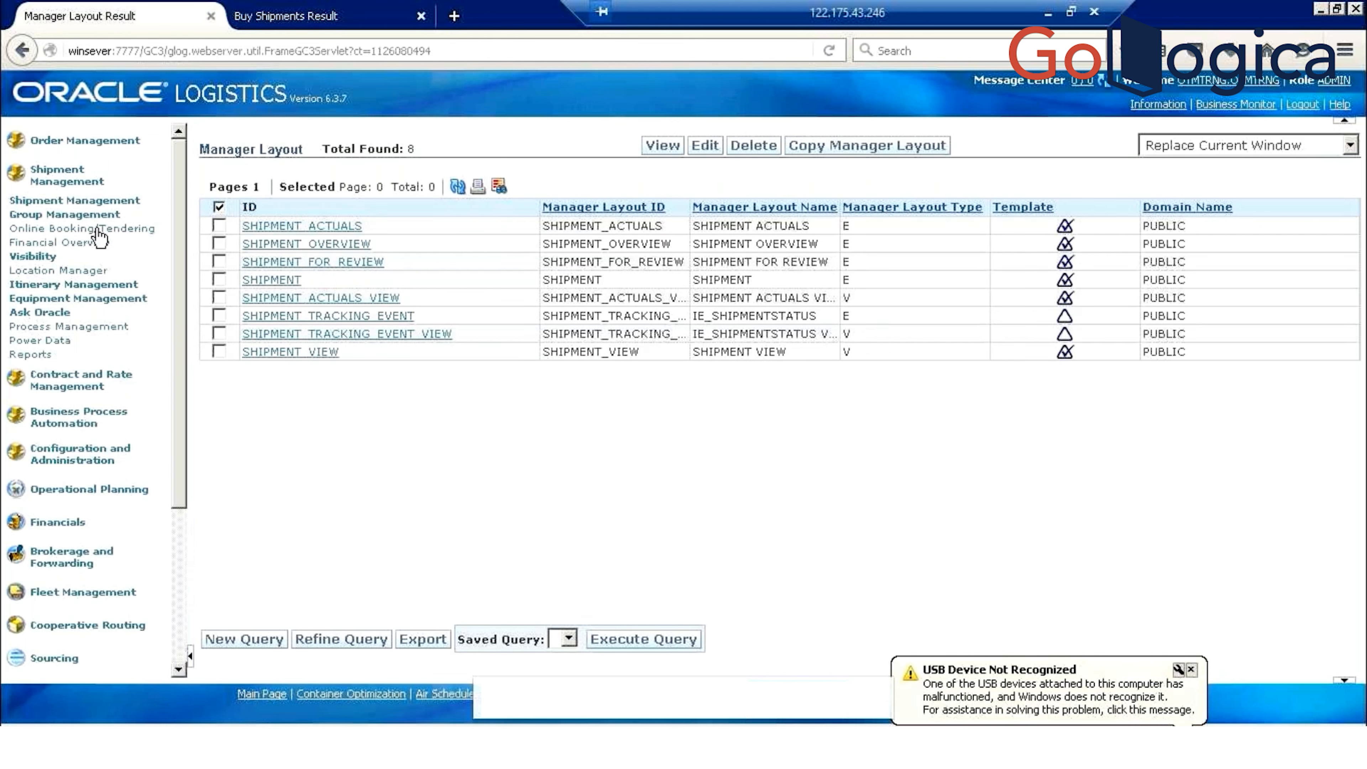
click(339, 20)
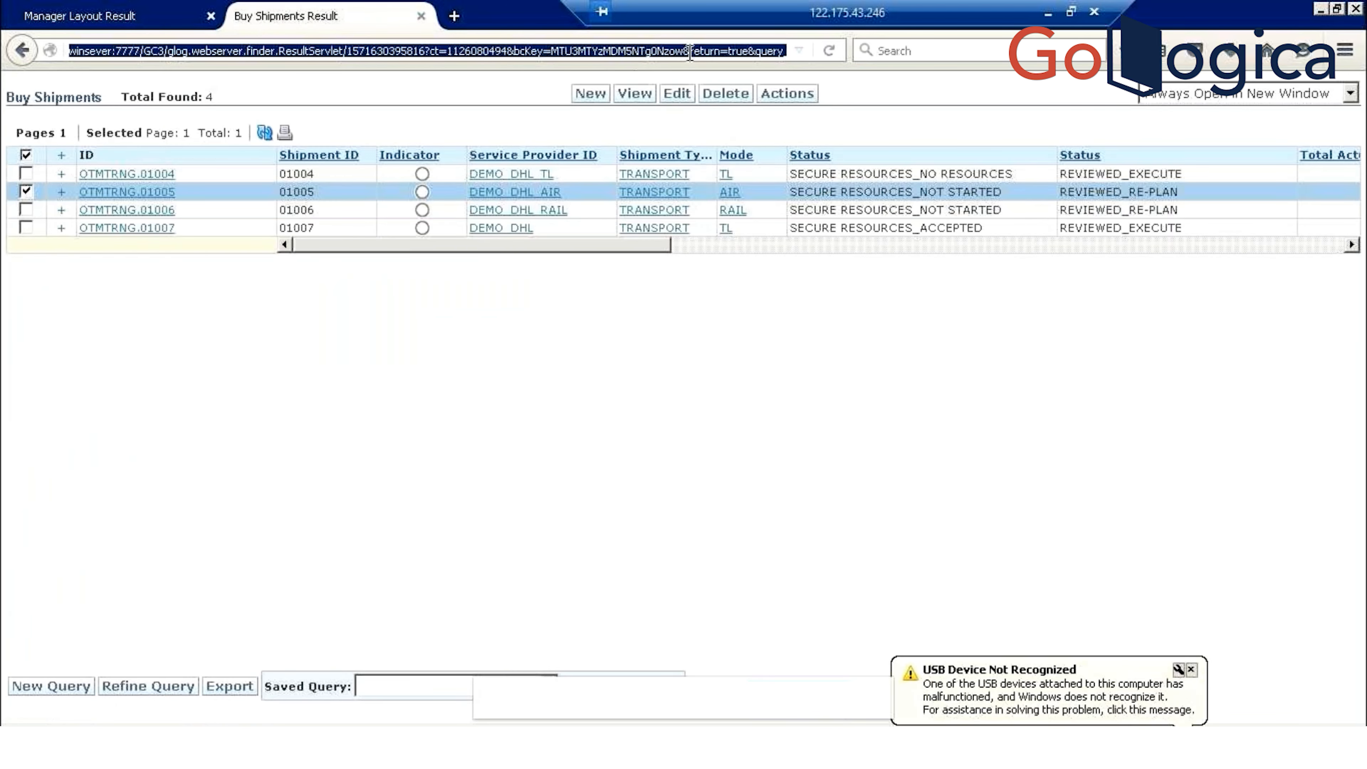
click(177, 10)
drag(34, 358, 177, 201)
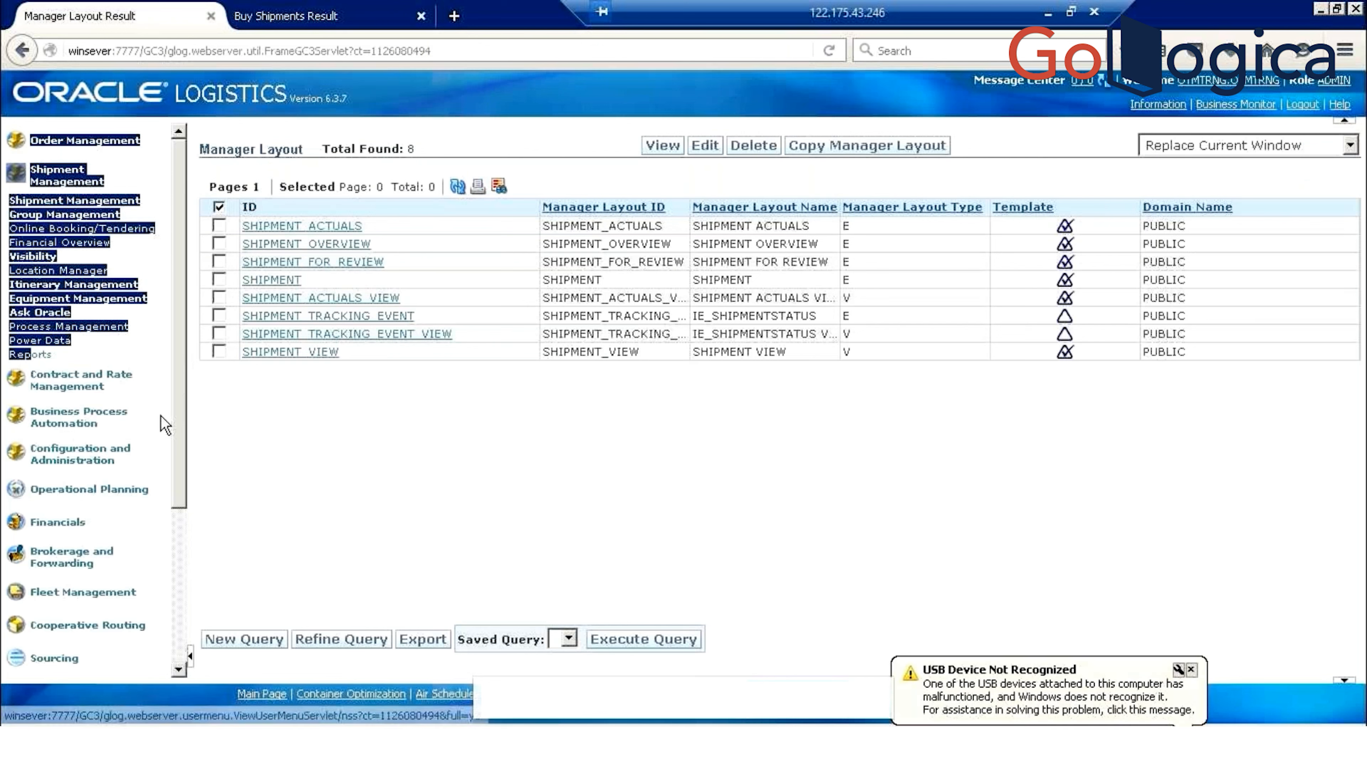
click(98, 446)
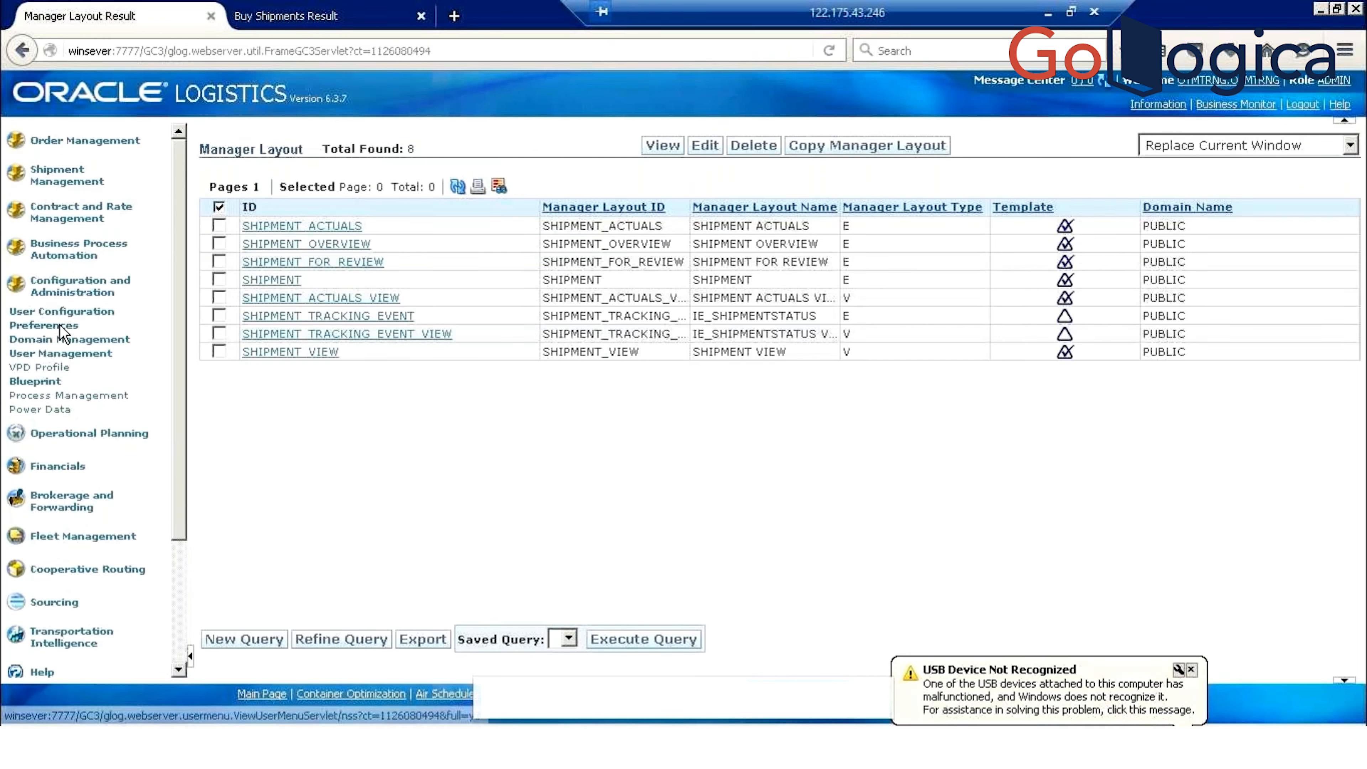
click(81, 313)
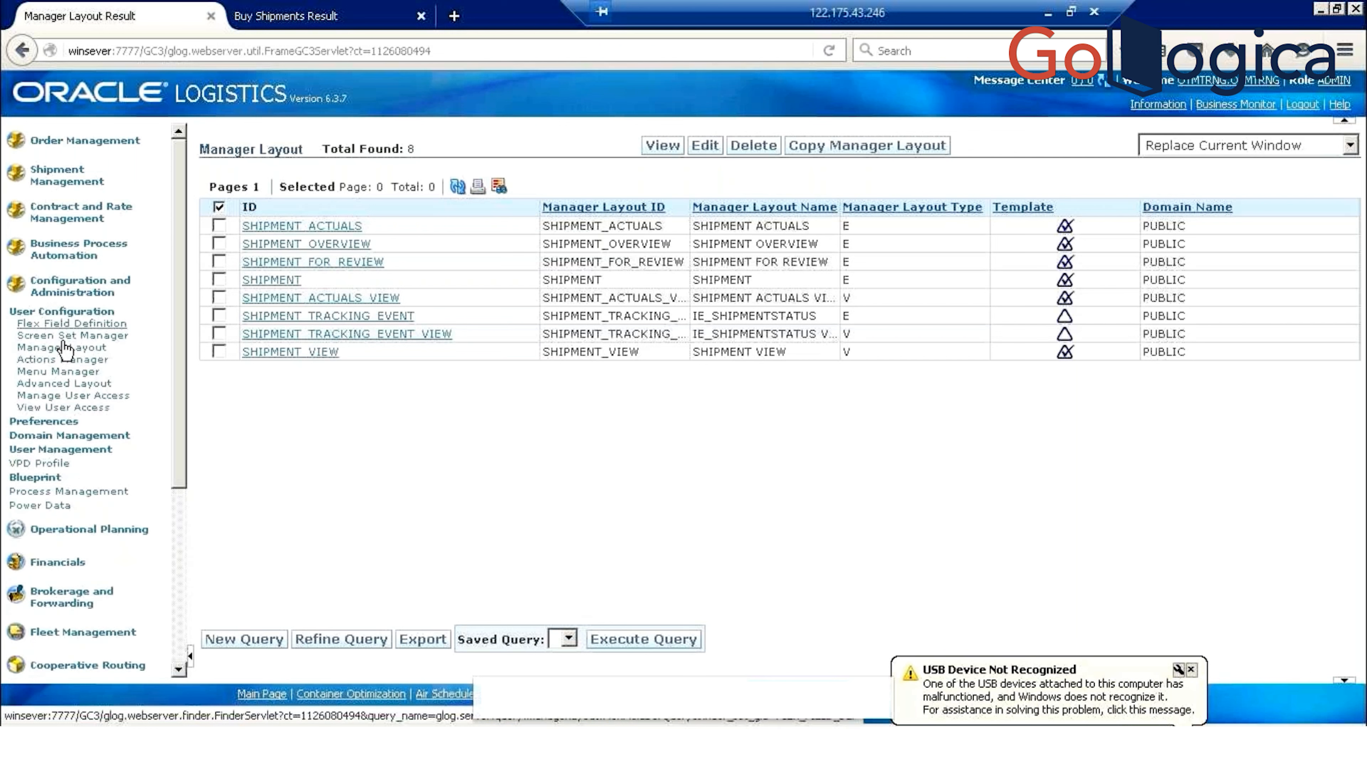
click(72, 336)
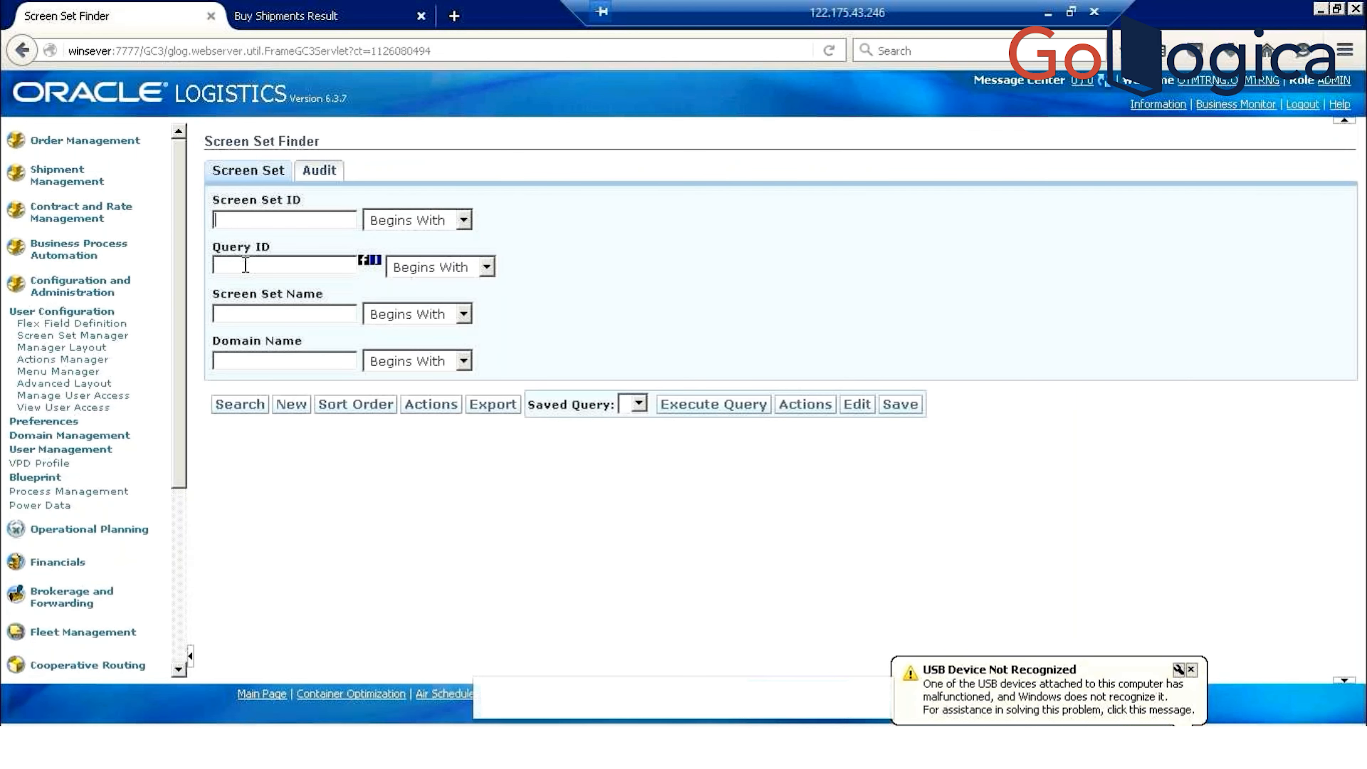
Search the screen sets for a Screen Set ID that begins with BUY_SHIPMENT
click(273, 221)
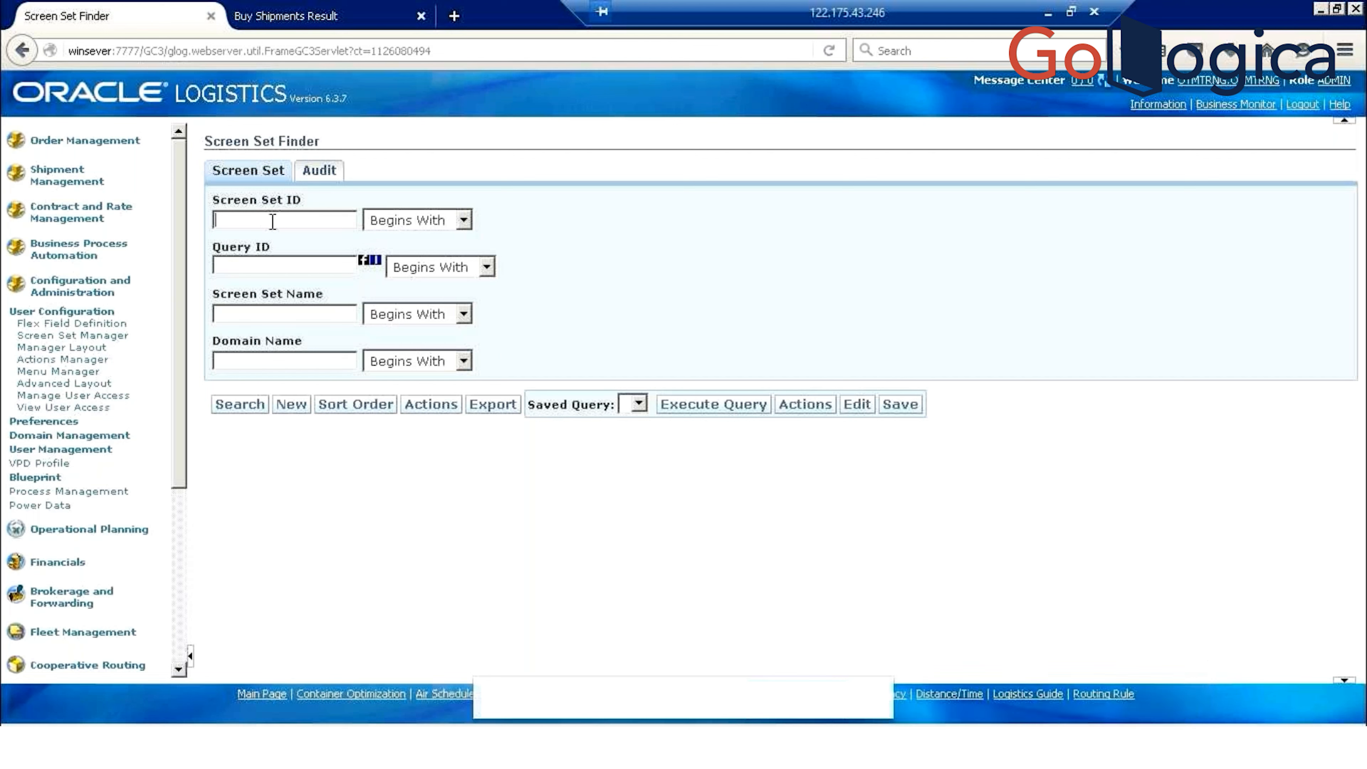
text(BUY_SHIPMENT)
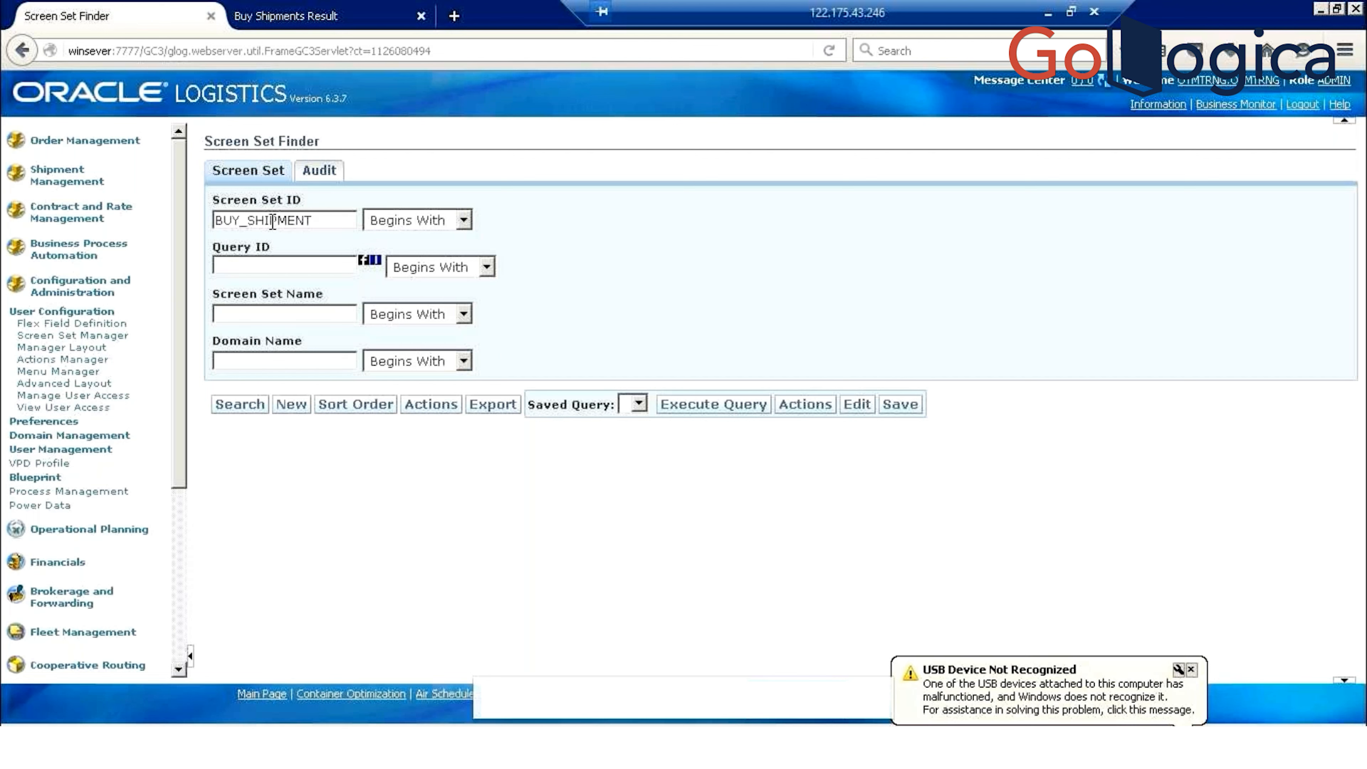
text(BUY_SHIPMENT)
key(Return)
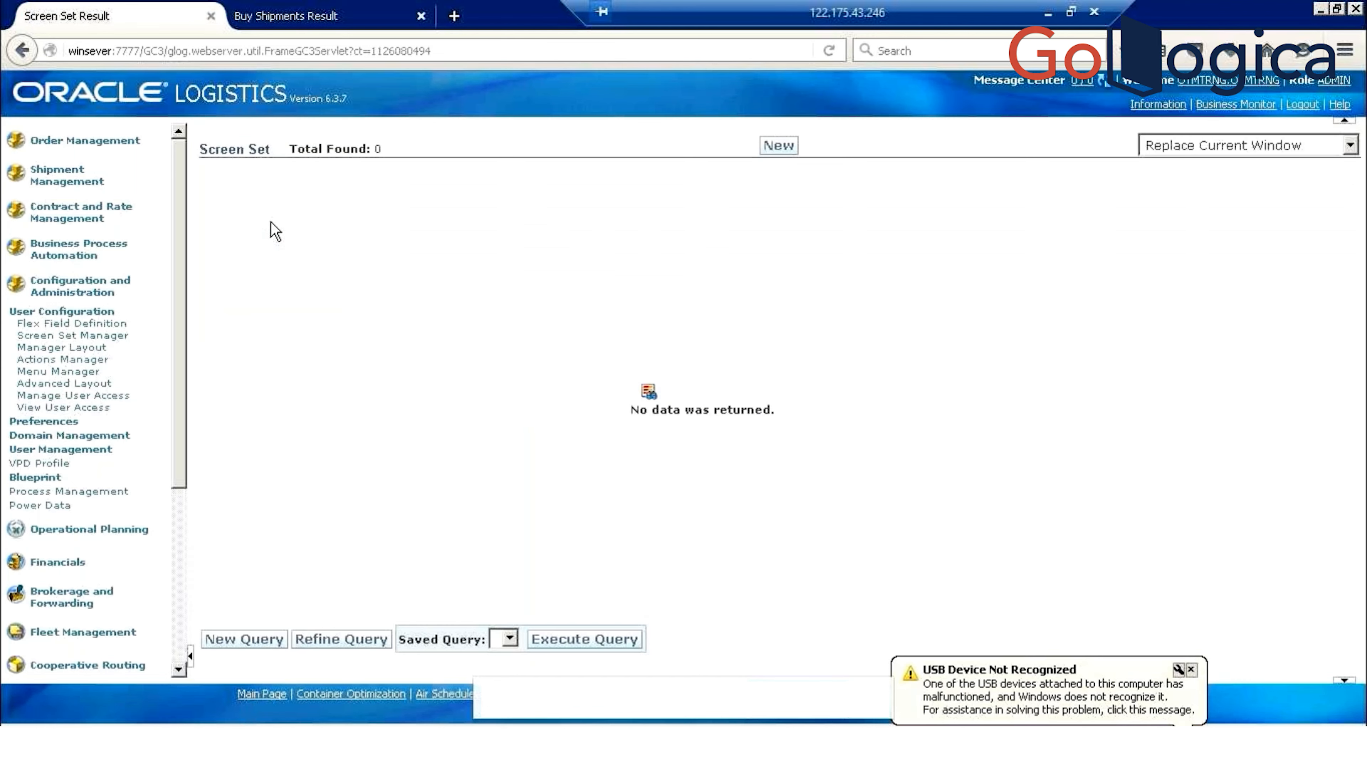
Open the BUY_SHIPMENT screen set through a new Screen Set ID query and view its General and Advanced search fields
click(258, 639)
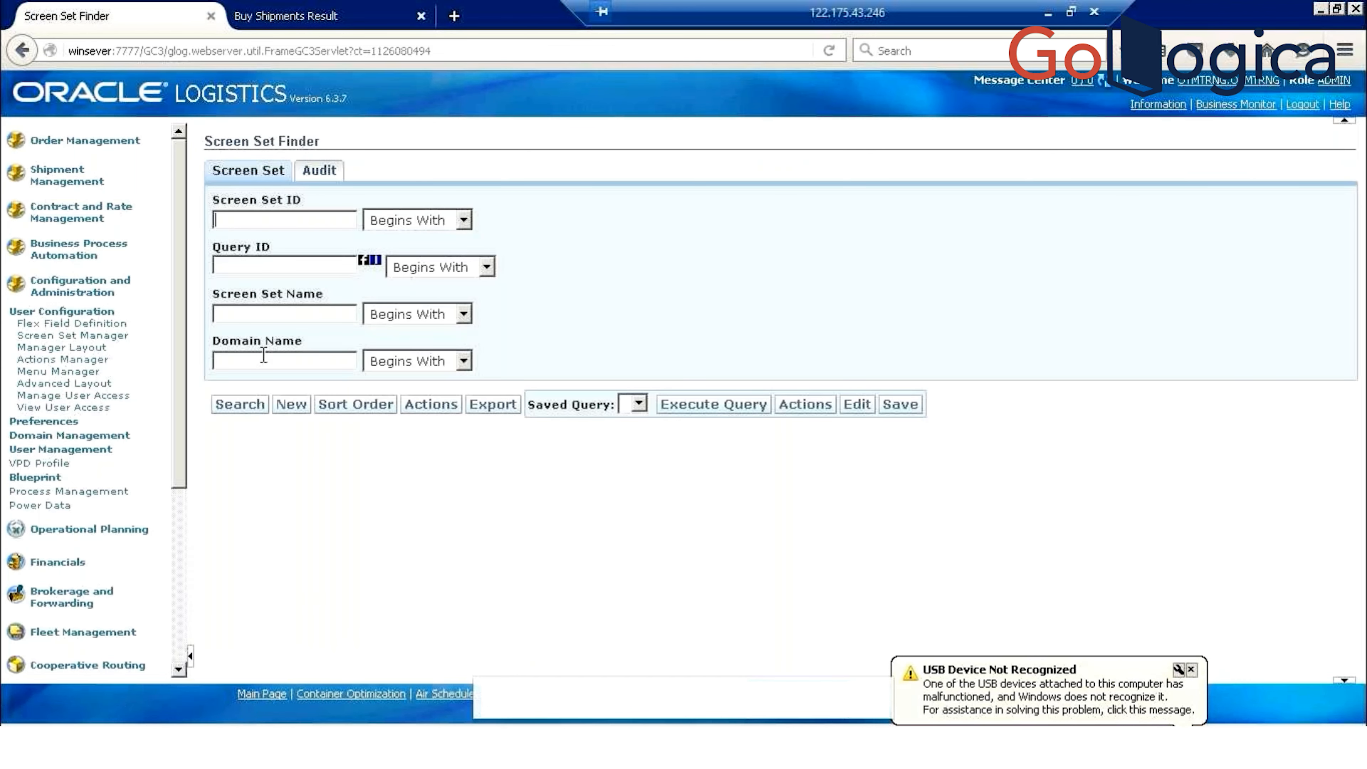
text(BUY_SHIPMENT)
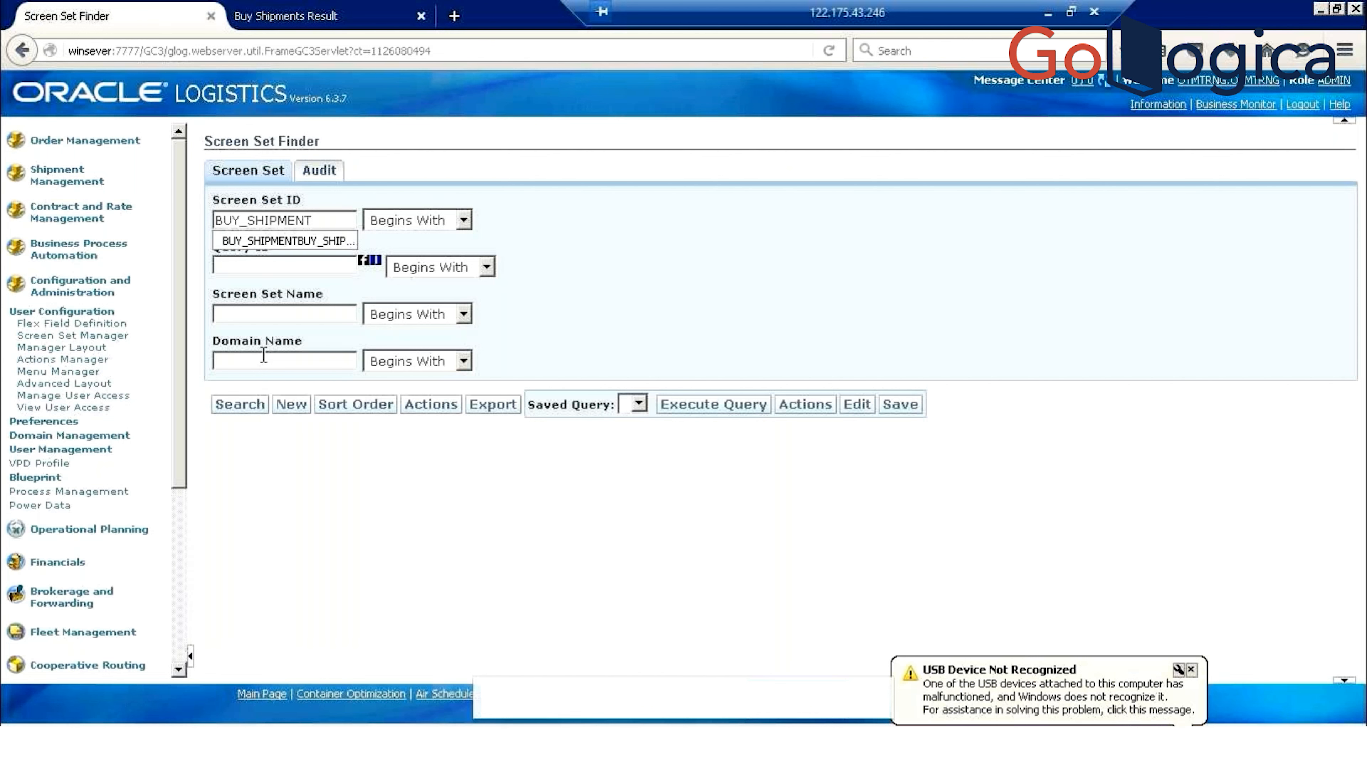
key(Return)
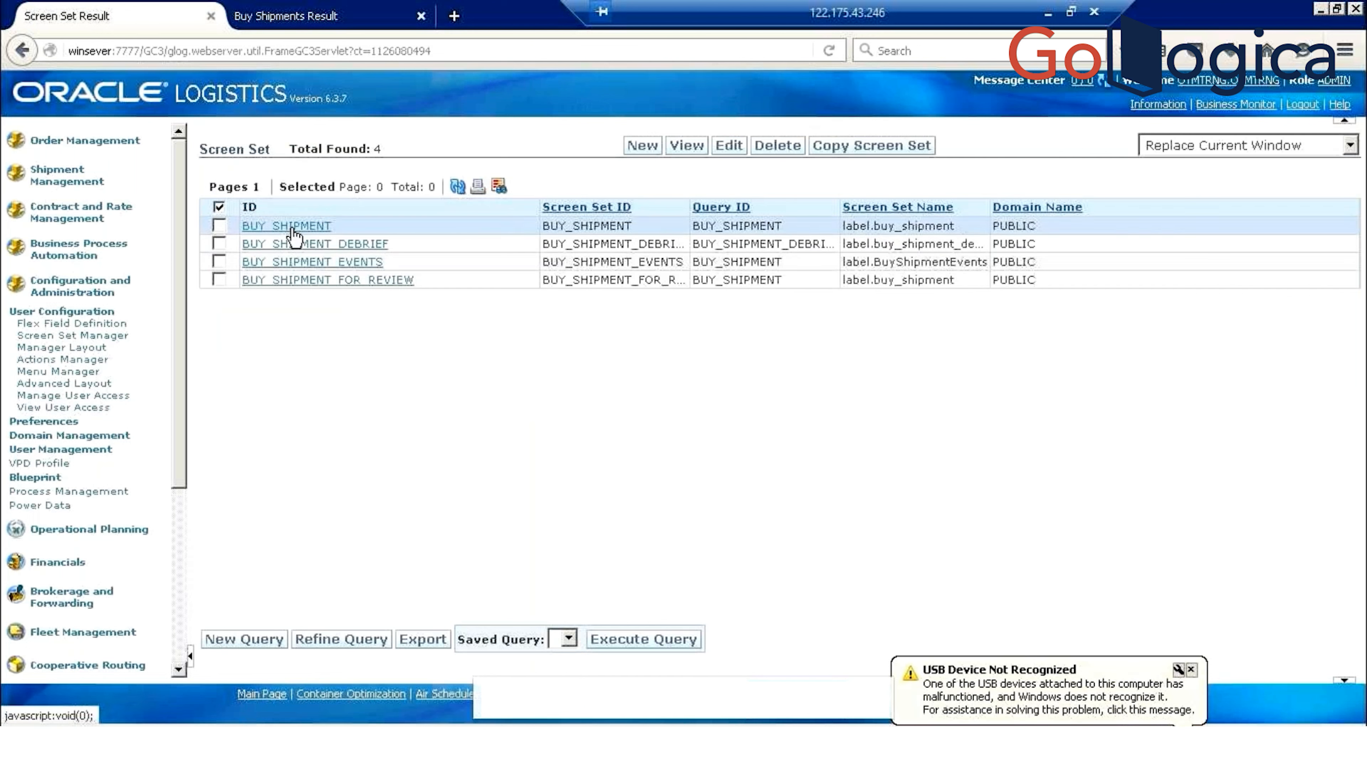
click(293, 229)
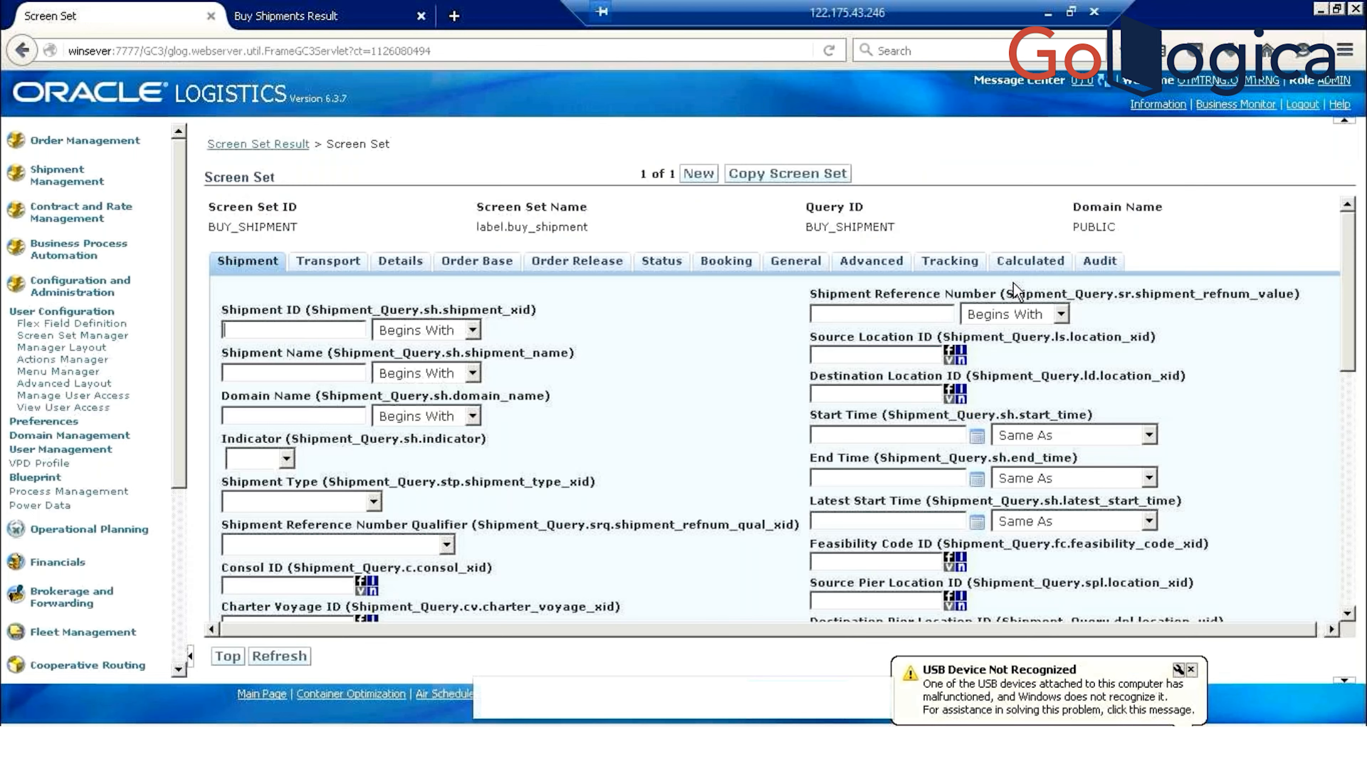
click(814, 265)
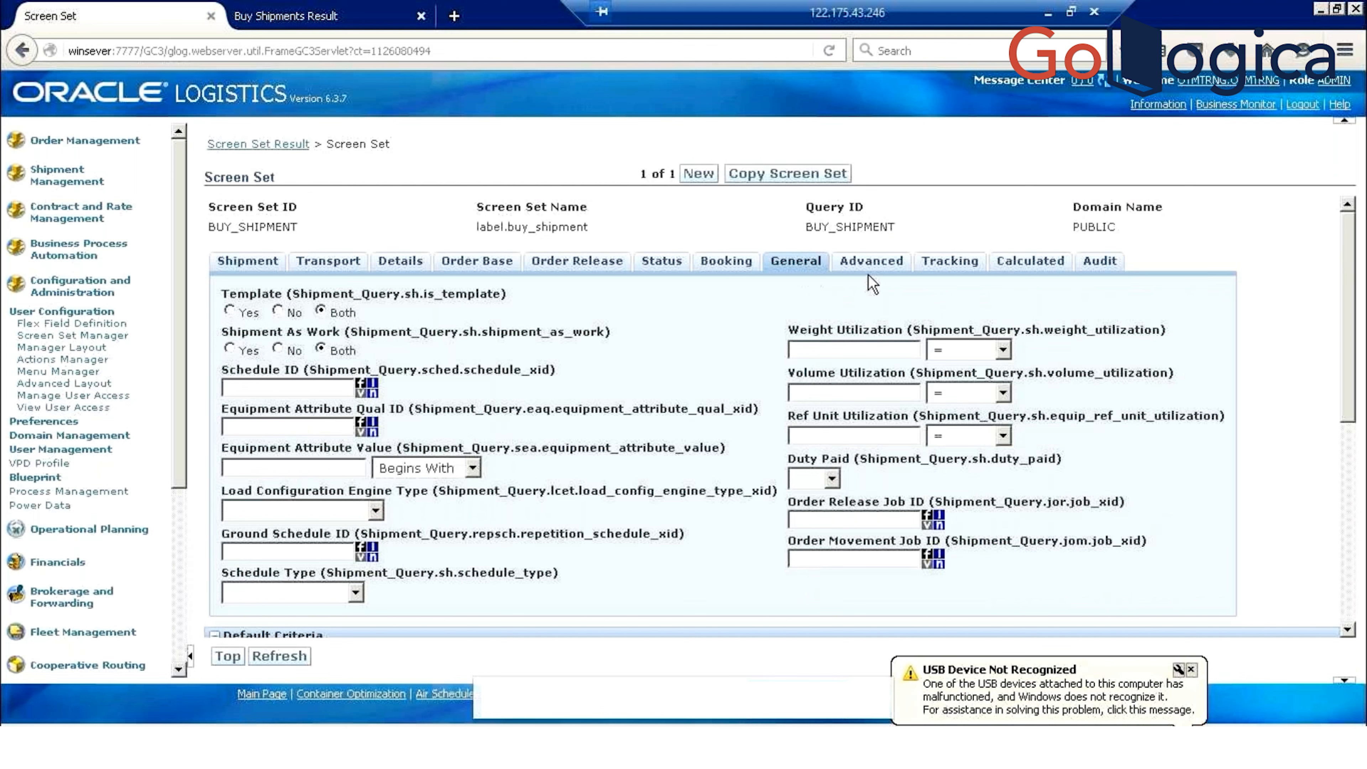
click(880, 256)
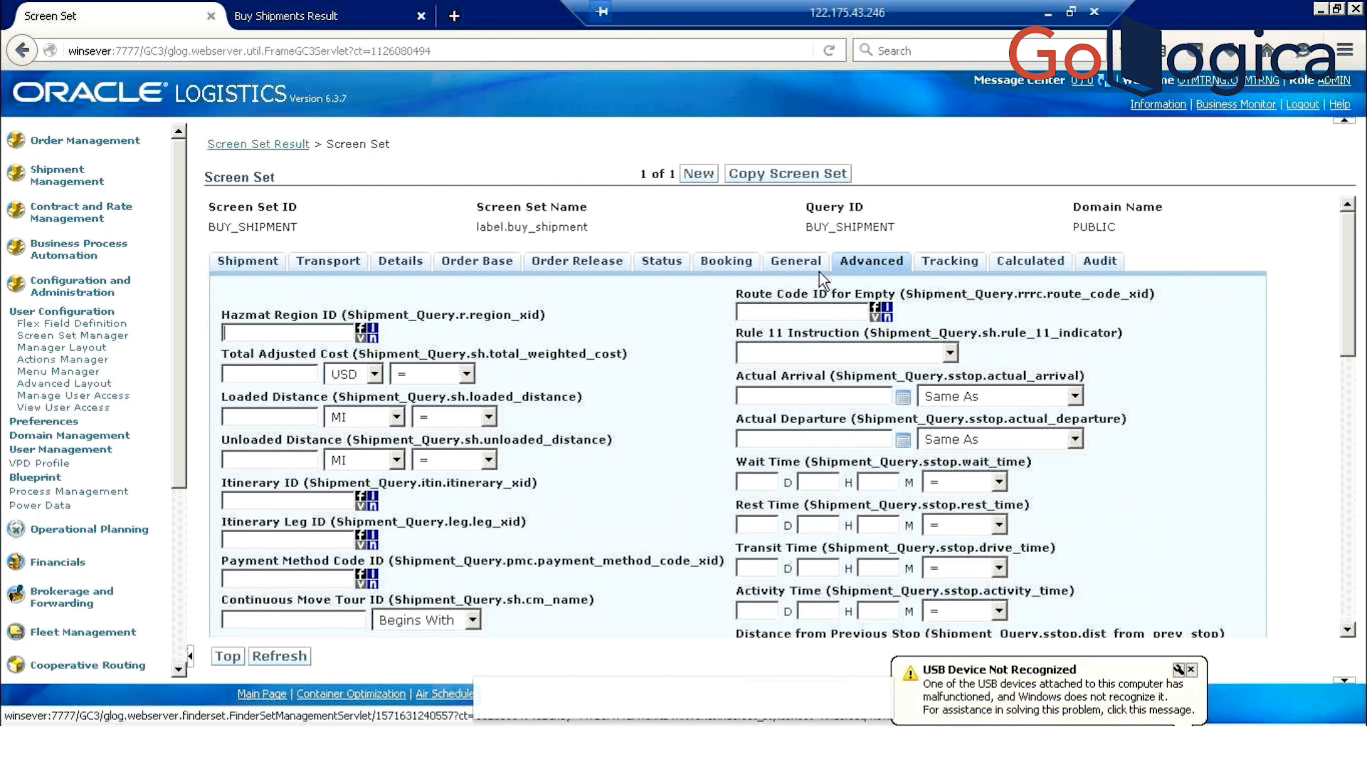
Copy the BUY_SHIPMENT screen set and give the copy the Screen Set ID TEST
click(791, 186)
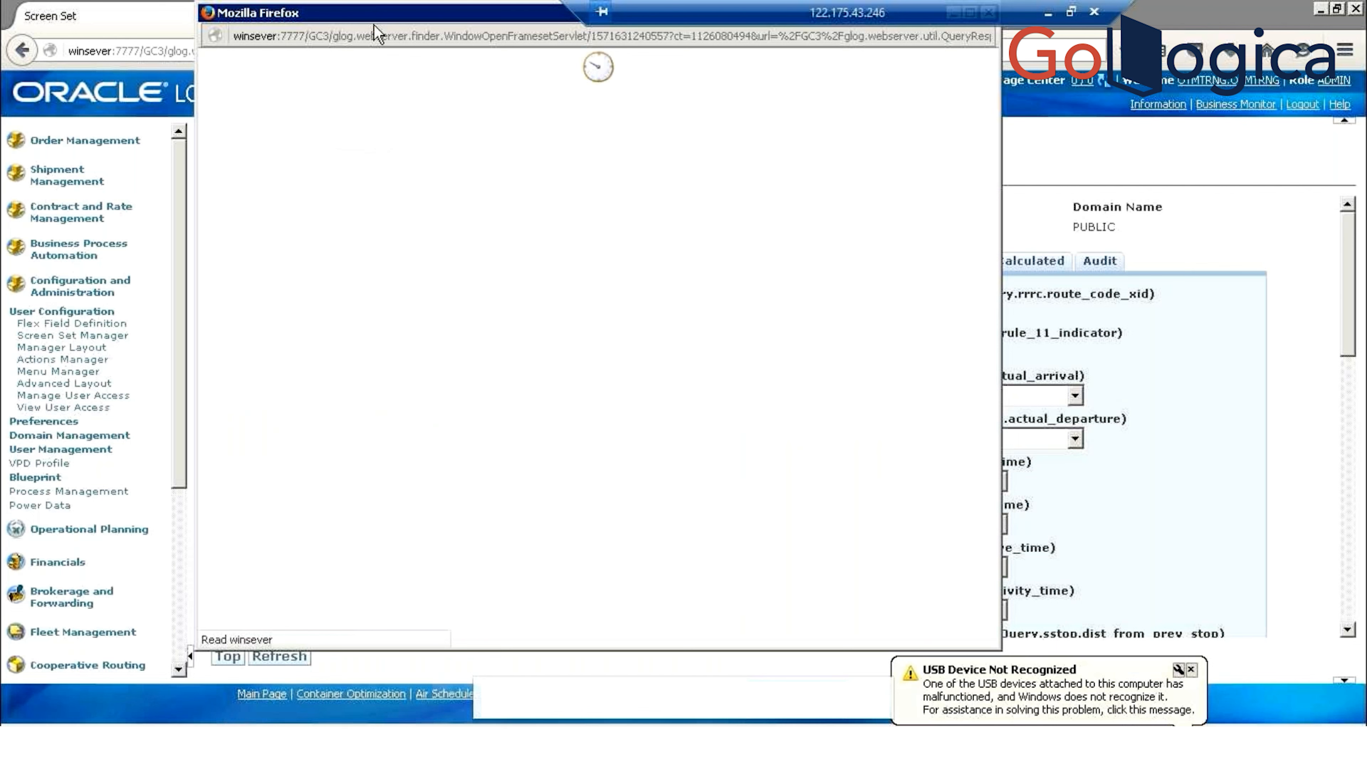
drag(374, 25, 375, 36)
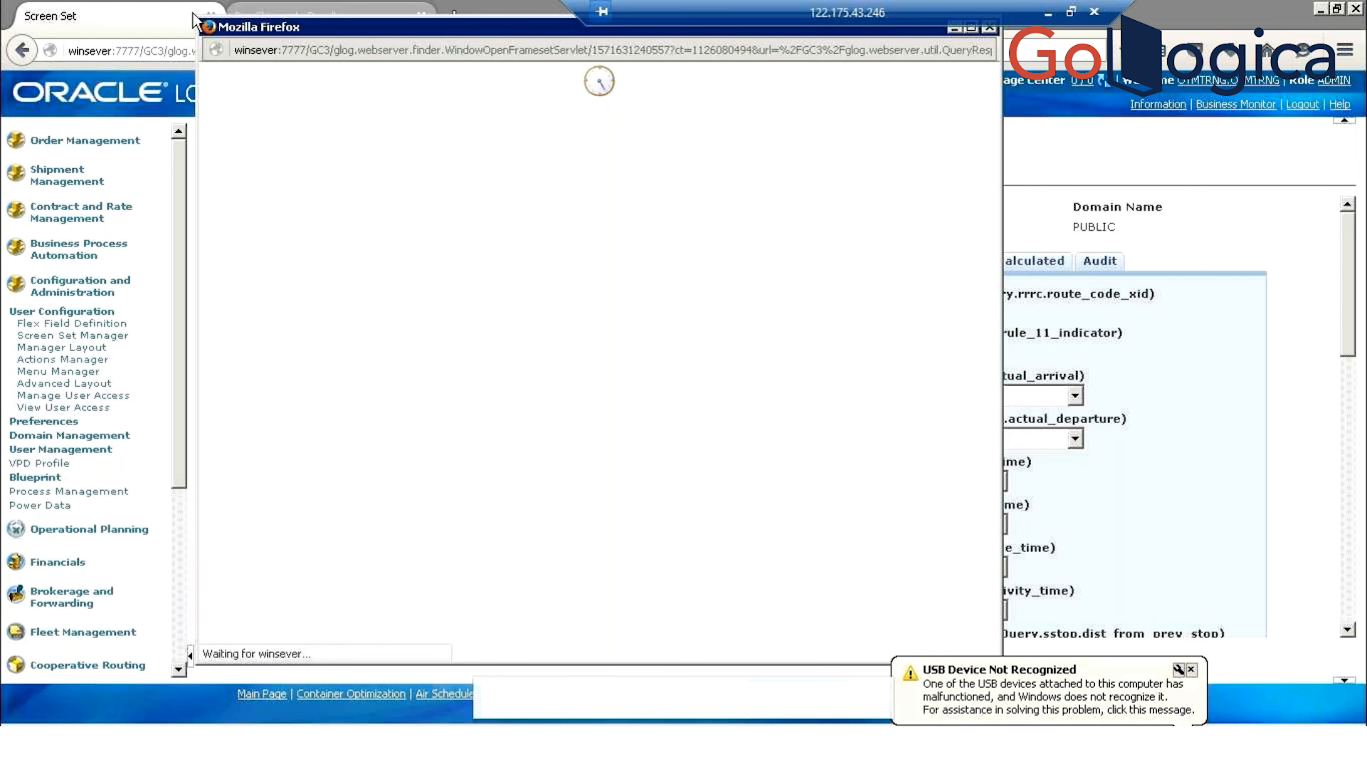
click(337, 201)
text(TEST)
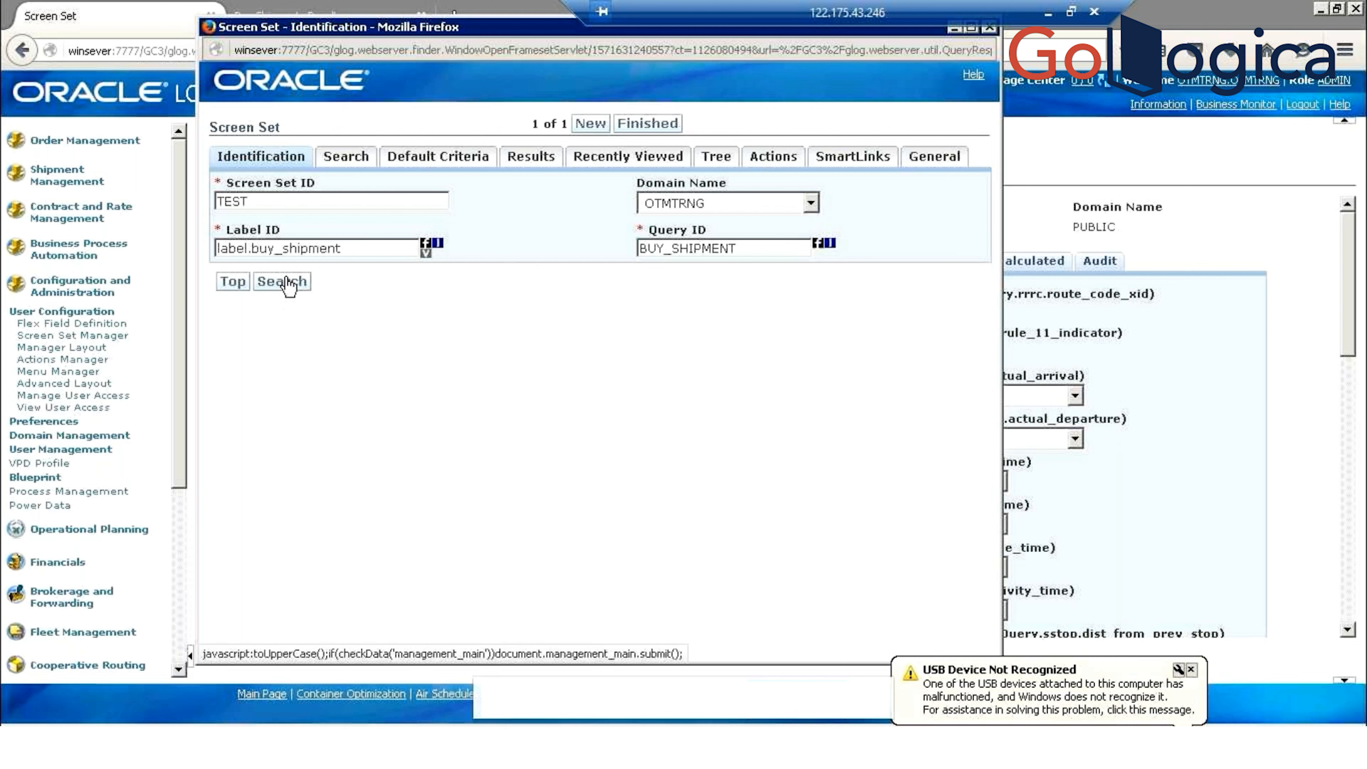
Start a new query from the Buy Shipments results to bring up the Buy Shipments Finder for comparison
key(alt+Tab)
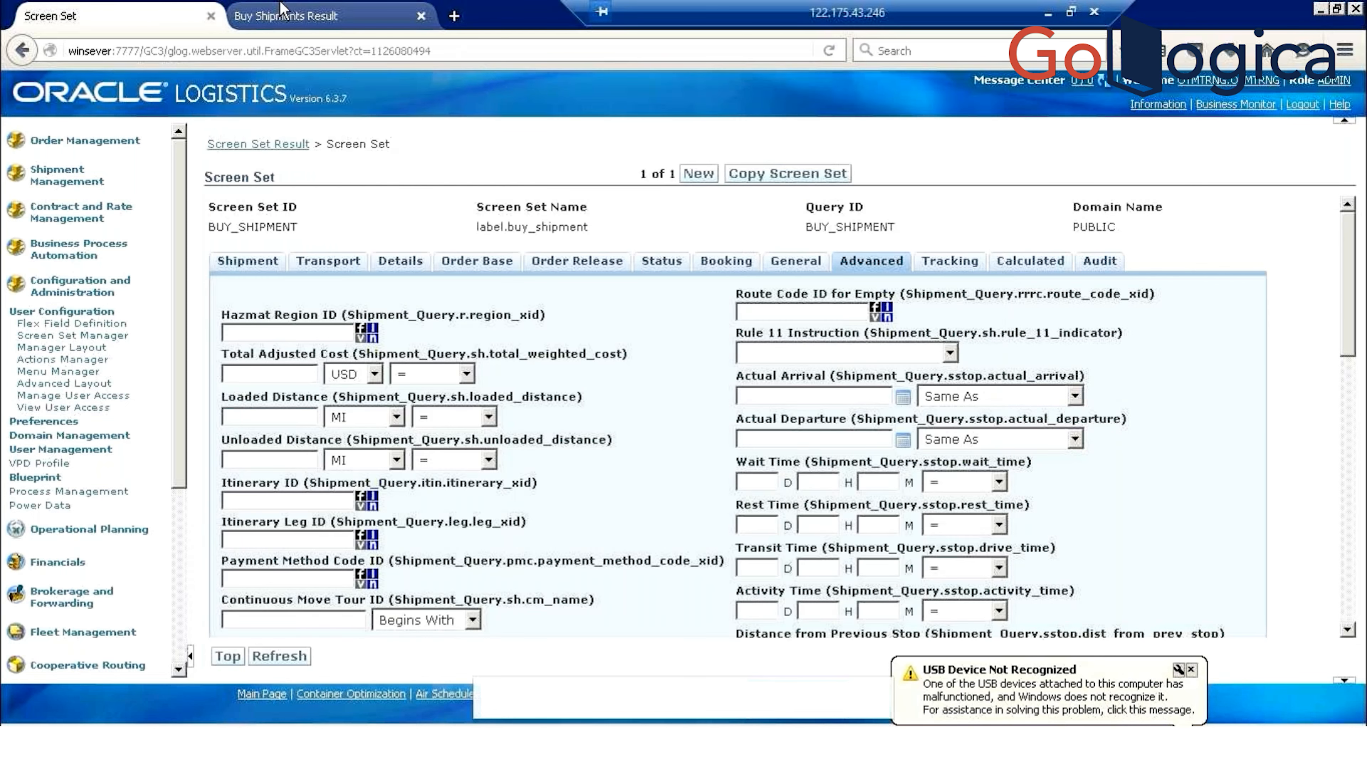
click(281, 8)
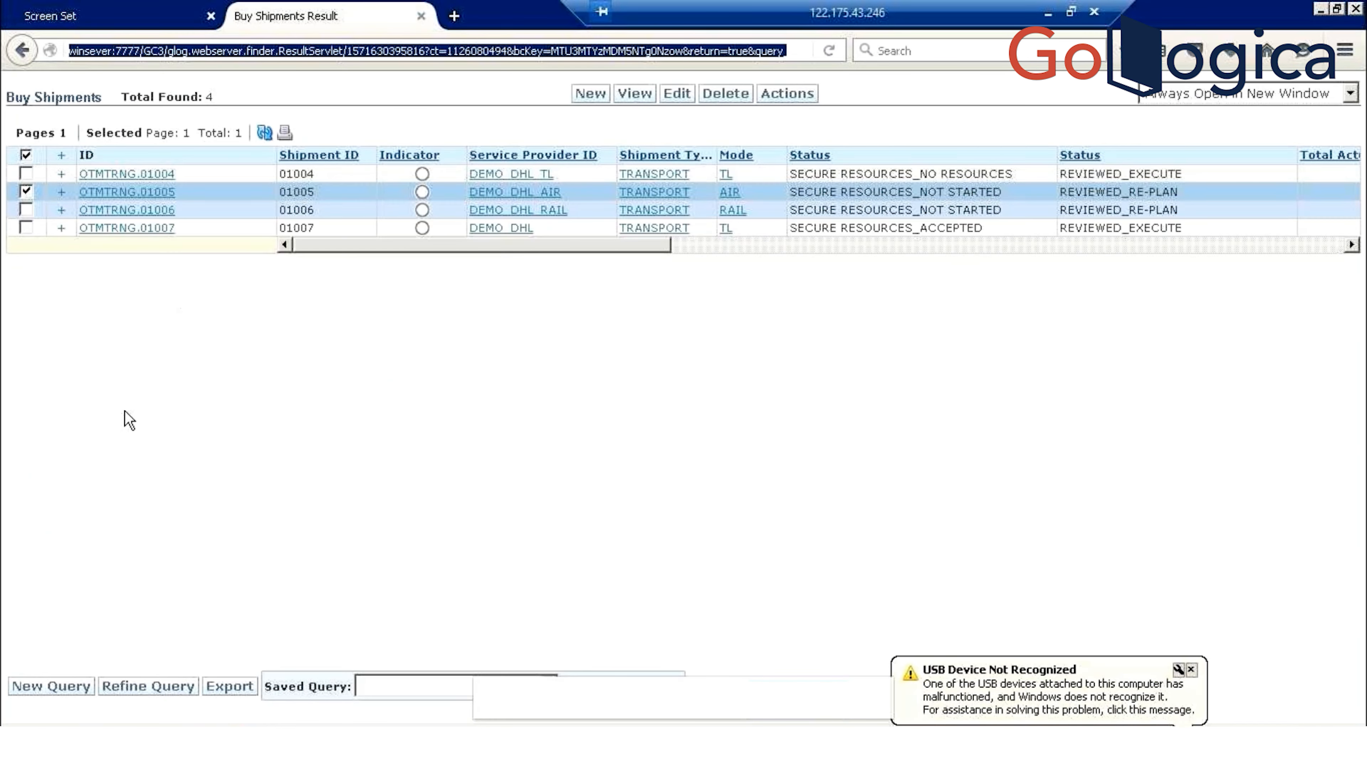
click(56, 691)
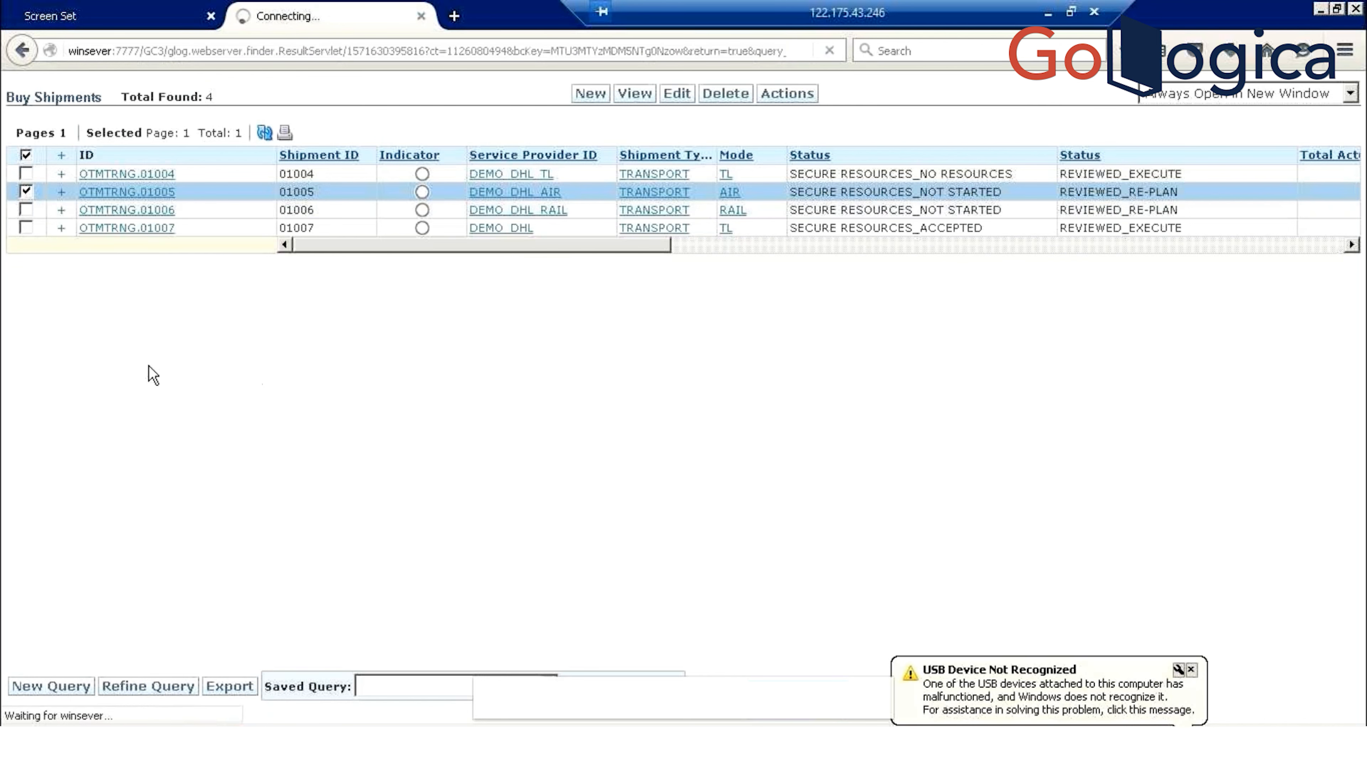
click(62, 7)
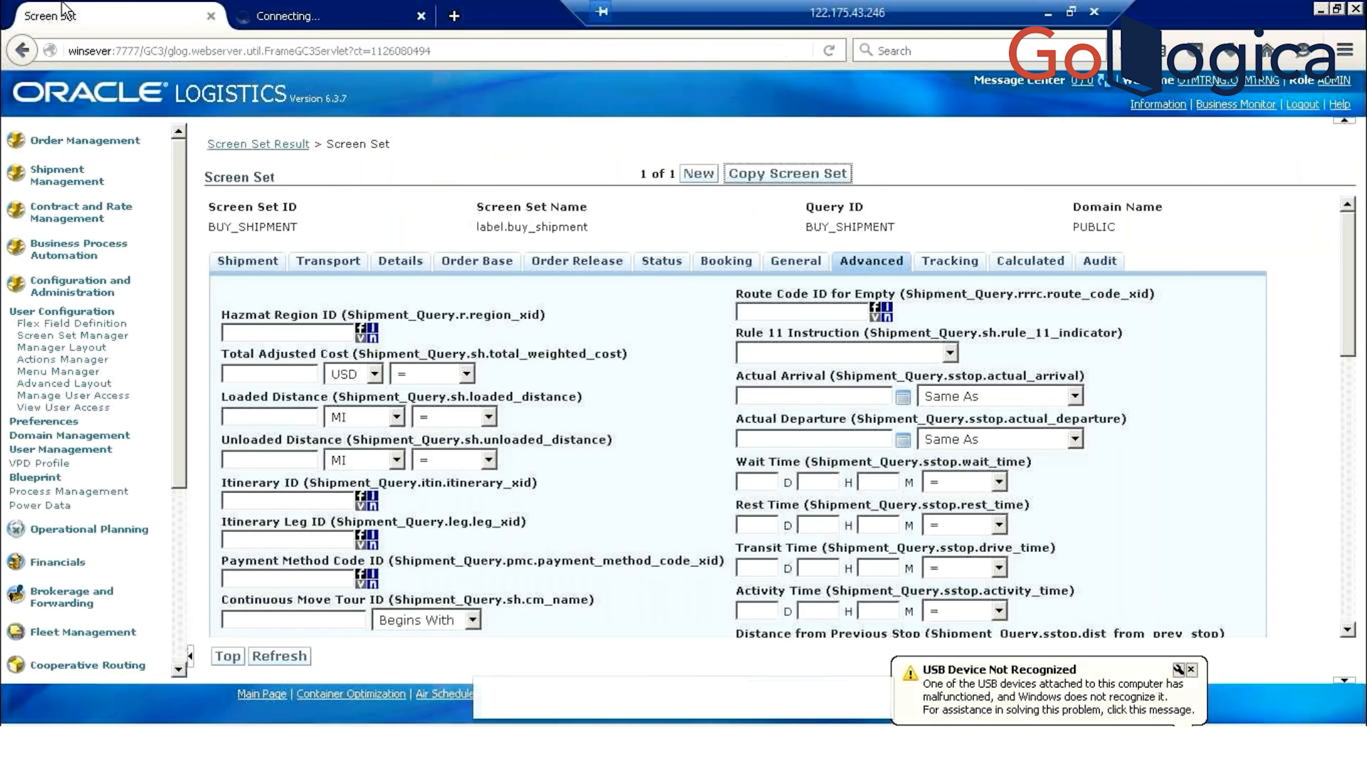
click(289, 7)
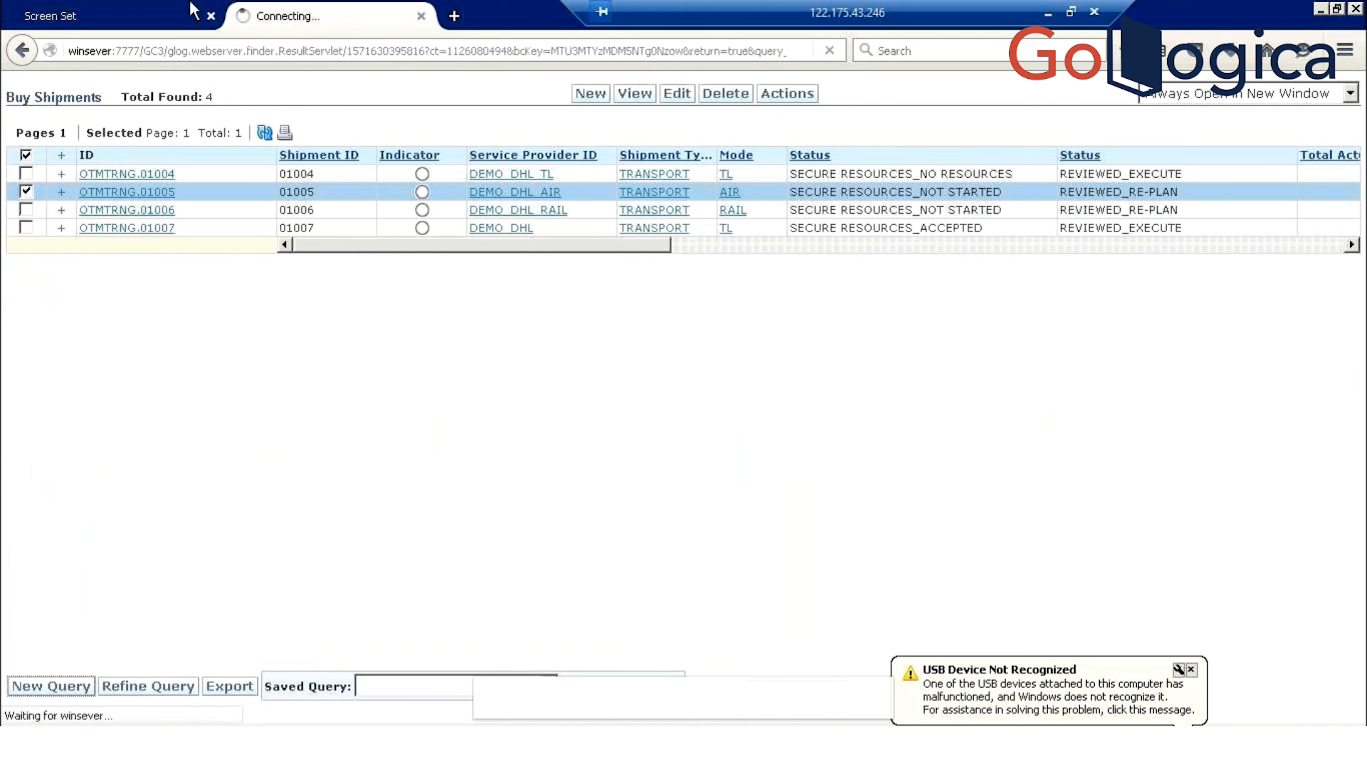
click(118, 10)
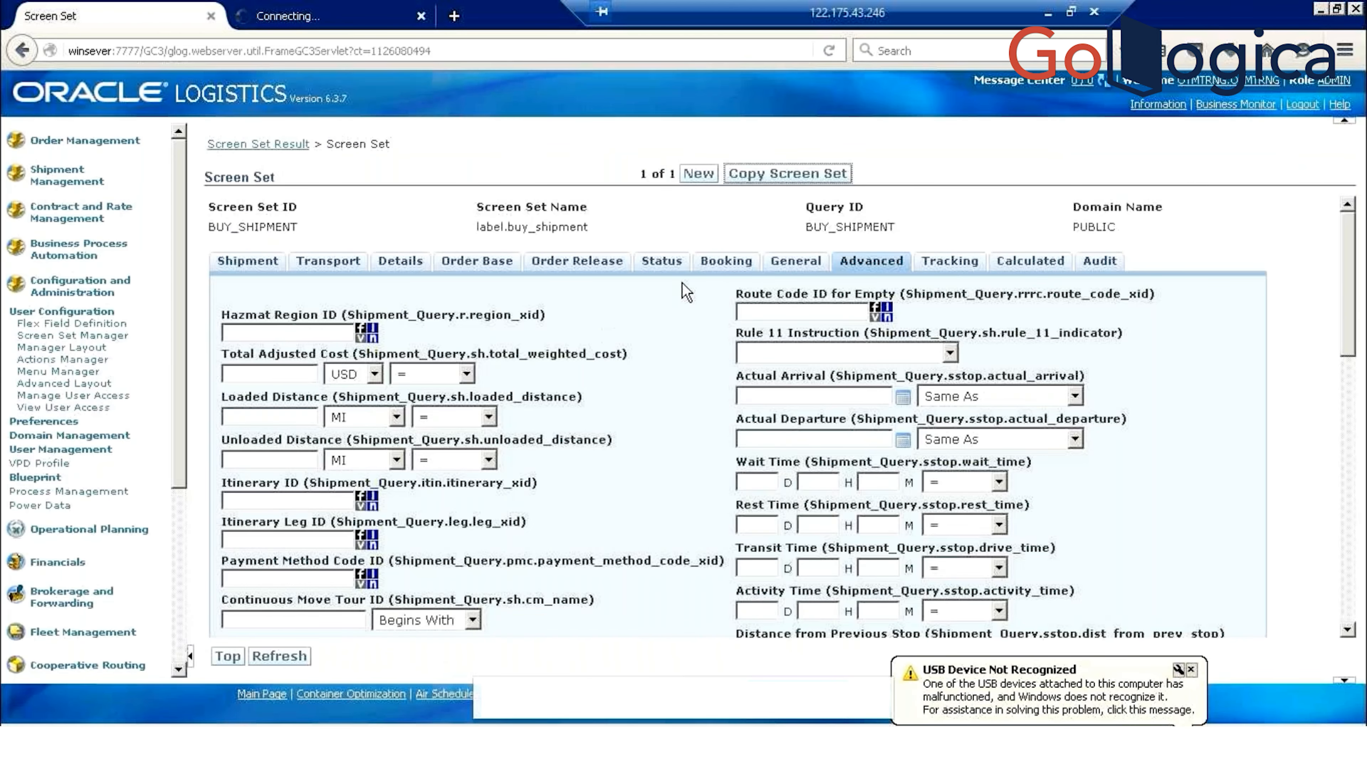
key(alt+Tab)
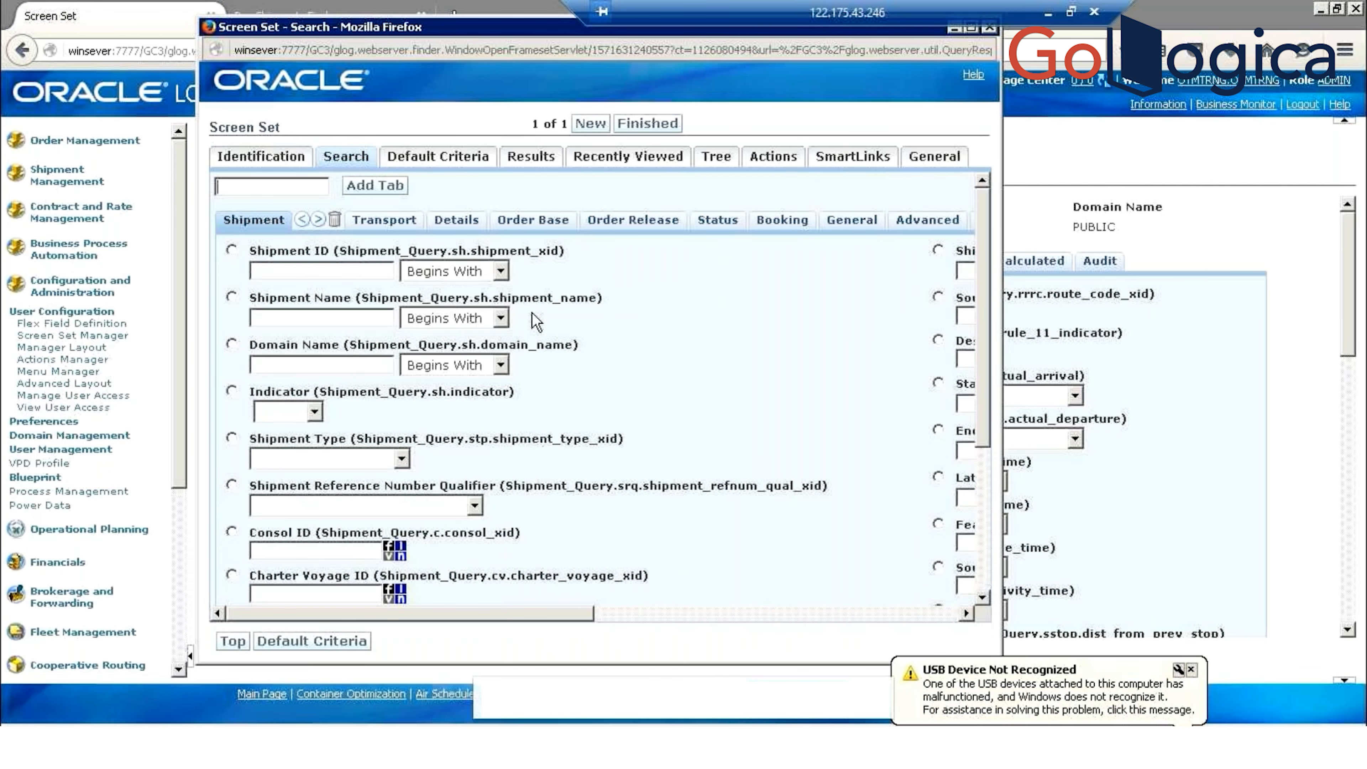
key(alt+Tab)
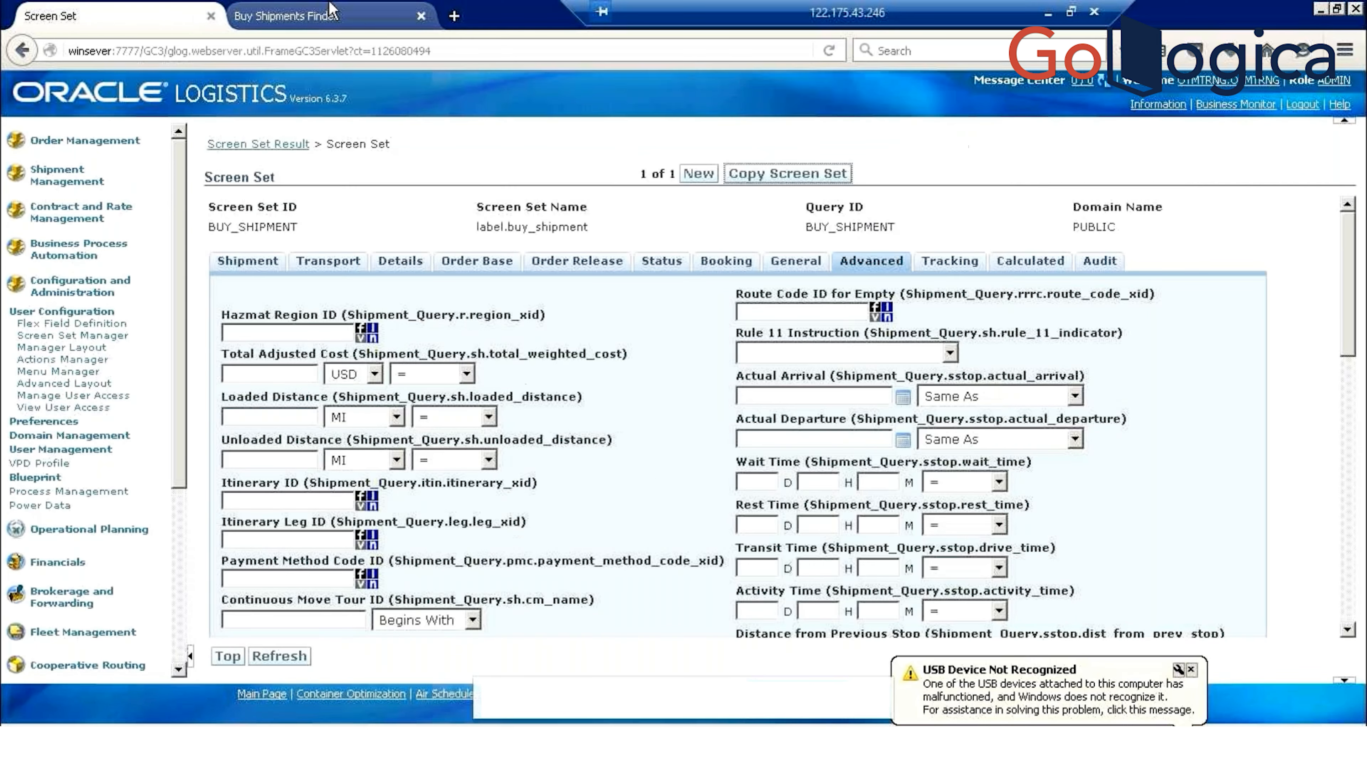
click(327, 9)
Compare the Shipment fields of the Buy Shipments Finder with the Search layout of the TEST screen set
key(alt+Tab)
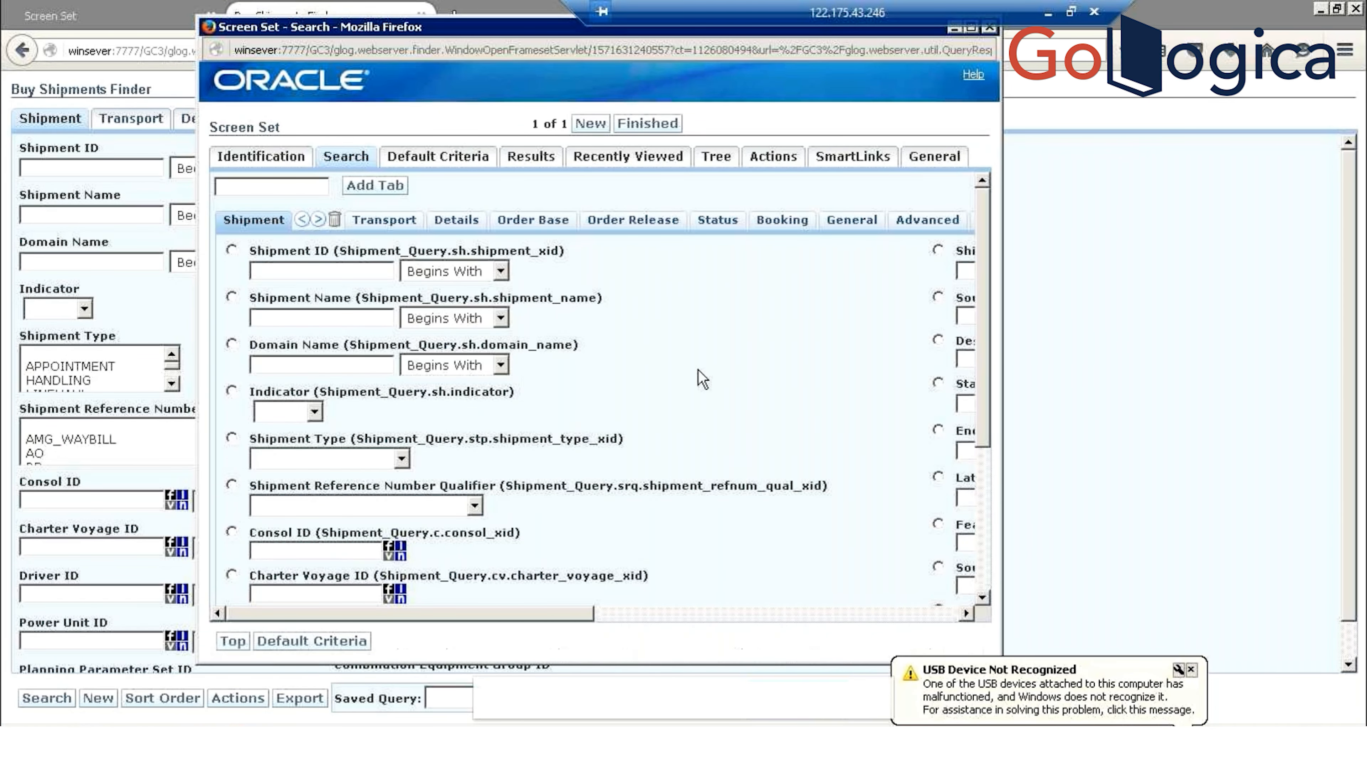
key(alt+Tab)
key(alt+Tab)
key(alt+Tab)
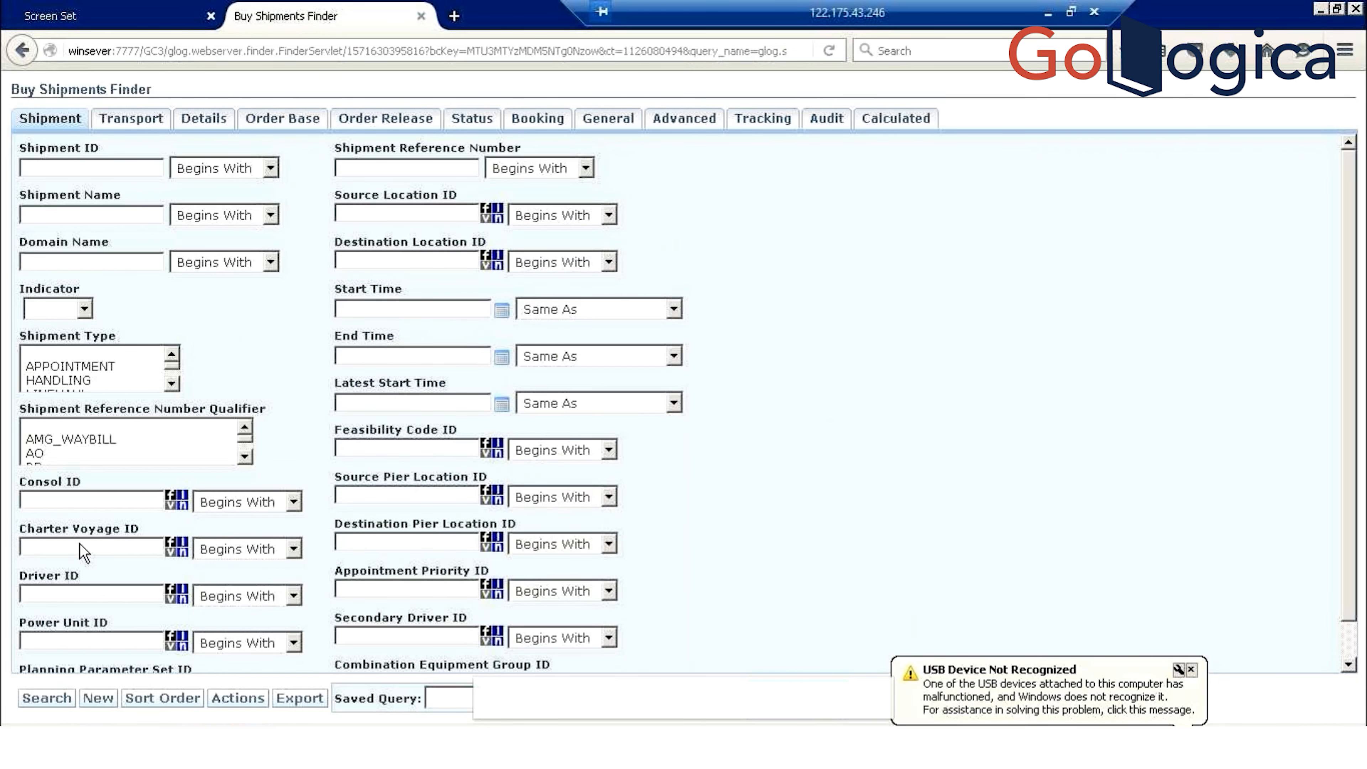
key(alt+Tab)
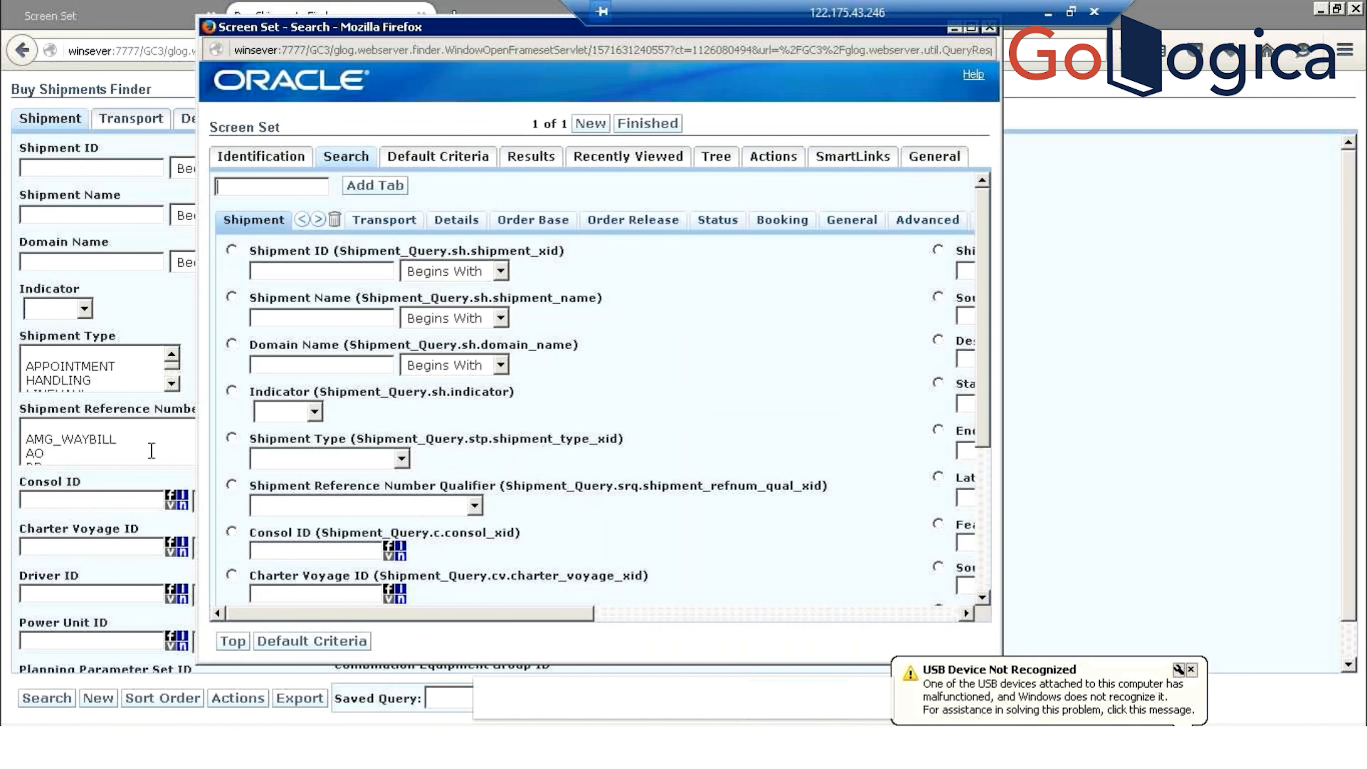
key(alt+Tab)
key(alt+Tab)
click(107, 377)
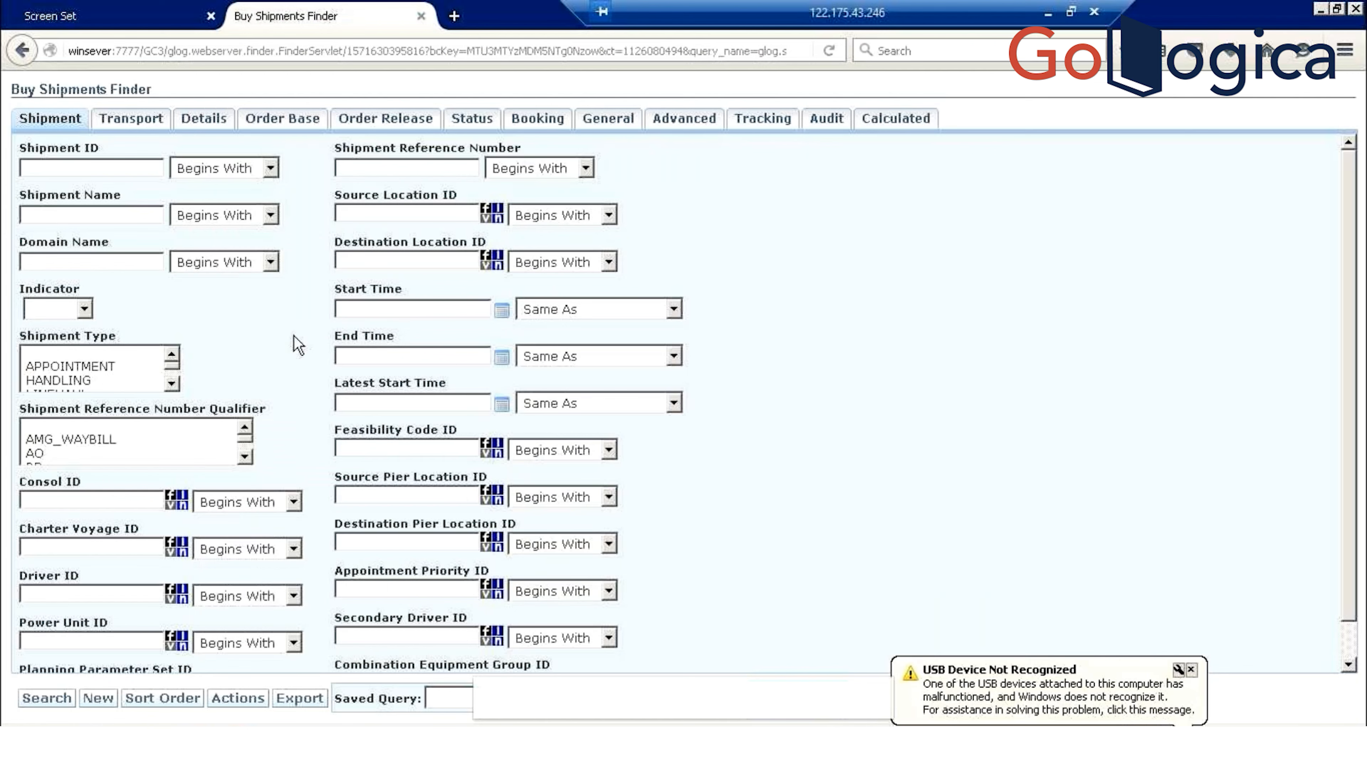
key(alt+Tab)
key(alt+Tab)
key(alt+Tab)
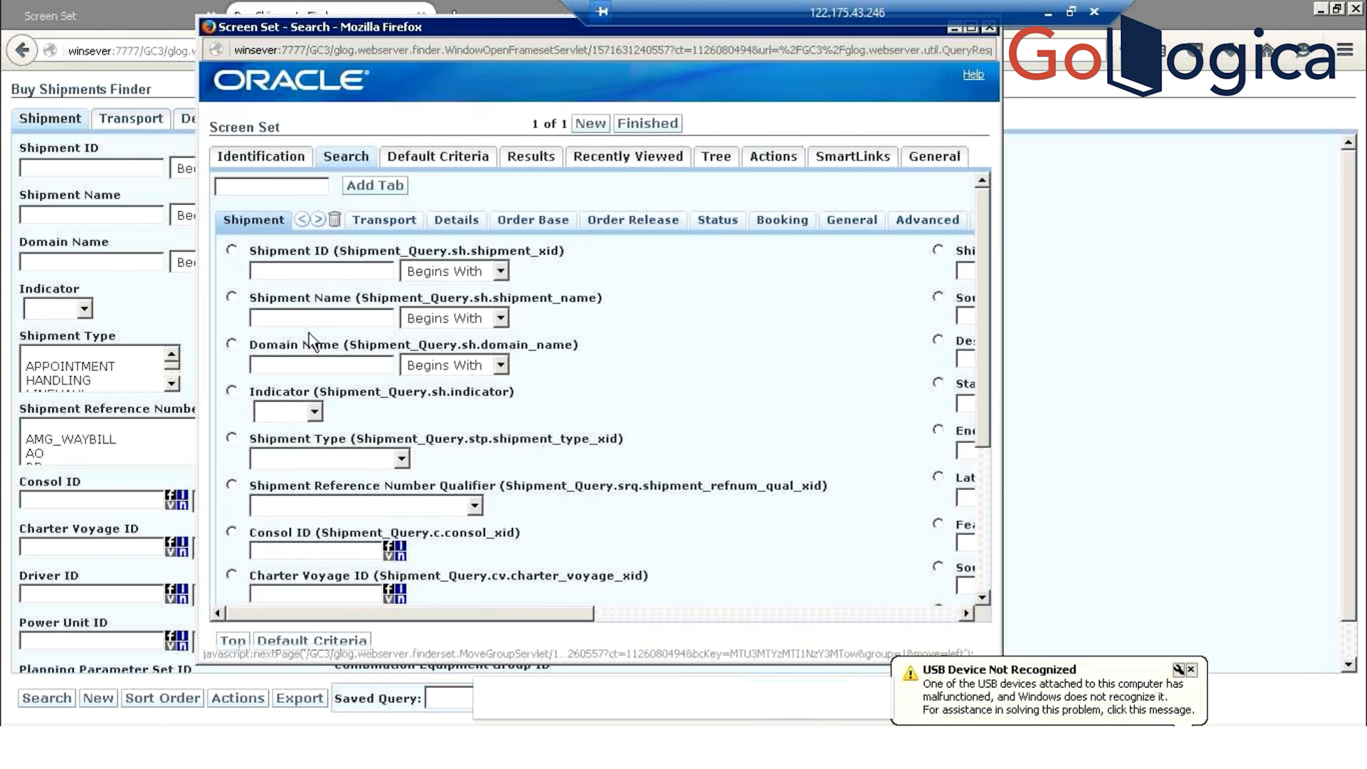
Select the Shipment Name field in the TEST screen set's Search layout and proceed to its Default Criteria
click(233, 297)
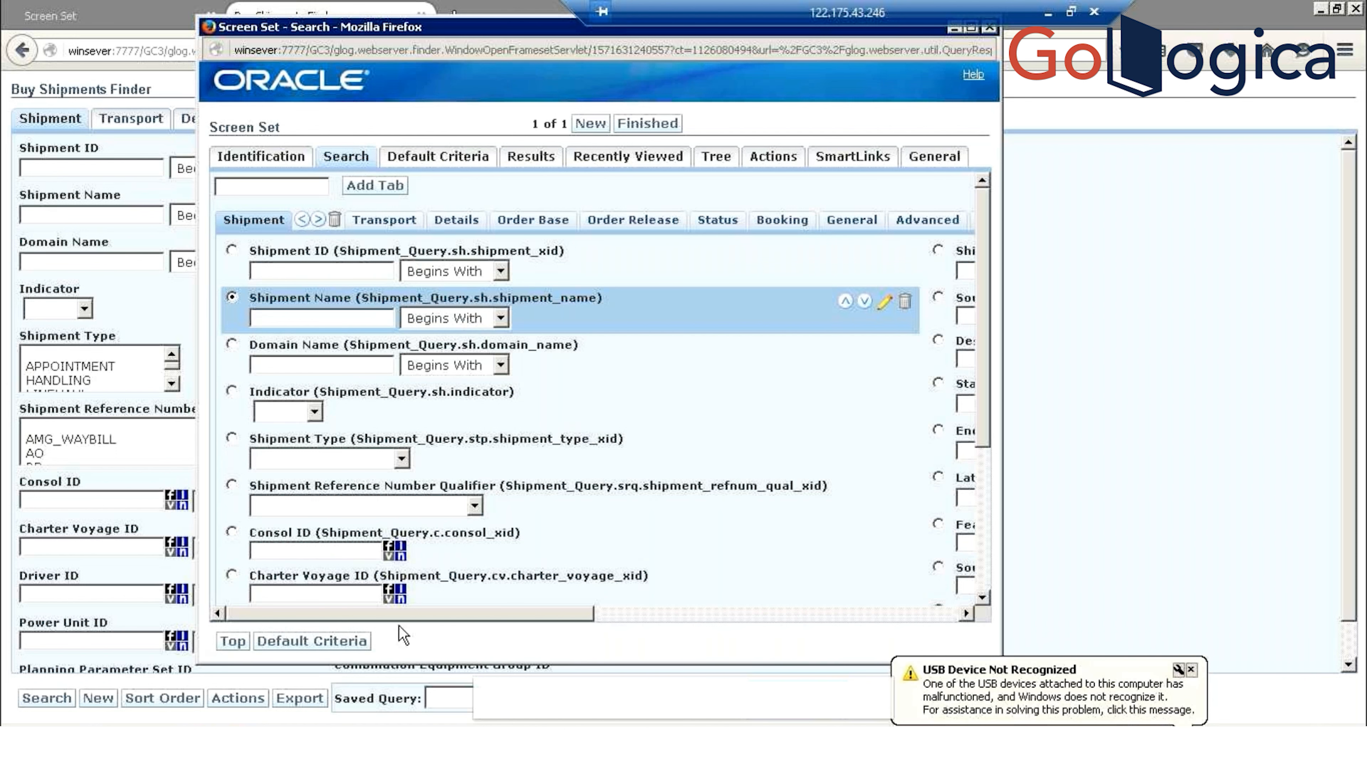
click(305, 642)
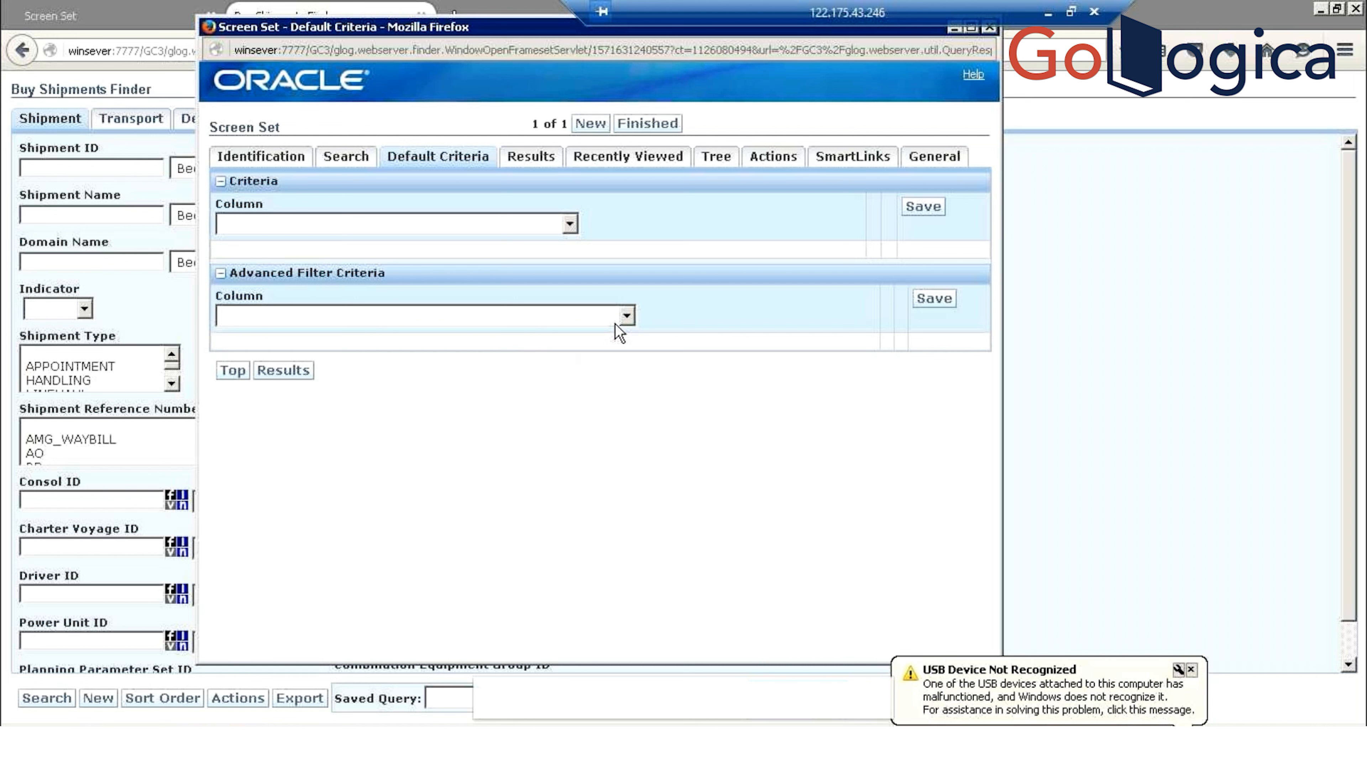
click(625, 316)
click(531, 218)
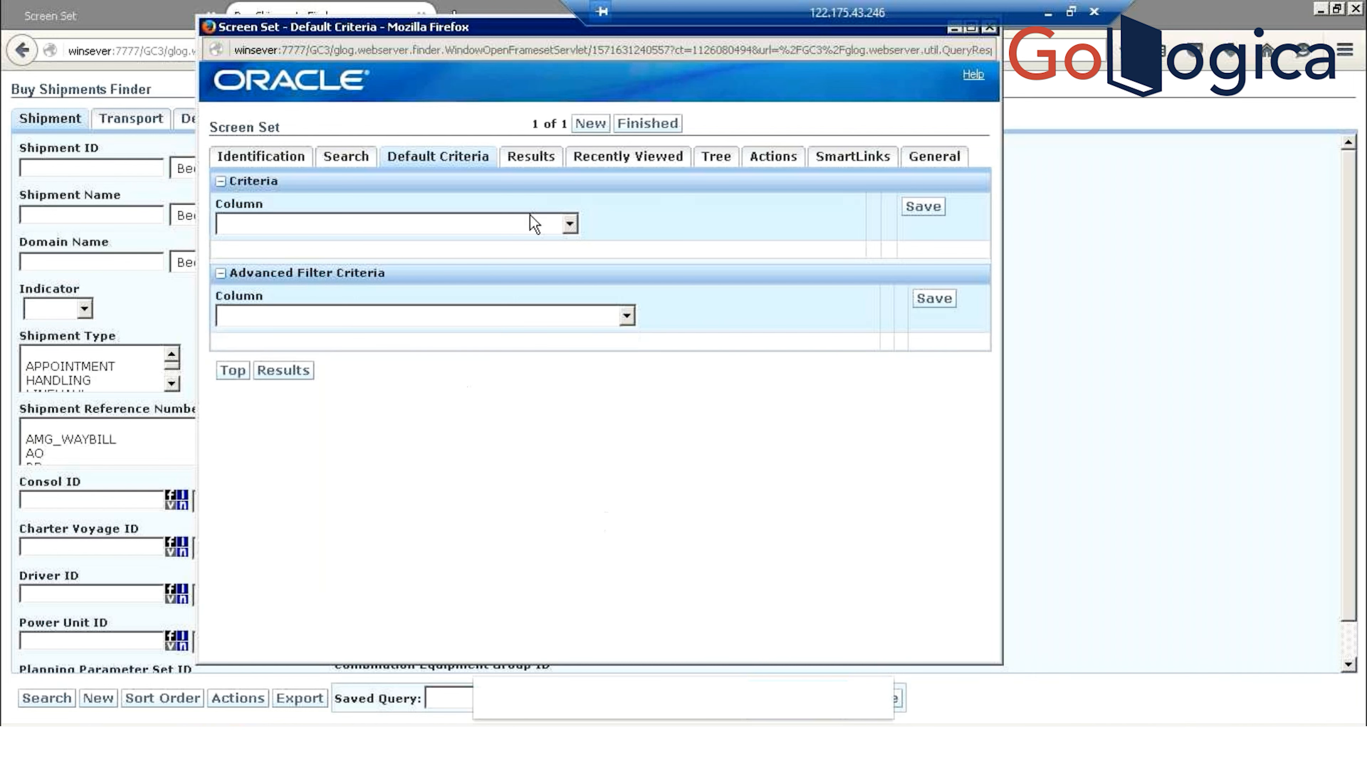
Choose Source Location ID as the column for the screen set's default criteria
click(530, 218)
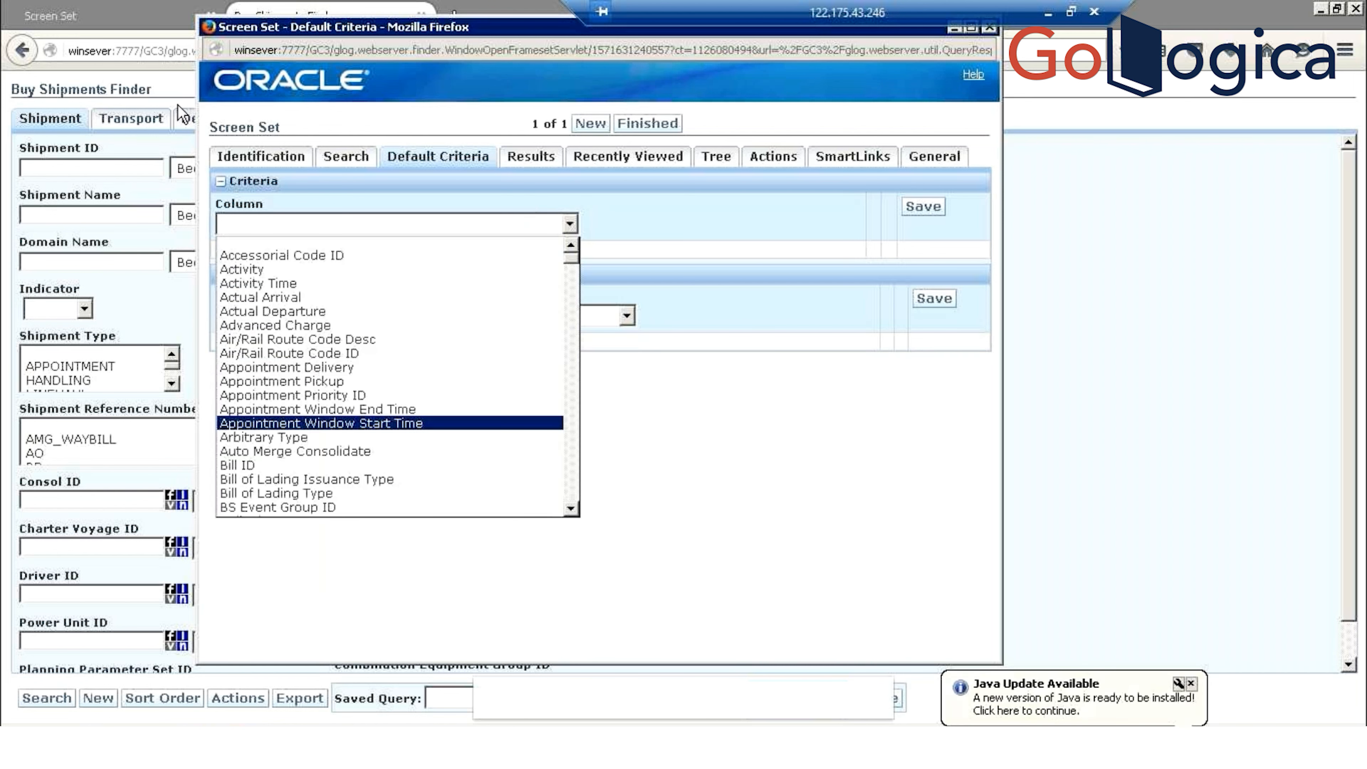
key(s)
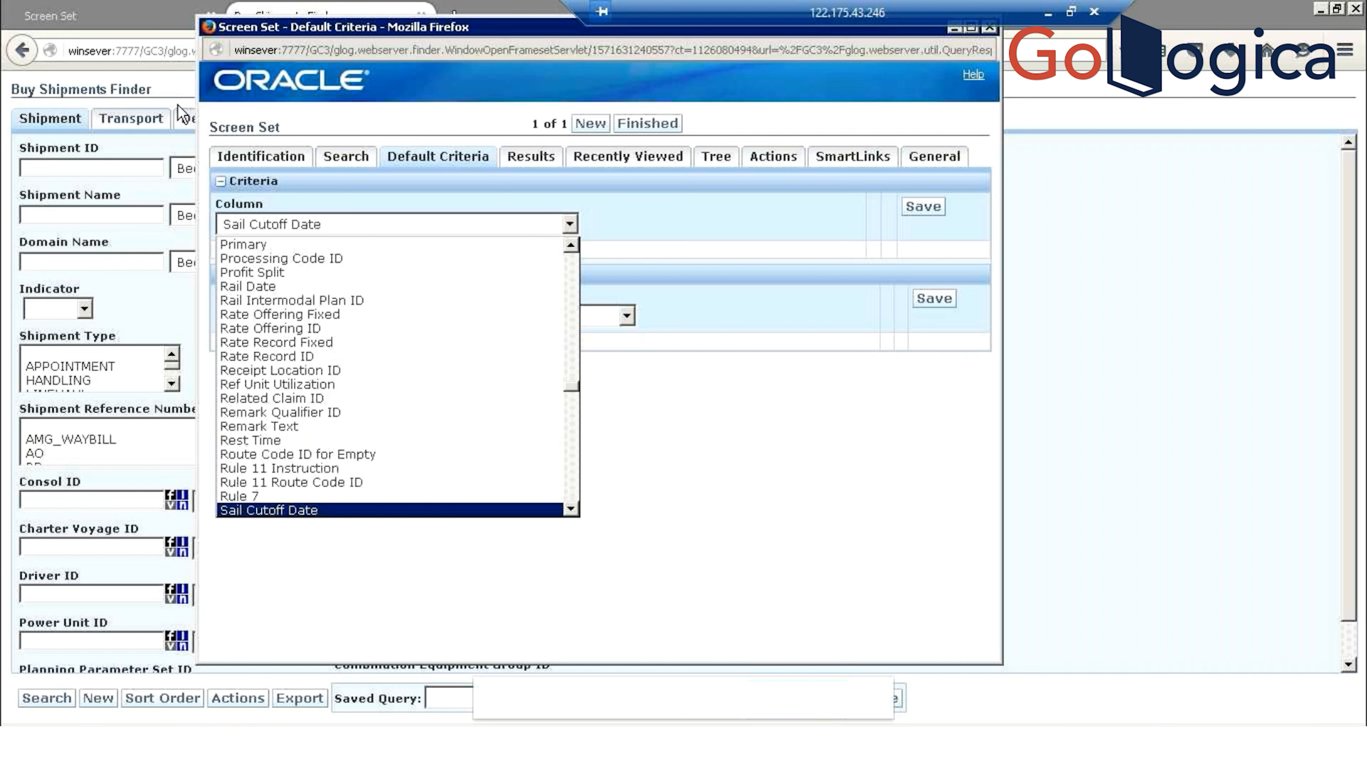
key(Down)
key(Down)
key(Down)
key(Down)
key(Down)
key(Down)
key(Down)
key(Down)
key(Down)
key(Down)
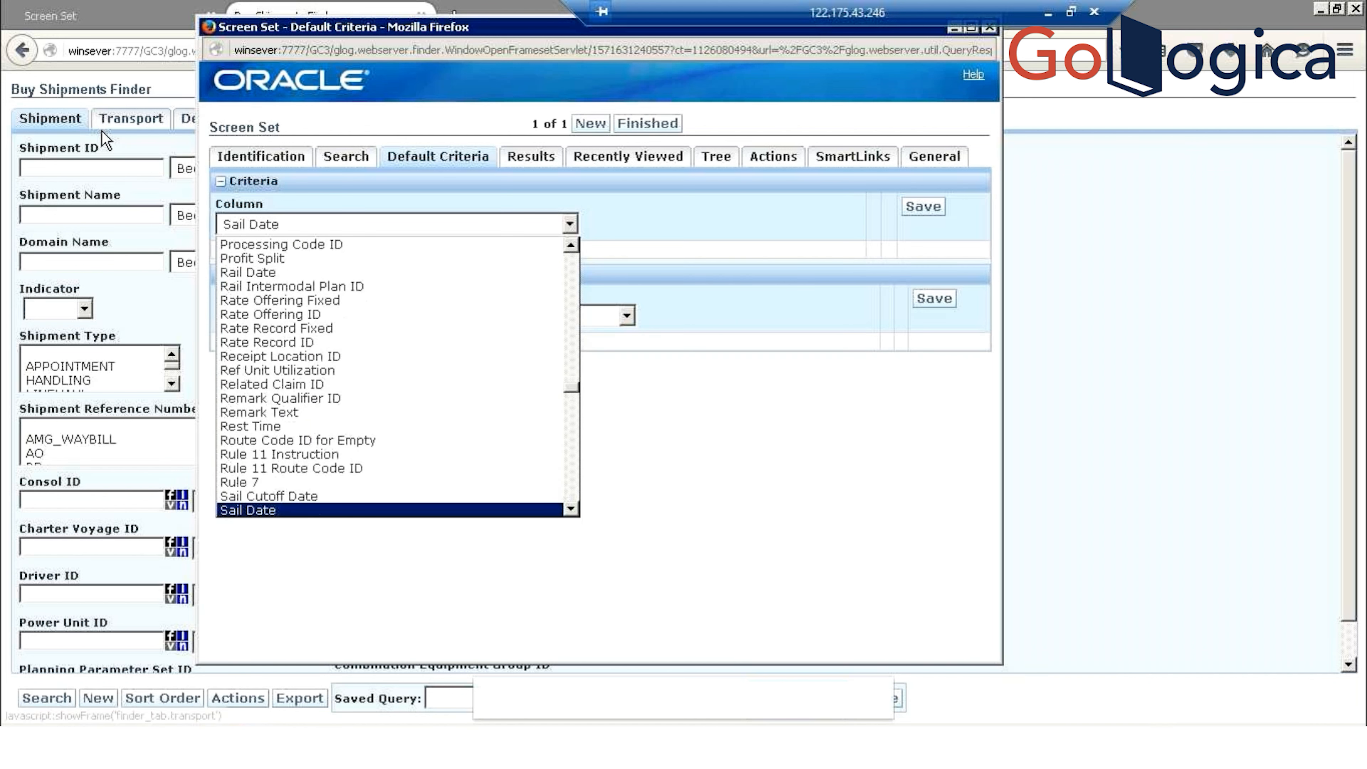
key(Down)
key(Down)
key(Down)
key(Down)
key(Down)
key(Down)
key(Down)
key(Down)
key(Down)
key(Down)
key(Down)
key(Down)
key(Down)
key(Down)
key(Down)
key(Down)
key(Down)
key(Down)
key(Down)
key(Down)
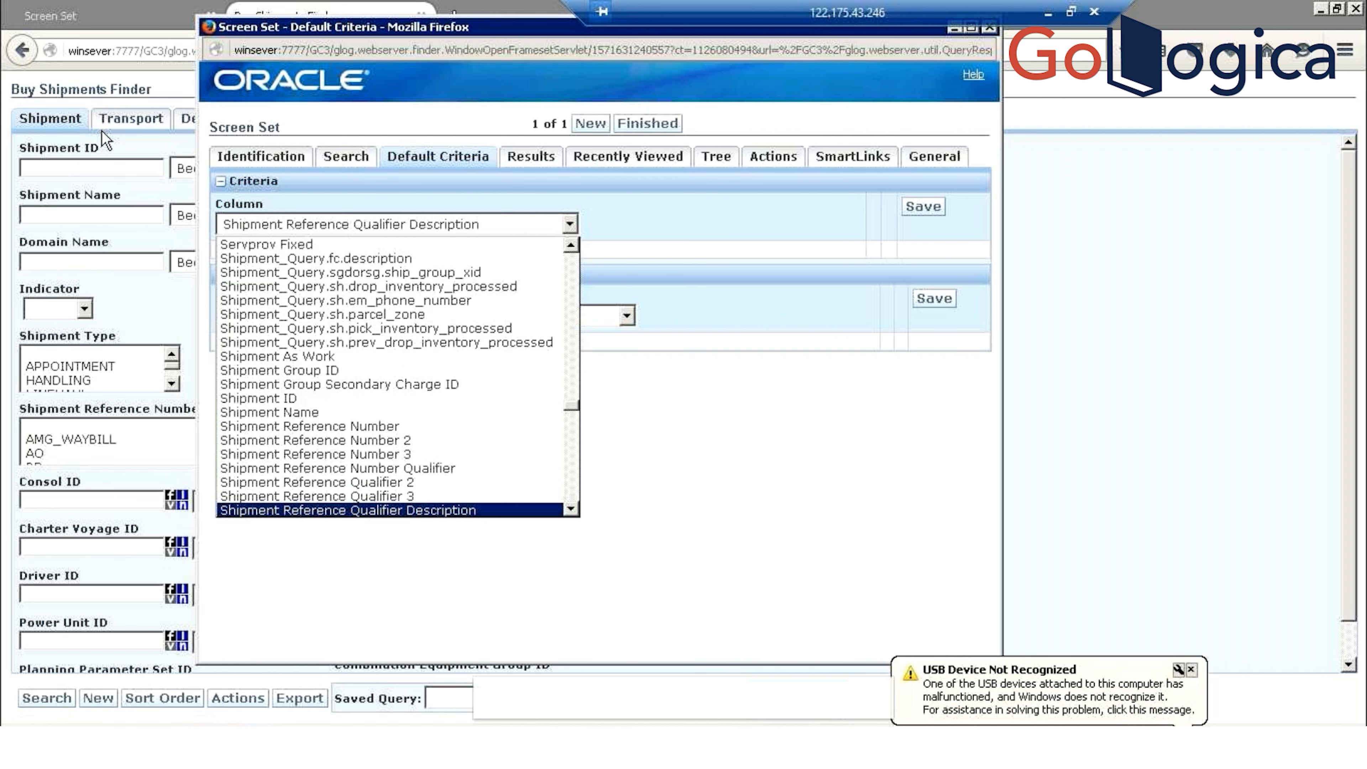
key(Up)
key(Up)
key(Up)
key(Up)
key(Up)
key(Up)
key(Up)
key(Up)
key(Up)
key(Up)
key(Up)
key(Up)
key(Up)
key(Up)
key(Up)
key(Up)
key(Up)
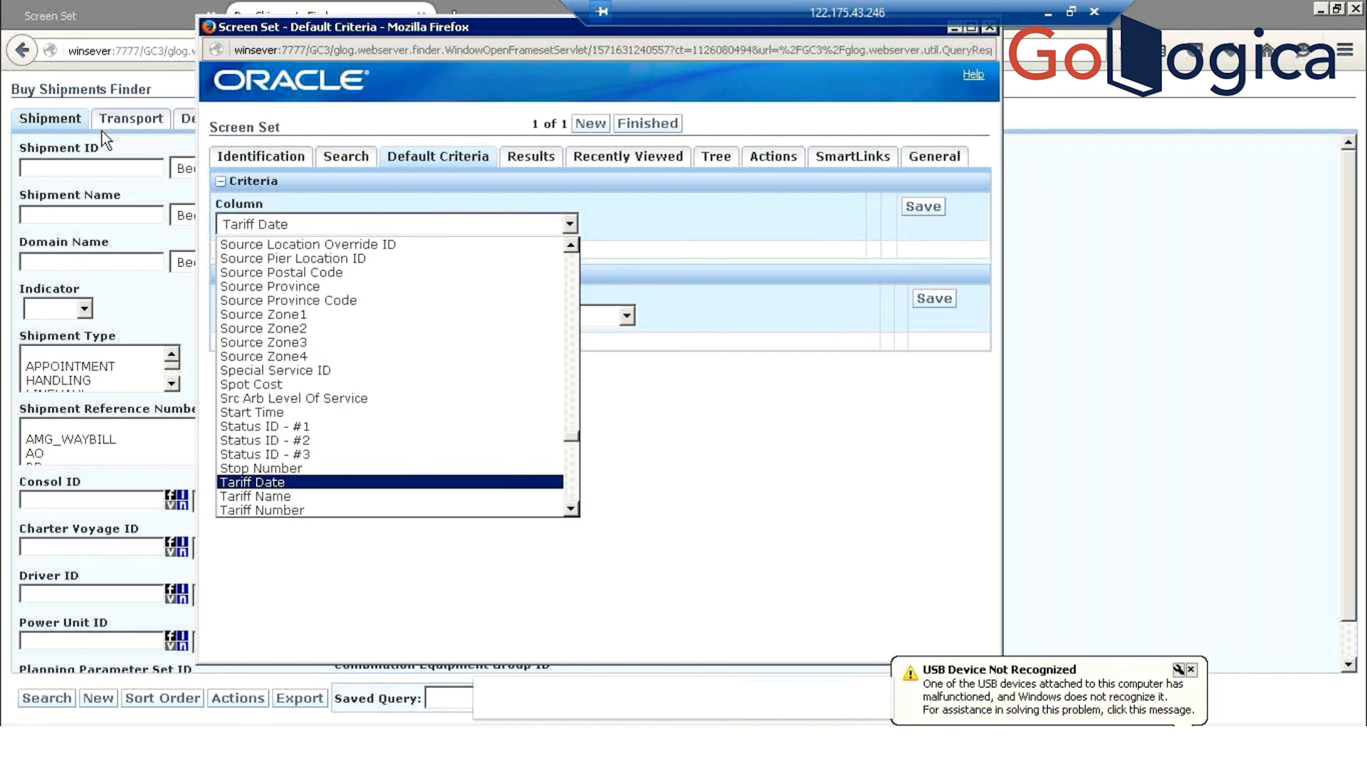
key(Up)
key(Up)
key(Up)
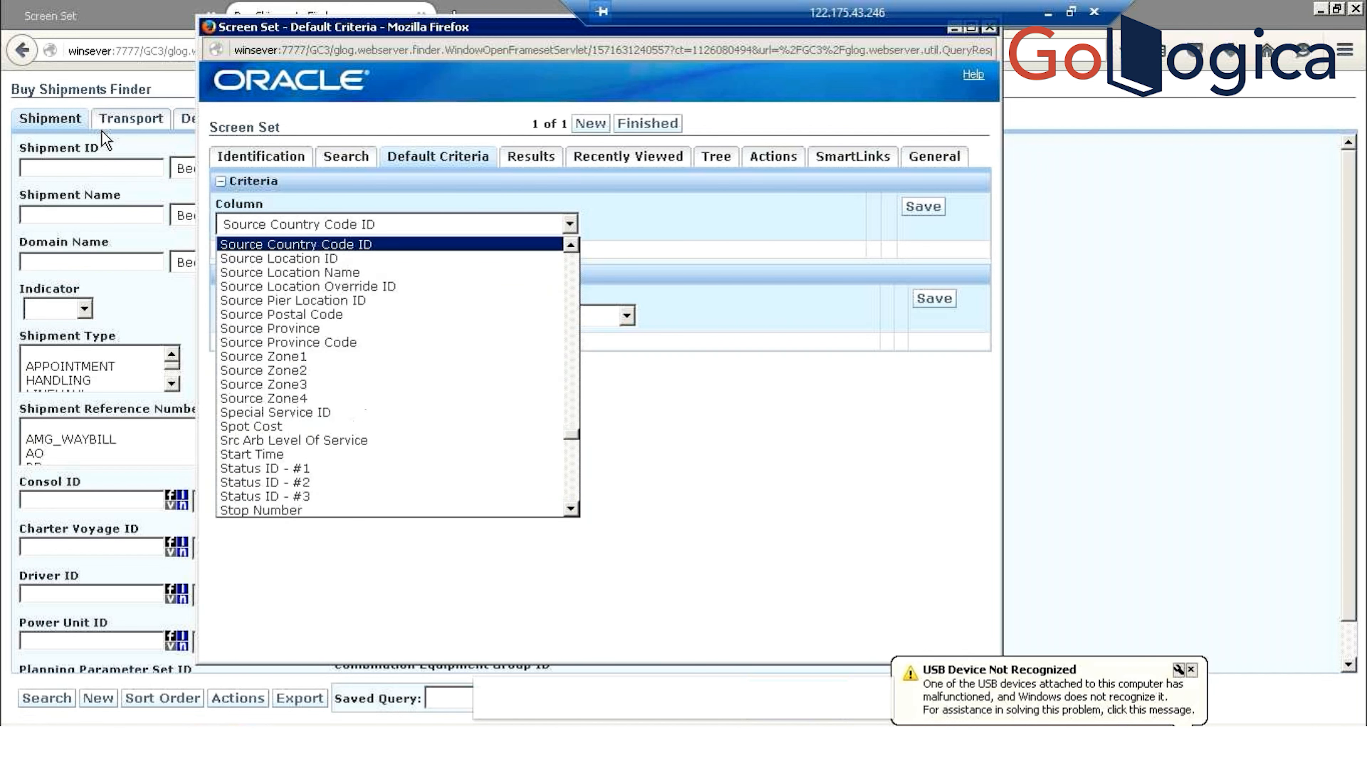
key(Return)
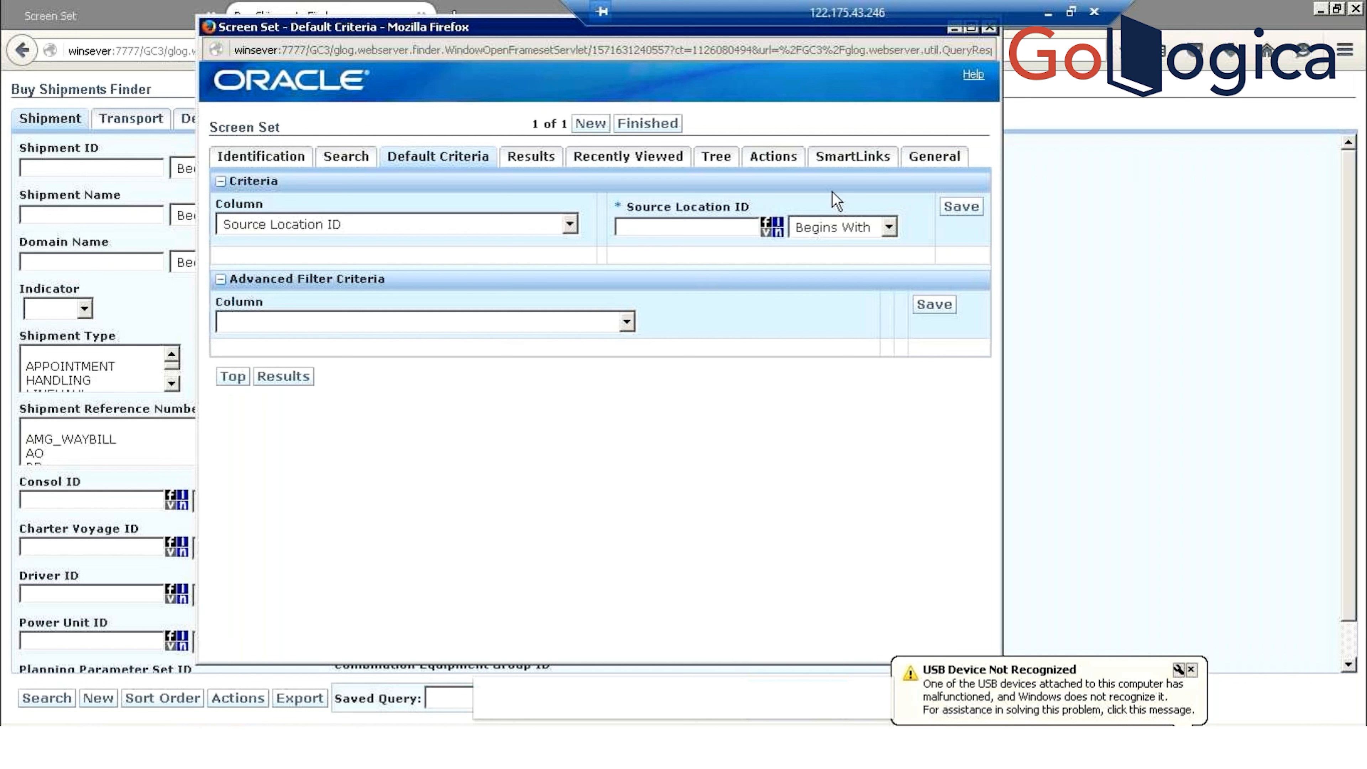
Look through the columns available for the Advanced Filter Criteria, from Total Distance back to the blank entry
click(584, 328)
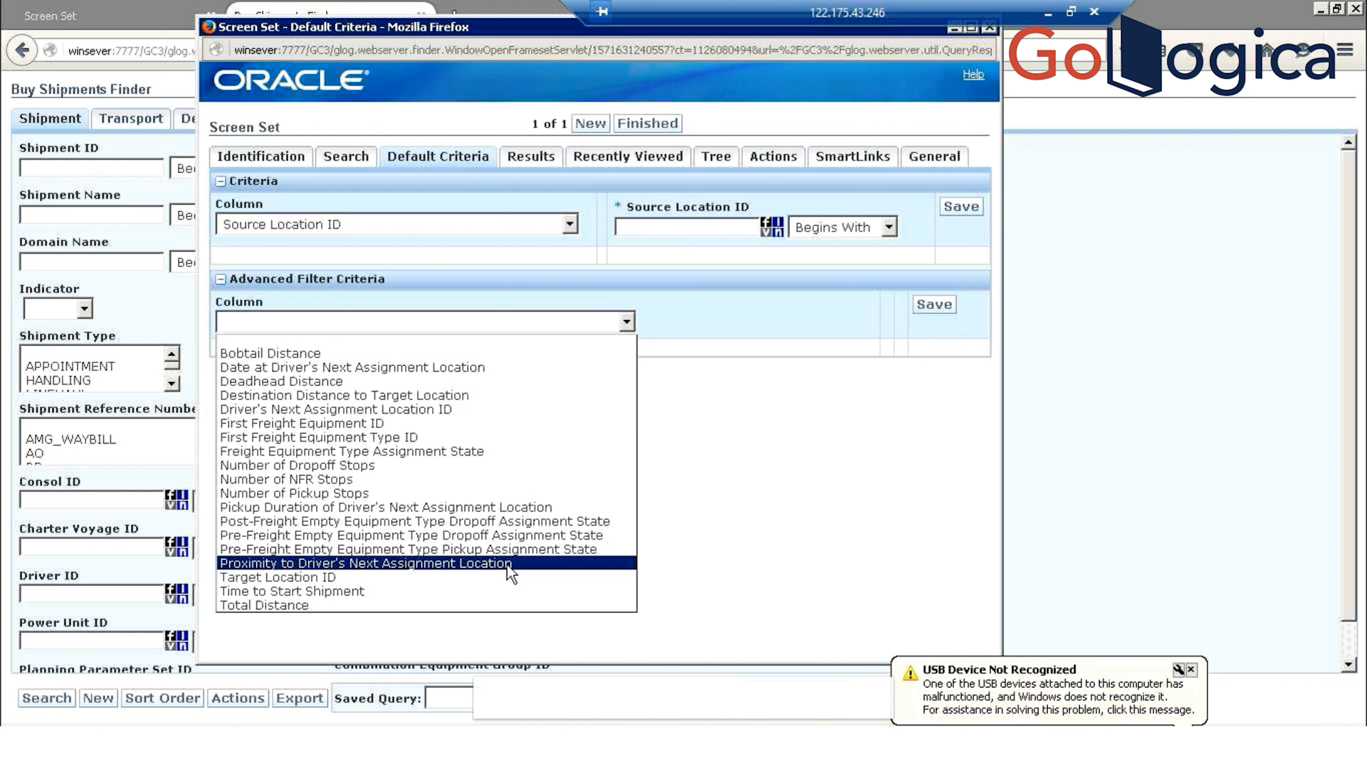
key(Down)
key(Down)
key(Down)
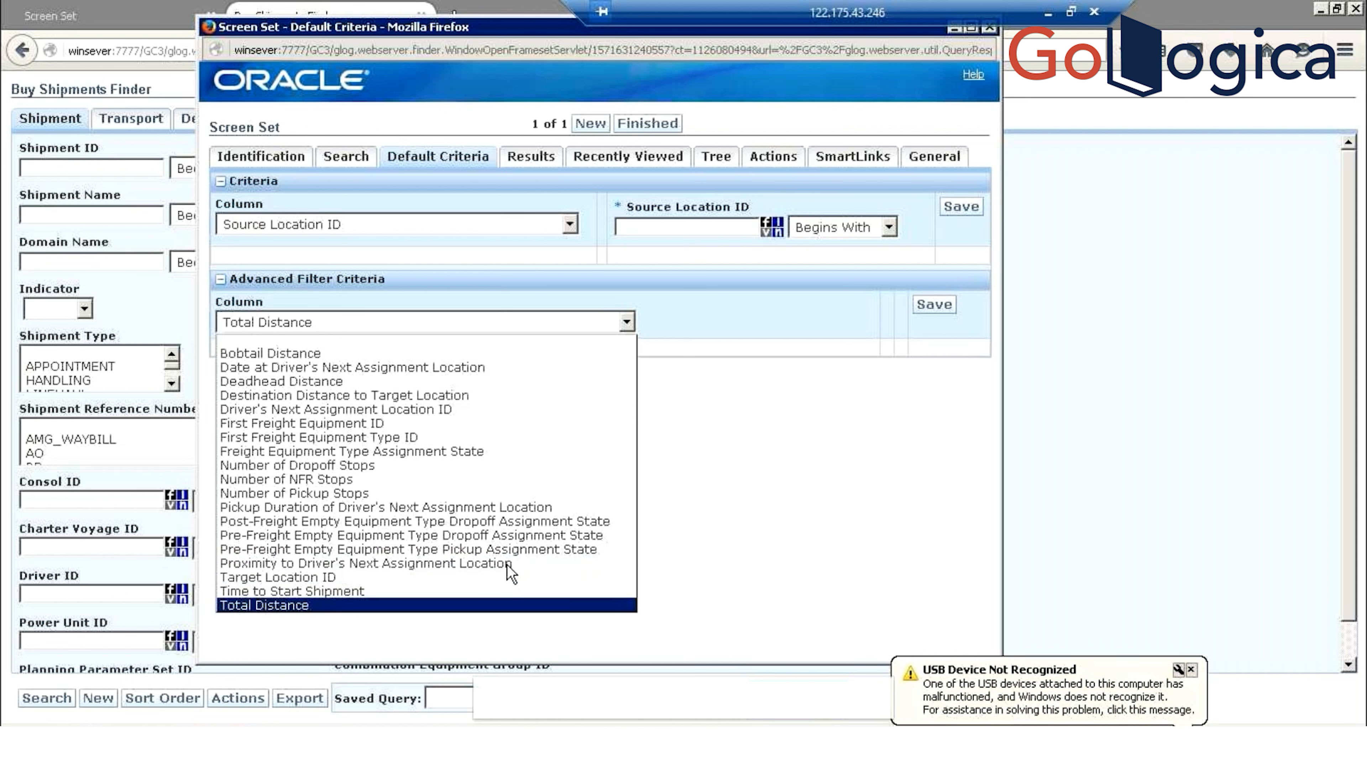
key(Up)
key(Up)
key(Up)
key(Up)
key(Up)
key(Up)
key(Up)
key(Up)
key(Up)
key(Up)
key(Up)
key(Up)
key(Up)
key(Up)
key(Up)
key(Up)
key(Up)
key(Up)
key(Up)
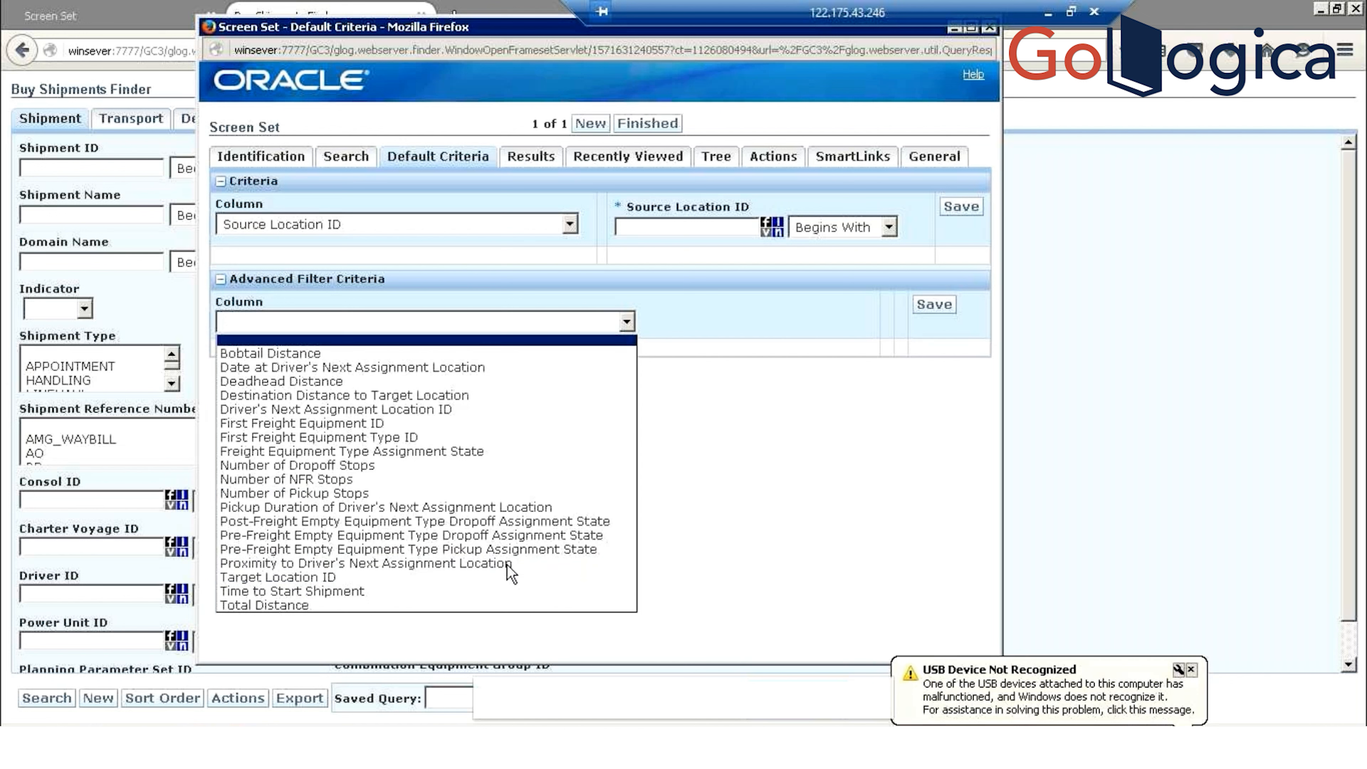
Go through the Advanced Filter Criteria columns down to Total Distance and back again, leaving the selection blank
key(Down)
key(Down)
key(Down)
key(Down)
key(Down)
key(Down)
key(Down)
key(Down)
key(Down)
key(Down)
key(Down)
key(Down)
key(Down)
key(Down)
key(Down)
key(Down)
key(Down)
key(Down)
key(Down)
key(Up)
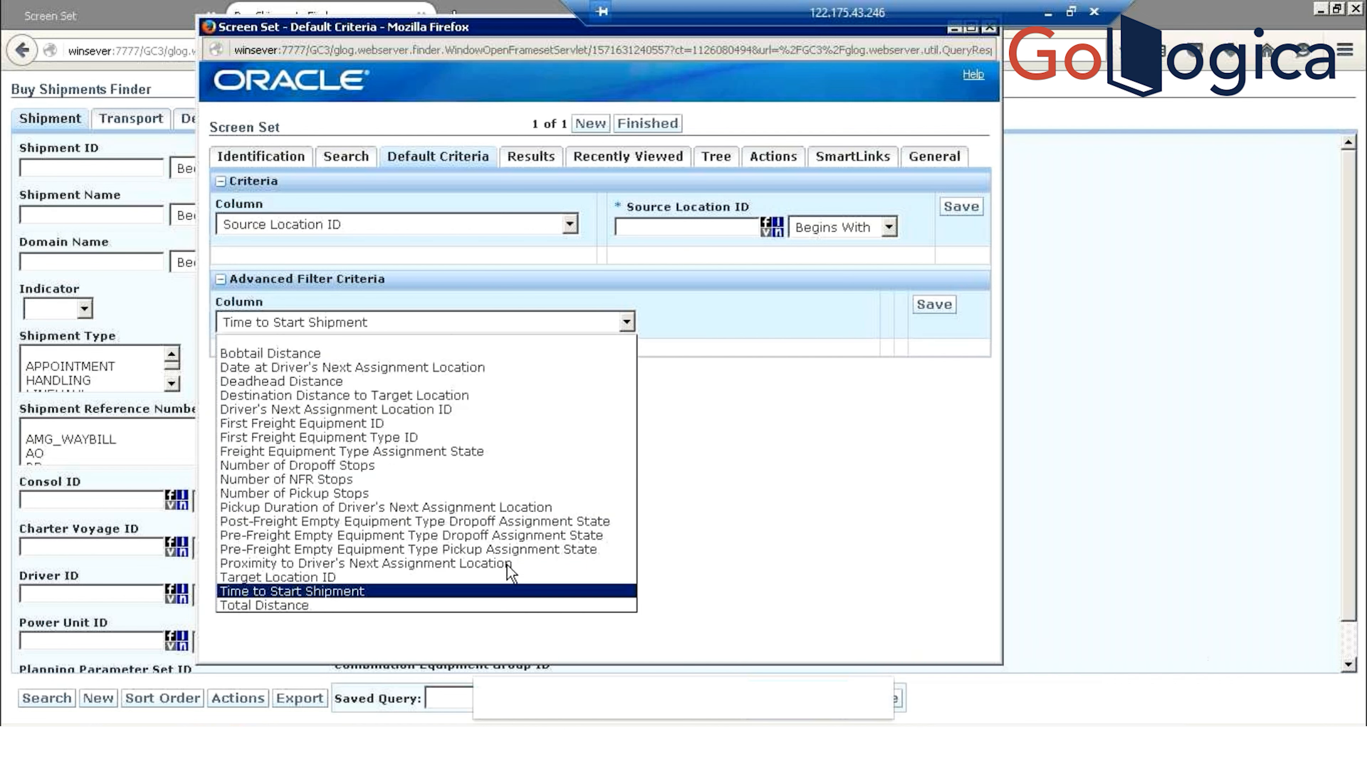
key(Up)
key(Up)
key(Up)
key(Up)
key(Up)
key(Up)
key(Up)
key(Up)
key(Up)
key(Up)
key(Up)
key(Up)
key(Up)
key(Up)
key(Up)
key(Up)
key(Up)
key(Up)
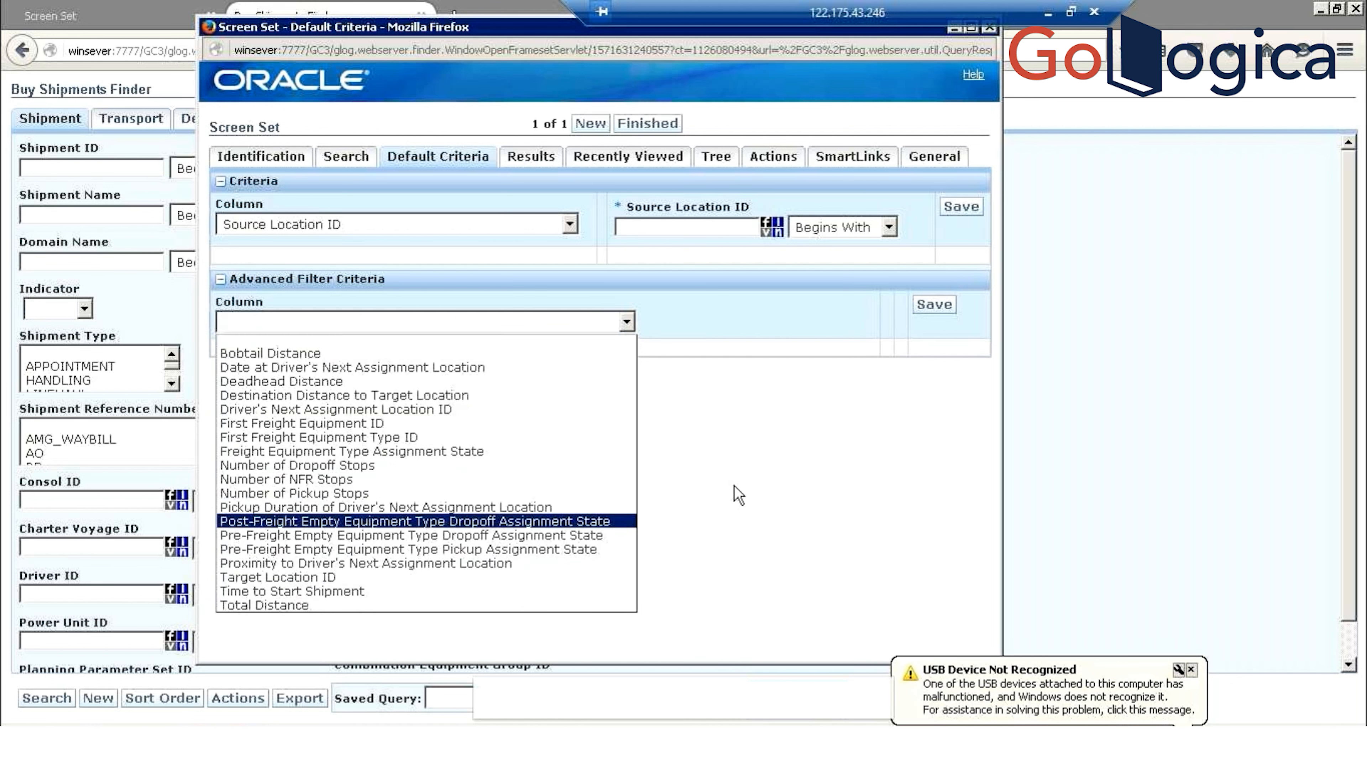
click(497, 338)
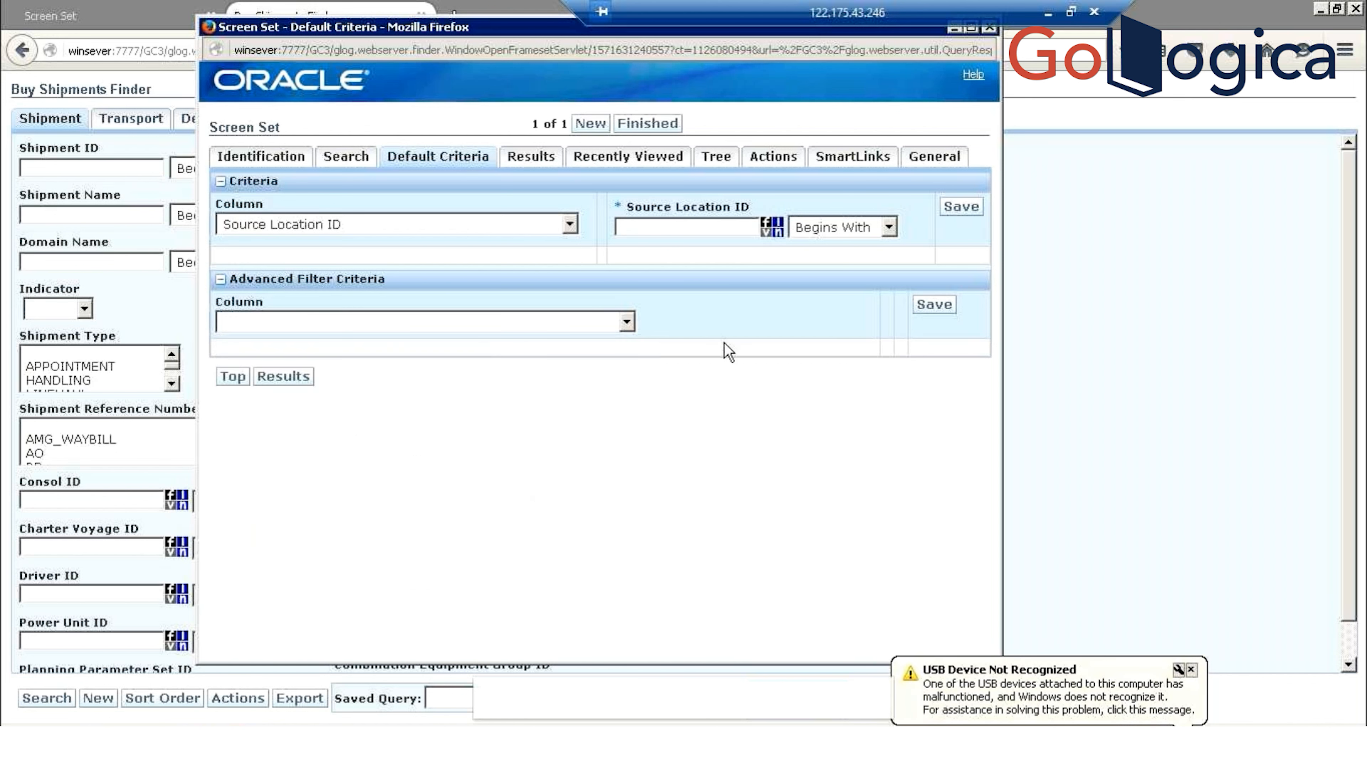
Try Accessorial Code ID as the default criteria column and return the Criteria column selection to blank
click(525, 232)
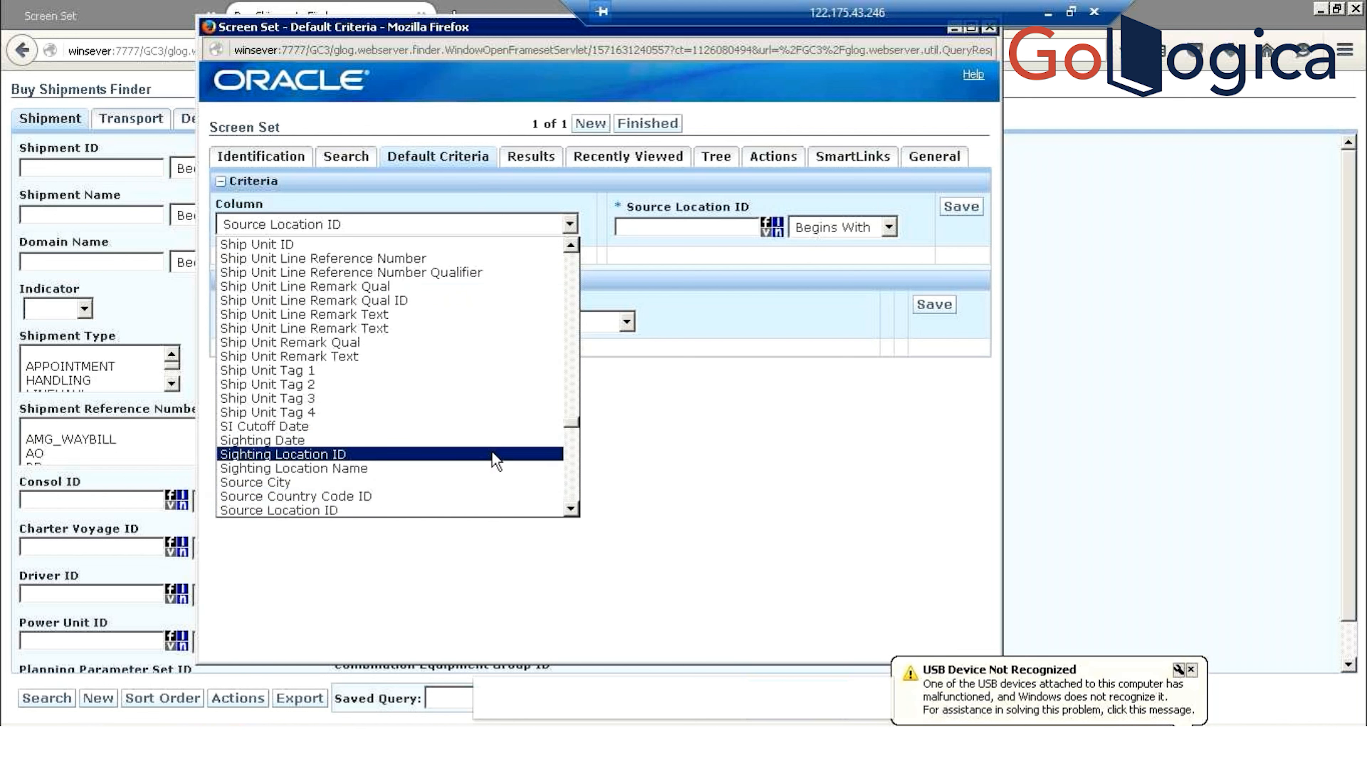
drag(574, 424, 580, 247)
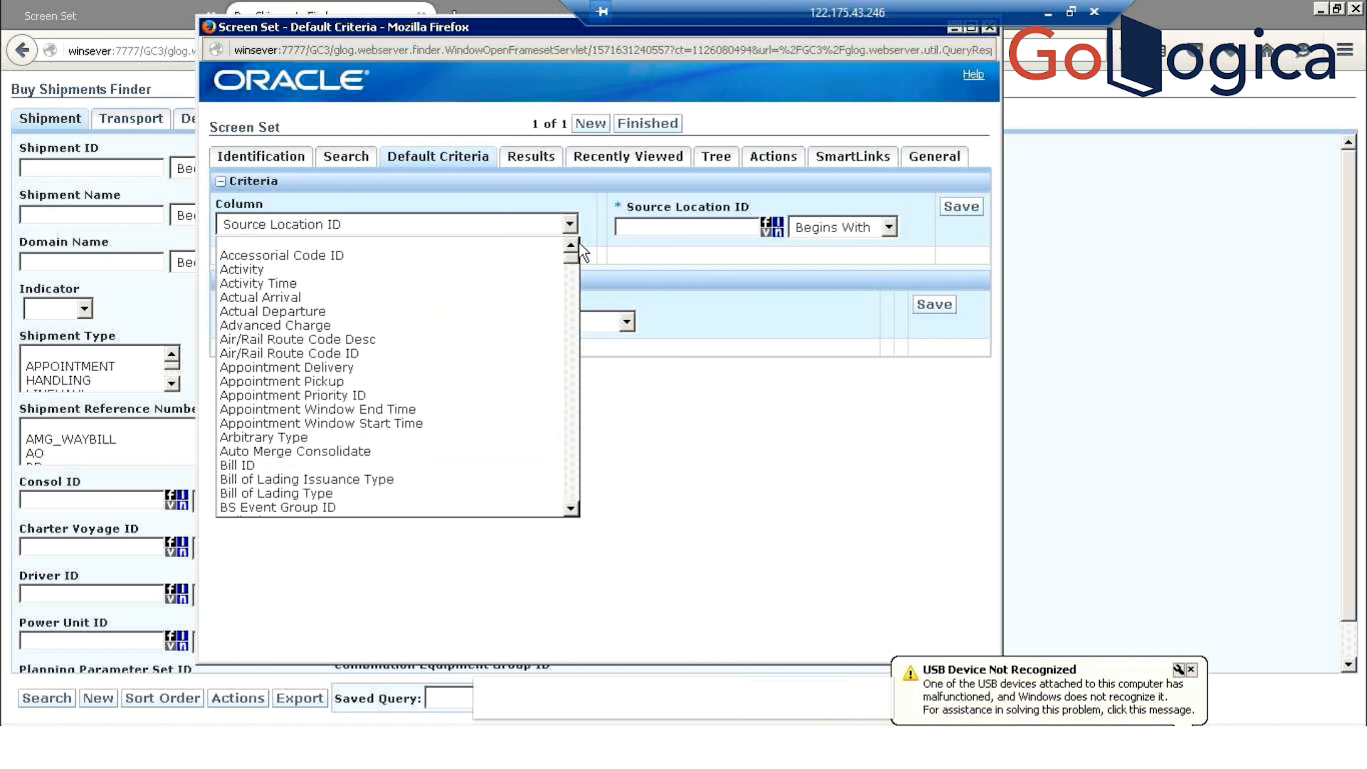
click(526, 254)
click(517, 225)
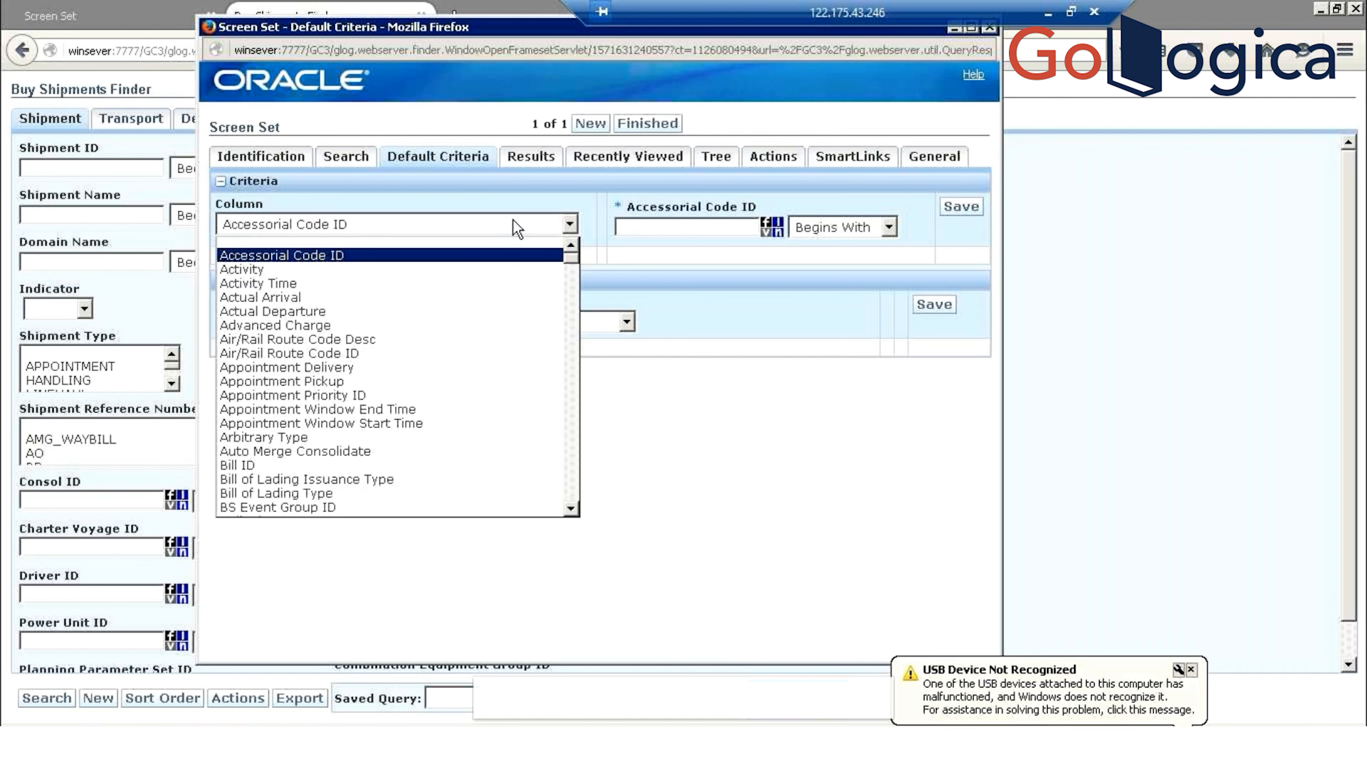
click(490, 254)
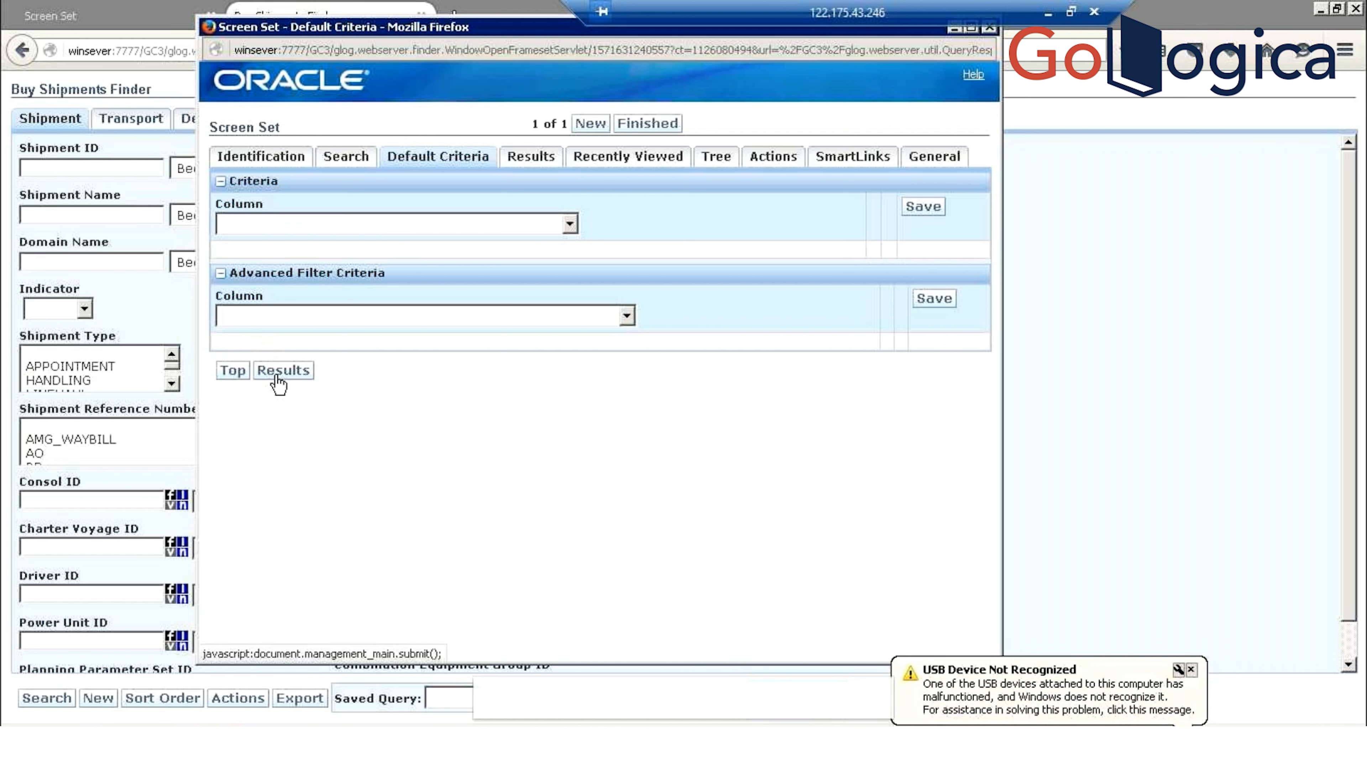
Run a search in the Buy Shipments Finder without any filter values
click(97, 166)
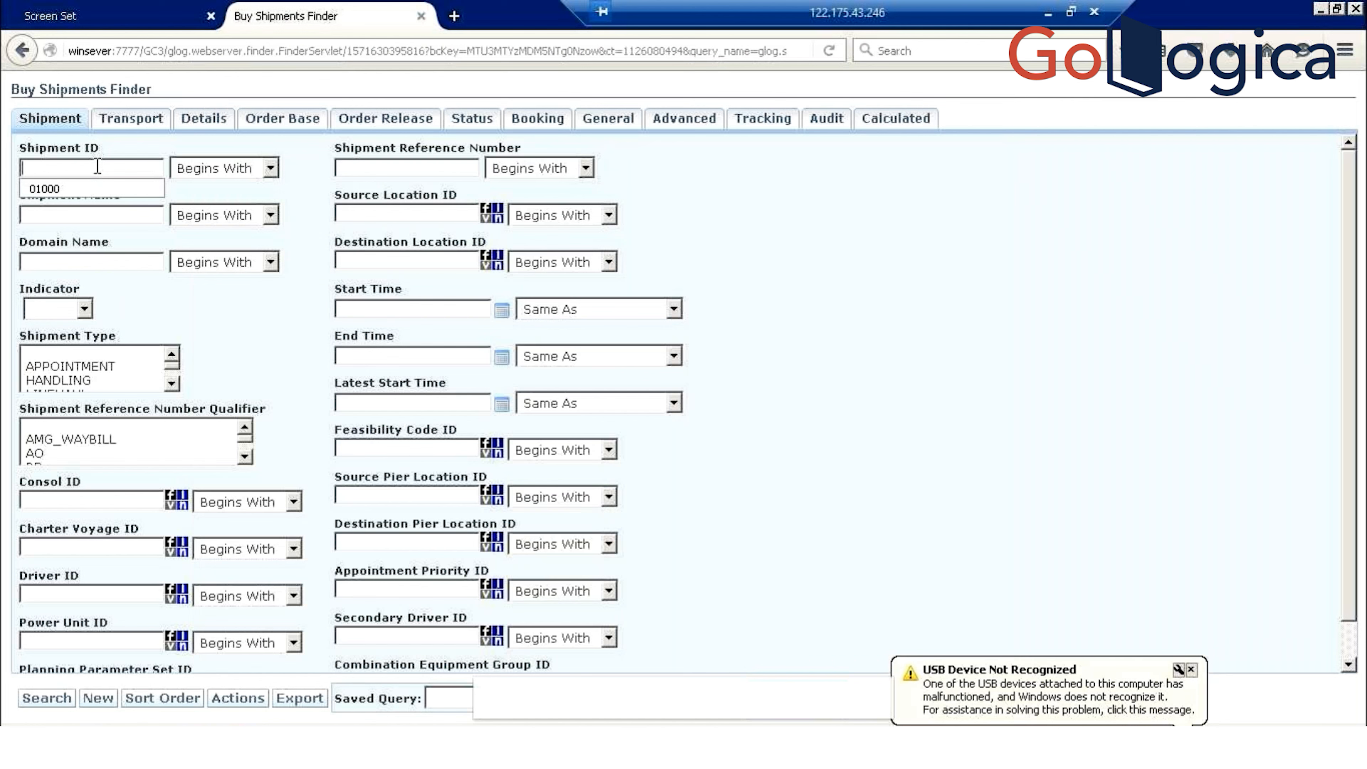
key(Return)
key(alt+Tab)
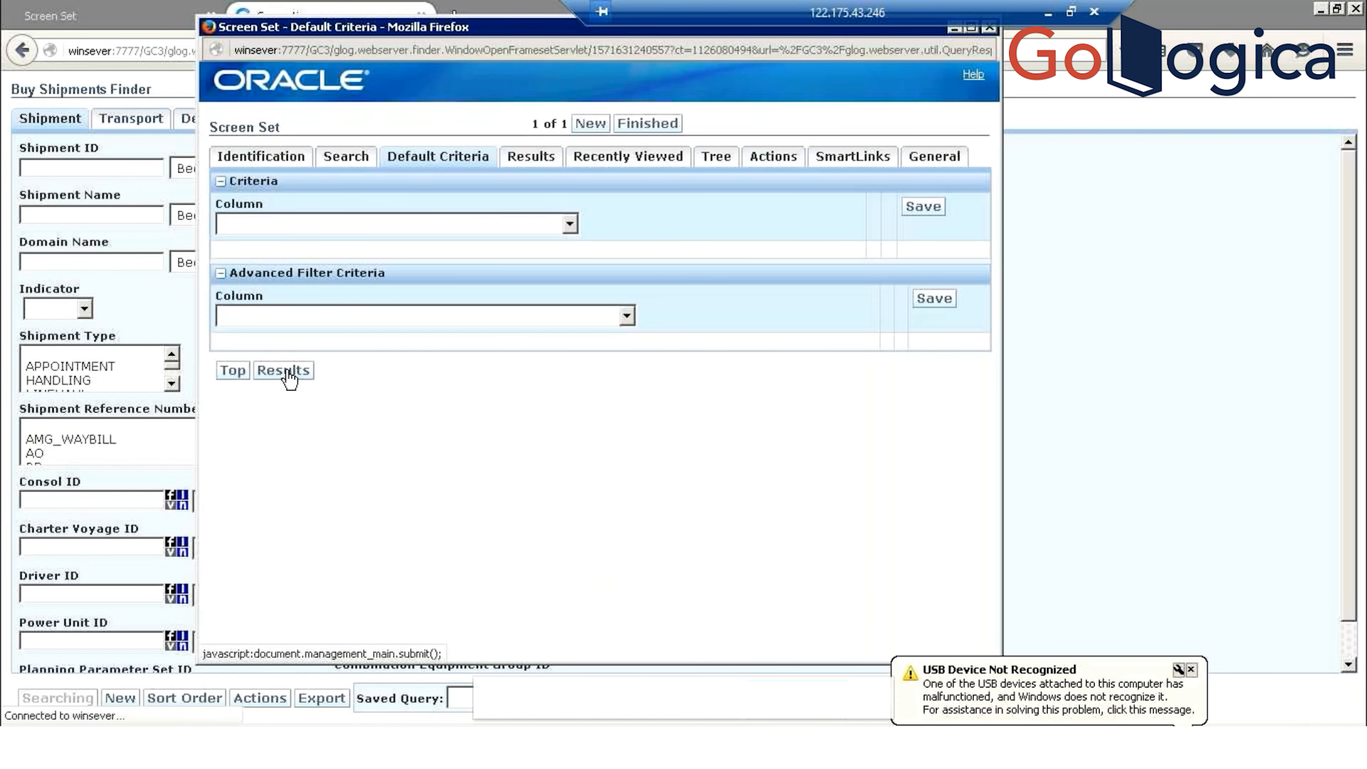
key(alt+Tab)
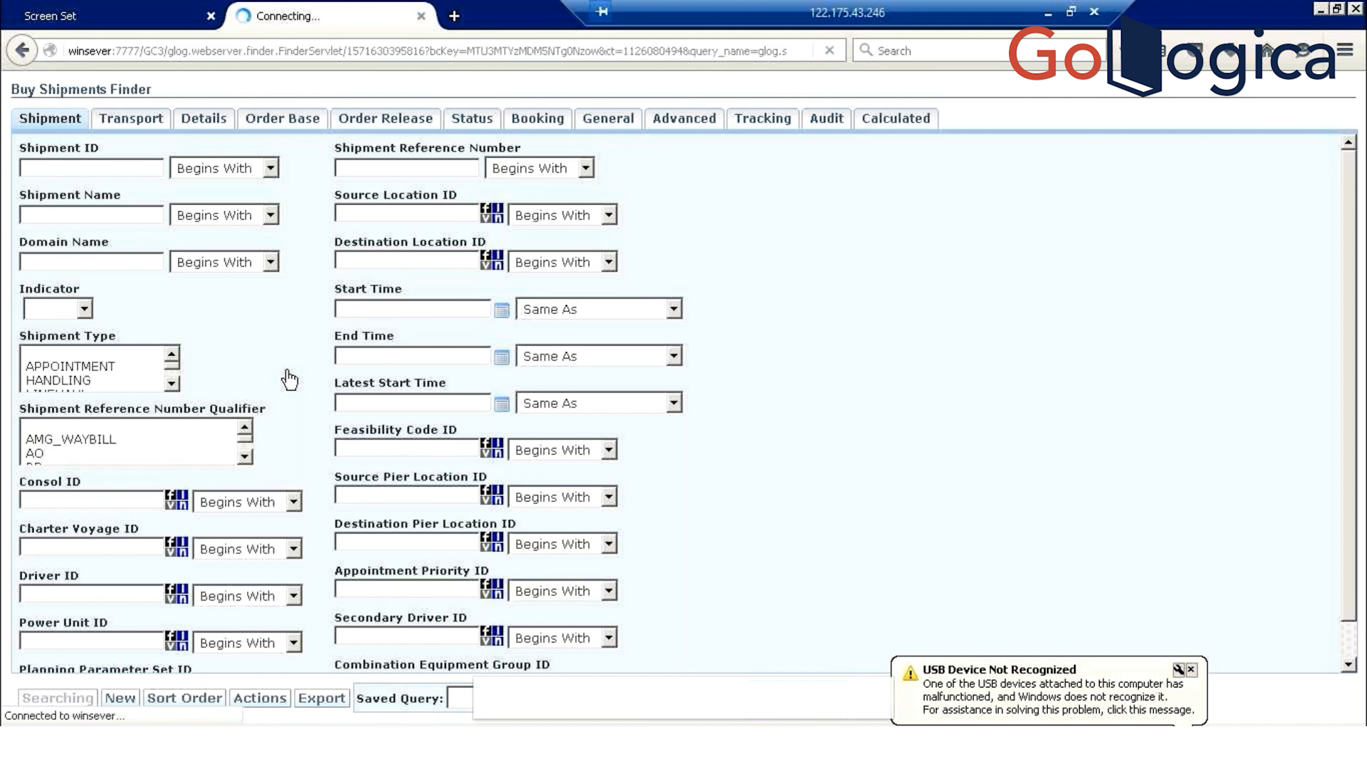
key(alt+Tab)
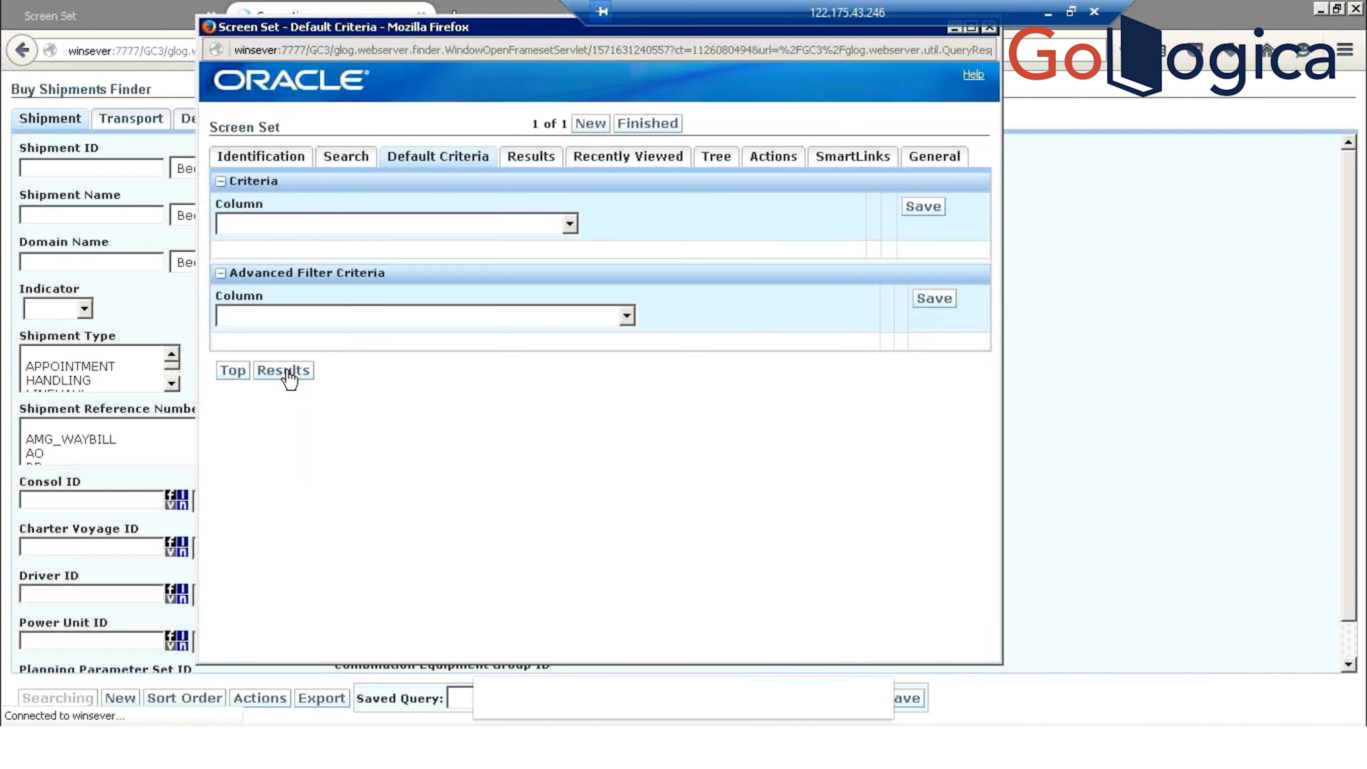
key(alt+Tab)
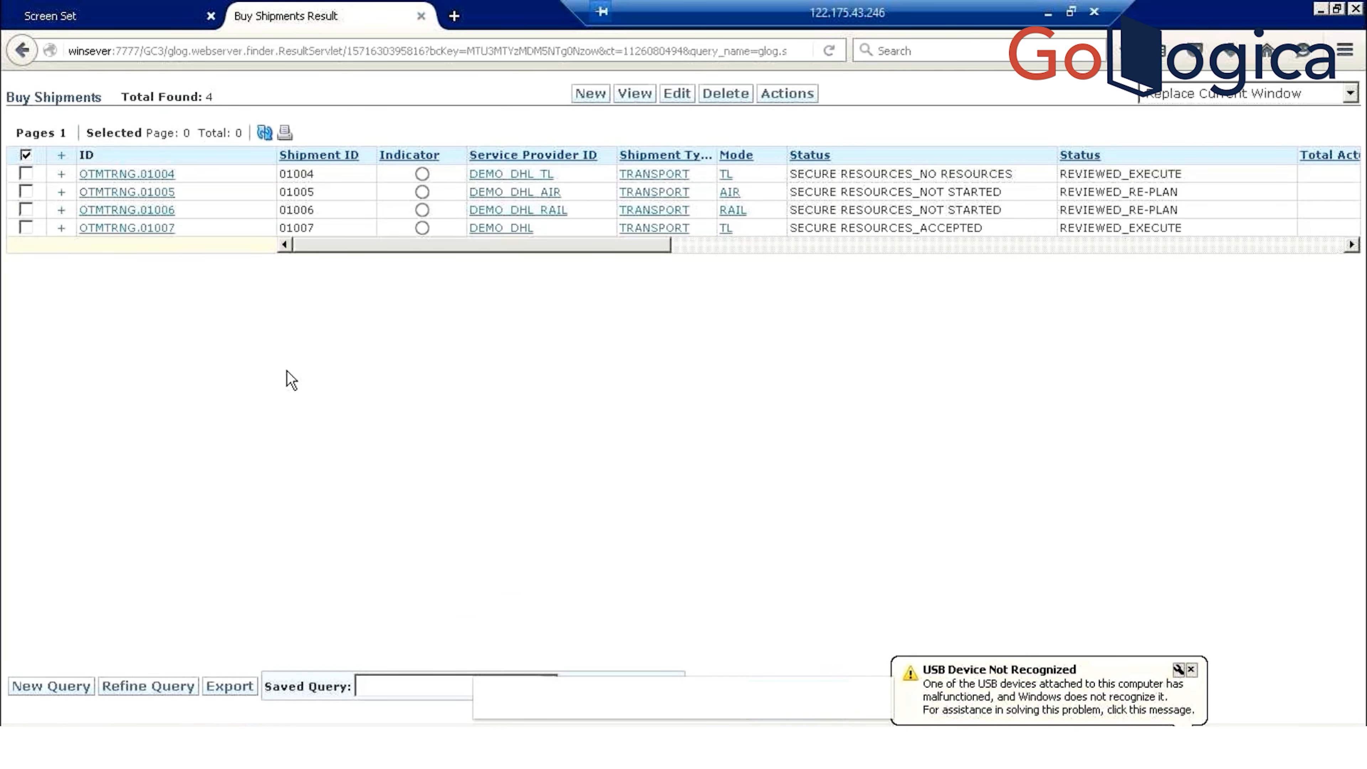
Open the screen set's Results layout and compare its column sequence with the columns of the Buy Shipments results
key(alt+Tab)
key(alt+Tab)
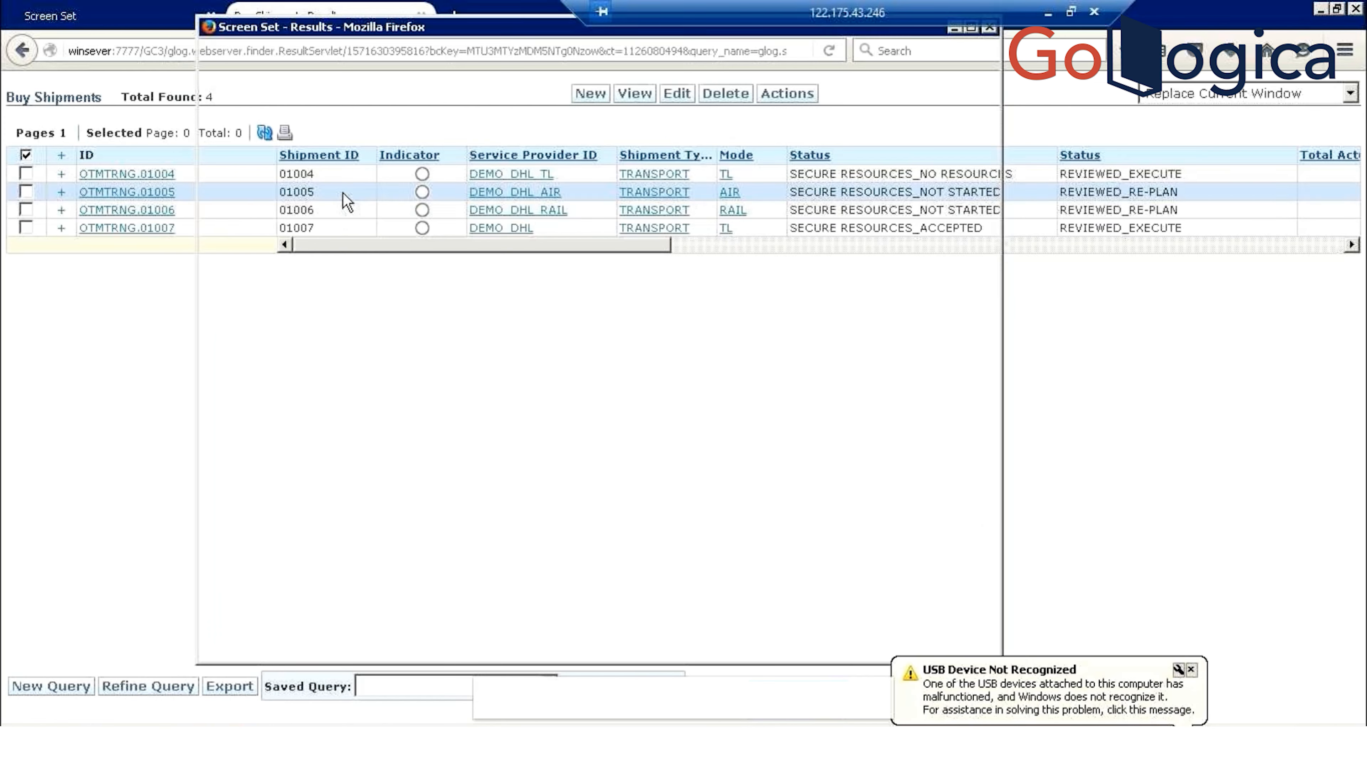
key(alt+Tab)
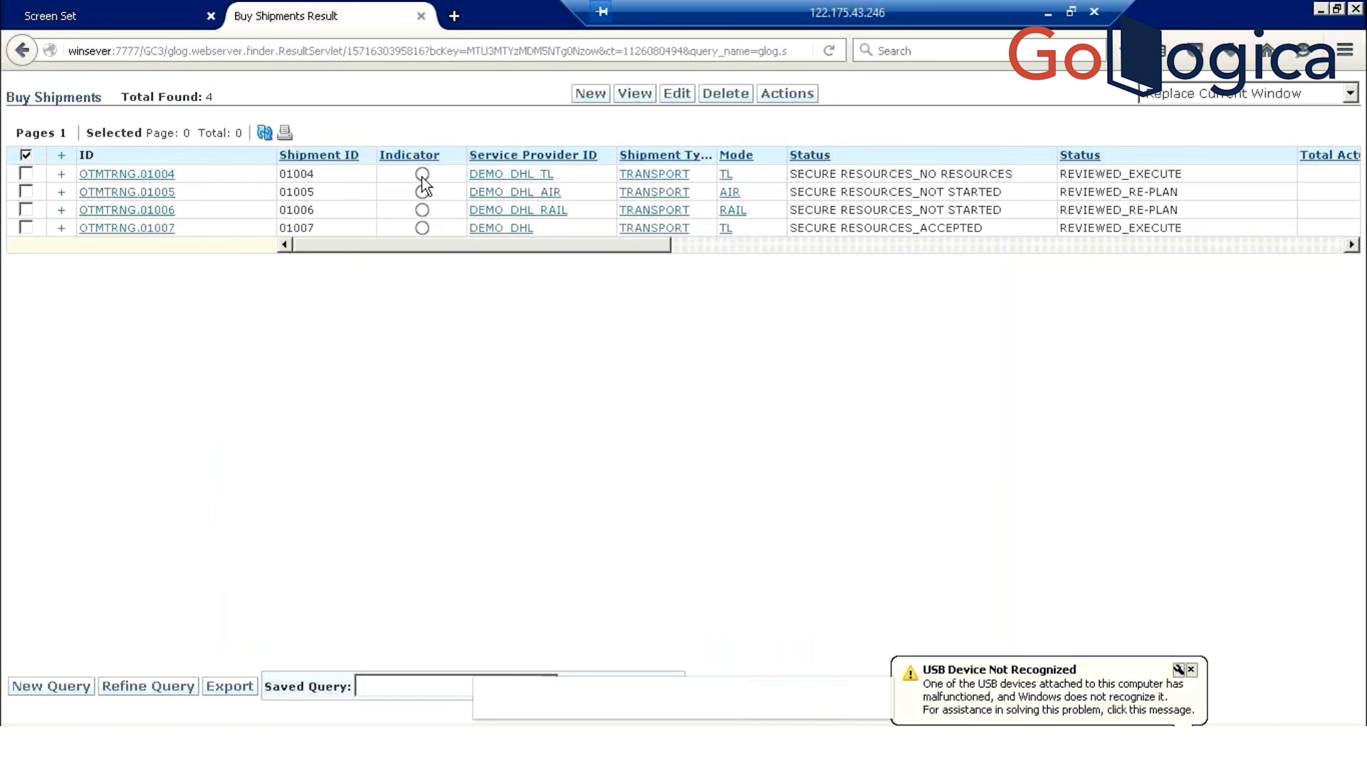
key(alt+Tab)
key(alt+Tab)
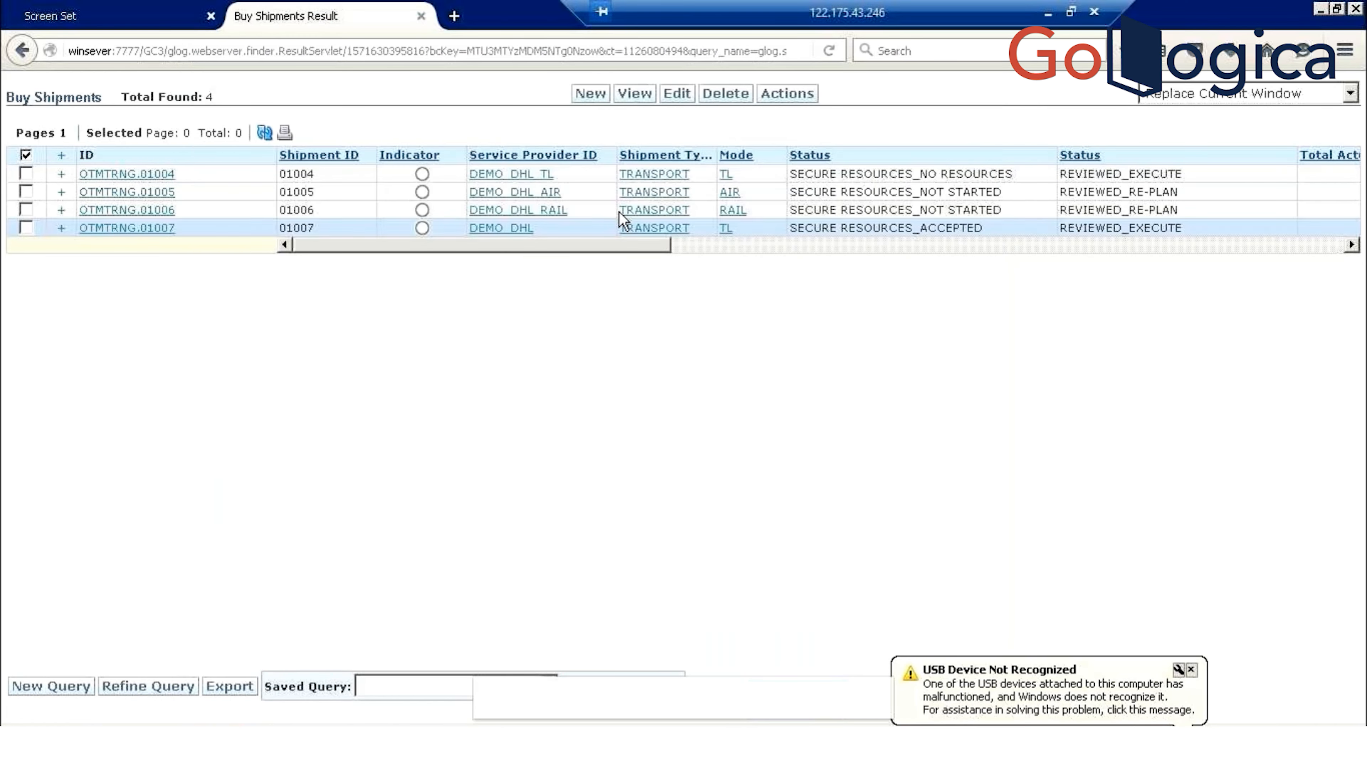
key(alt+Tab)
key(alt+Tab)
key(alt+Tab)
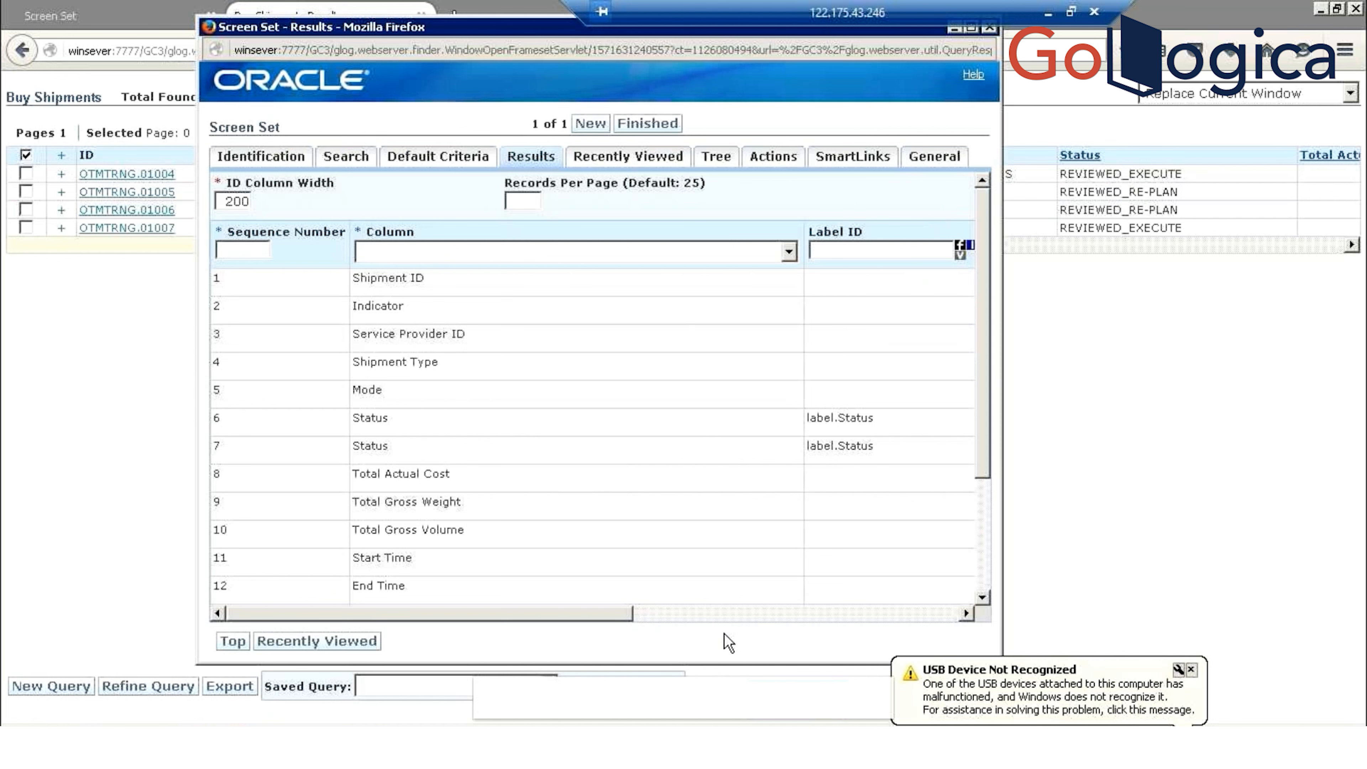
Examine the Results layout's remaining columns, their pixel widths and the available Sort options
scroll(635, 610, down, 5)
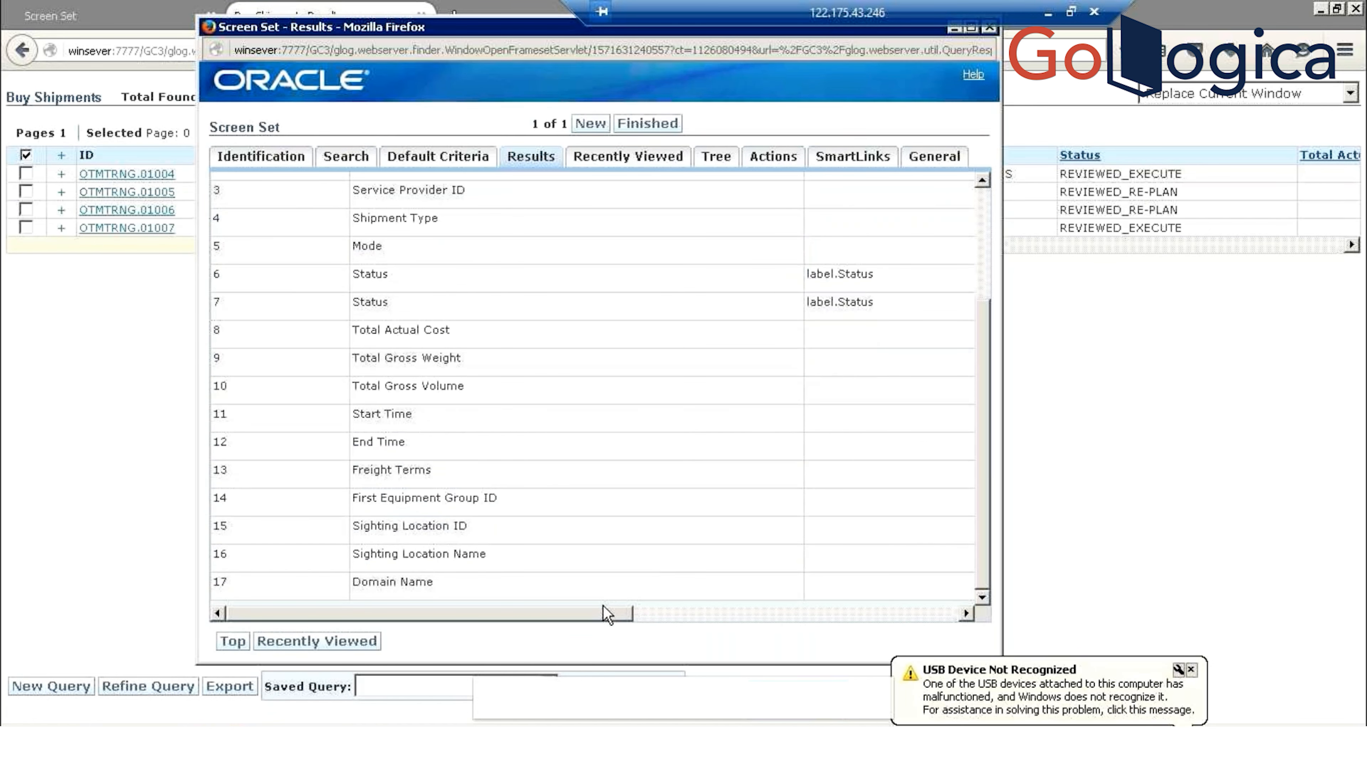
drag(607, 613, 941, 615)
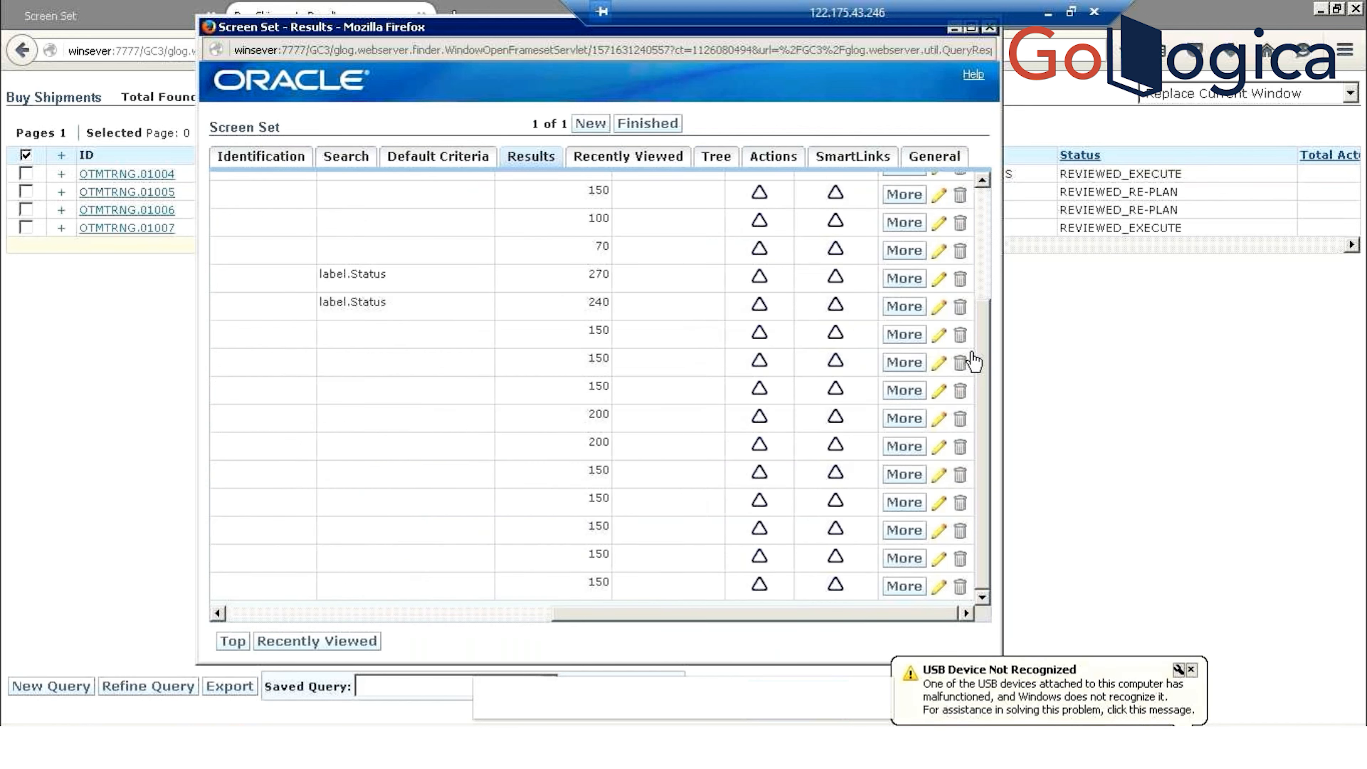
scroll(1000, 248, up, 3)
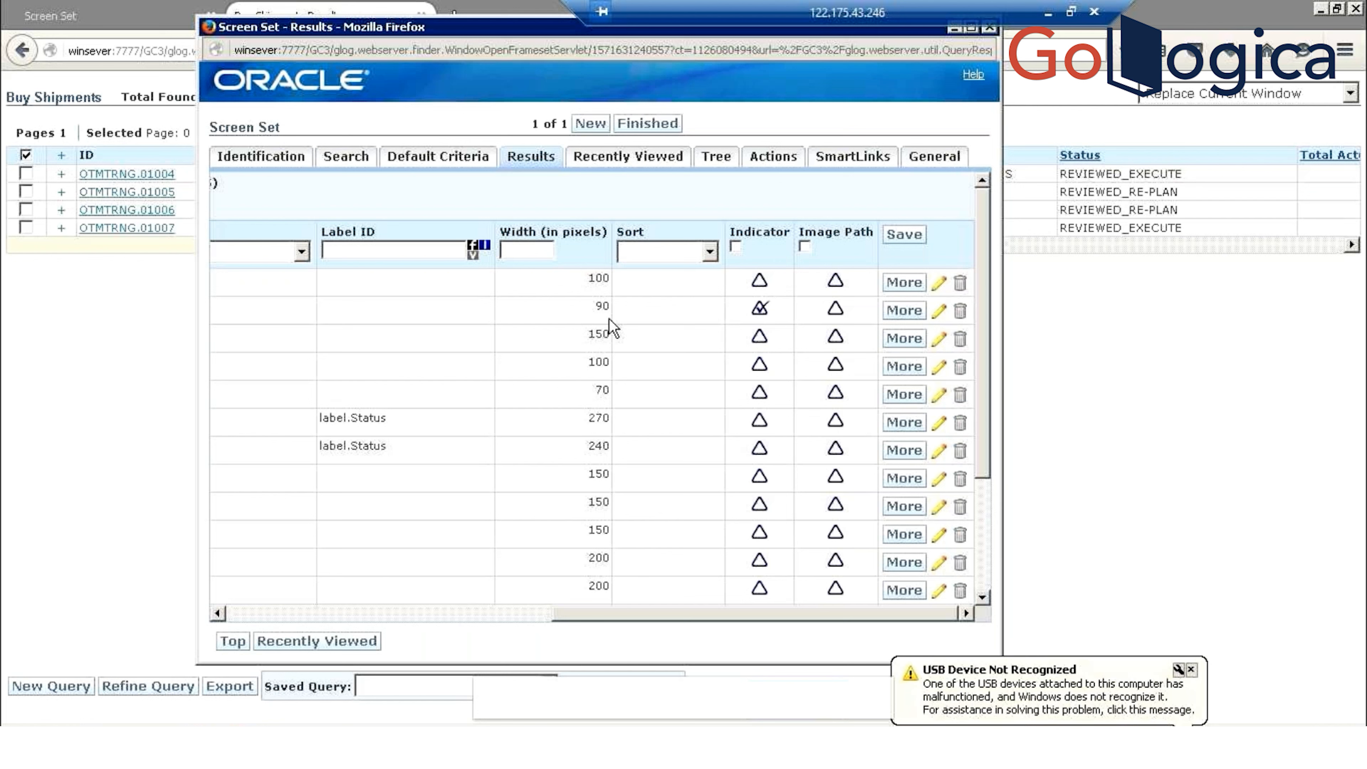
click(676, 258)
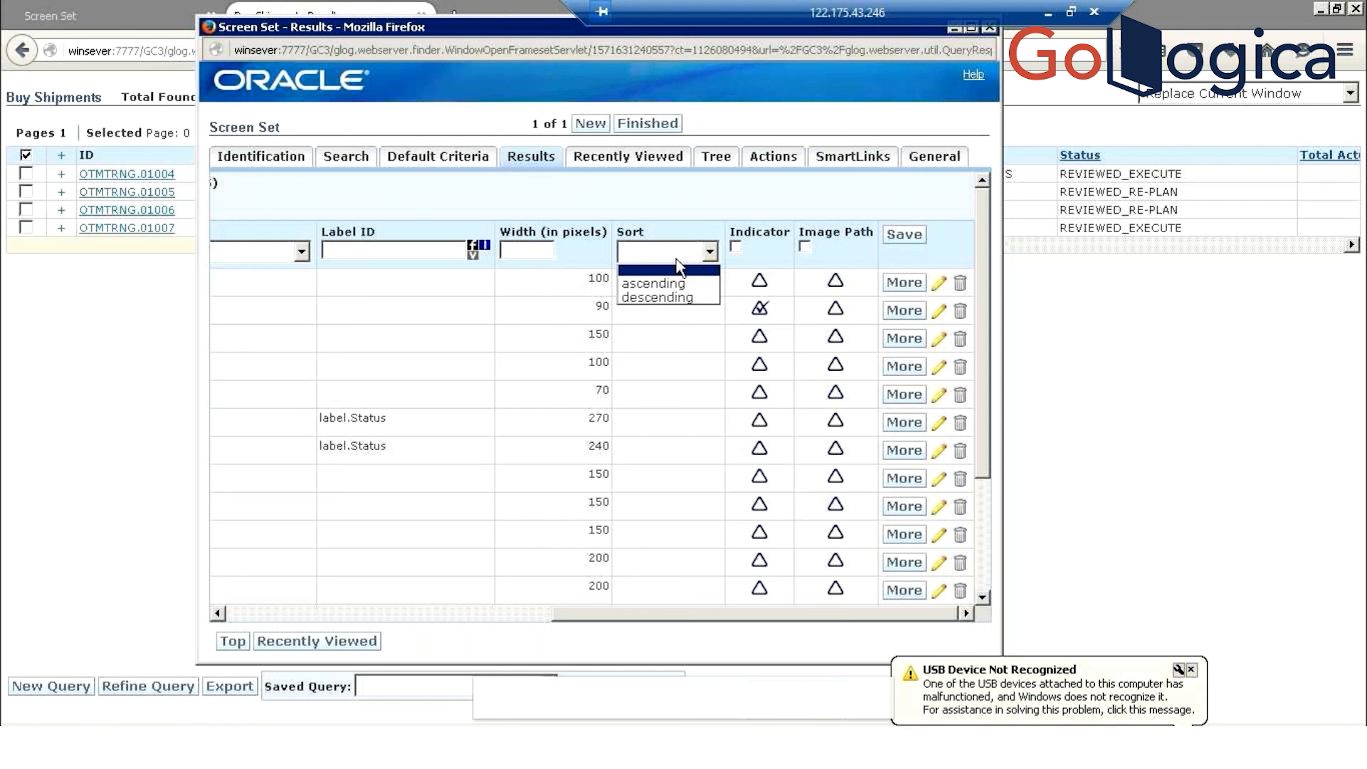
click(672, 221)
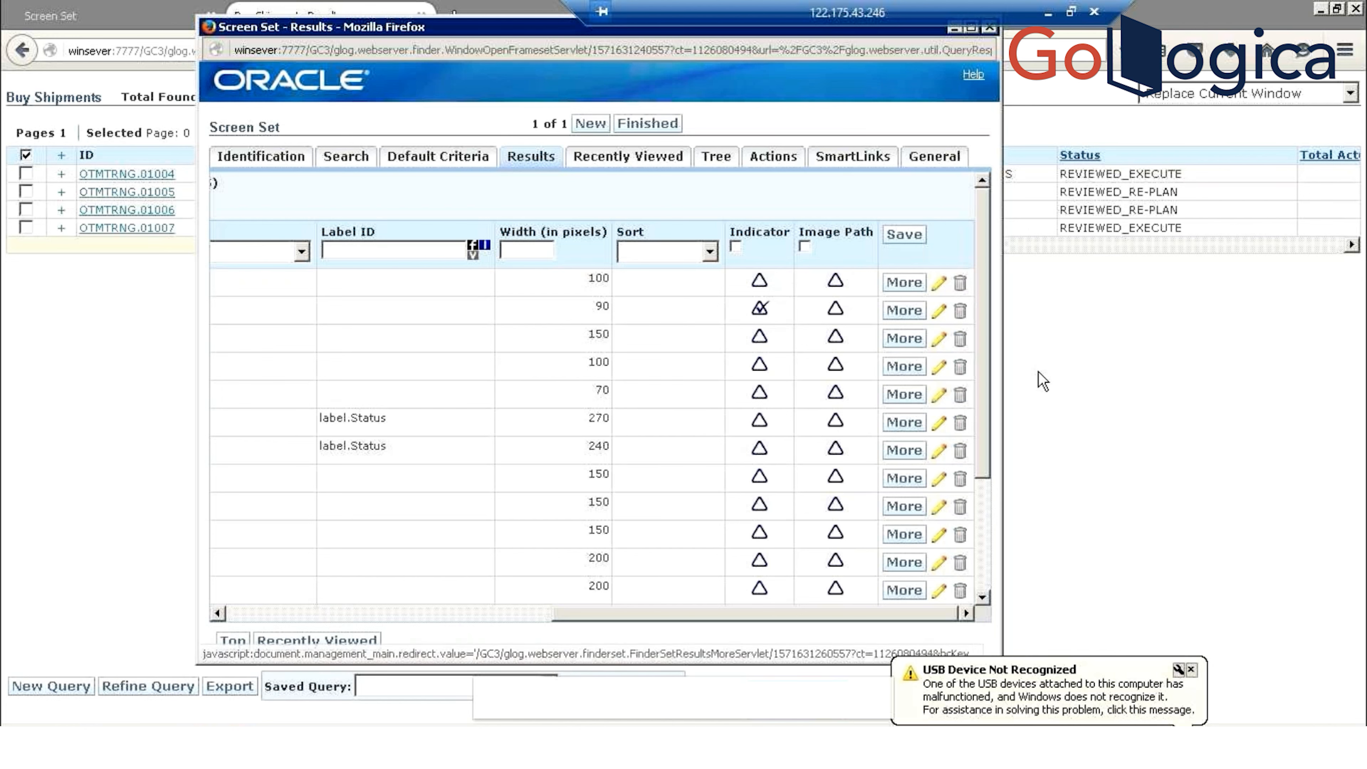
Compare the Indicator setting in the Results layout with the Indicator column of the Buy Shipments results
click(1037, 382)
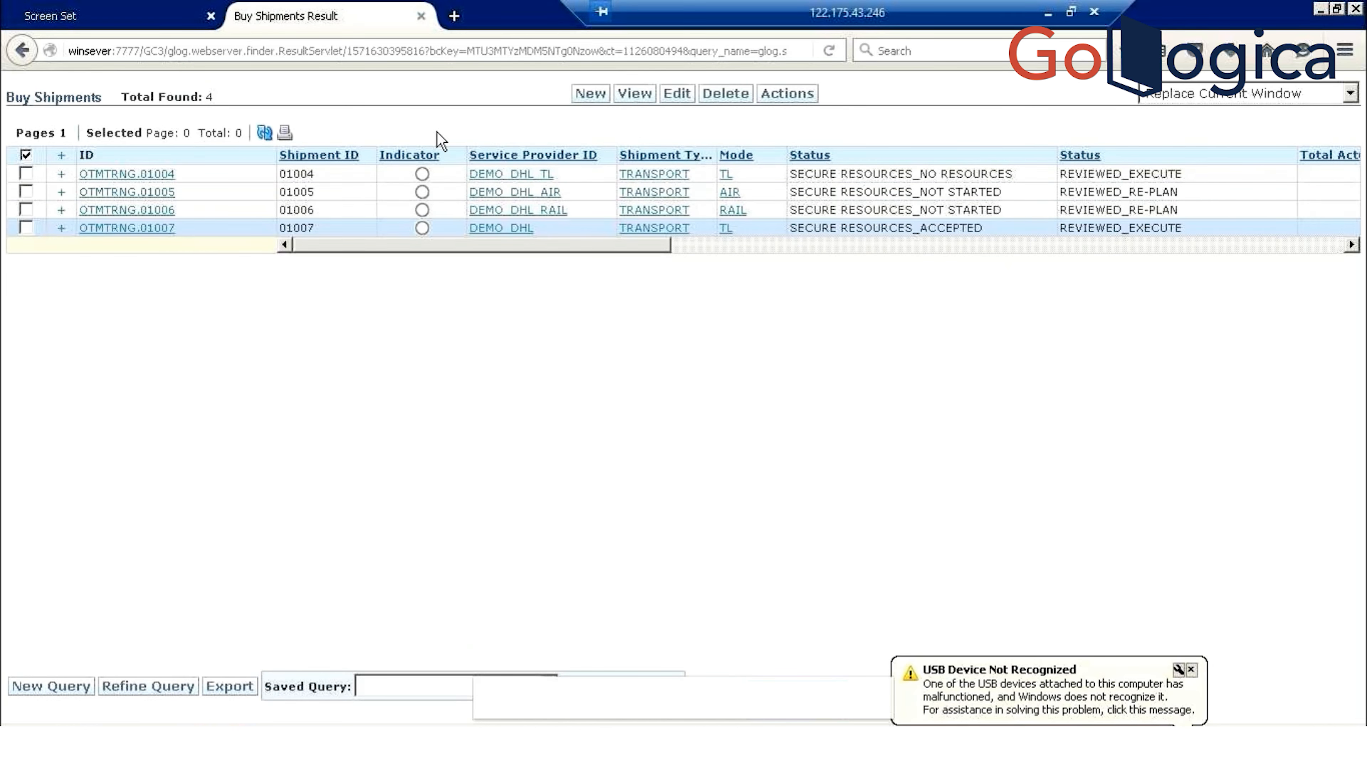
key(alt+Tab)
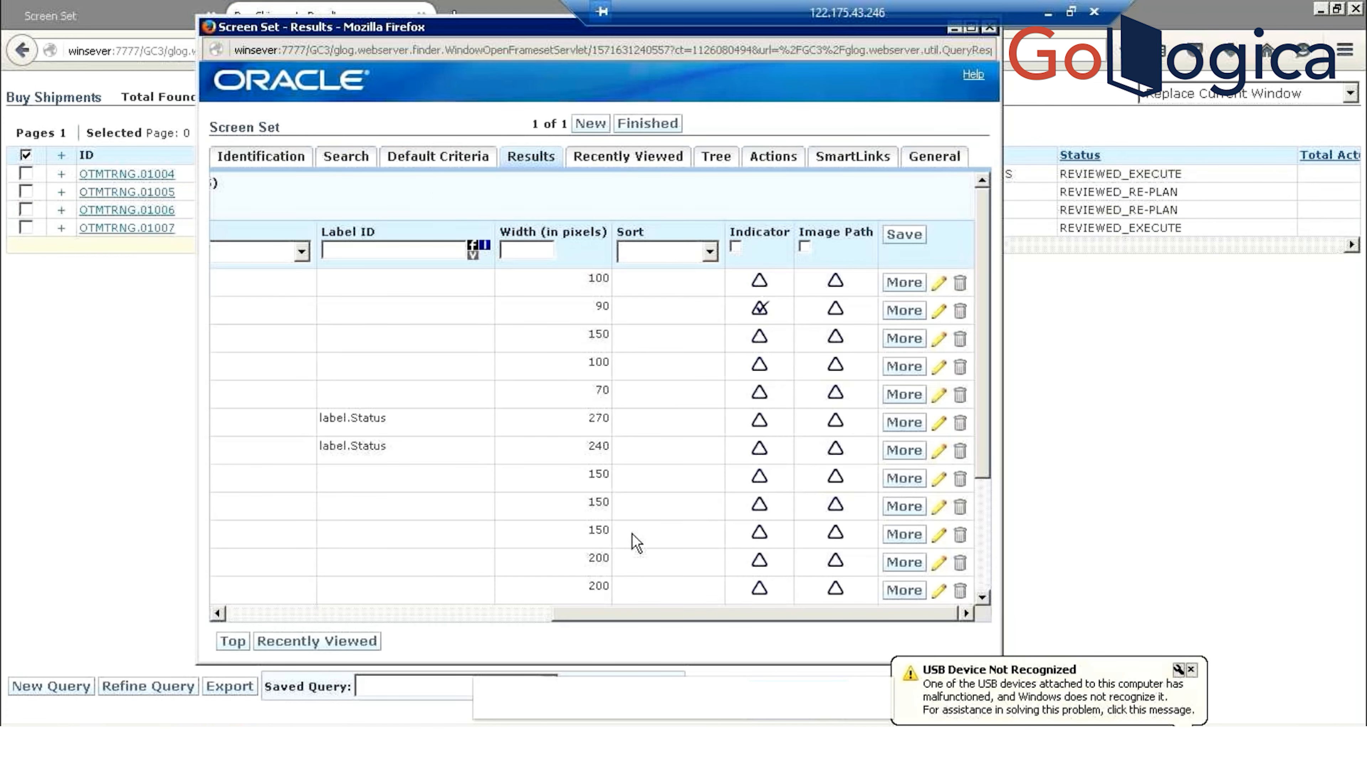
click(529, 610)
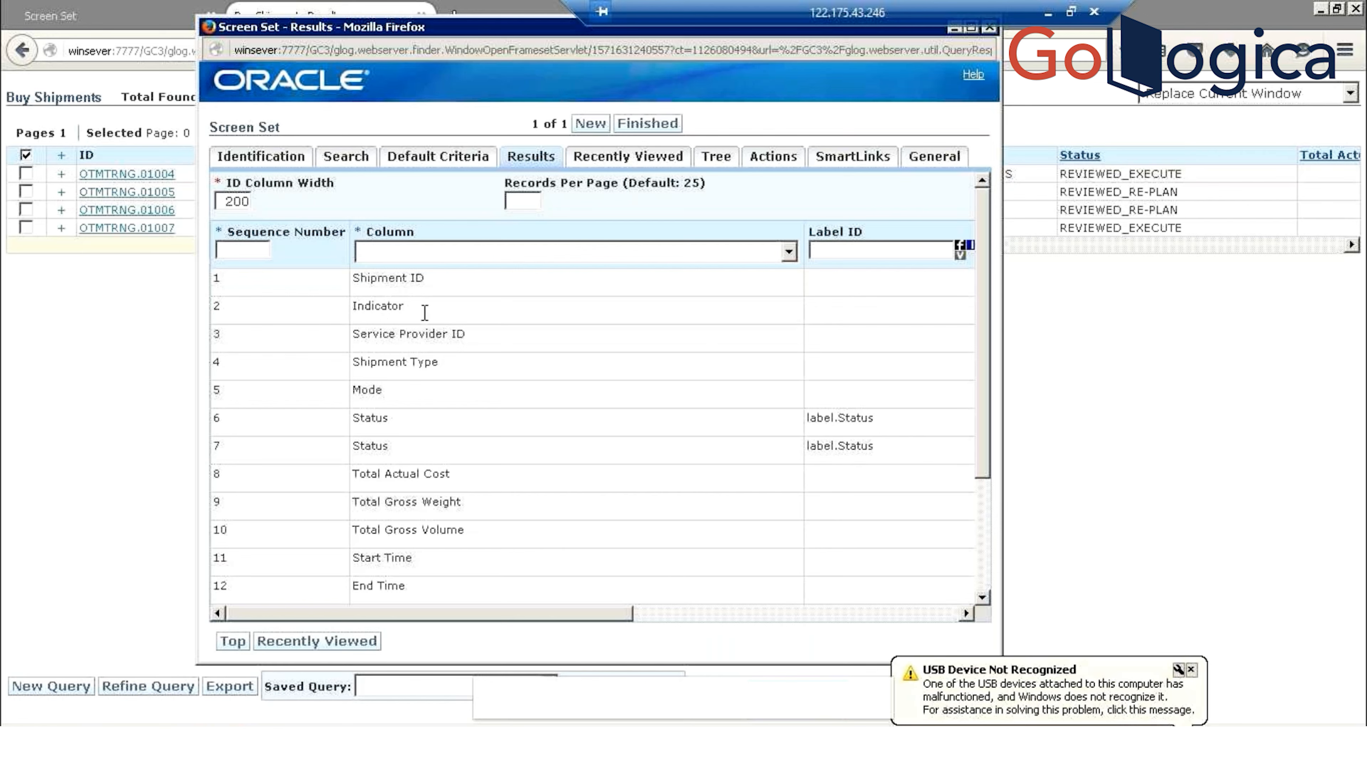
key(alt+Tab)
key(alt+Tab)
drag(583, 614, 956, 614)
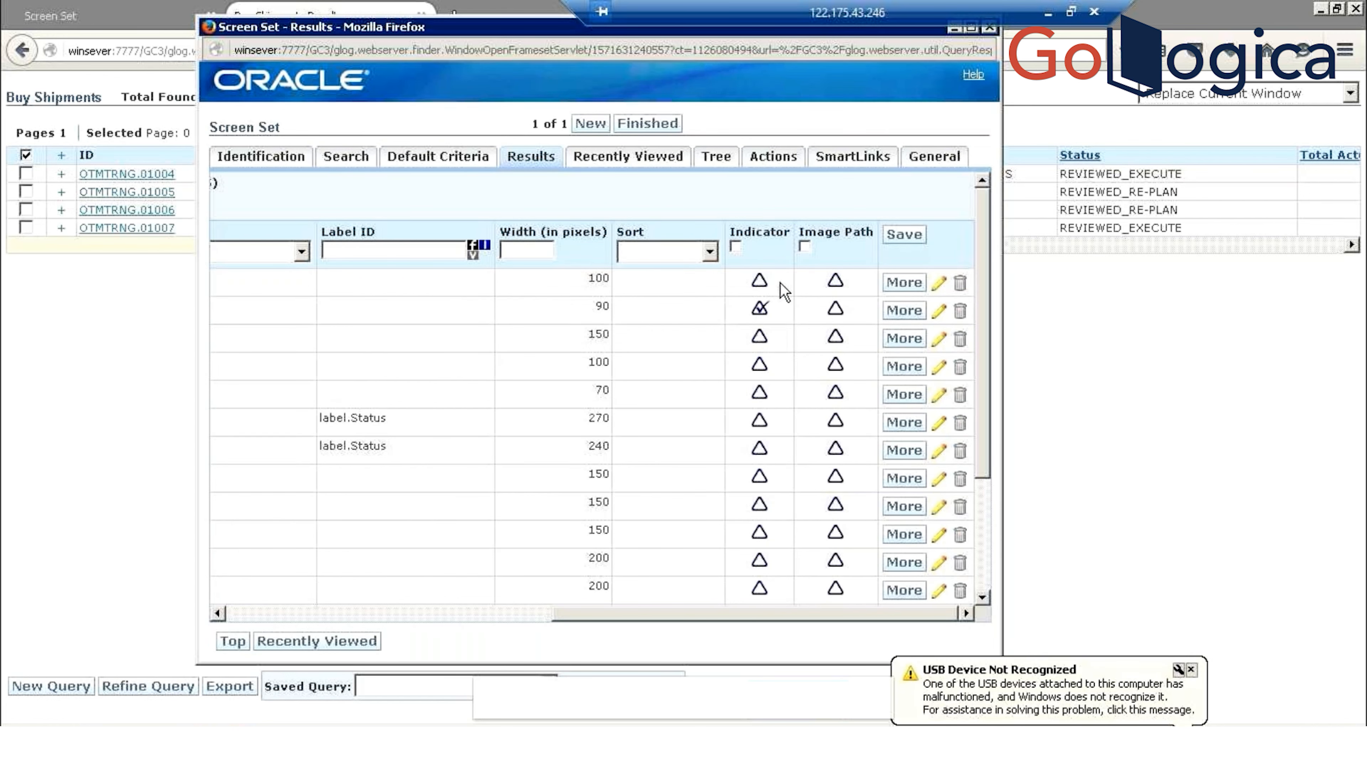
click(47, 434)
key(alt+Tab)
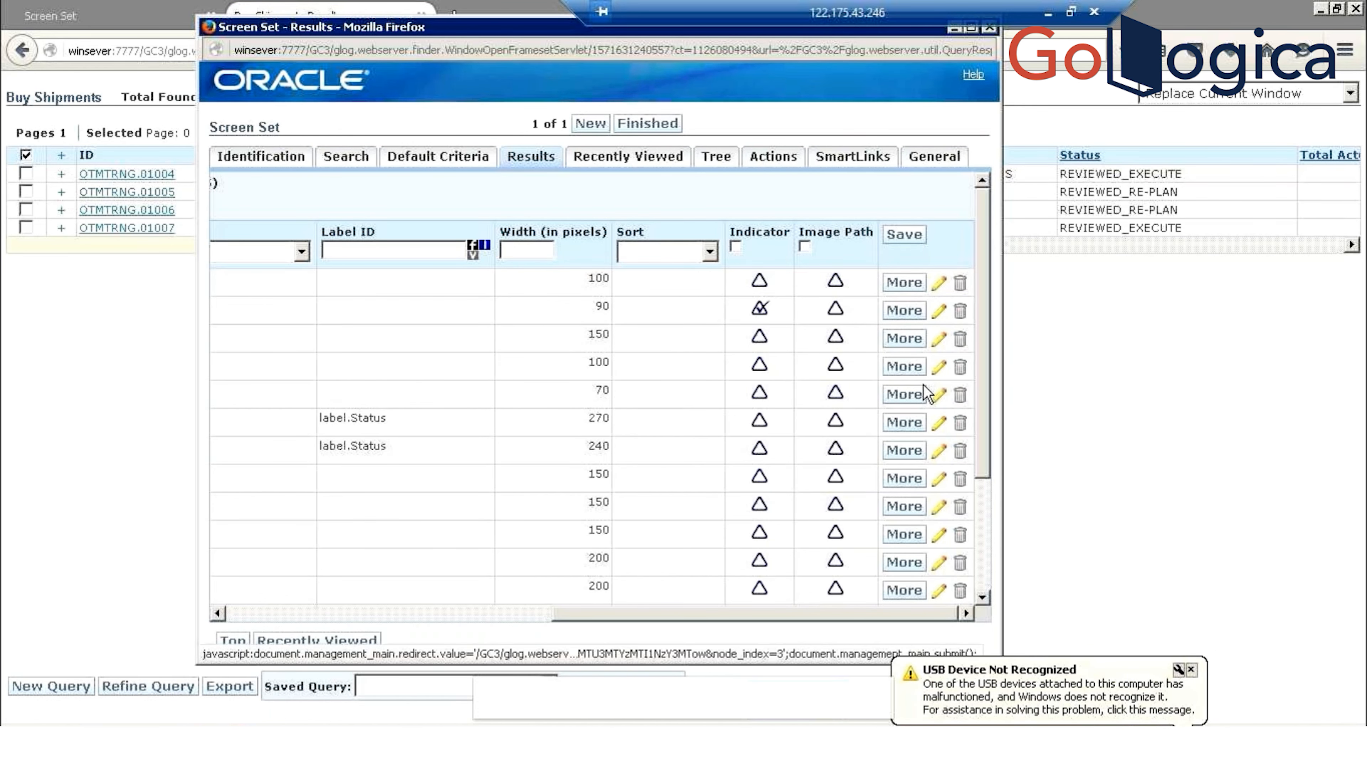
key(alt+Tab)
key(alt+Tab)
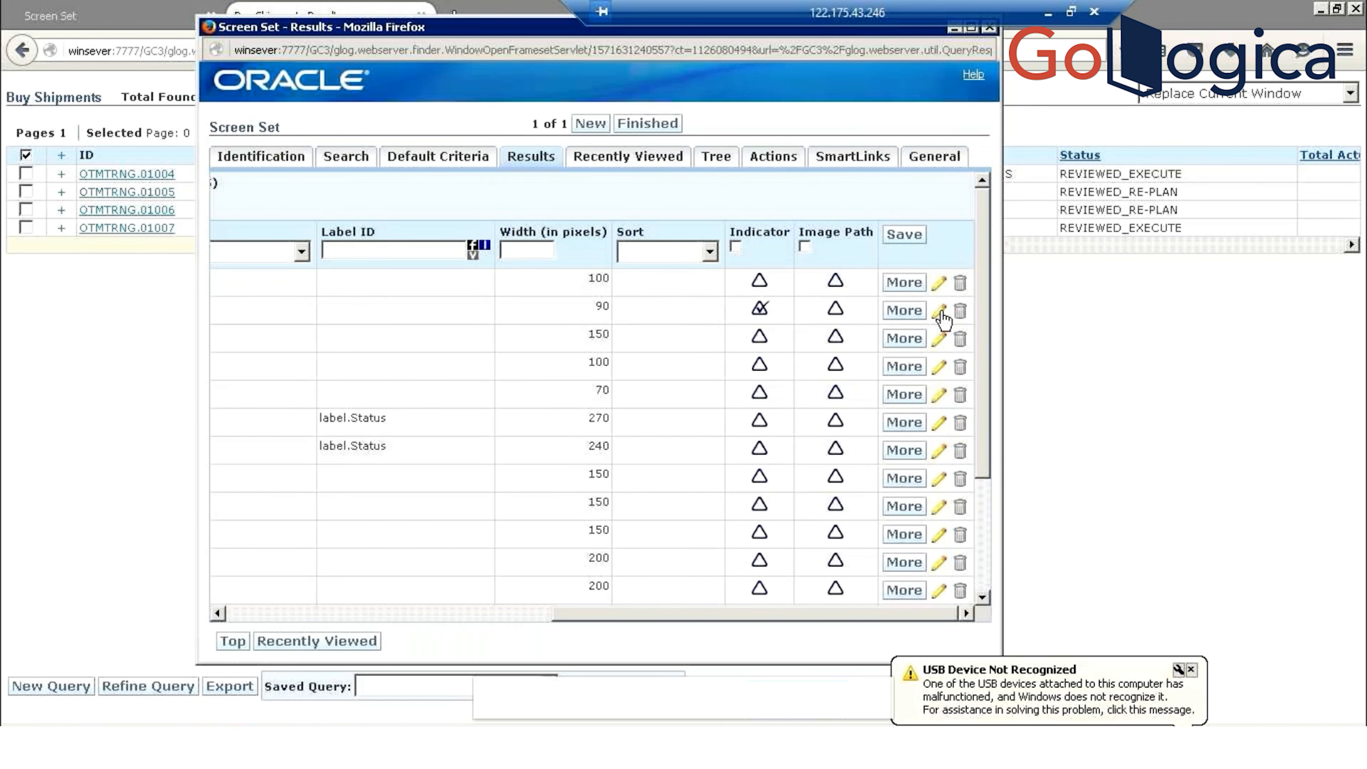
Try the Show Recently Viewed option and its For Edit setting in the screen set, then turn Show Recently Viewed off
click(314, 642)
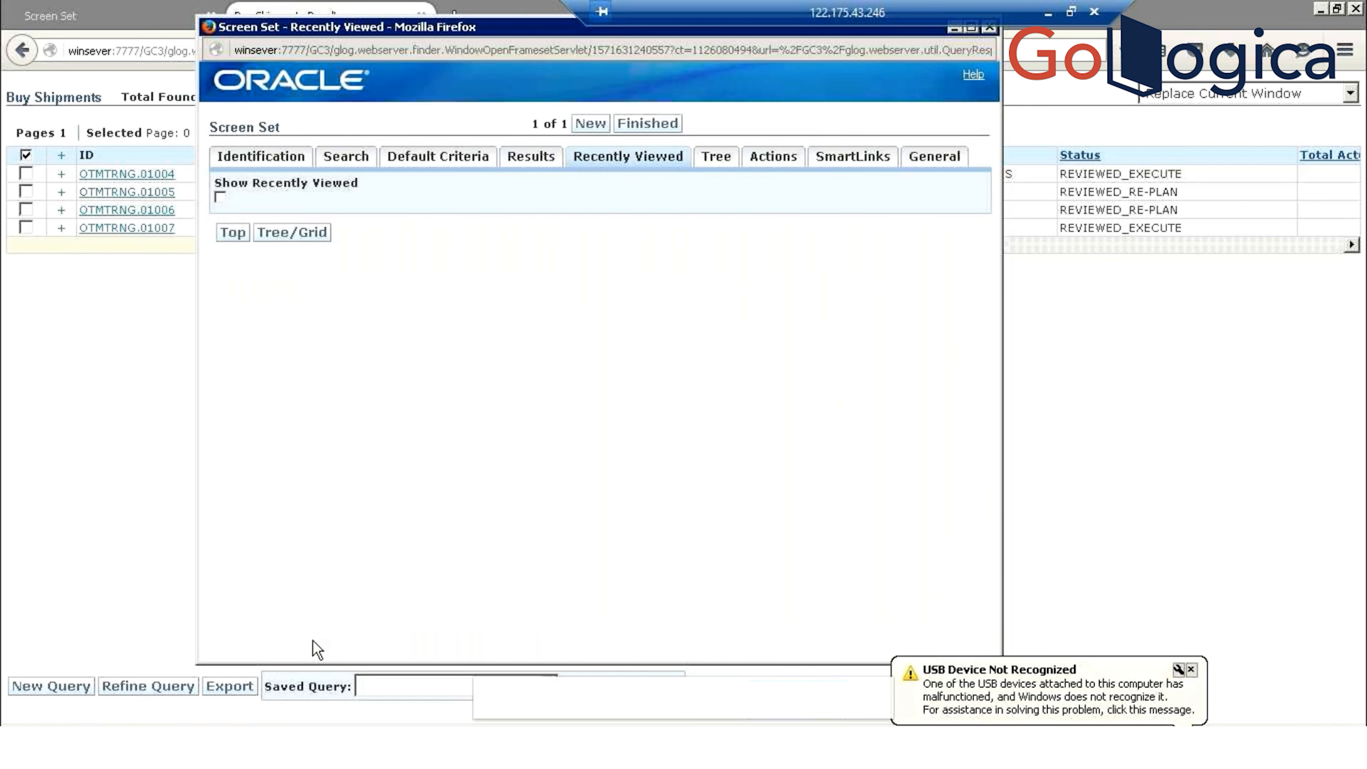
click(220, 197)
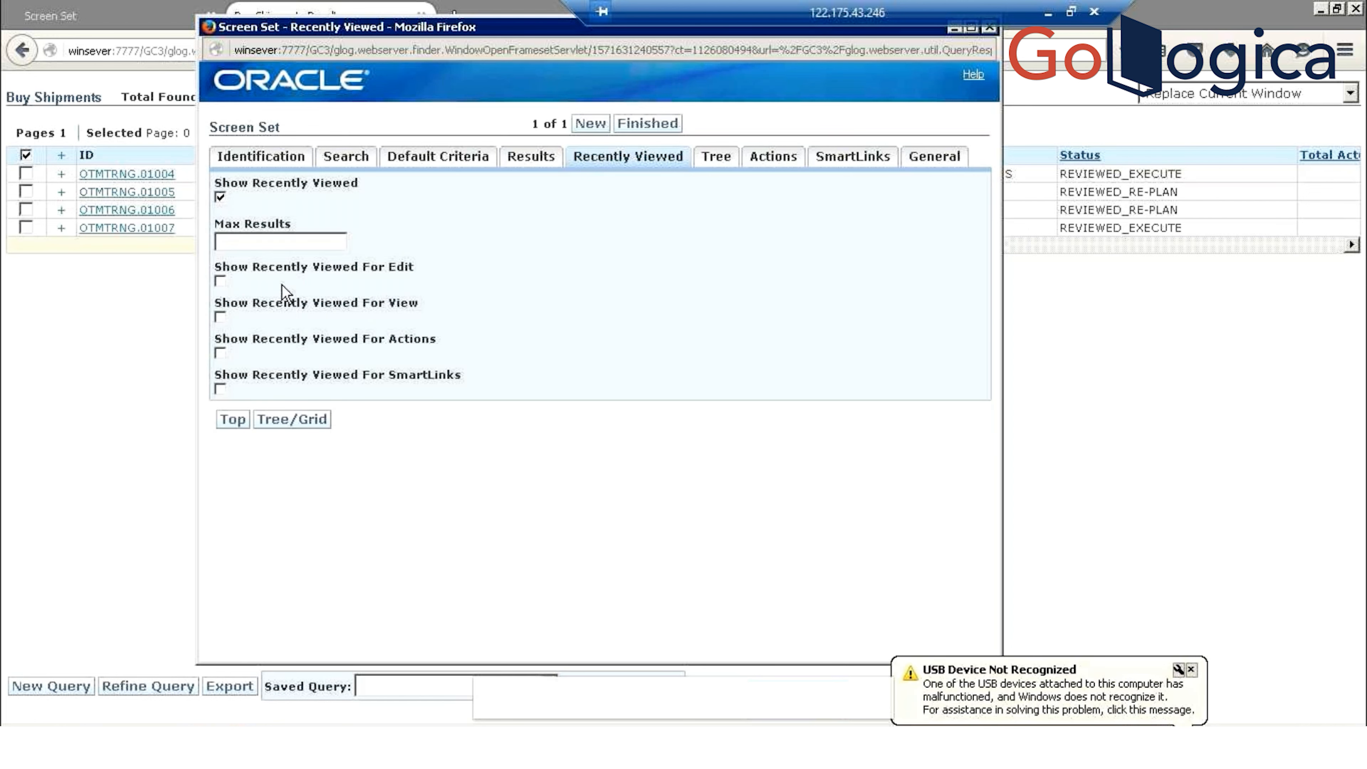
click(224, 286)
click(220, 281)
click(221, 281)
click(221, 198)
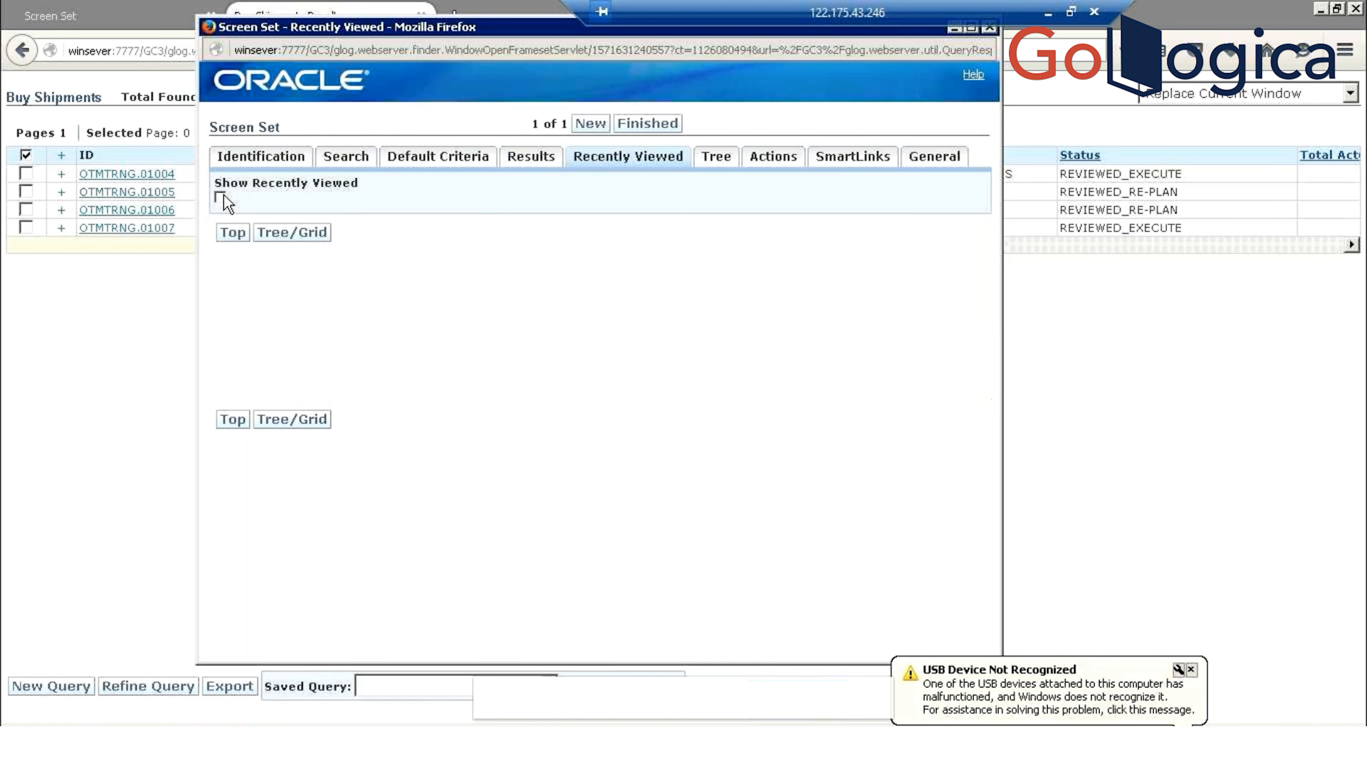
Open the screen set's Tree layout and compare its nodes with the expanded tree of the first shipment in the Buy Shipments results
click(314, 232)
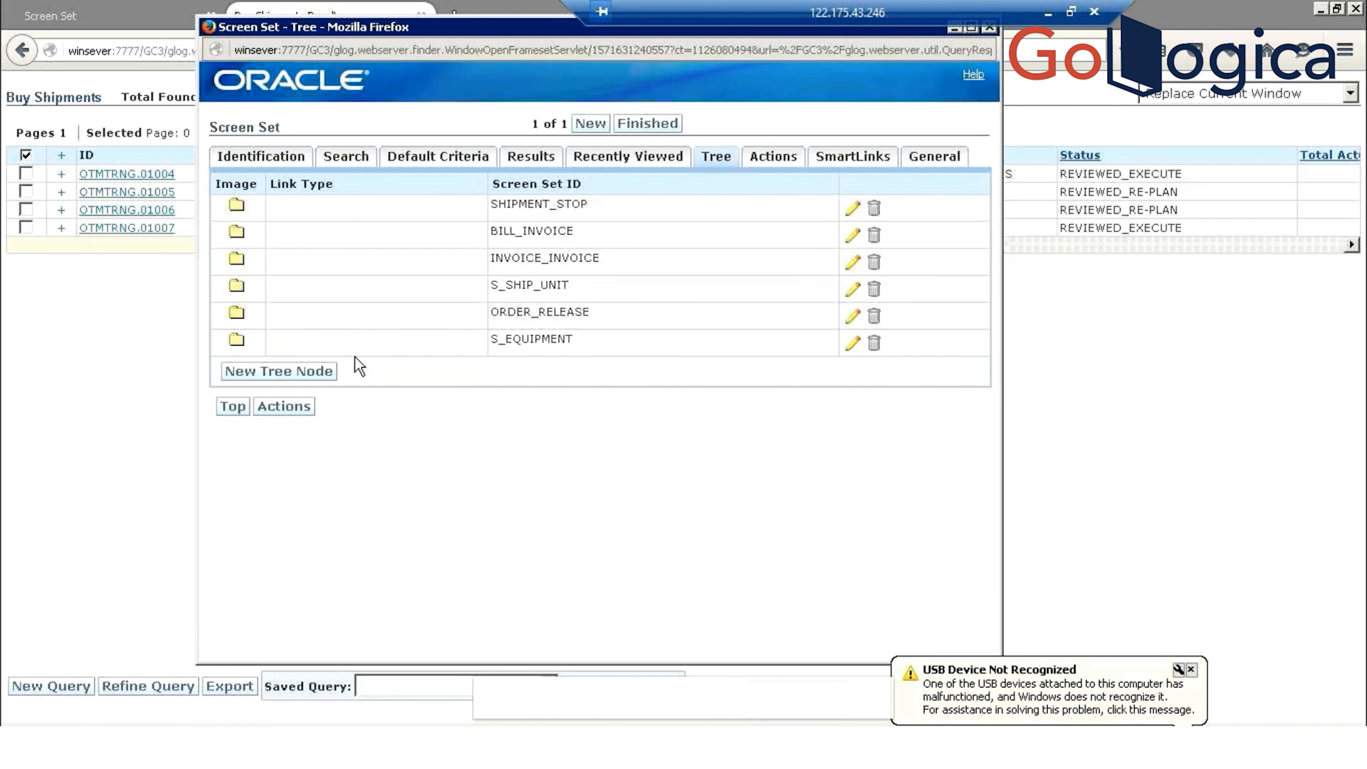
key(alt+Tab)
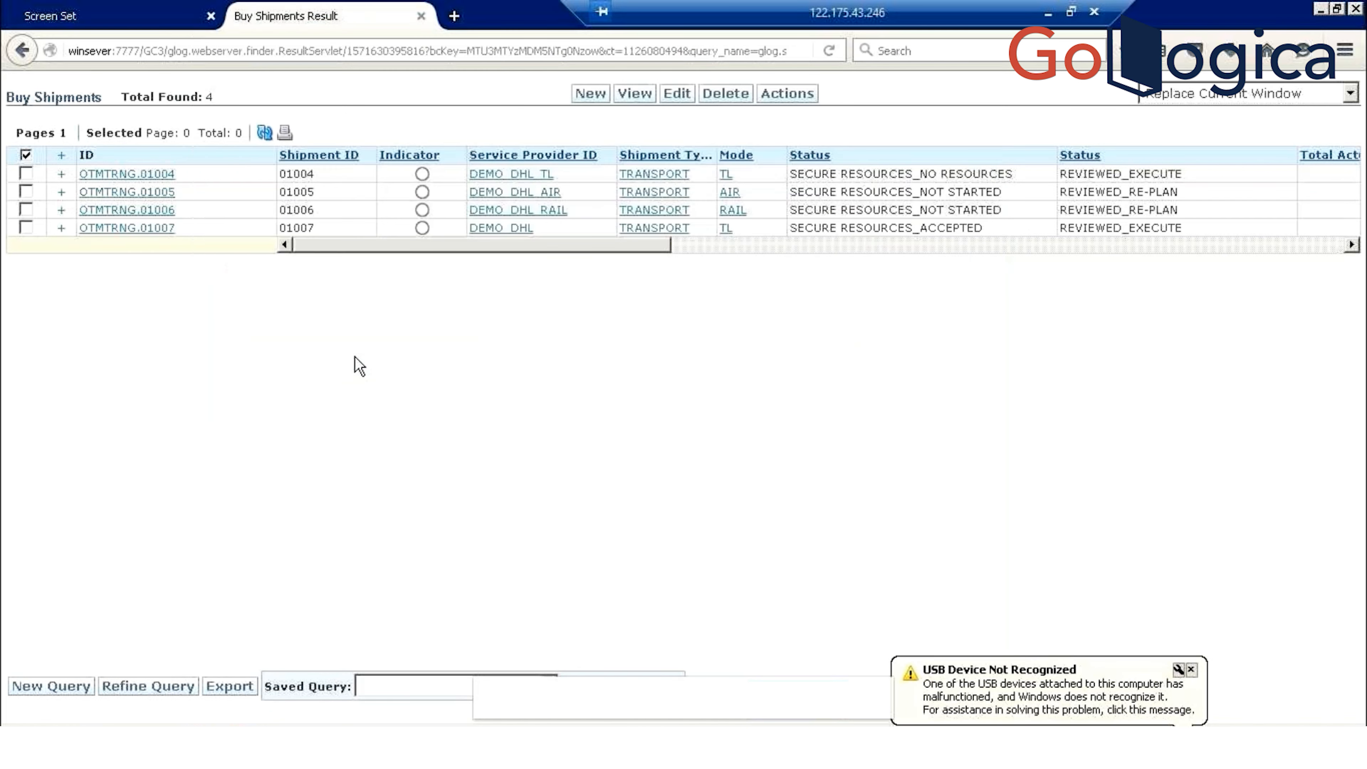
click(61, 174)
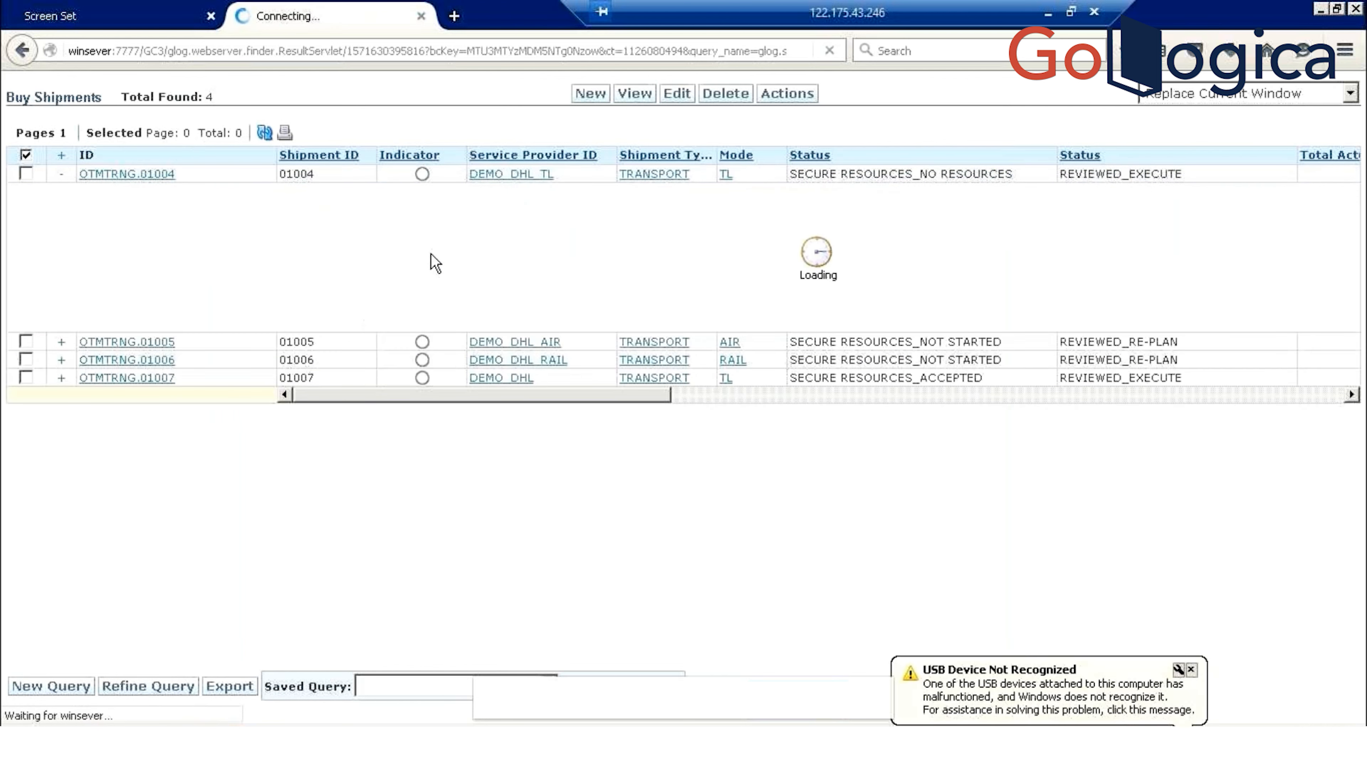
key(alt+Tab)
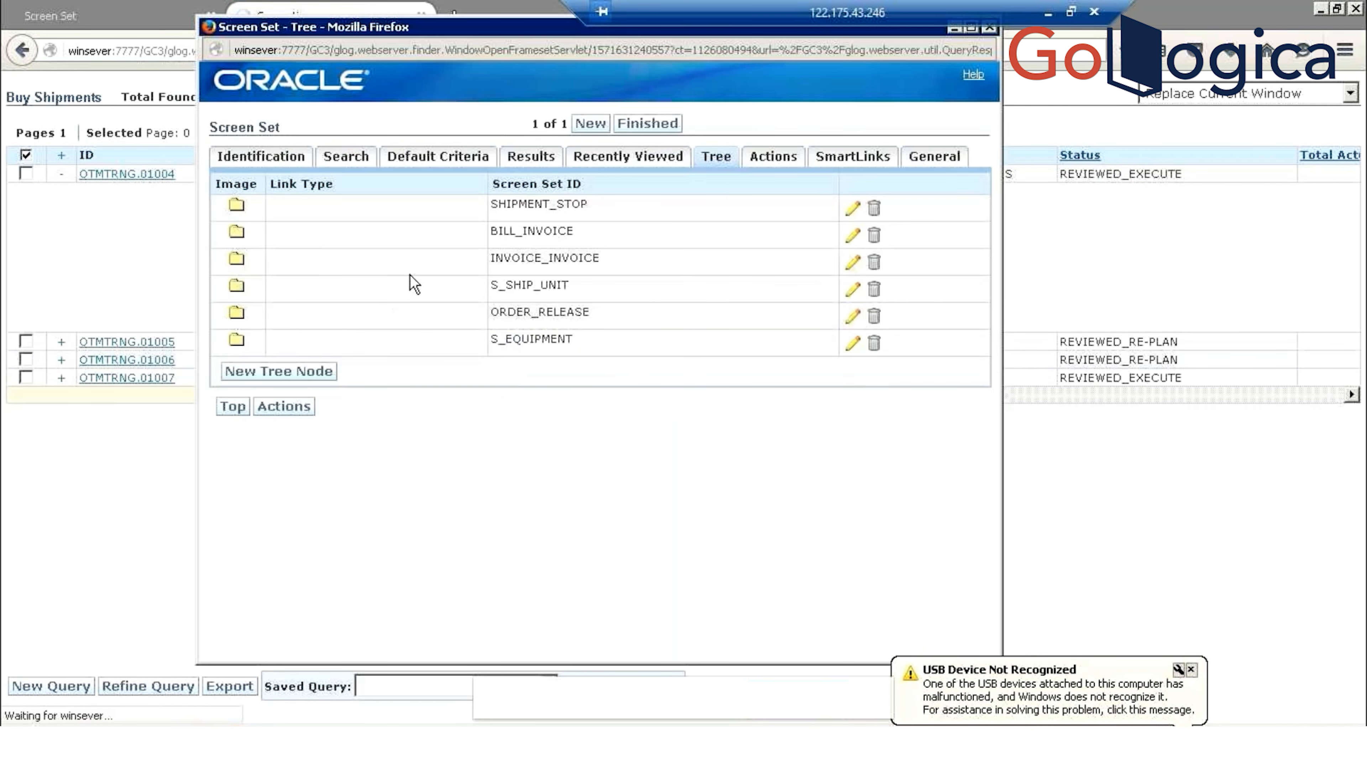
key(alt+Tab)
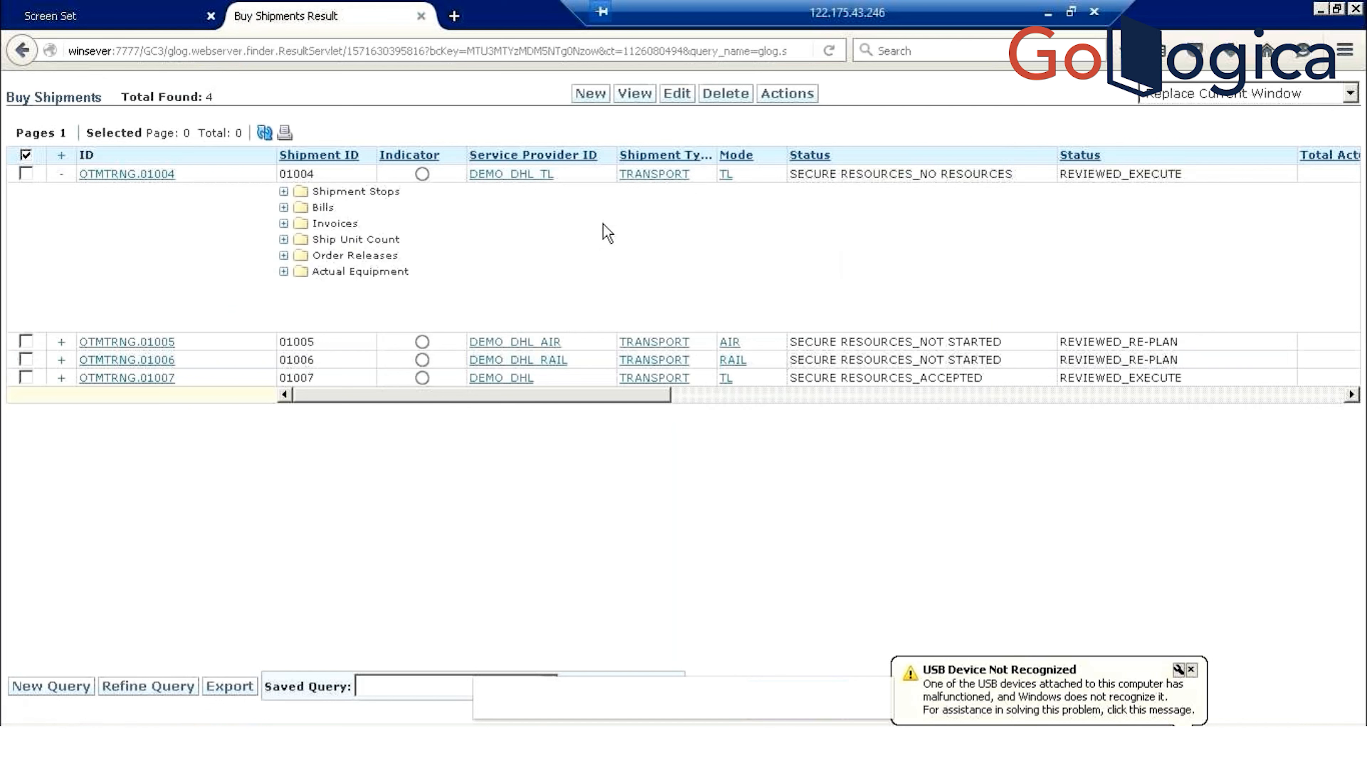
Match each node in the screen set's Tree layout to the folders under shipment 01004 in the Buy Shipments results
key(alt+Tab)
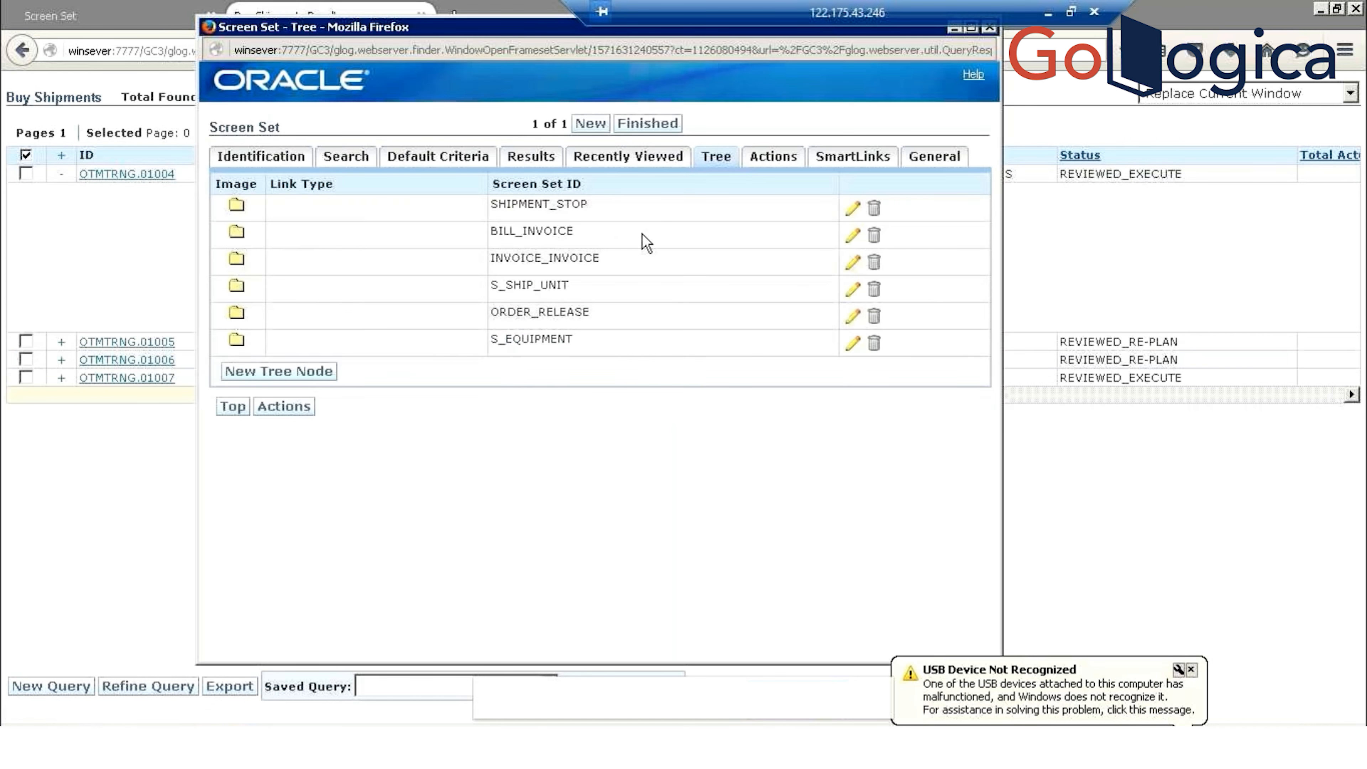
key(alt+Tab)
key(alt+Tab)
key(alt+Tab)
key(alt+Tab)
key(alt+Tab)
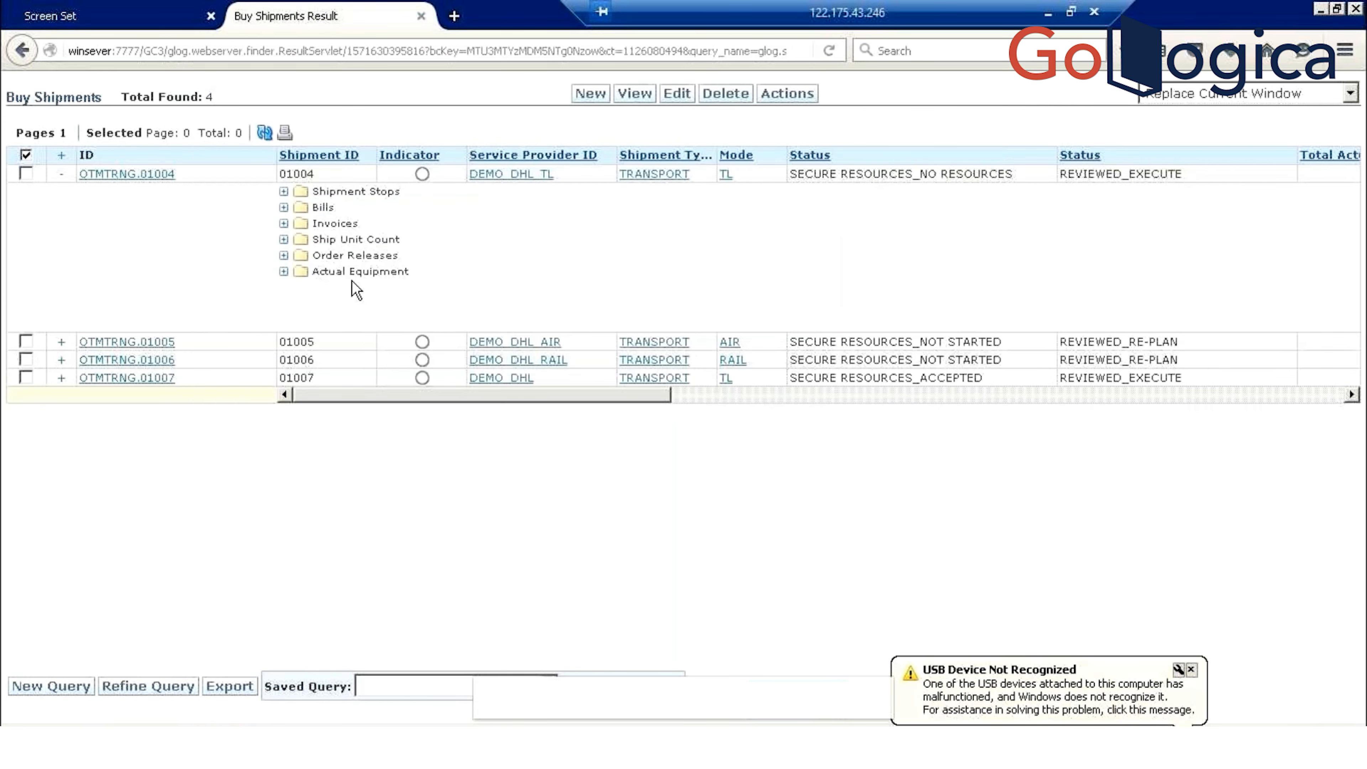
key(alt+Tab)
key(alt+Tab)
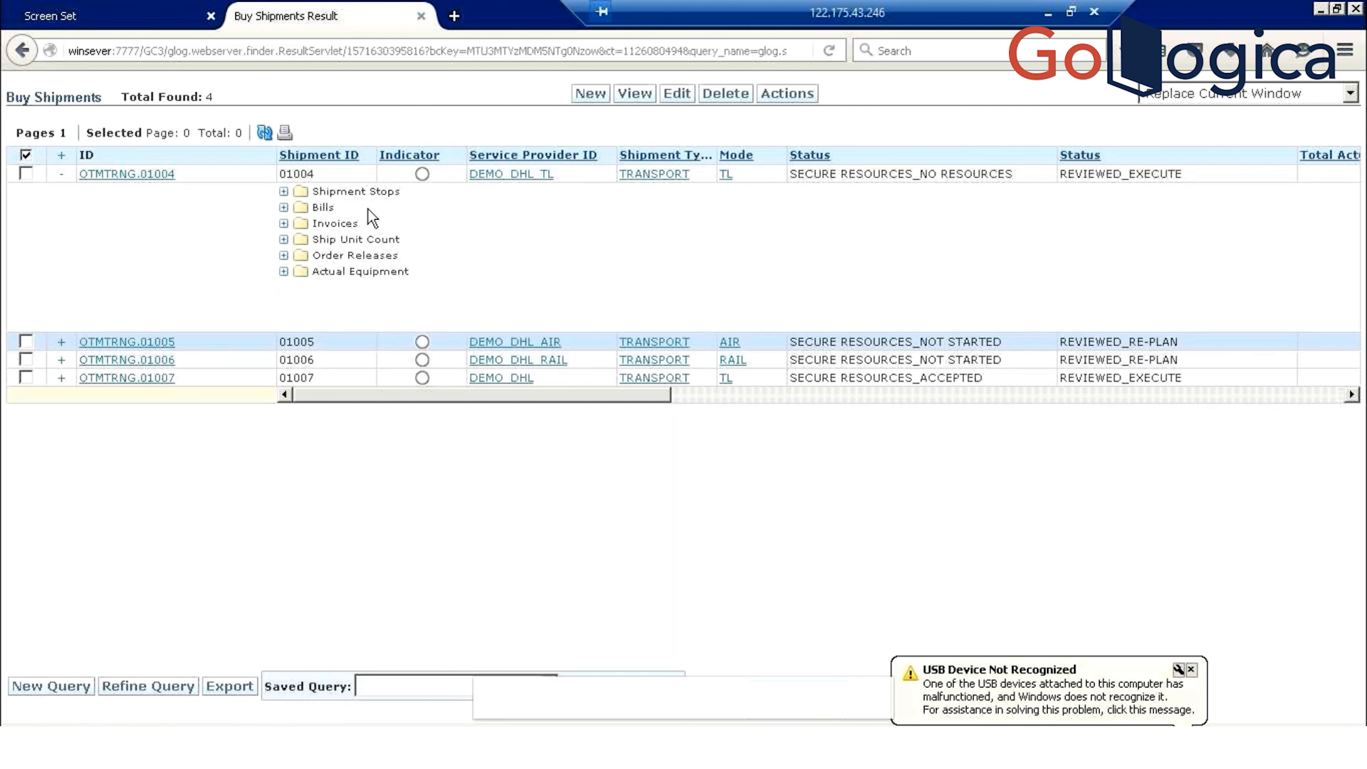
key(alt+Tab)
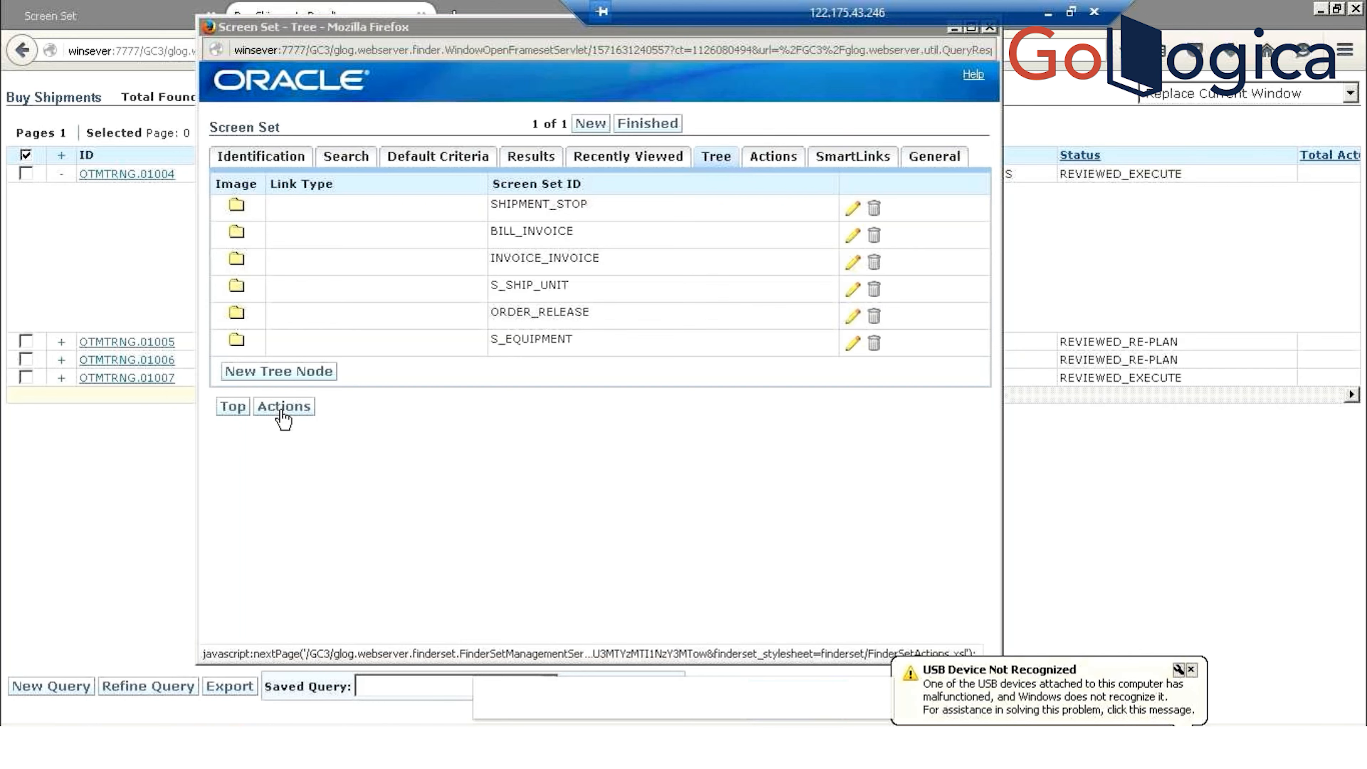
Select shipment 01004 and open its Actions list to compare with the screen set's Actions layout
key(alt+Tab)
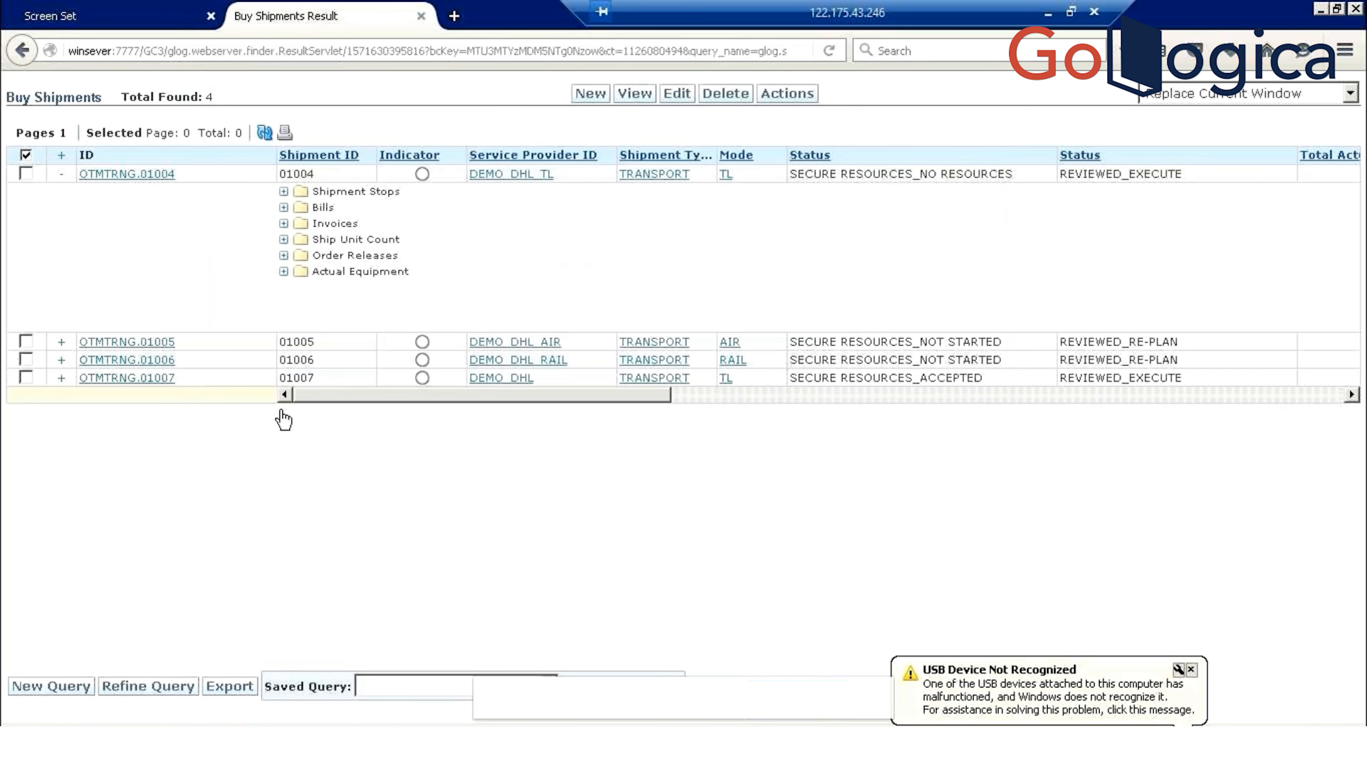
click(25, 174)
key(alt+Tab)
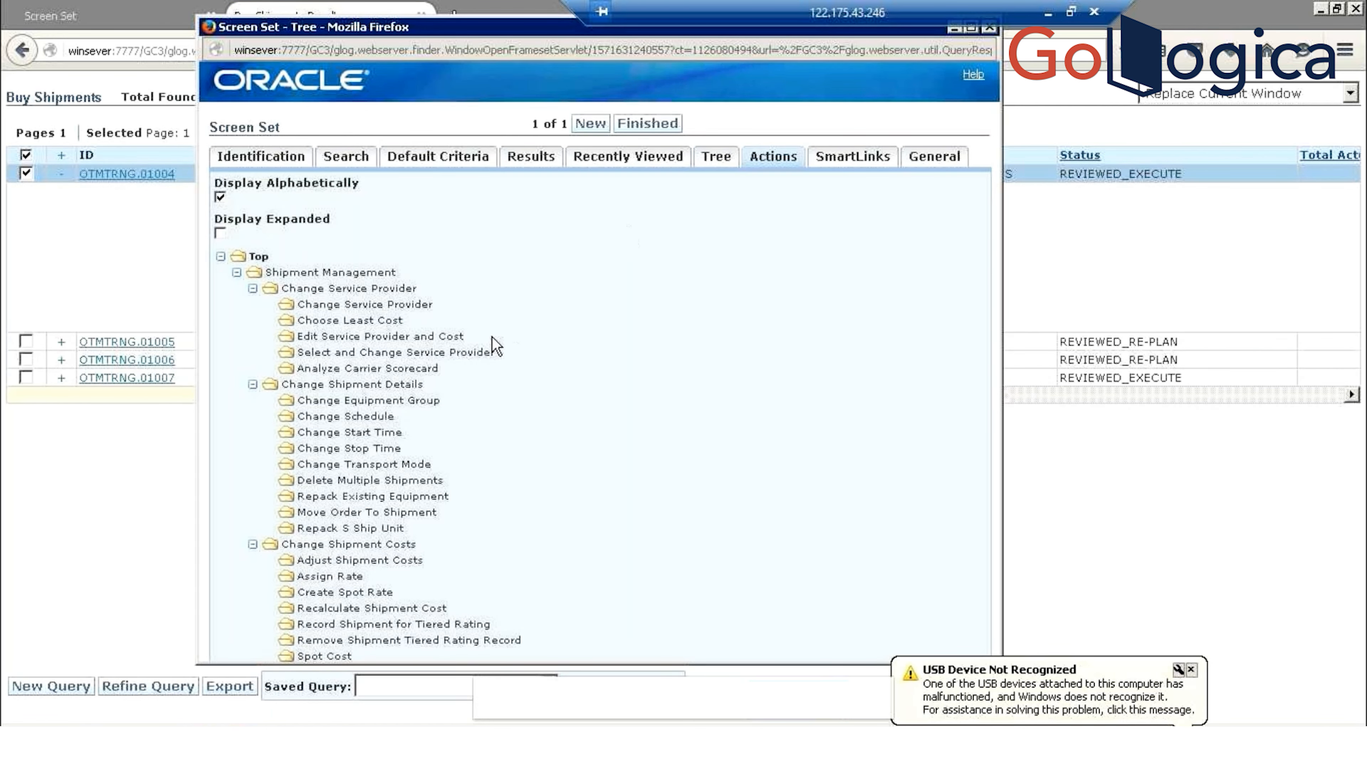
key(alt+Tab)
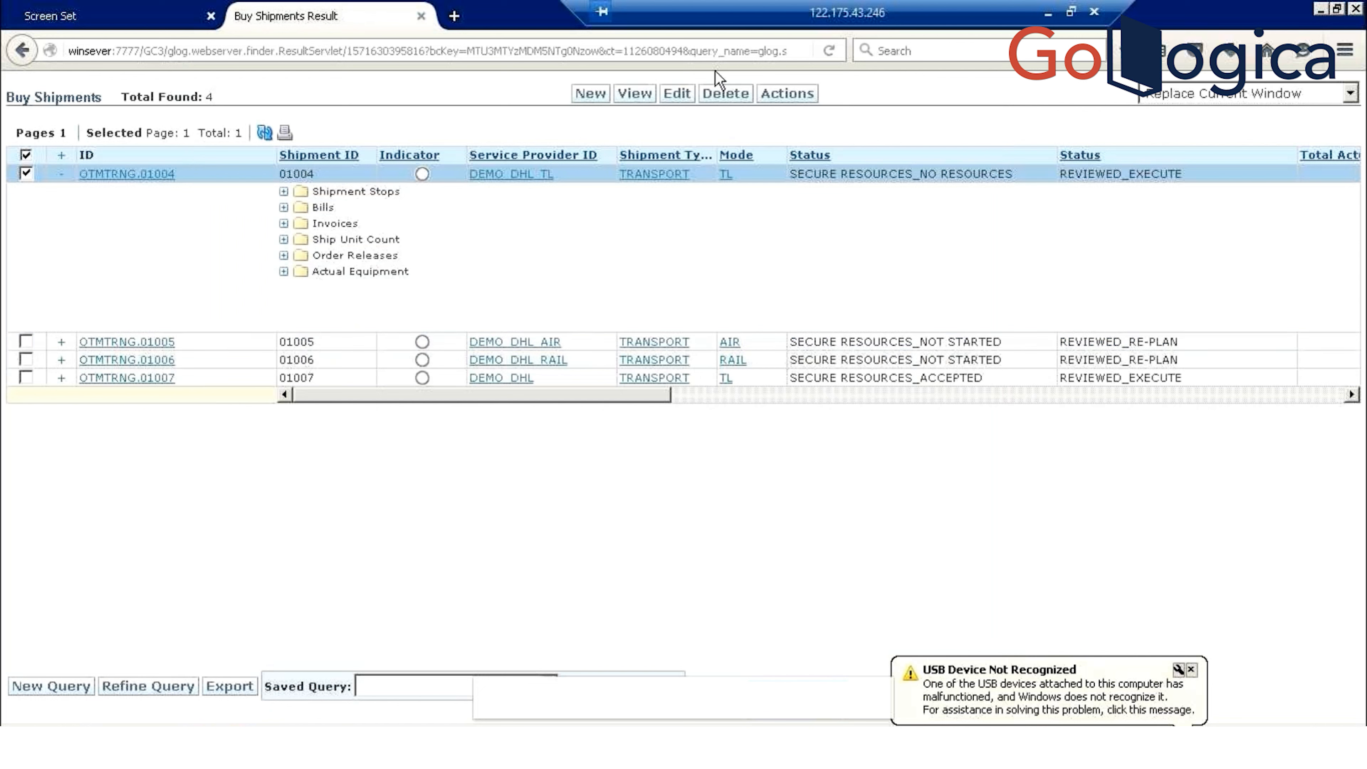
click(787, 93)
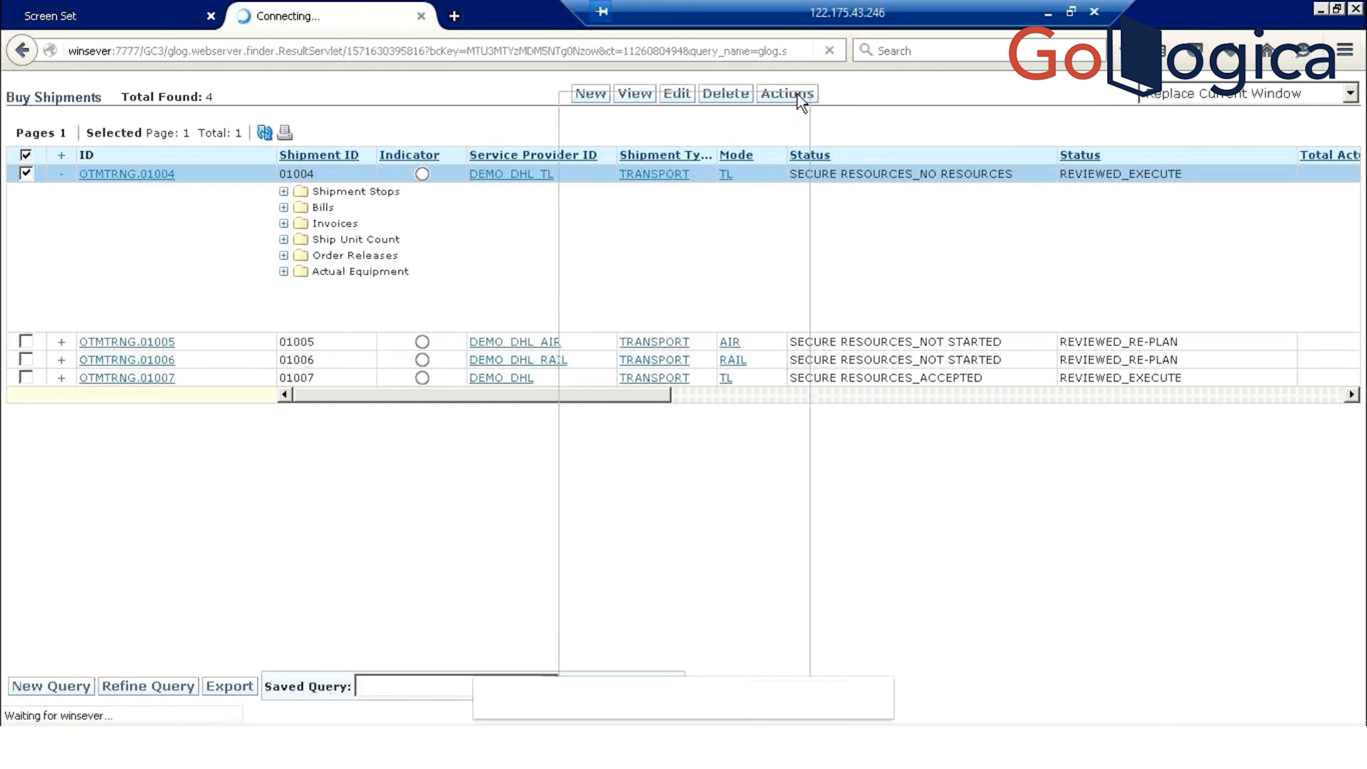
key(alt+Tab)
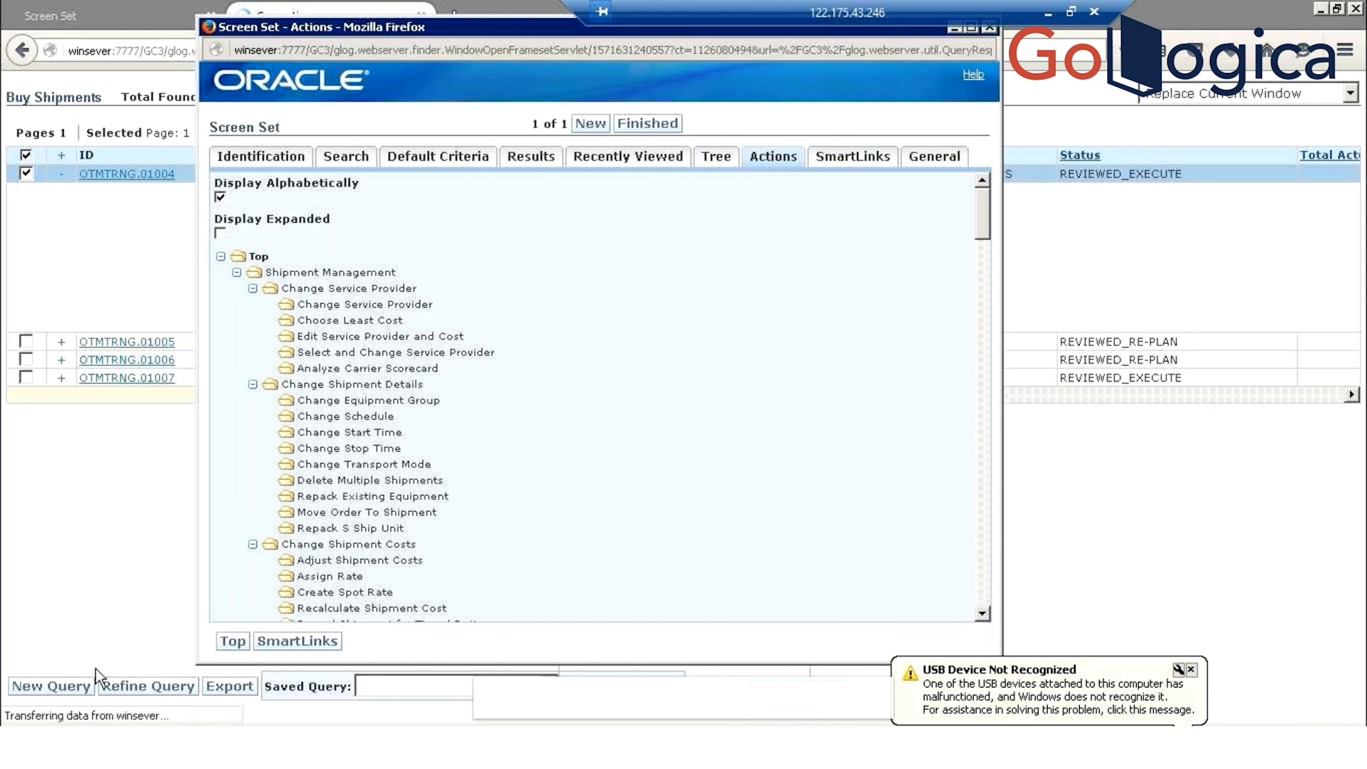
Create a new action in the Actions Manager and name it TEST
click(46, 8)
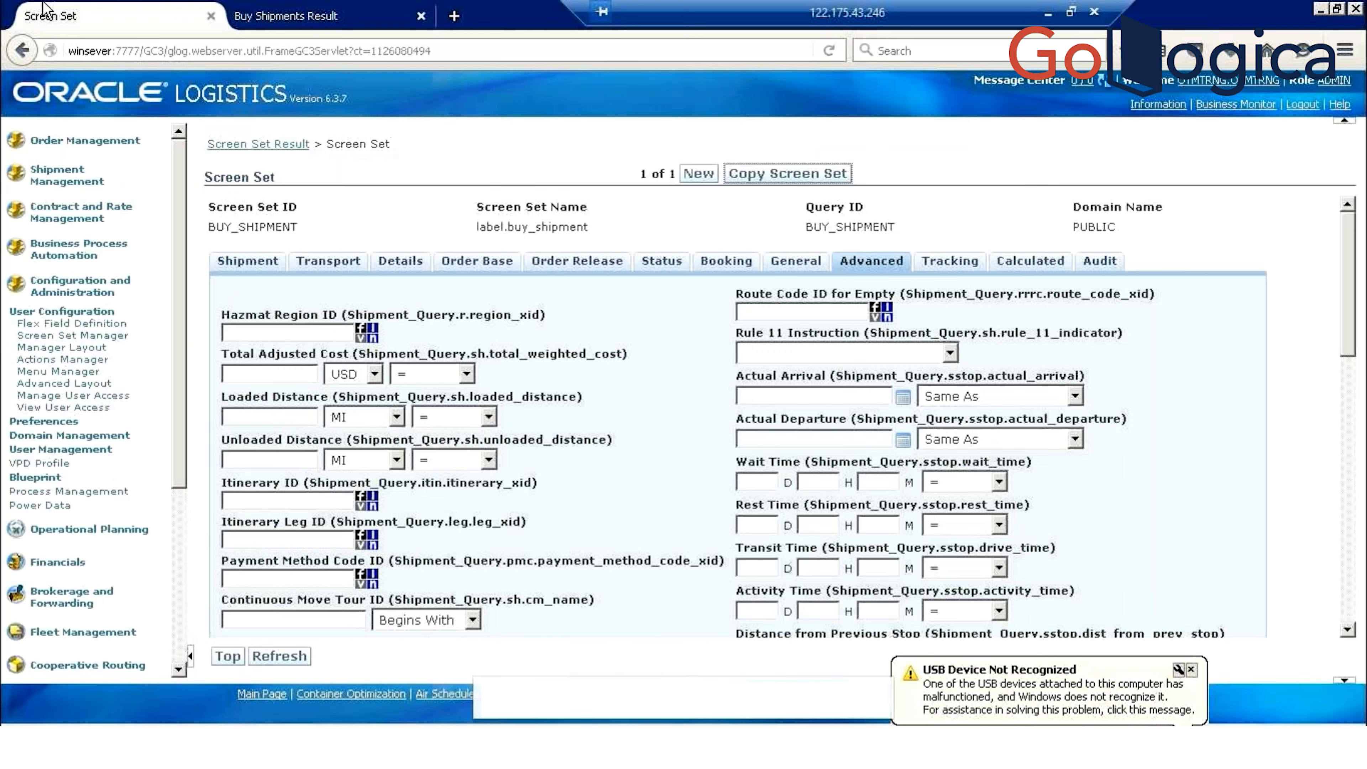
click(86, 360)
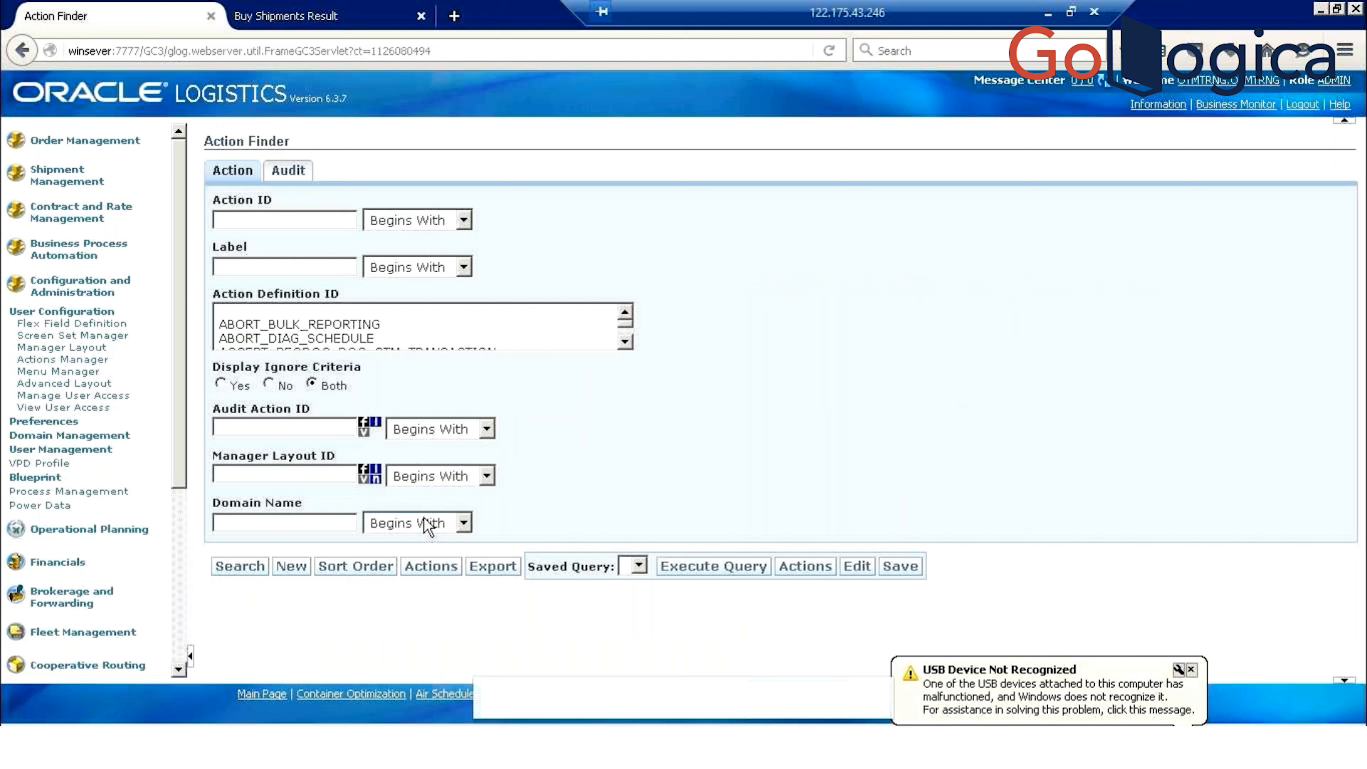
click(291, 566)
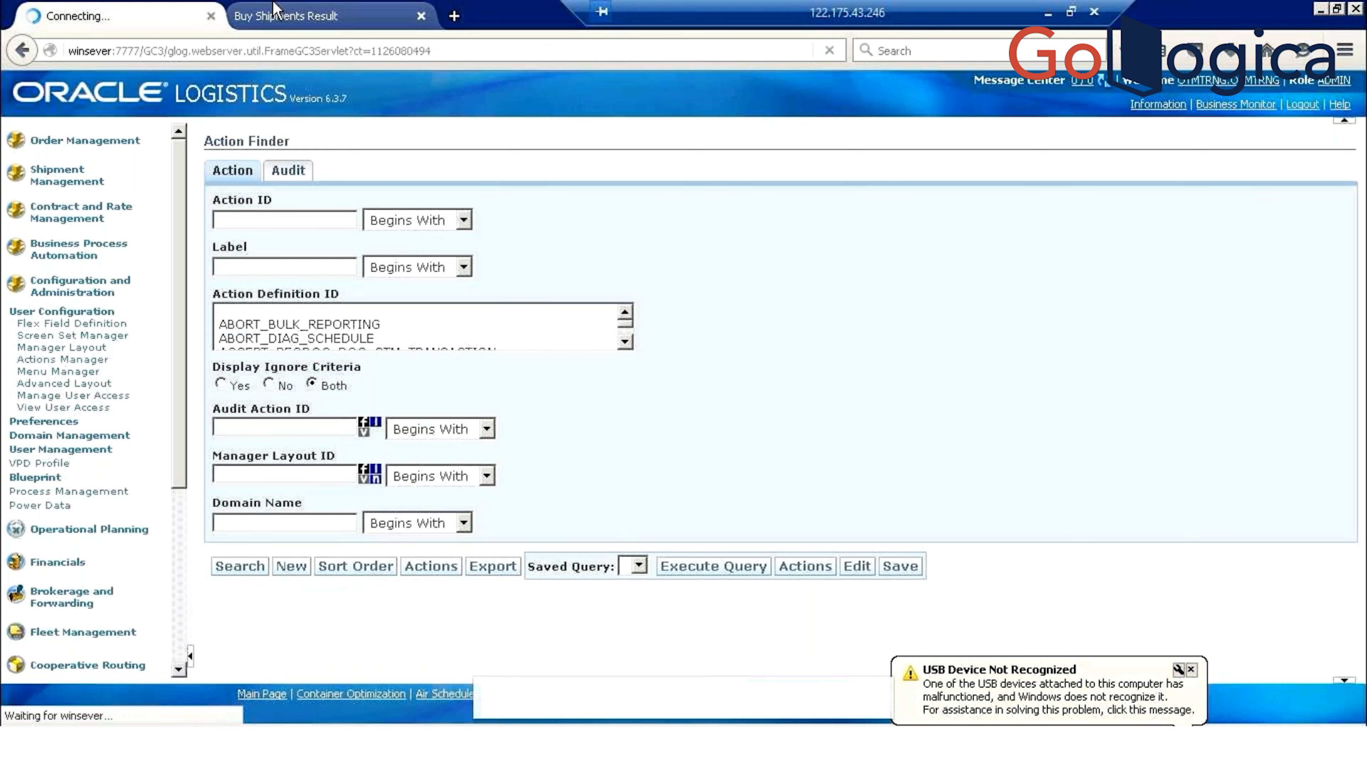
click(276, 12)
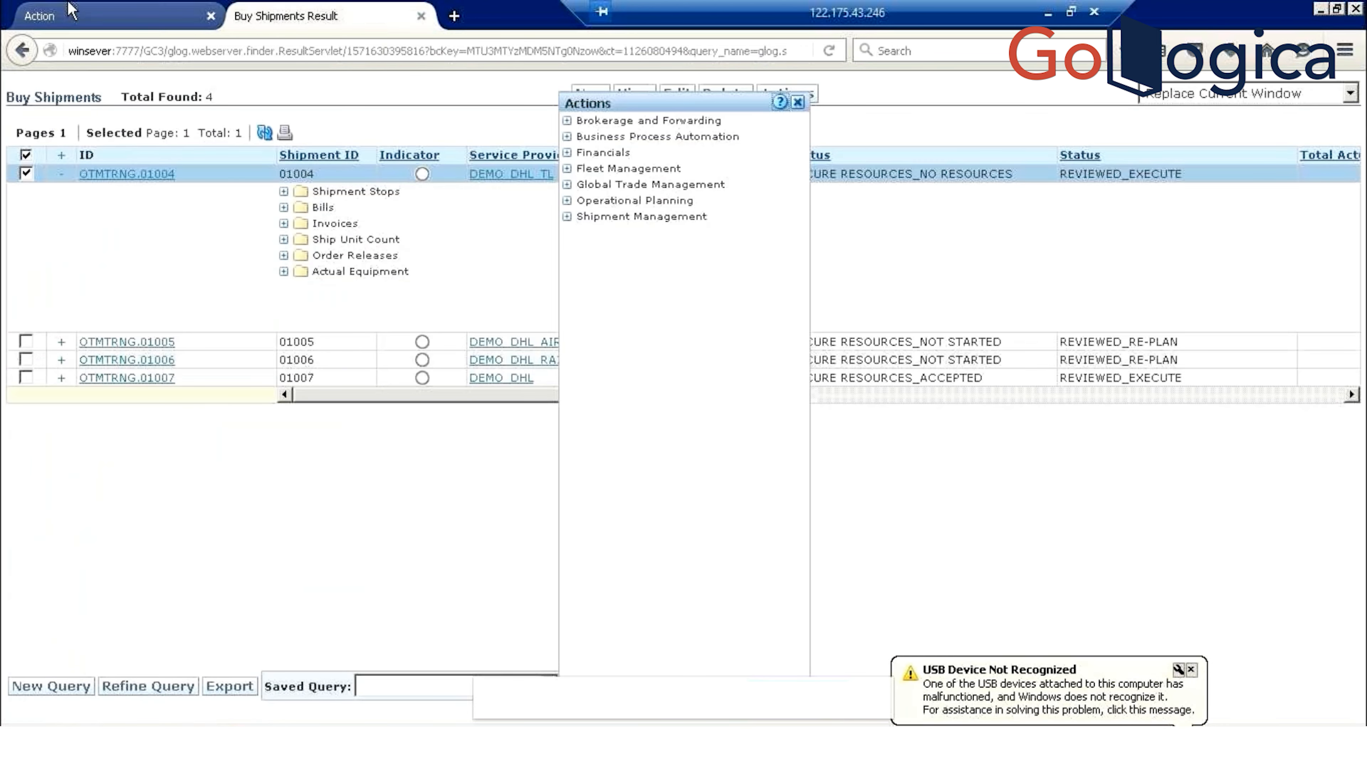
click(164, 13)
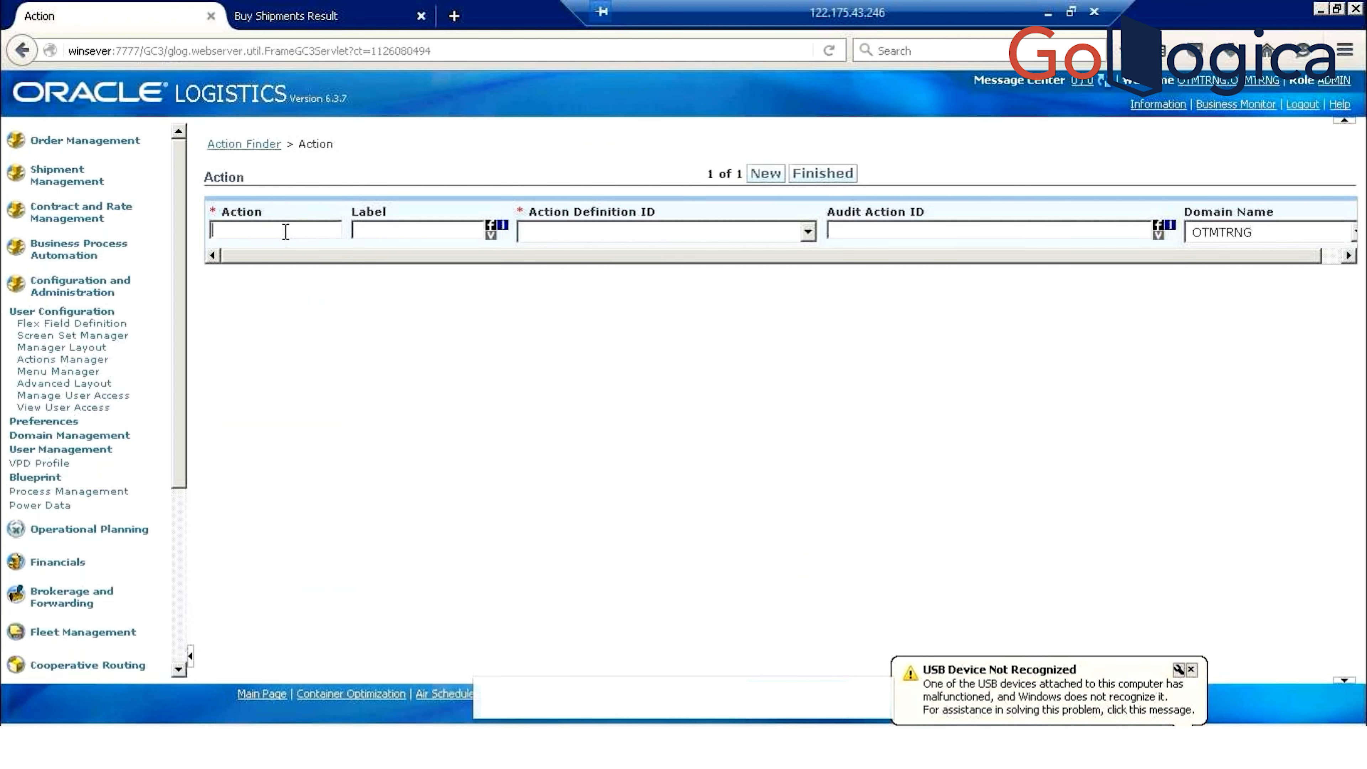
text(TEST)
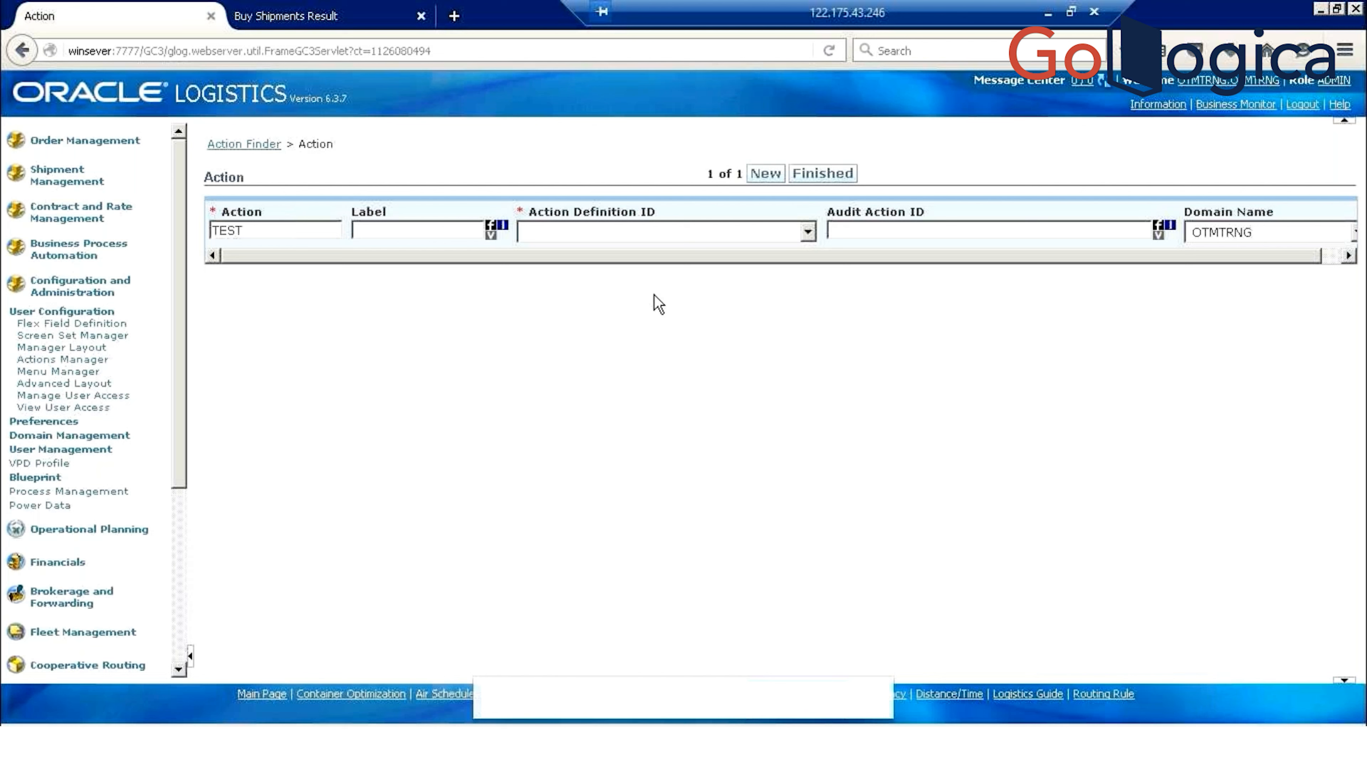
Set the TEST action's Action Definition ID to RUN_AGENT_SHIPMENT
click(668, 240)
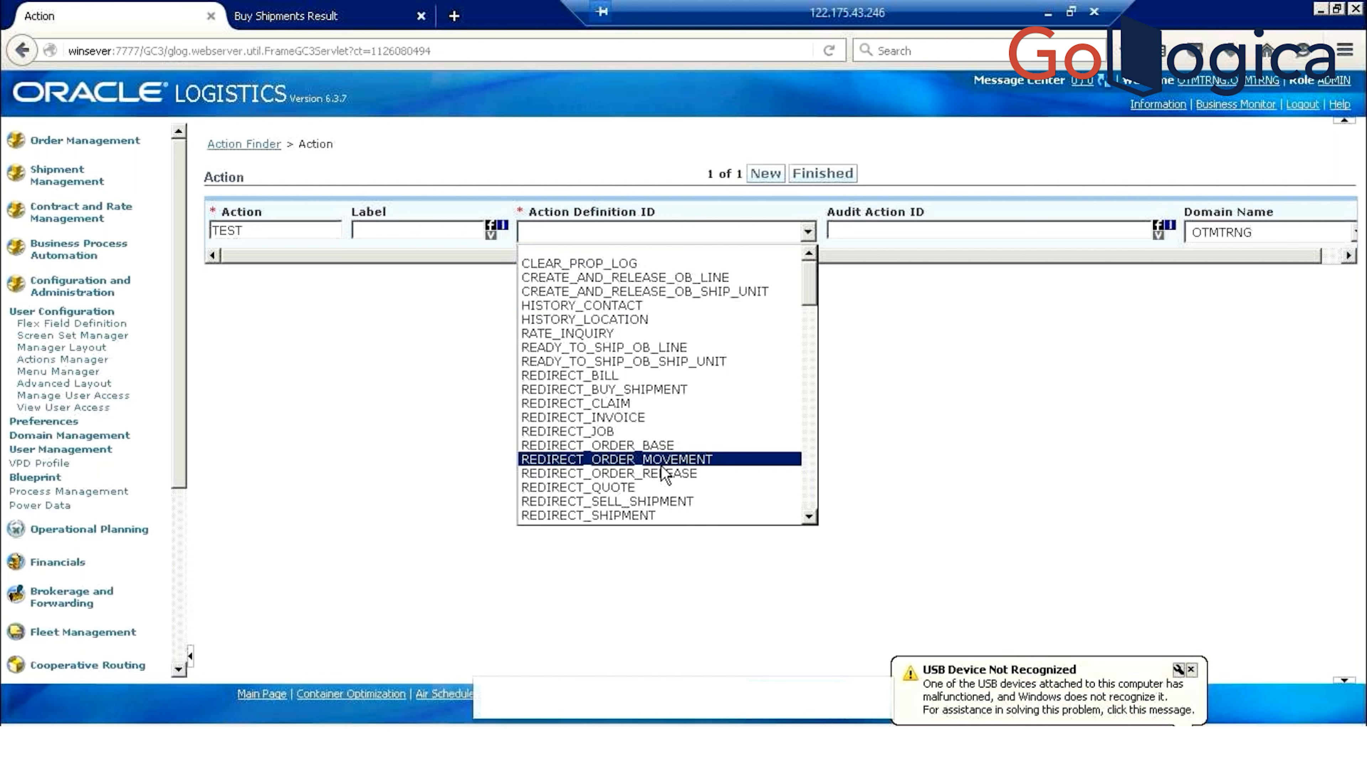
key(Down)
key(Down)
key(Down)
key(Down)
key(Down)
key(Down)
key(Down)
key(Down)
key(Down)
key(Down)
key(Down)
key(Down)
key(Down)
key(Down)
key(Down)
key(Down)
key(Down)
key(Down)
key(Down)
key(Down)
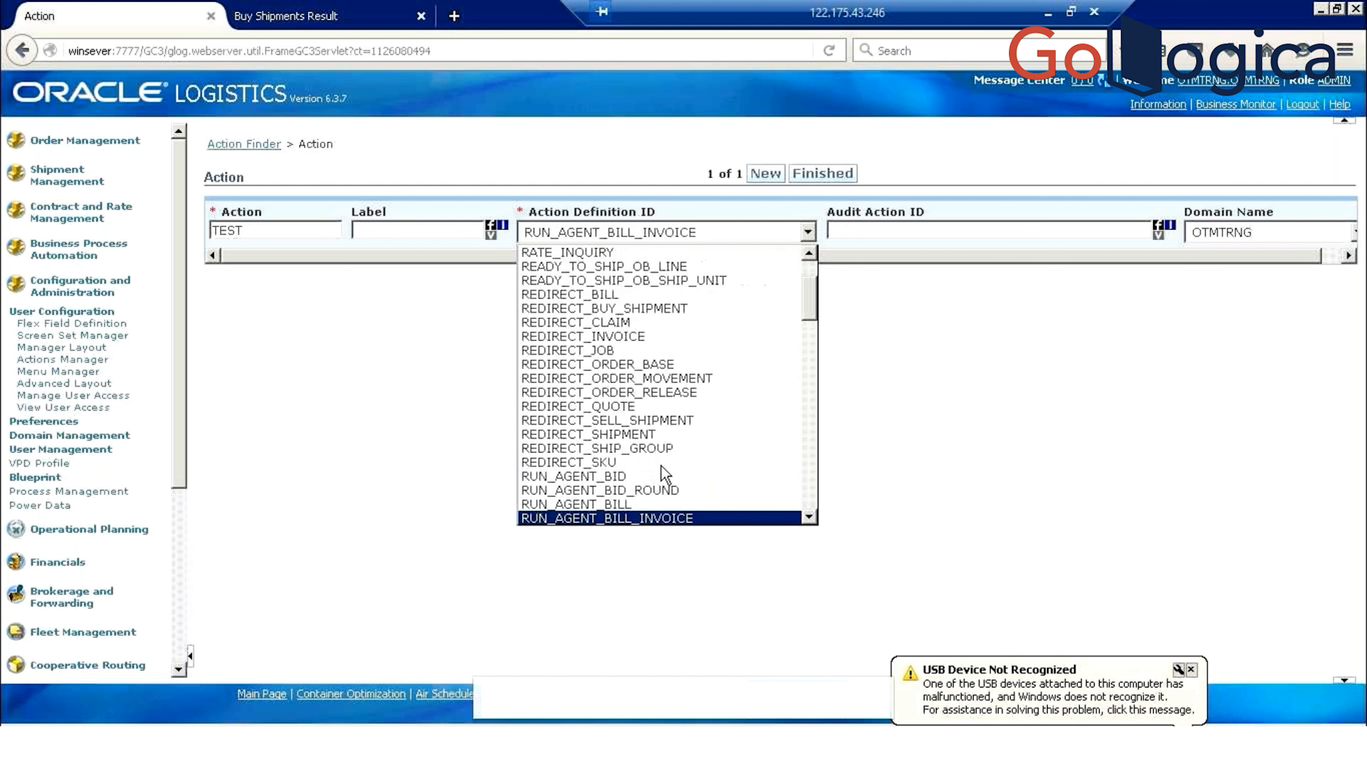
key(Down)
key(Down)
key(Down)
key(Down)
key(Down)
key(Down)
key(Down)
key(Down)
key(Down)
key(Up)
key(Up)
key(Up)
key(Up)
key(Up)
key(Up)
key(Up)
key(Up)
key(Up)
key(Up)
key(Up)
key(Up)
key(Up)
key(Up)
key(Up)
key(Up)
key(Up)
key(Up)
key(Up)
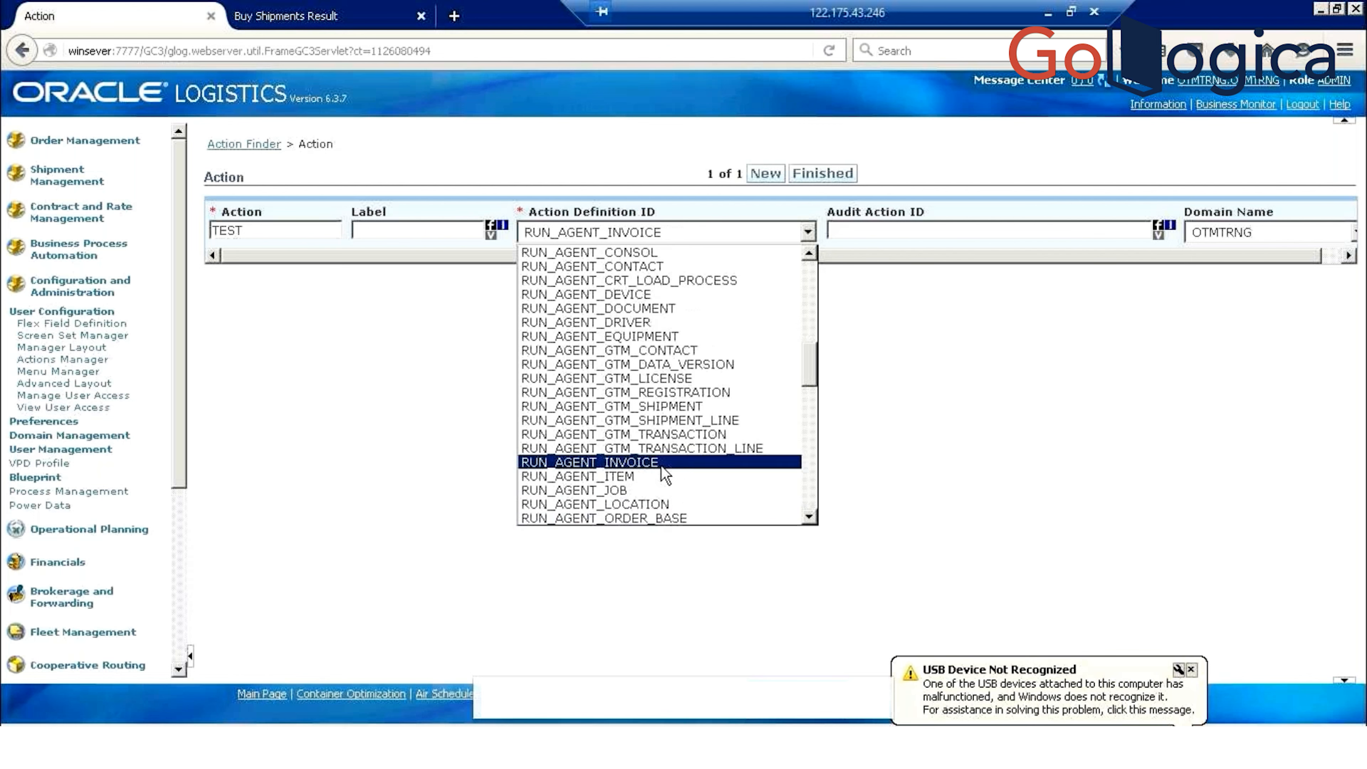
key(Up)
key(Up)
key(Up)
key(Up)
key(Up)
key(Up)
key(Down)
key(Down)
key(Down)
key(Down)
key(Down)
key(Down)
key(Down)
key(Down)
key(Down)
key(Down)
key(Down)
key(Down)
key(Down)
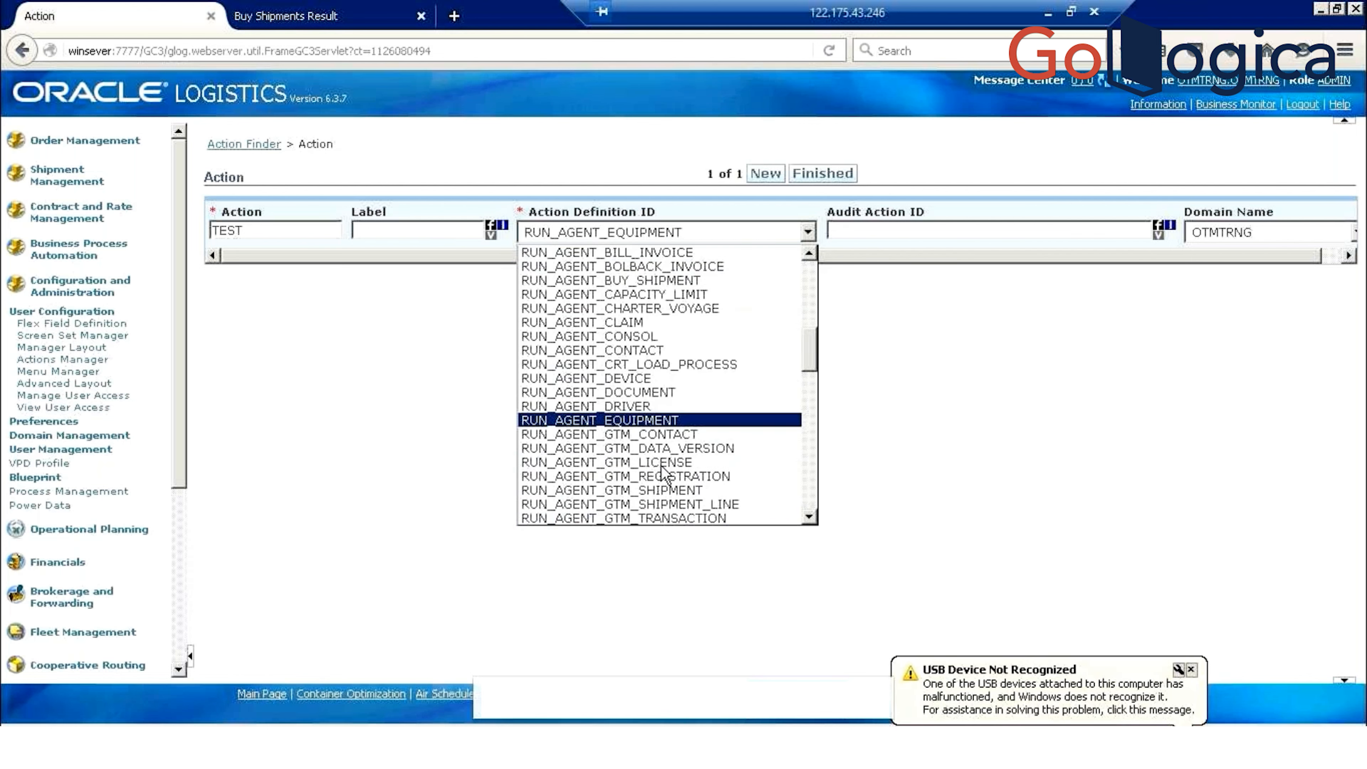
key(Down)
key(Down)
key(Down)
key(Down)
key(Down)
key(Down)
key(Down)
key(Down)
key(Down)
key(Down)
key(Down)
key(Down)
key(Down)
key(Down)
key(Down)
key(Down)
key(Down)
key(Down)
key(Down)
key(Down)
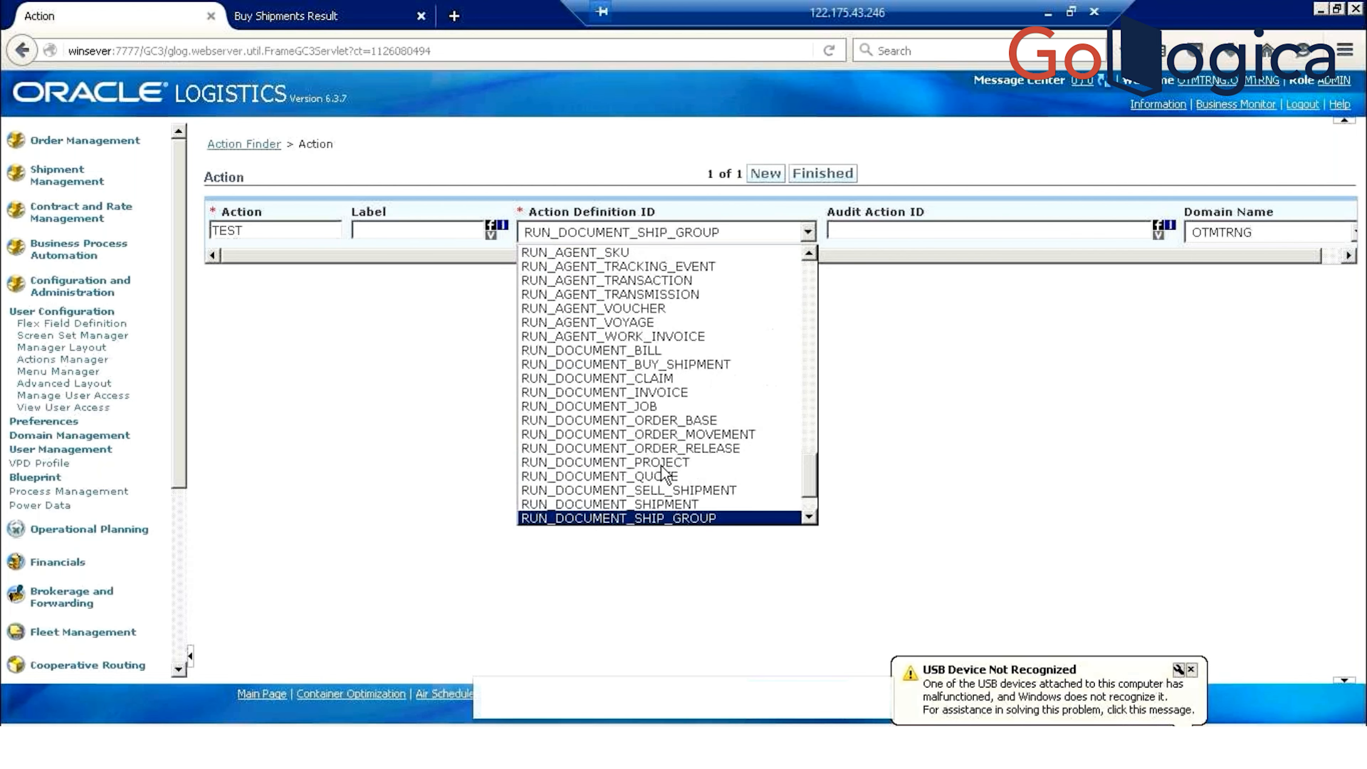
key(Up)
key(Up)
key(Up)
key(Up)
key(Up)
key(Up)
key(Up)
key(Up)
key(Up)
key(Up)
key(Up)
key(Up)
key(Up)
key(Up)
key(Up)
key(Up)
key(Up)
key(Up)
key(Up)
key(Up)
key(Up)
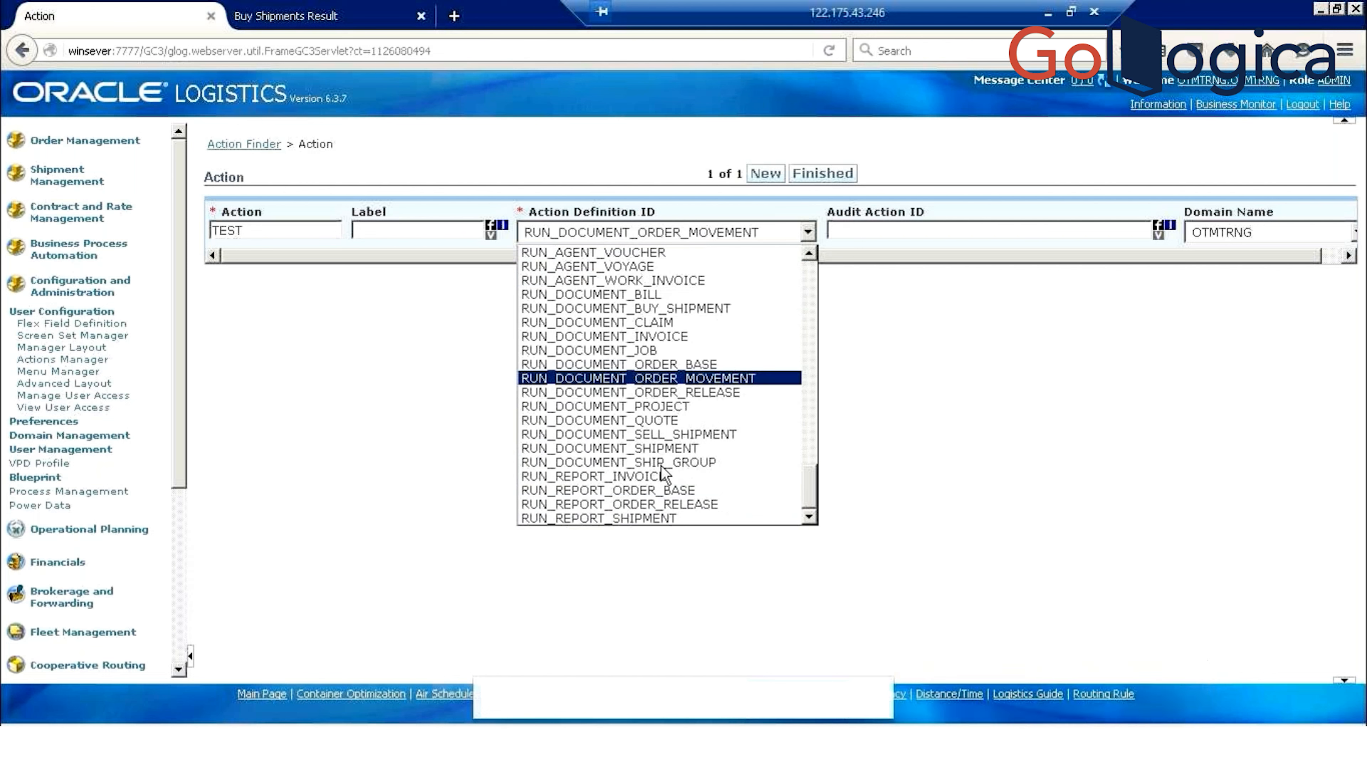
key(Down)
key(Down)
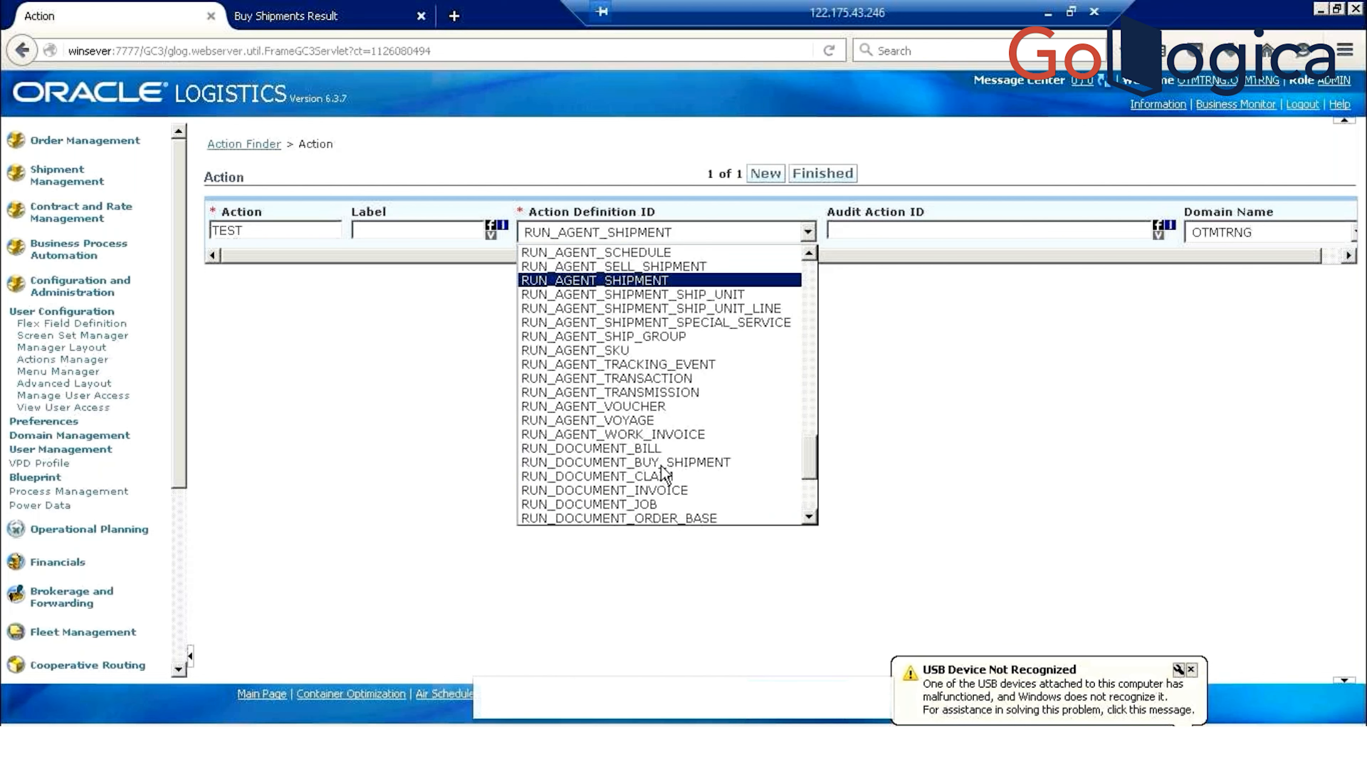
key(Return)
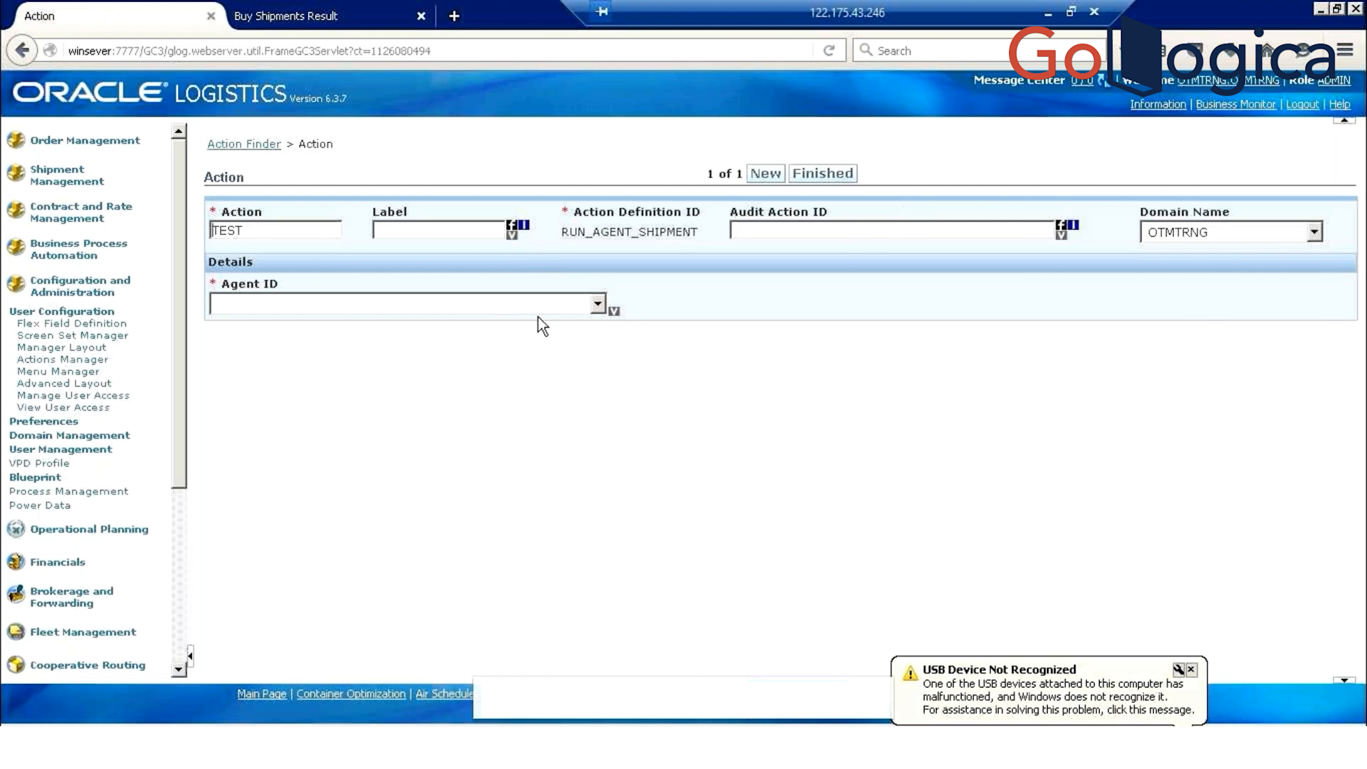
Set the TEST action's Agent ID to SHIPMENT AS WORK CREATION
right_click(545, 304)
click(515, 304)
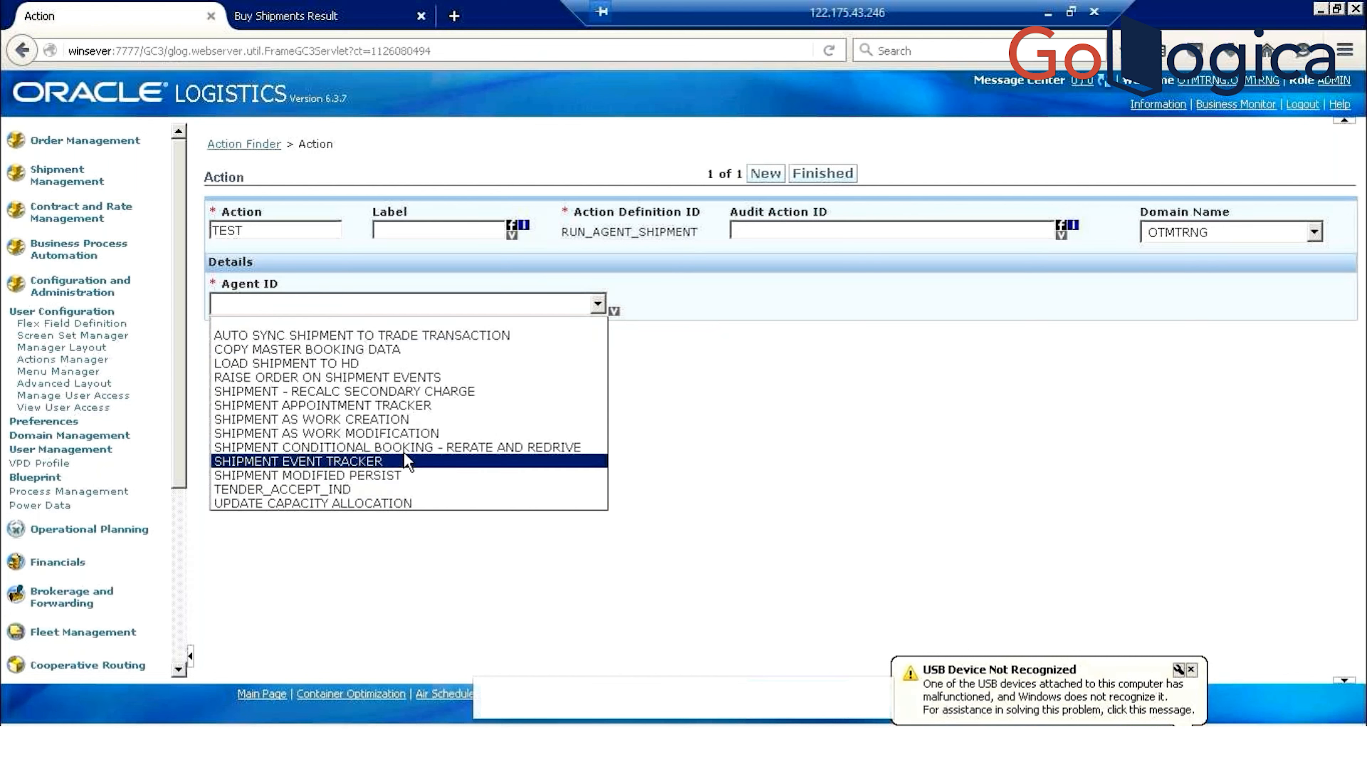
click(405, 416)
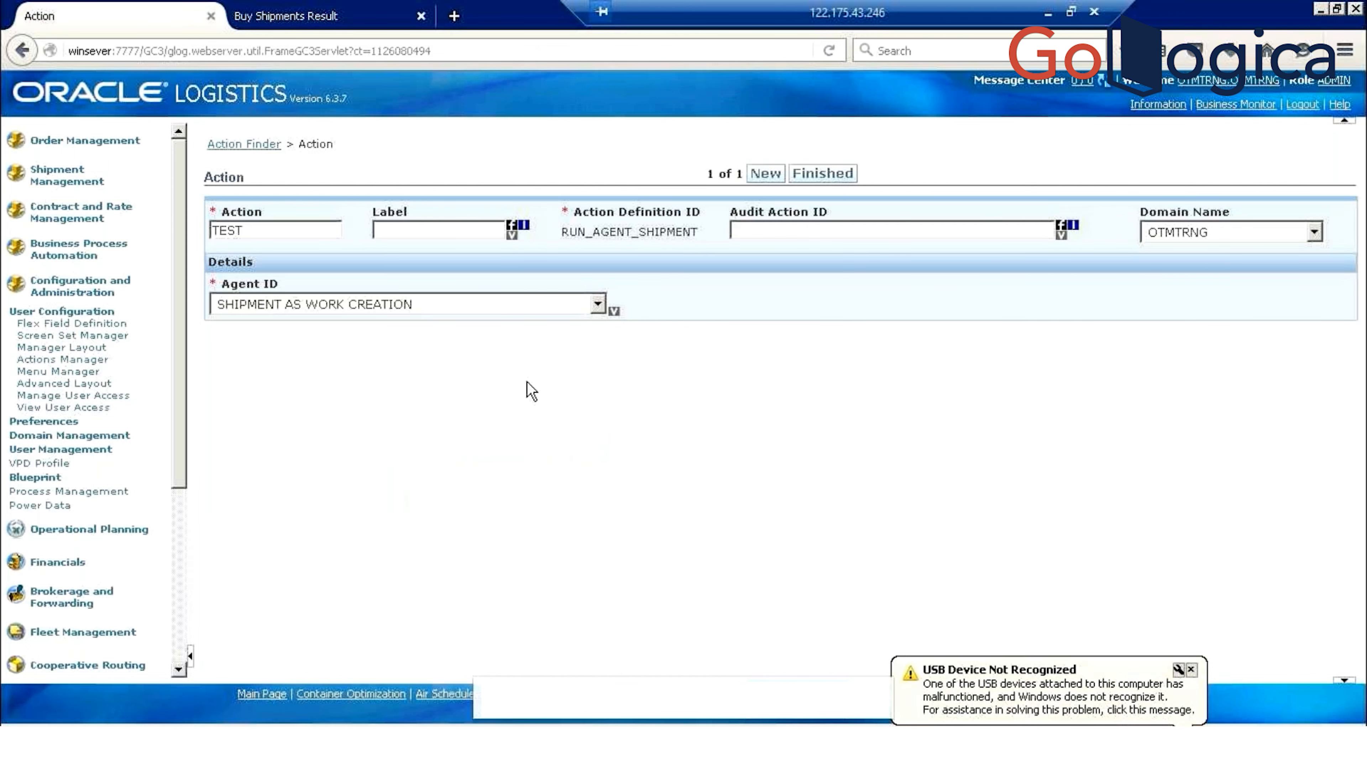
Review the screen set's Actions tree alongside the new TEST action definition
key(alt+Tab)
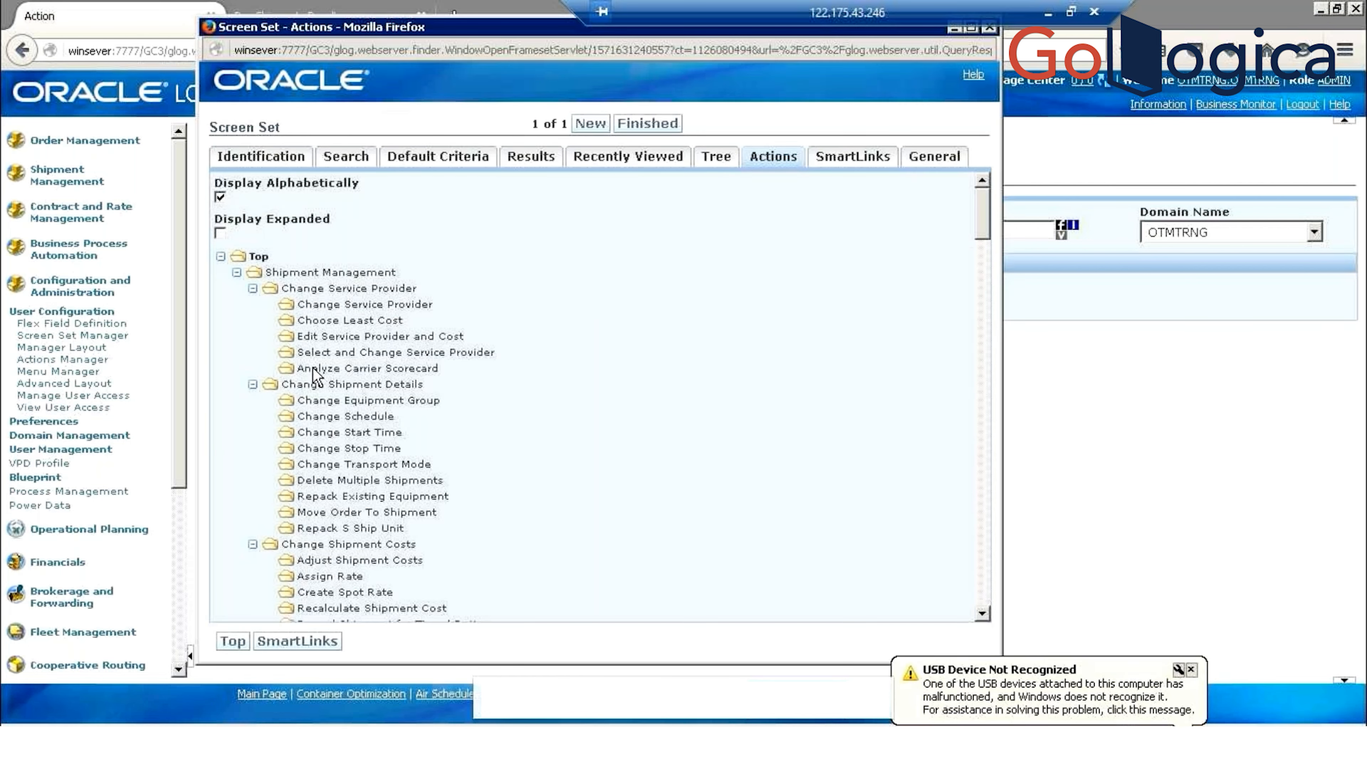
key(alt+Tab)
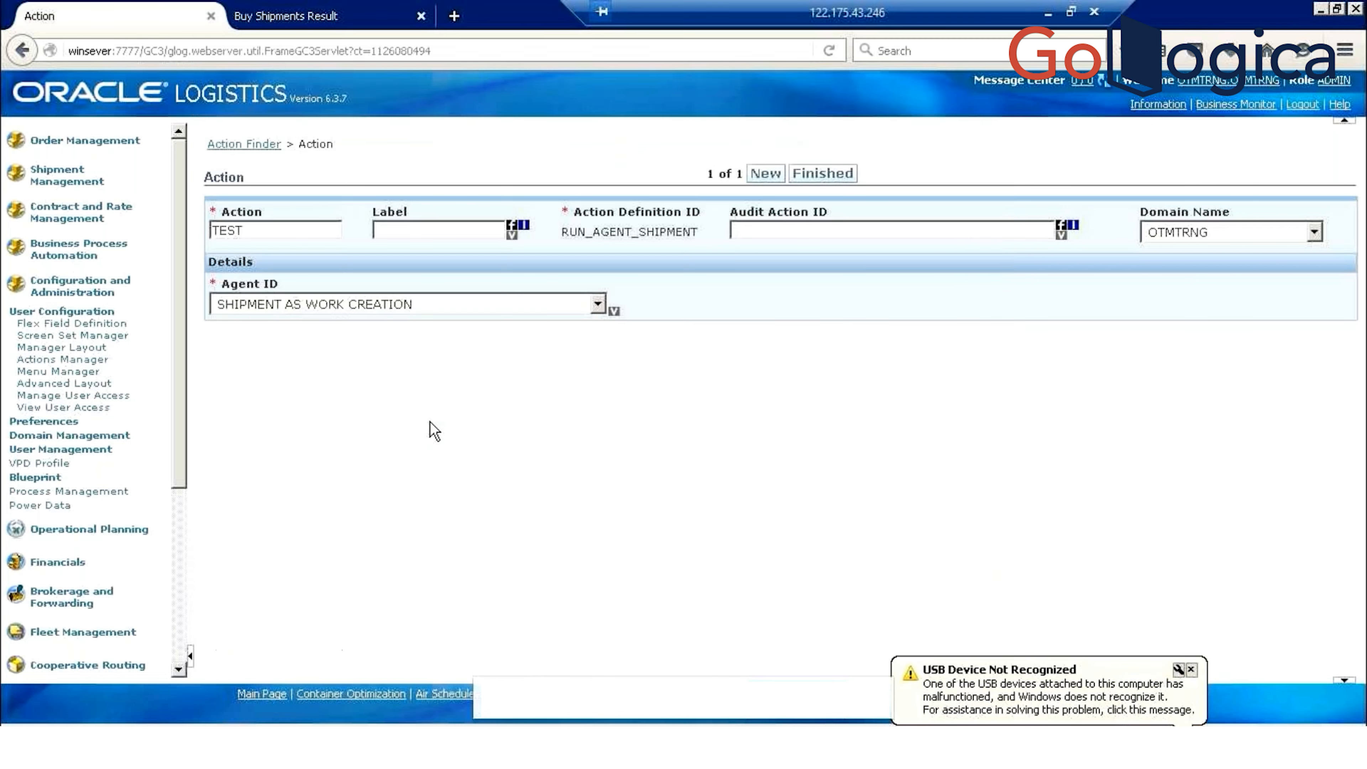
key(alt+Tab)
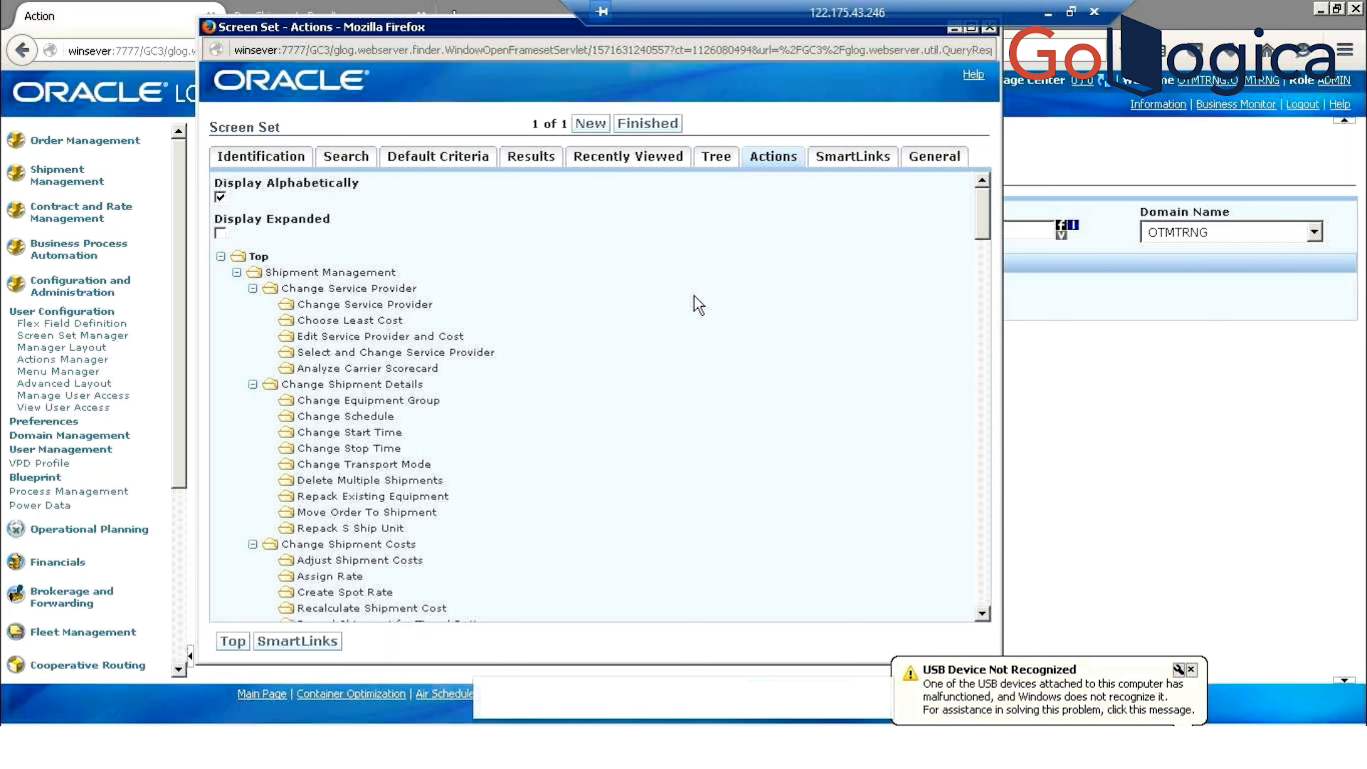
key(alt+Tab)
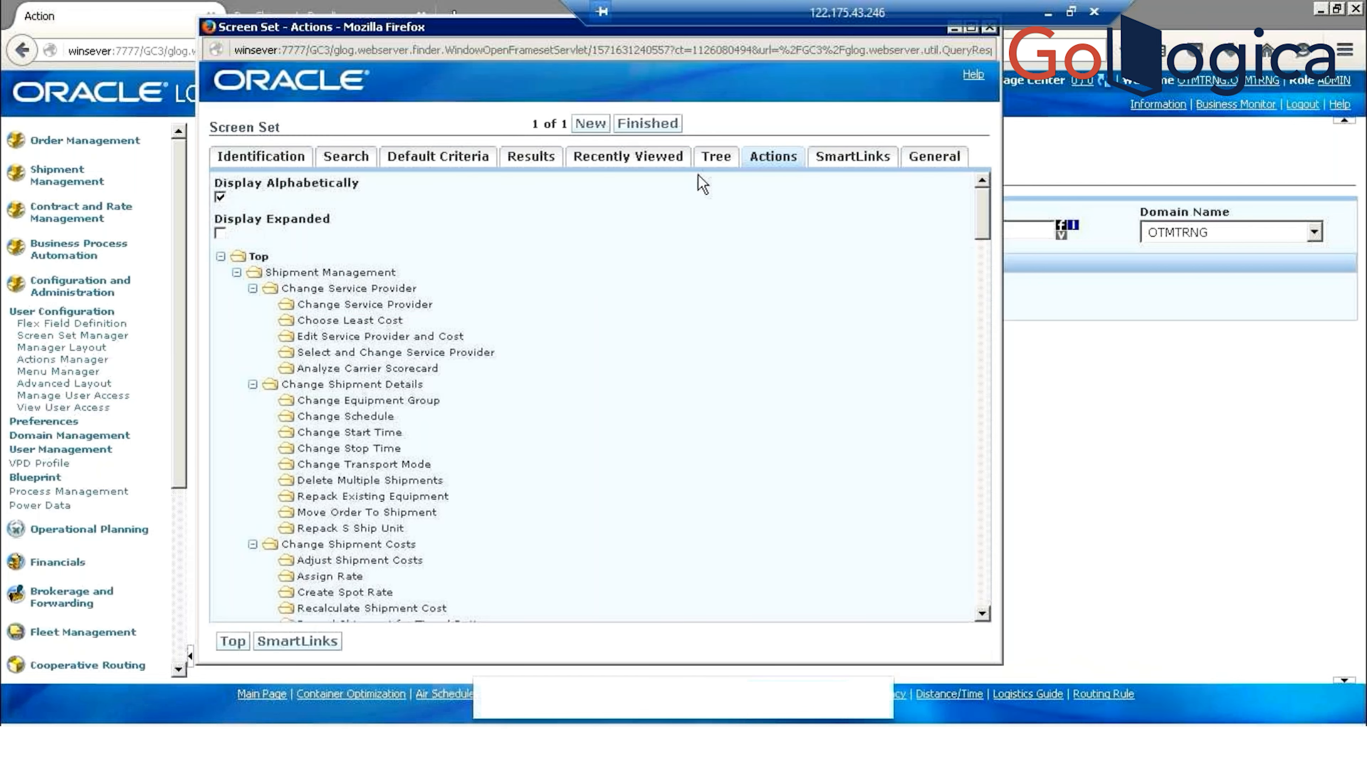
key(alt+Tab)
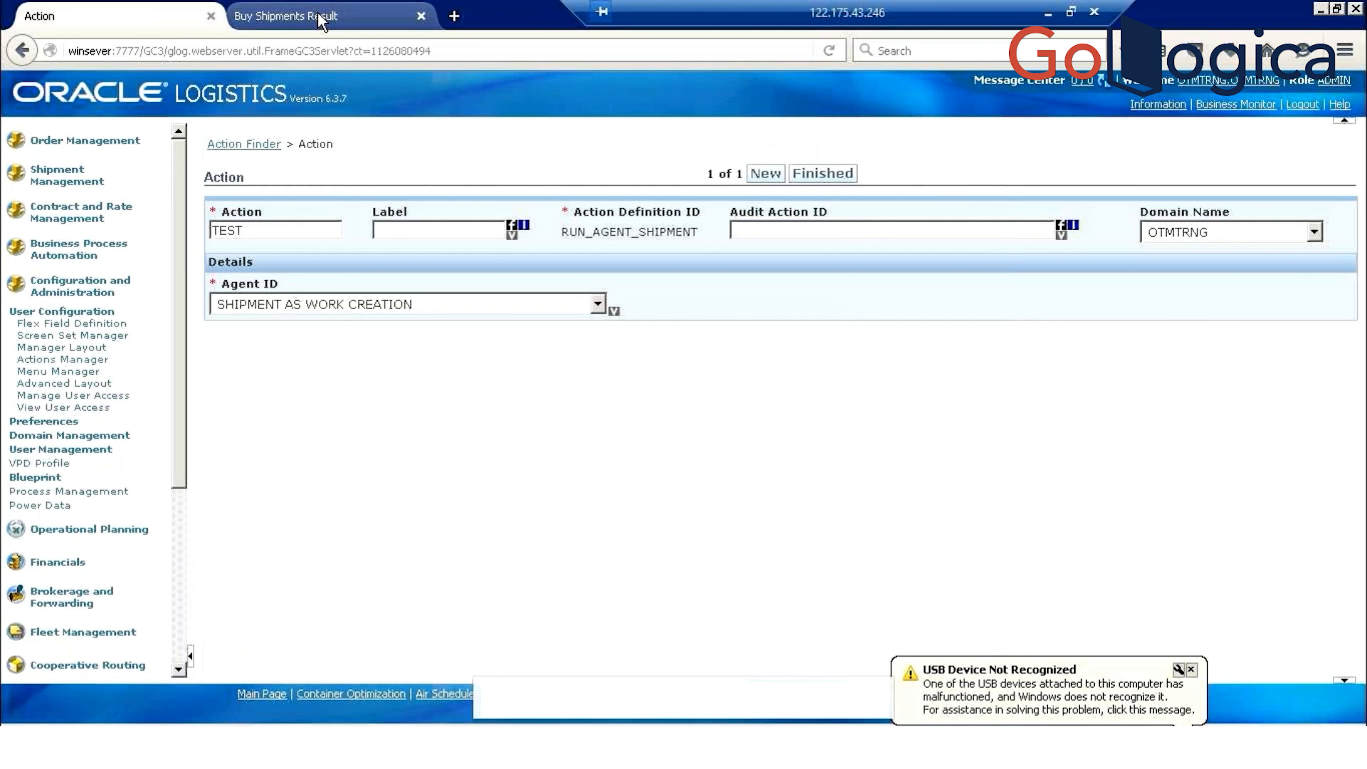
Close the shipment's Actions list and compare shipment 01004's SmartLinks with the screen set's SmartLinks layout
click(322, 22)
click(59, 174)
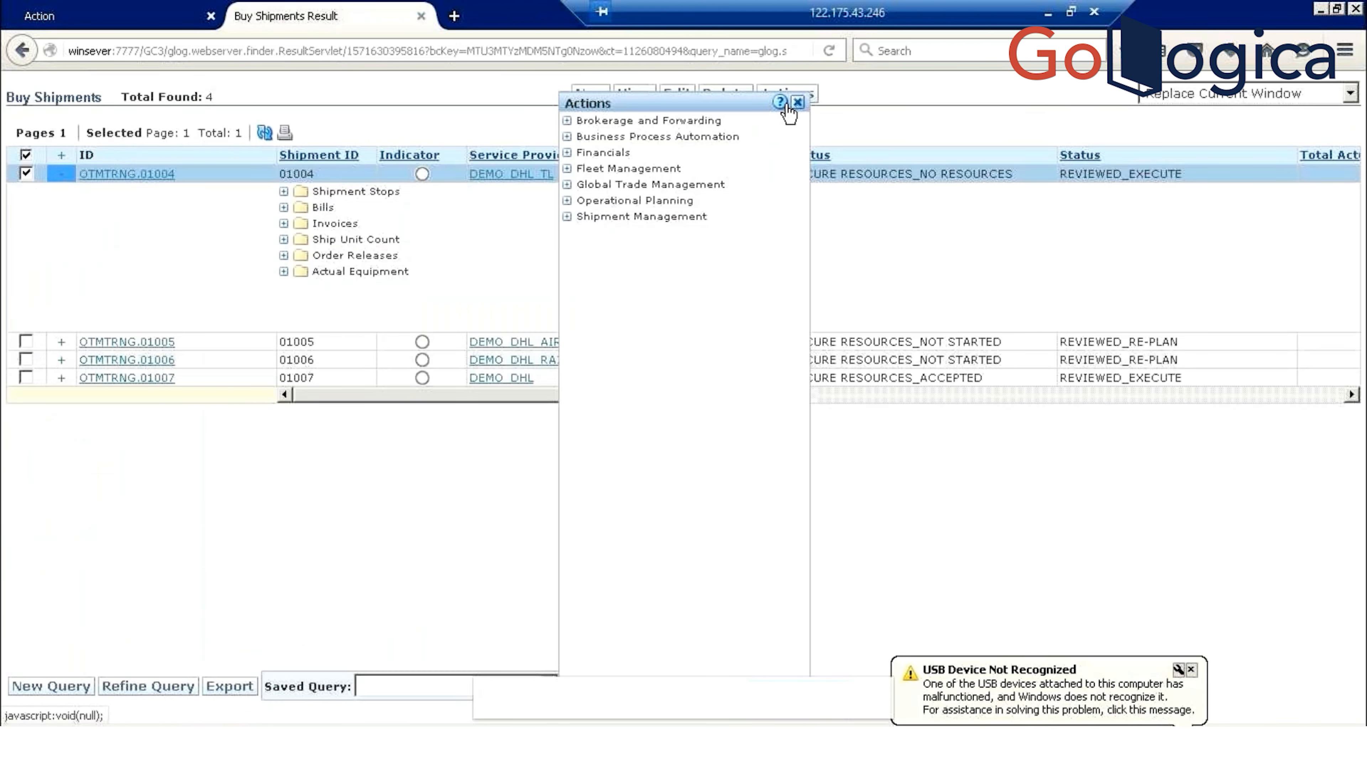
click(798, 103)
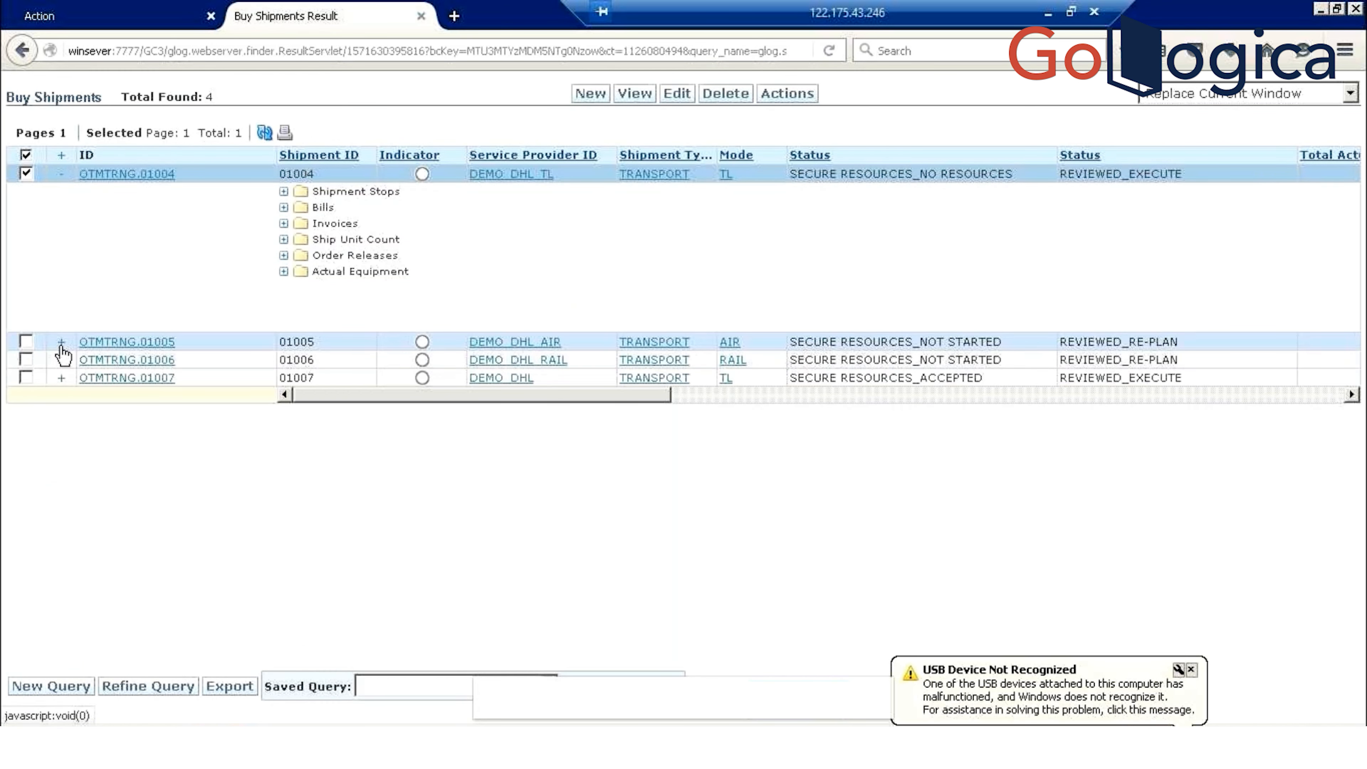
right_click(63, 178)
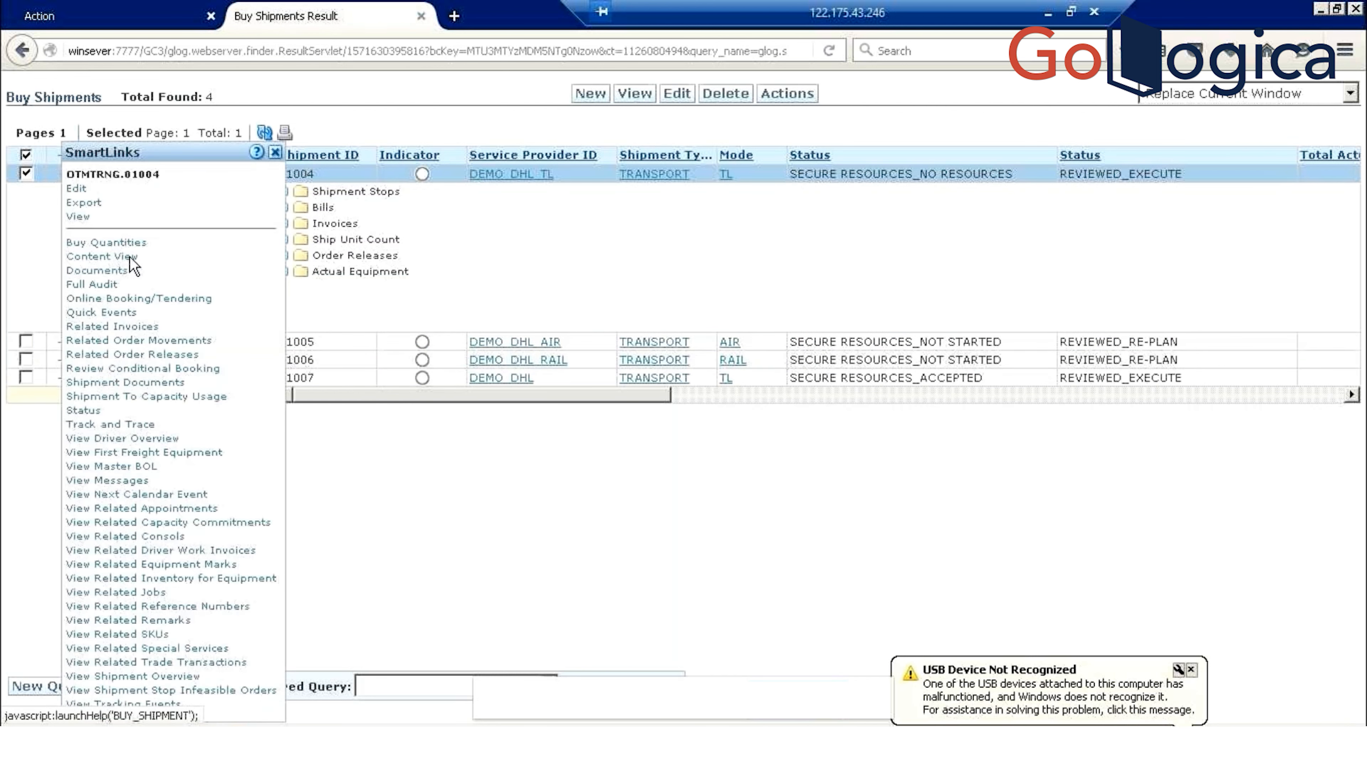
key(alt+Tab)
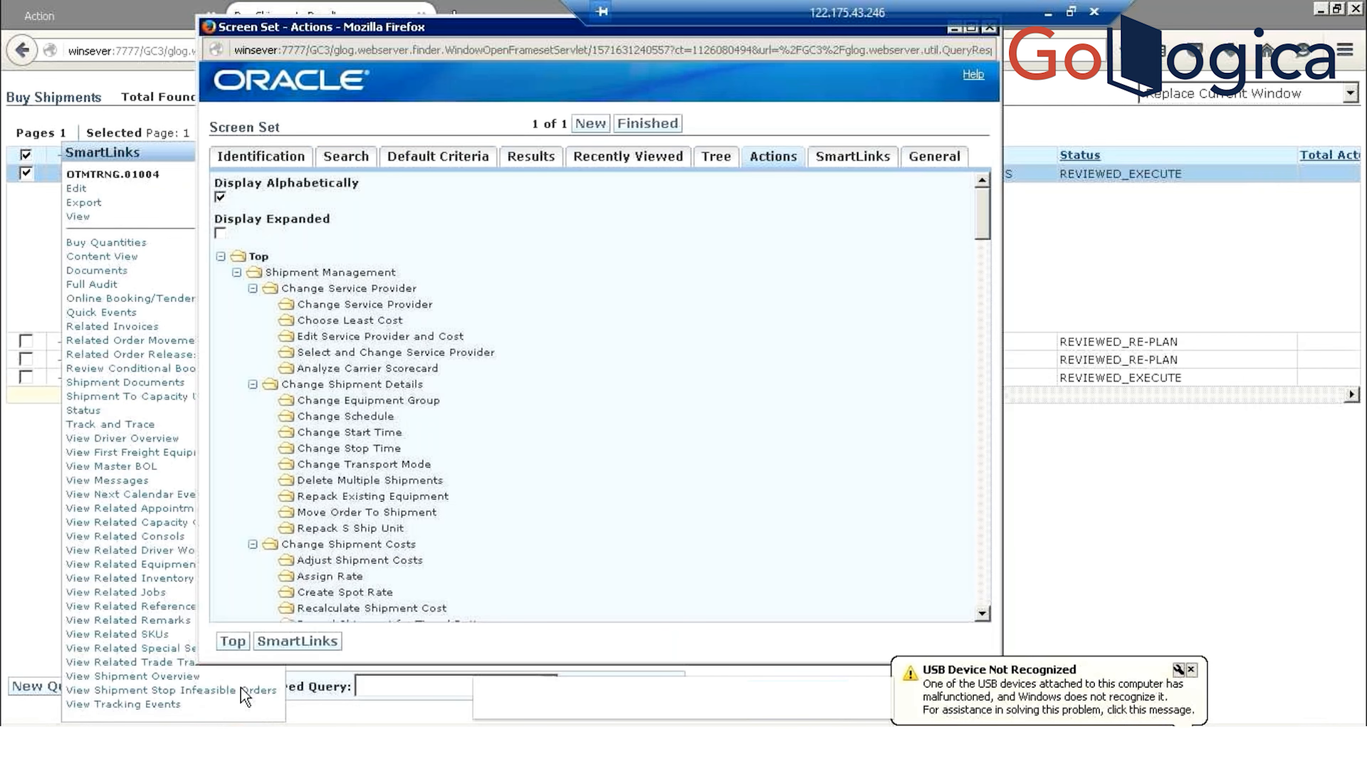
click(296, 641)
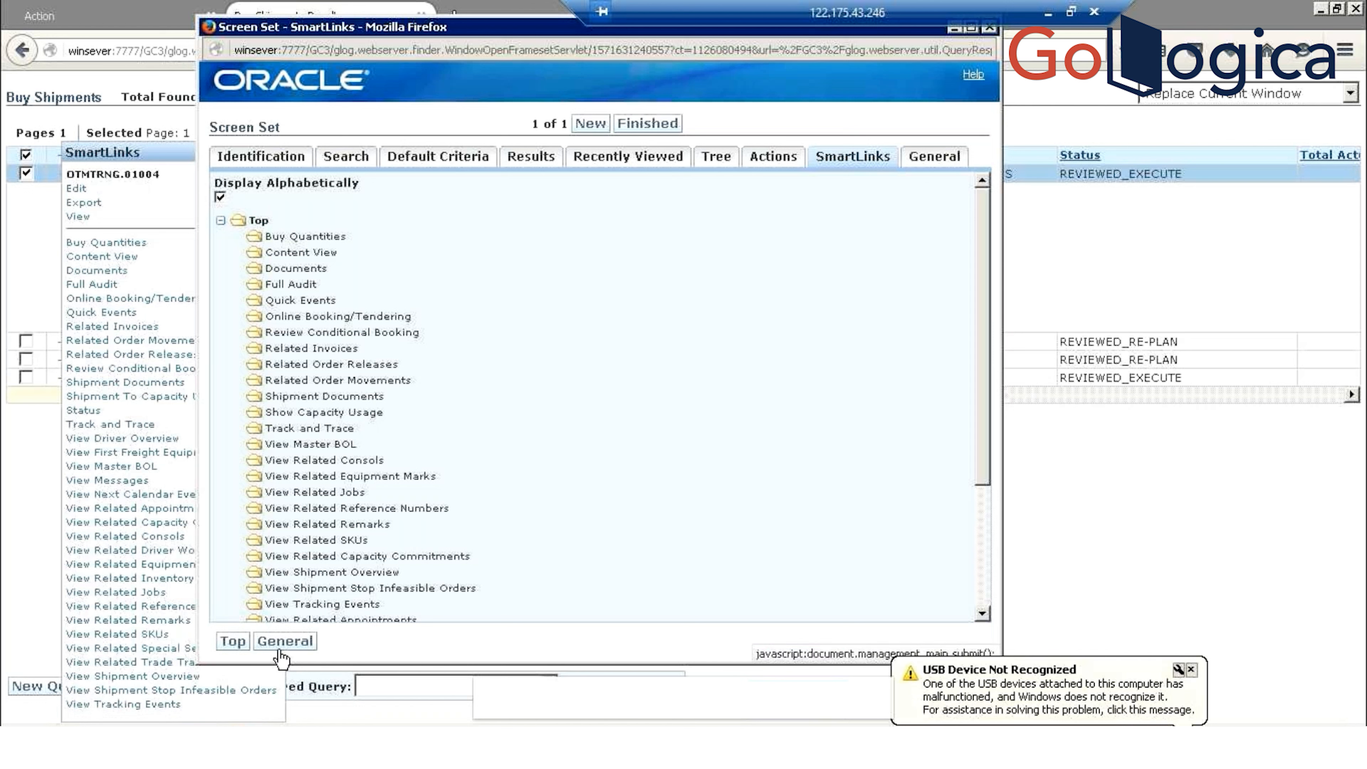
Select the Top node in the screen set's SmartLinks tree and close shipment 01004's SmartLinks list
click(258, 221)
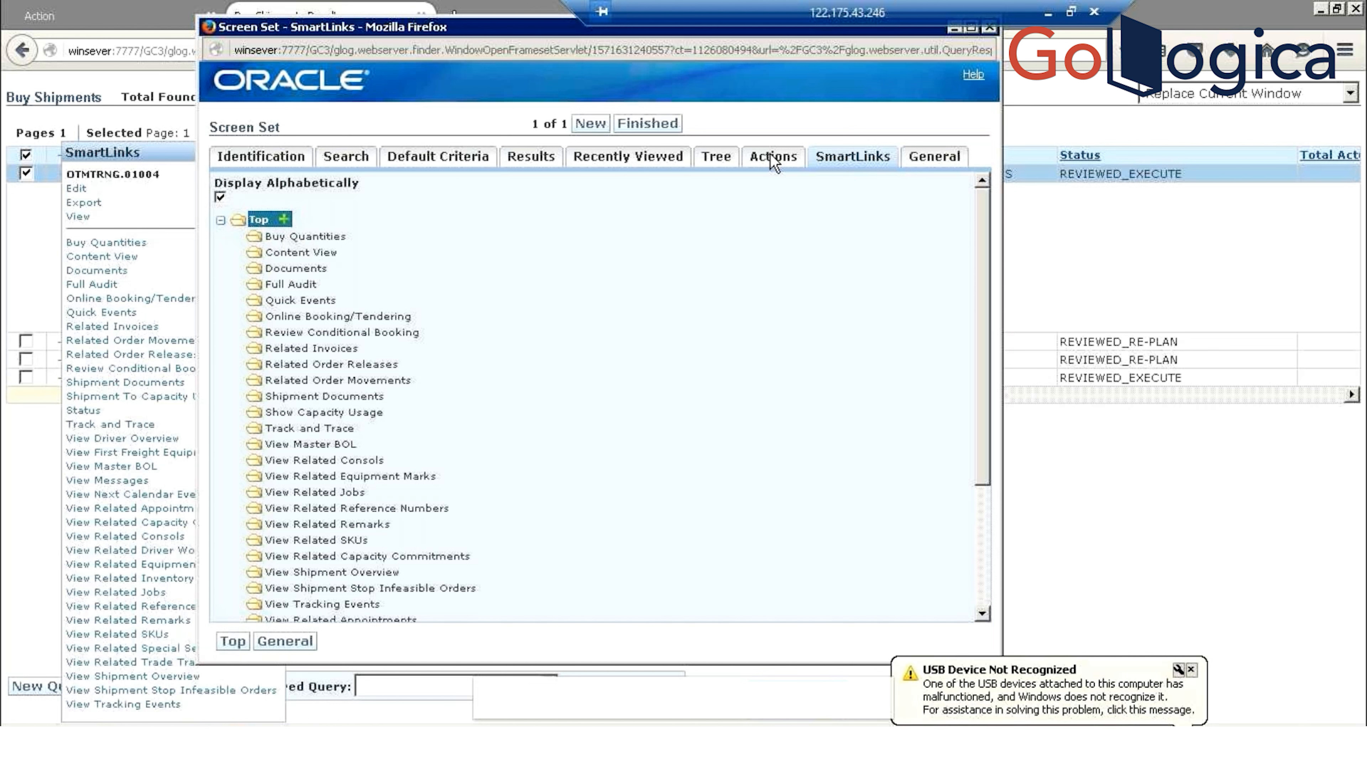
click(290, 221)
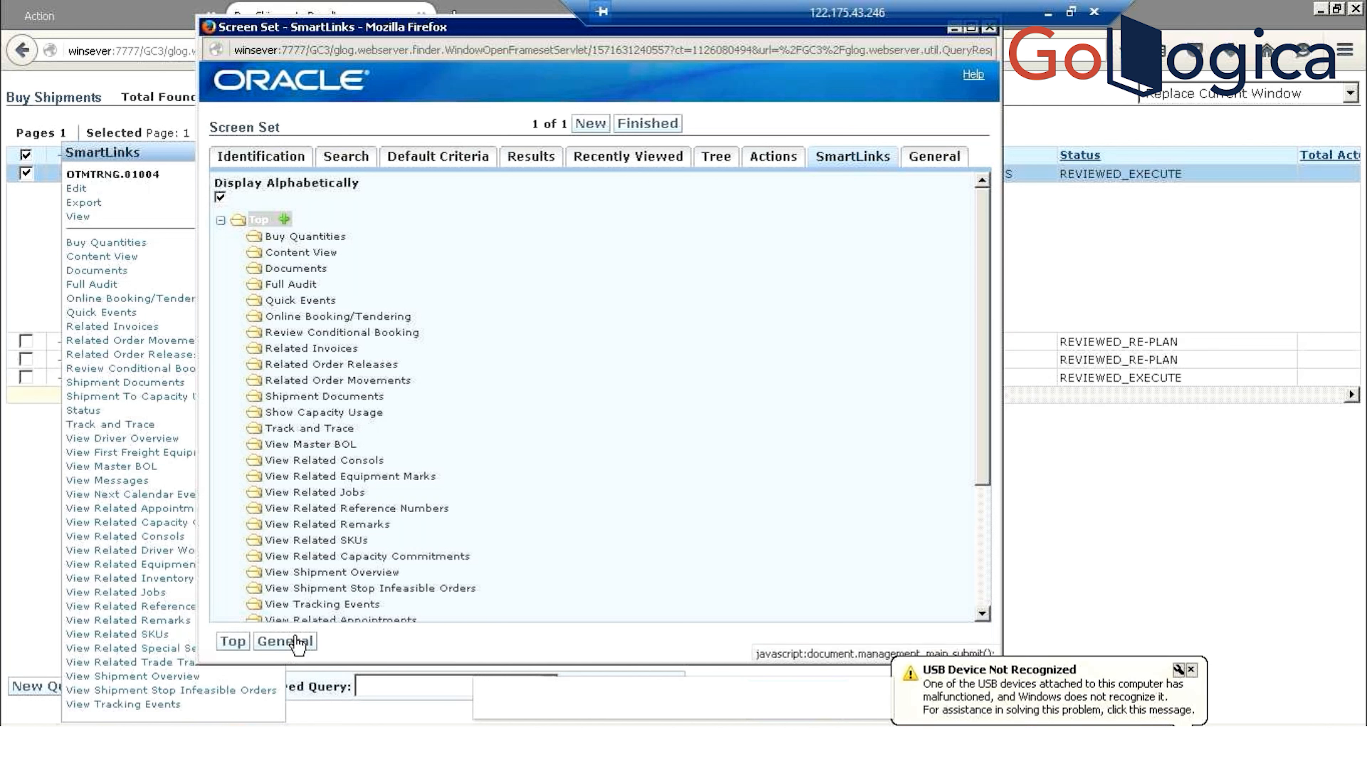
click(1041, 300)
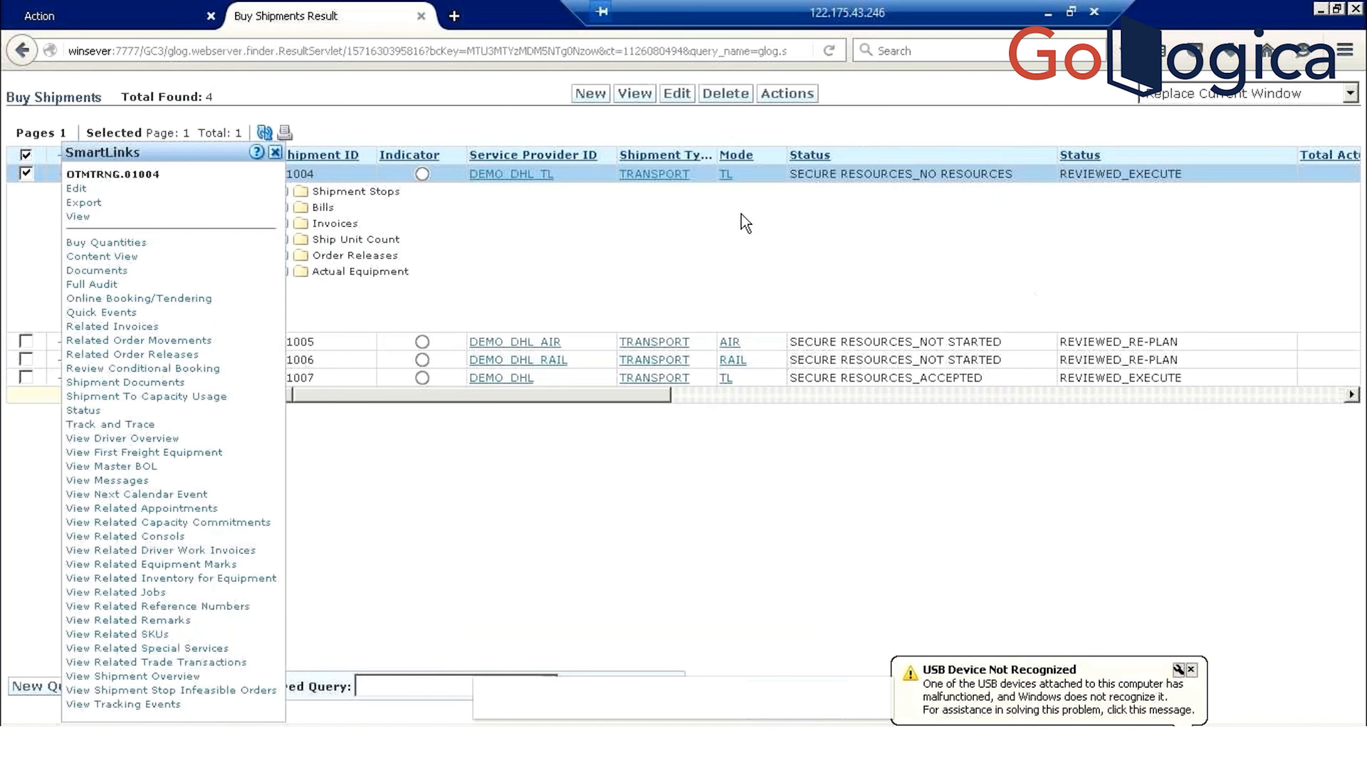
click(274, 155)
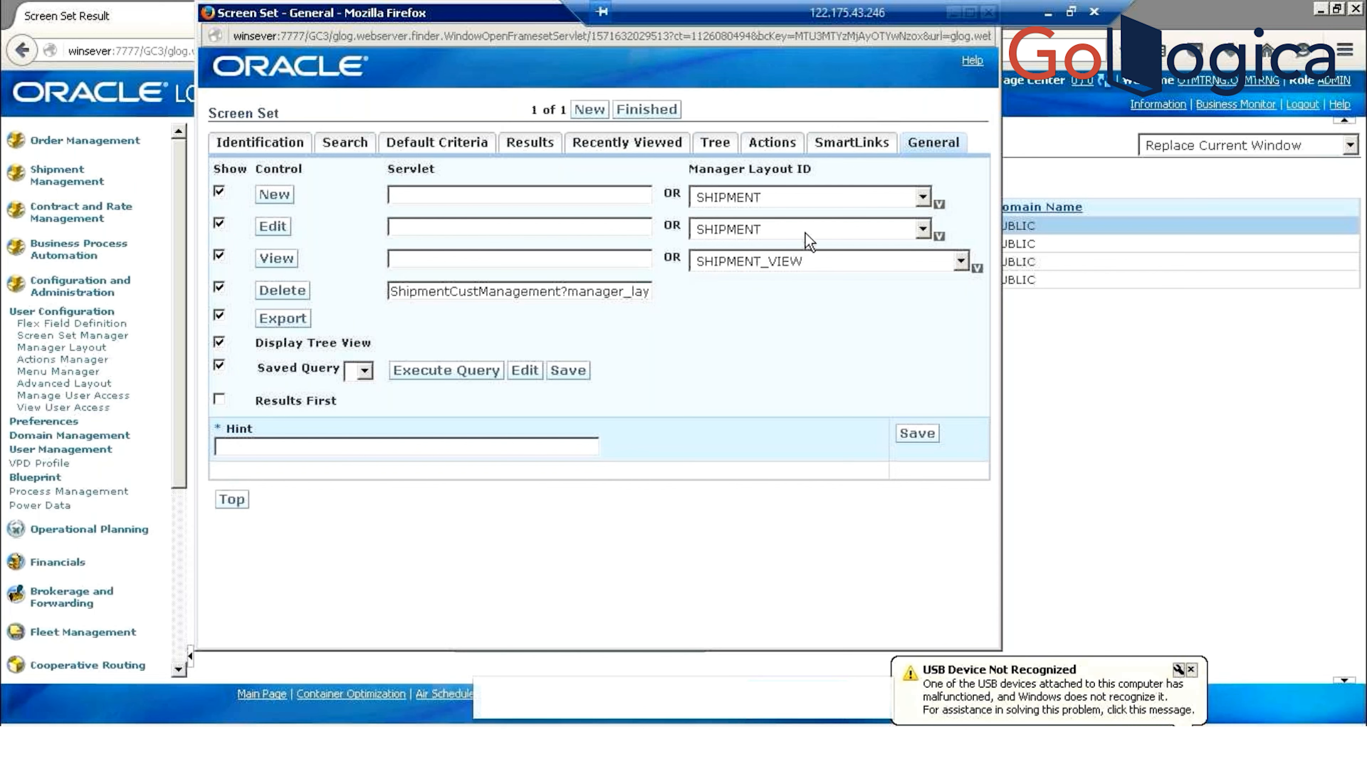
Compare the screen set's General settings for control buttons and saved queries with the controls on the Screen Set results page
click(1120, 526)
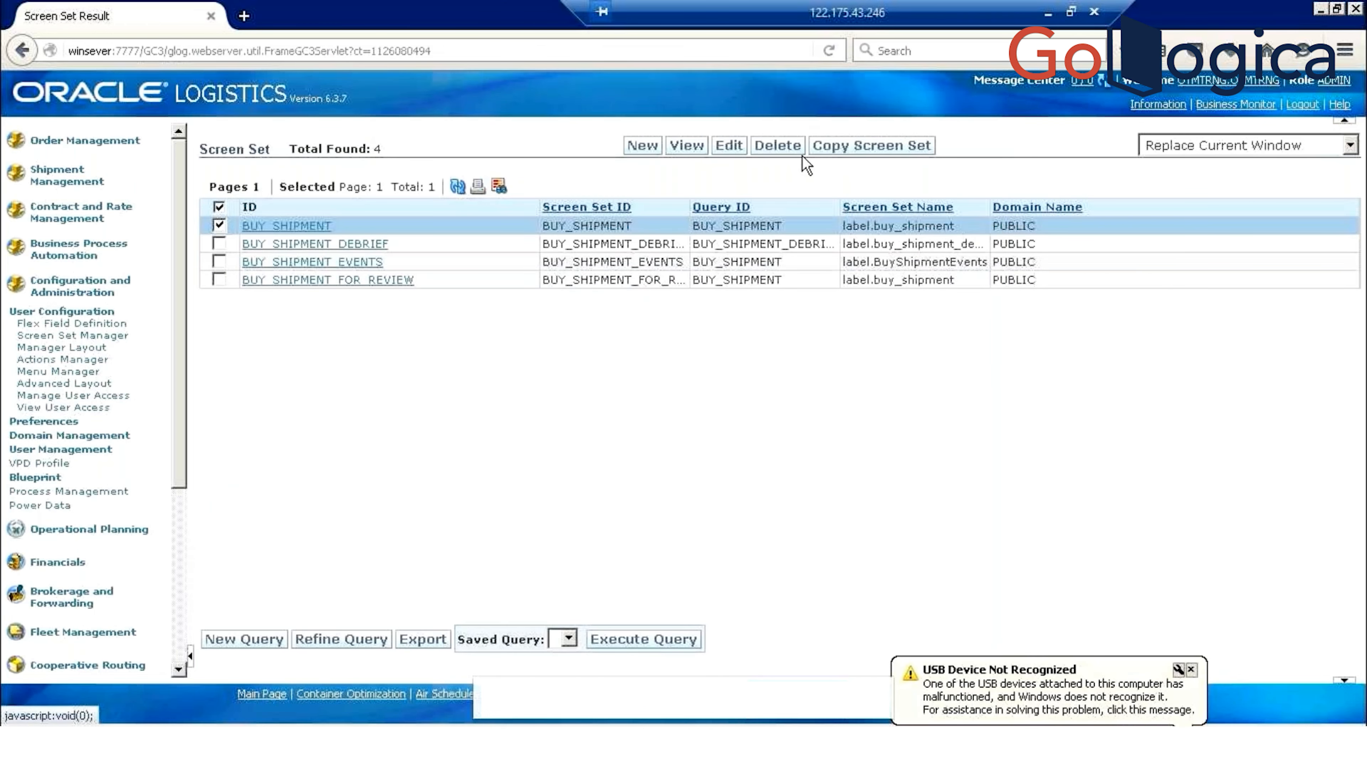
key(alt+Tab)
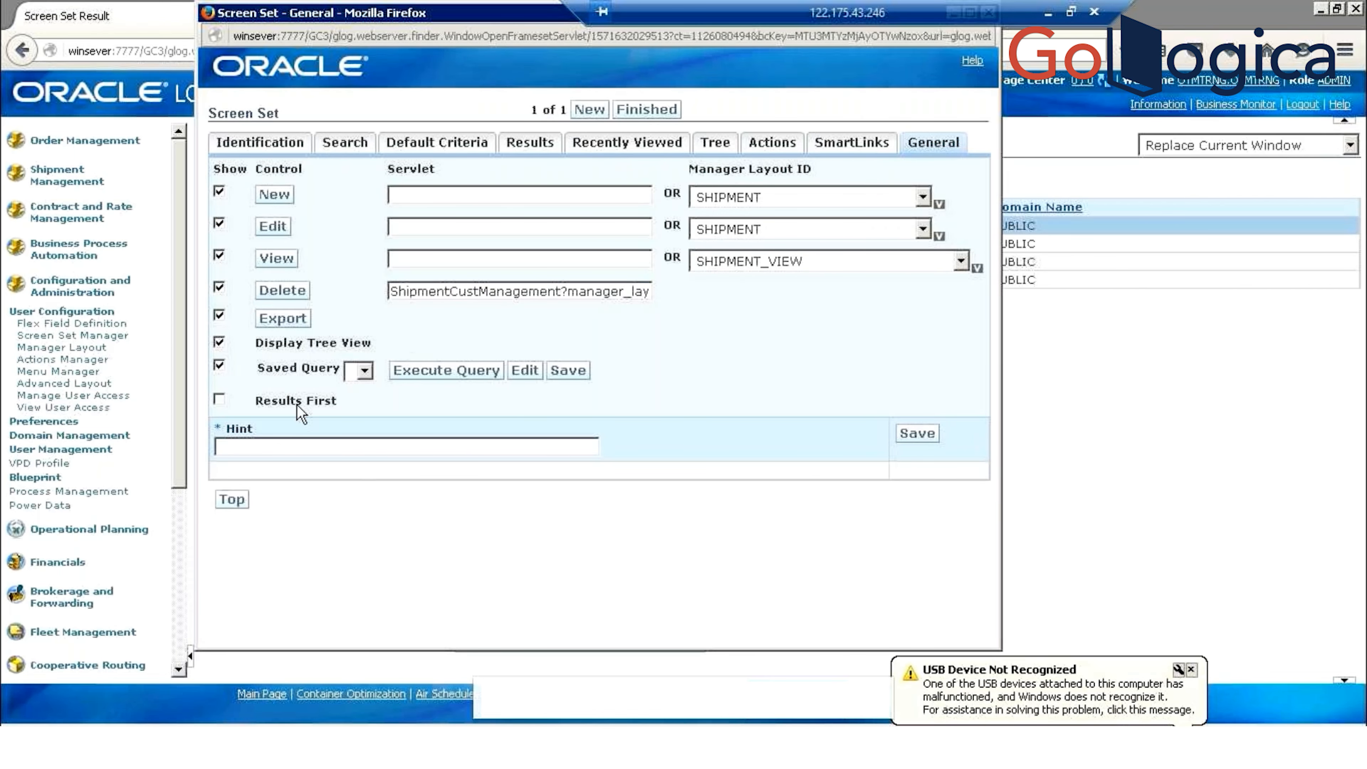
key(alt+Tab)
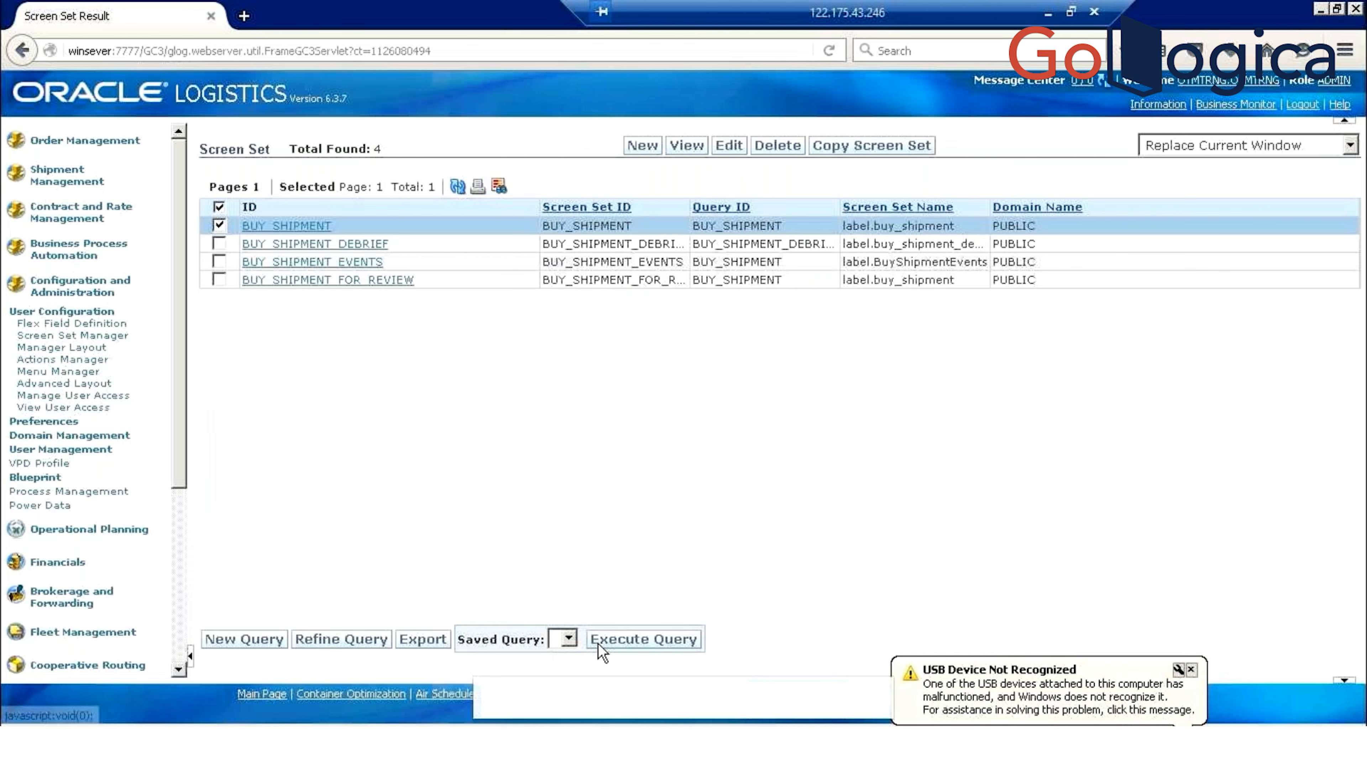
key(alt+Tab)
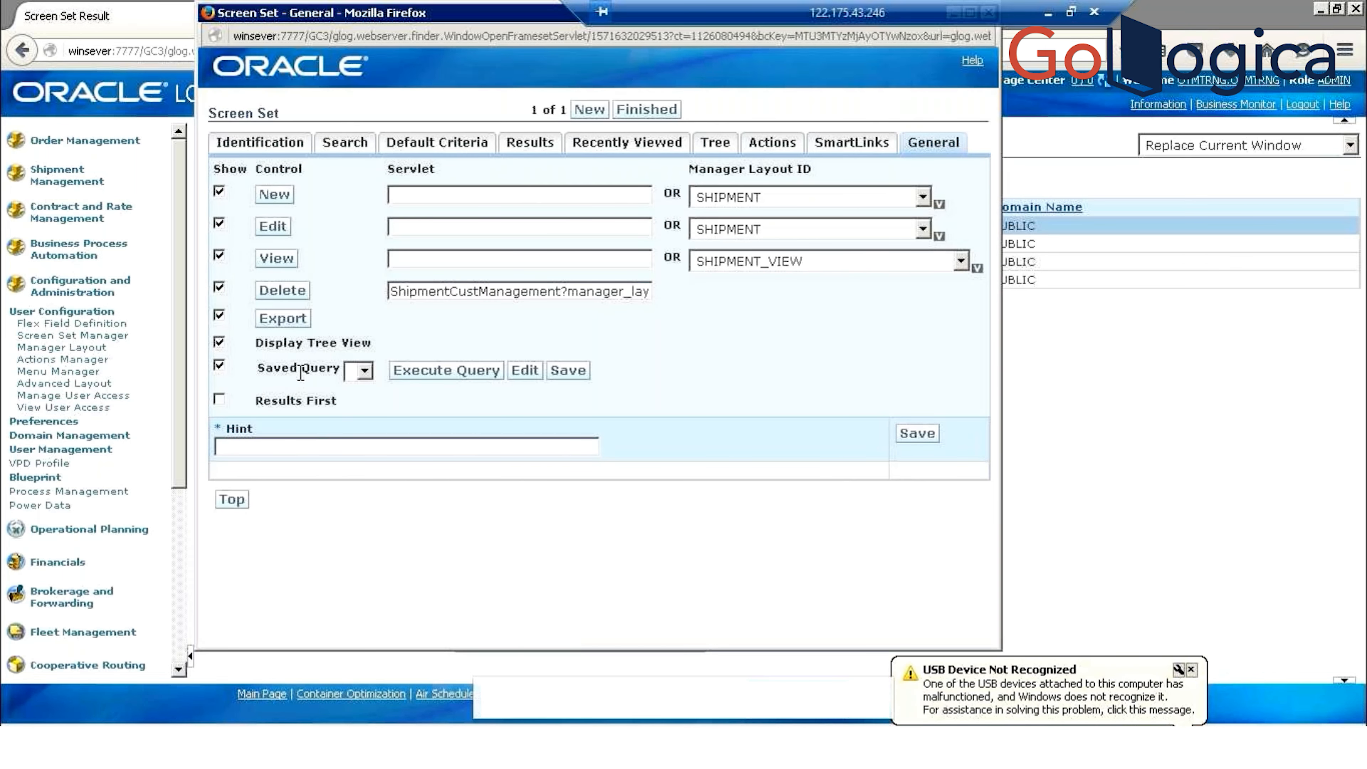
key(alt+Tab)
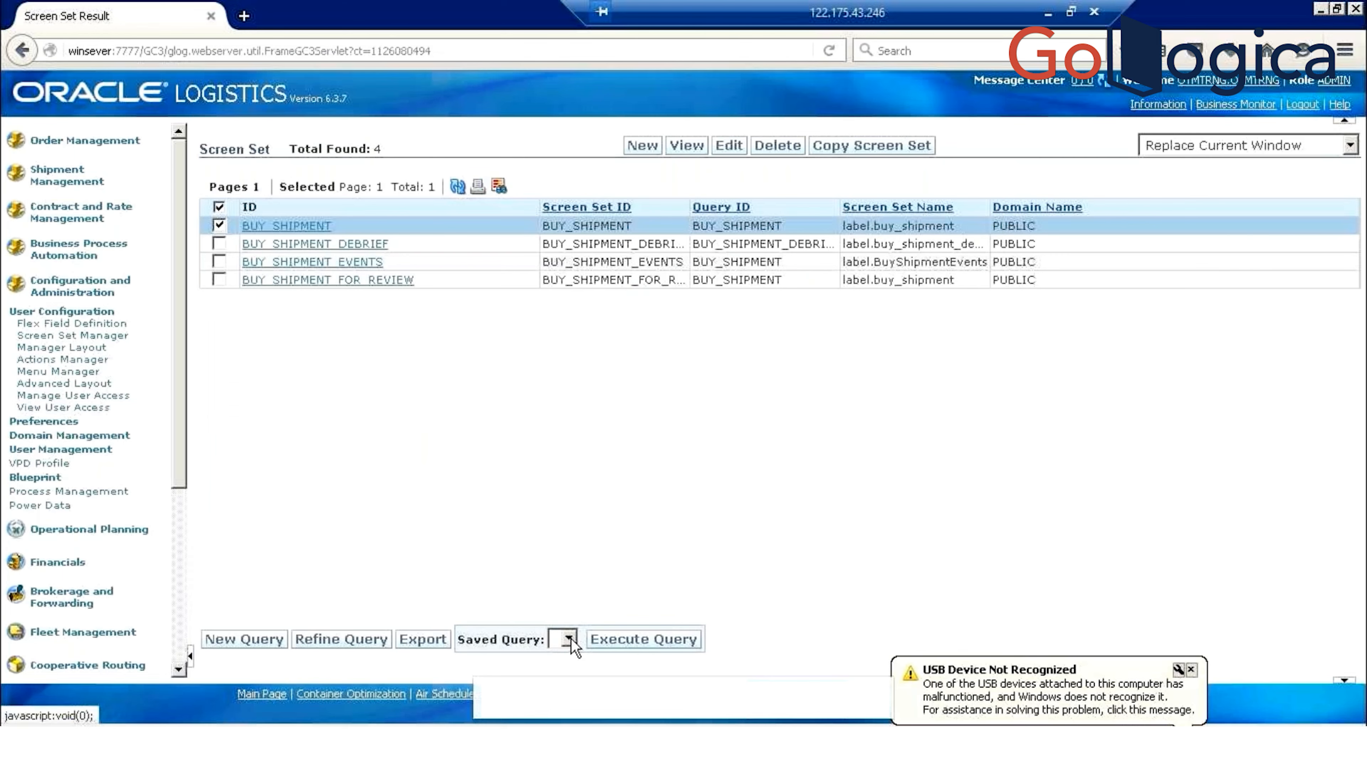
key(alt+Tab)
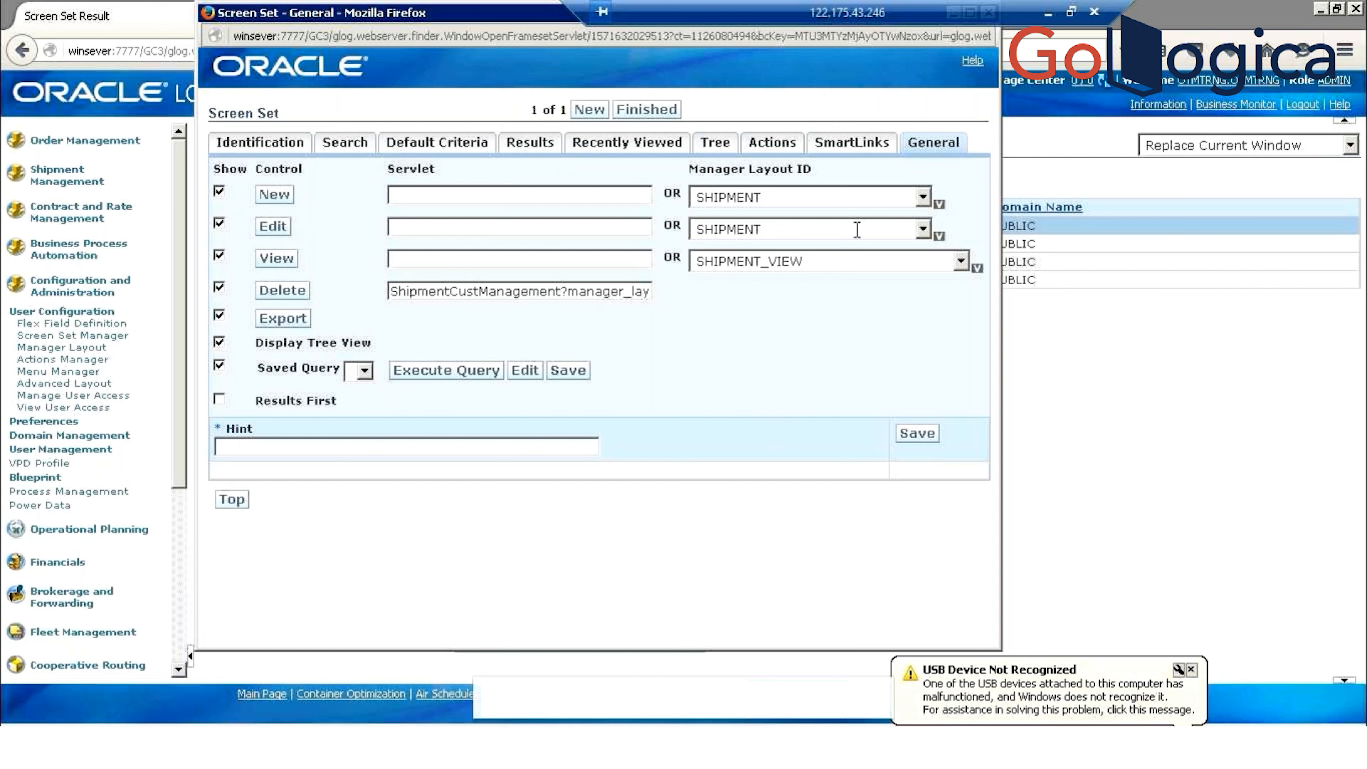
Examine the Manager Layout ID choices for the New control and close the Screen Set window
click(835, 189)
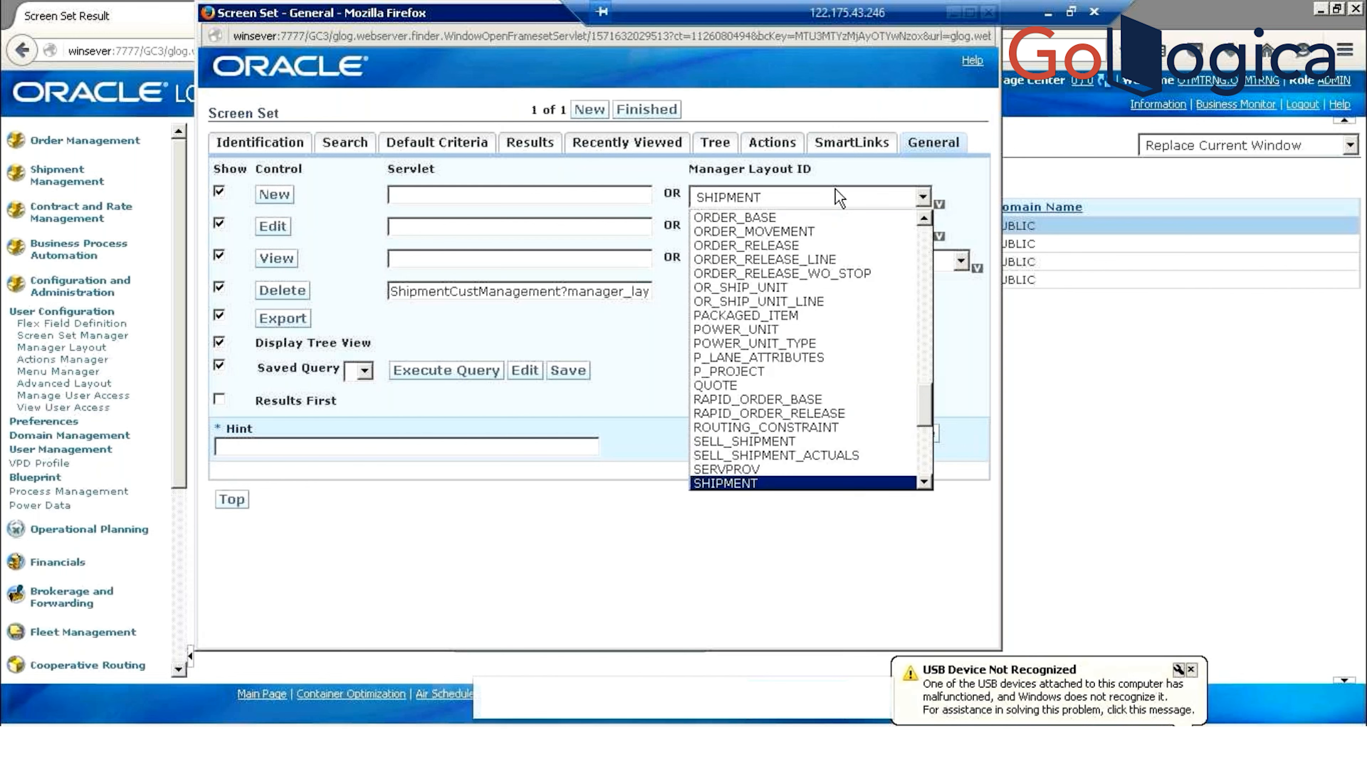
click(755, 203)
click(755, 201)
click(835, 154)
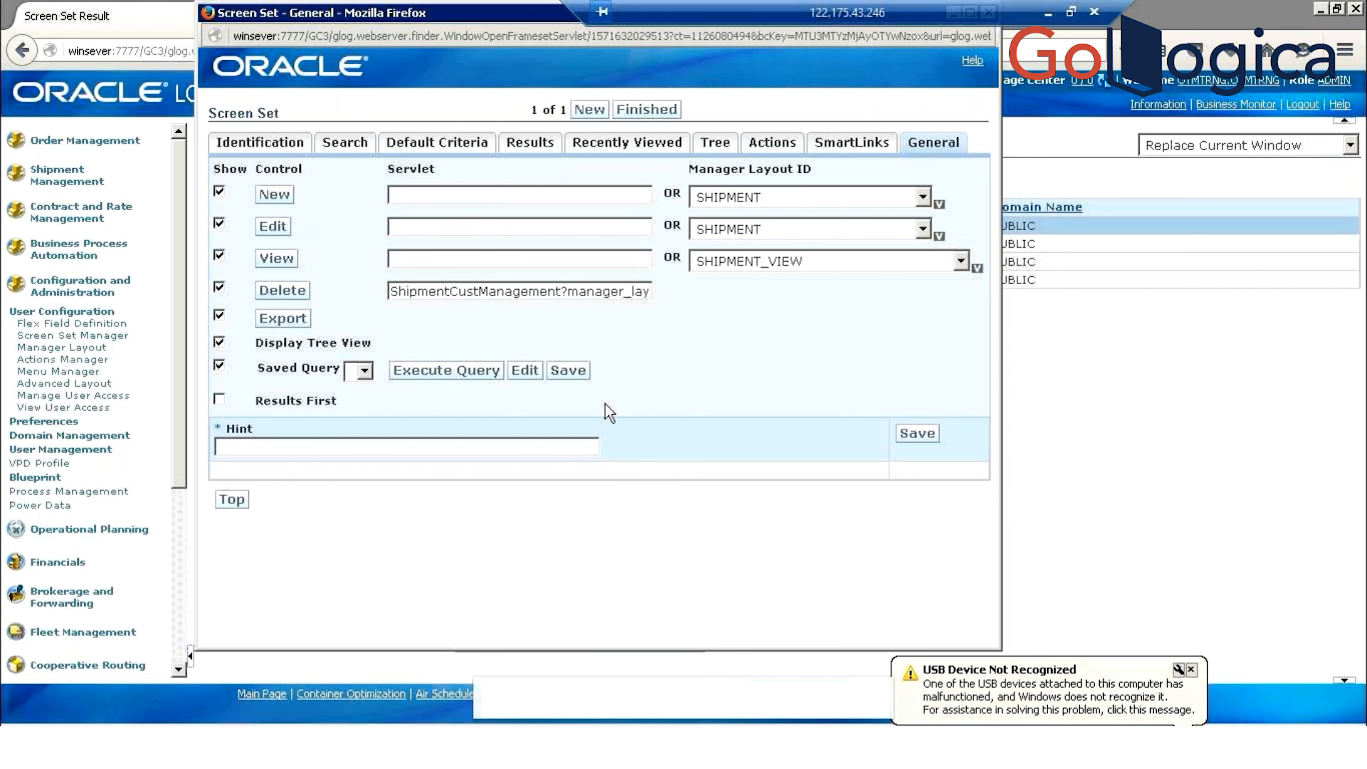
drag(437, 21, 637, 207)
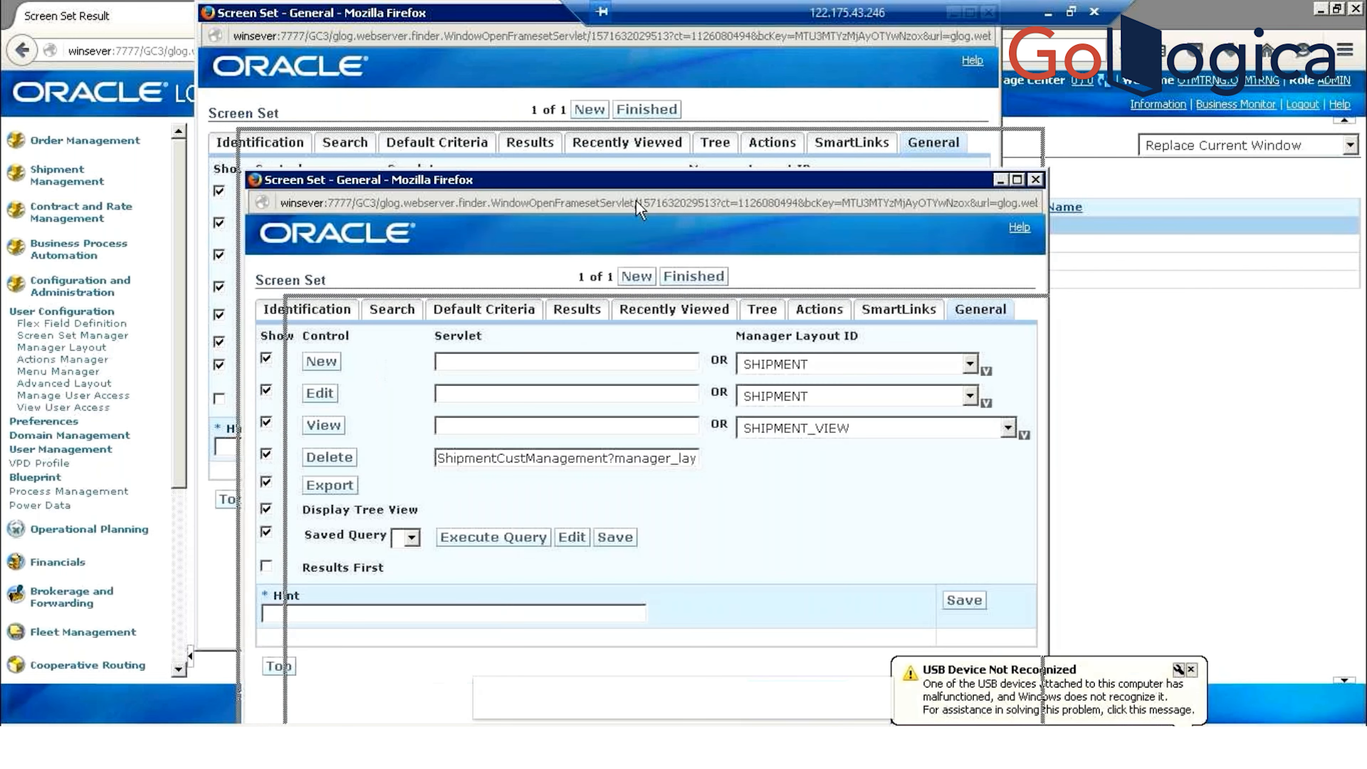
click(1035, 179)
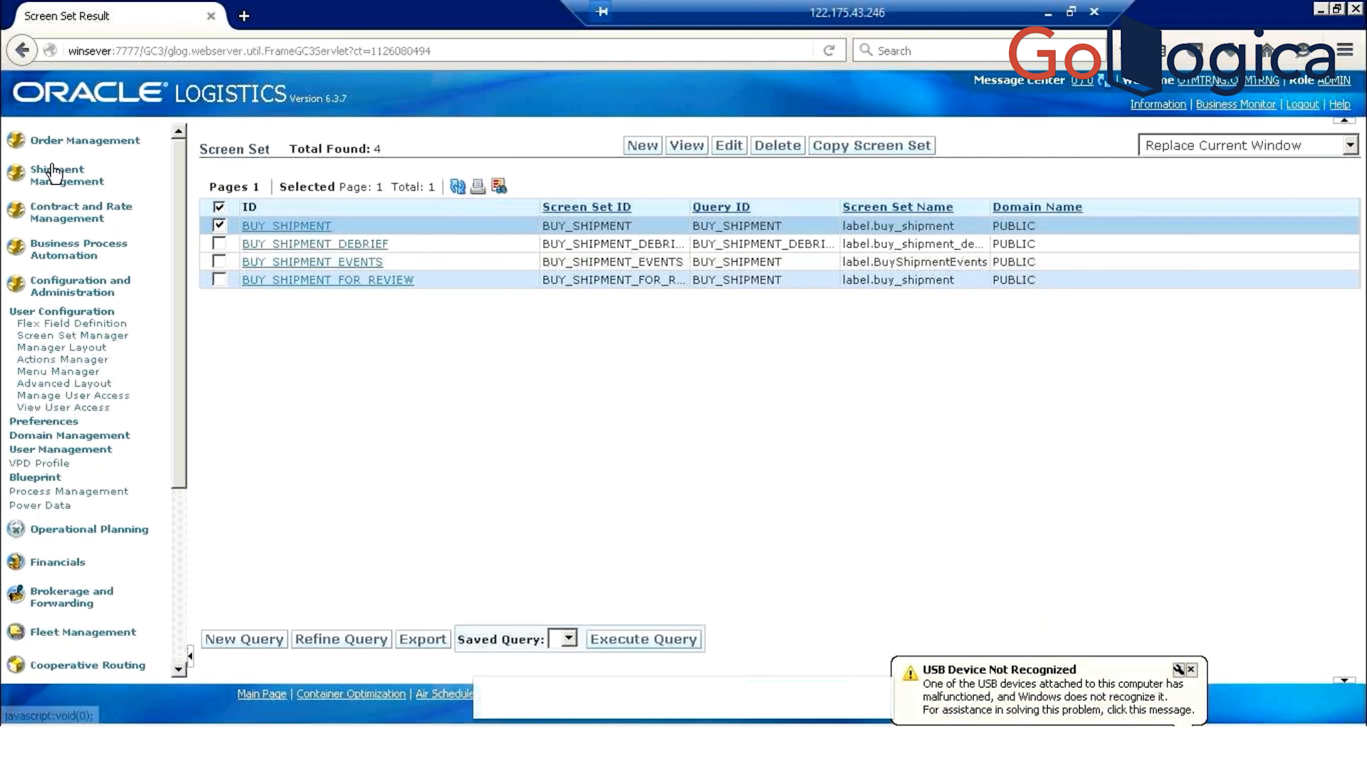